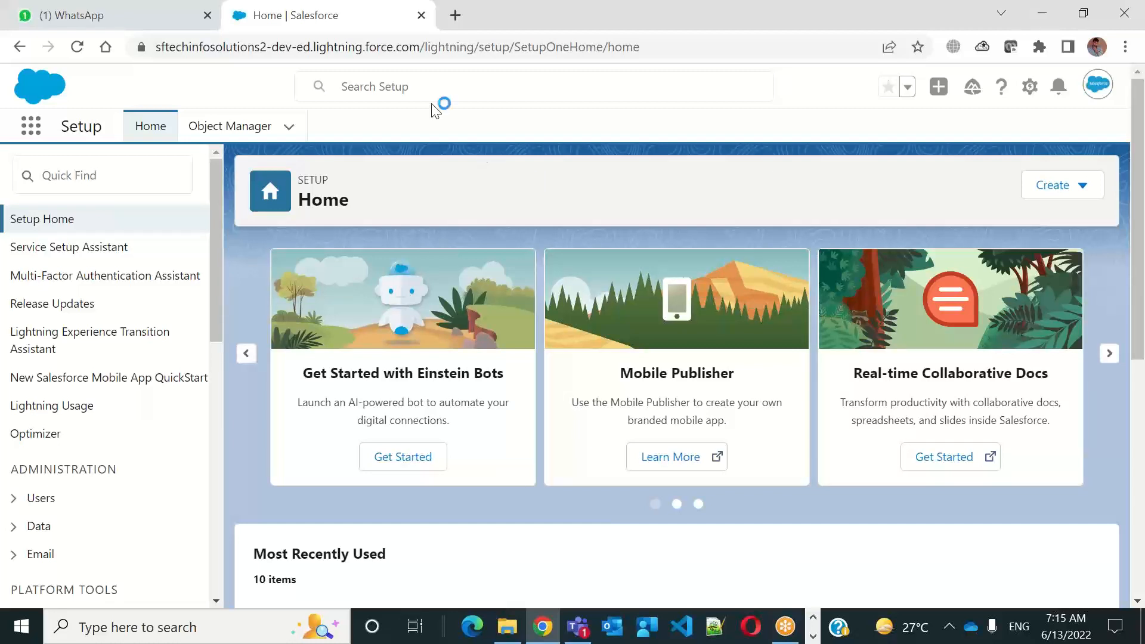
Search Setup for a user by last name and narrow the results to Users
{"action": "left_click", "coordinate": [414, 85]}
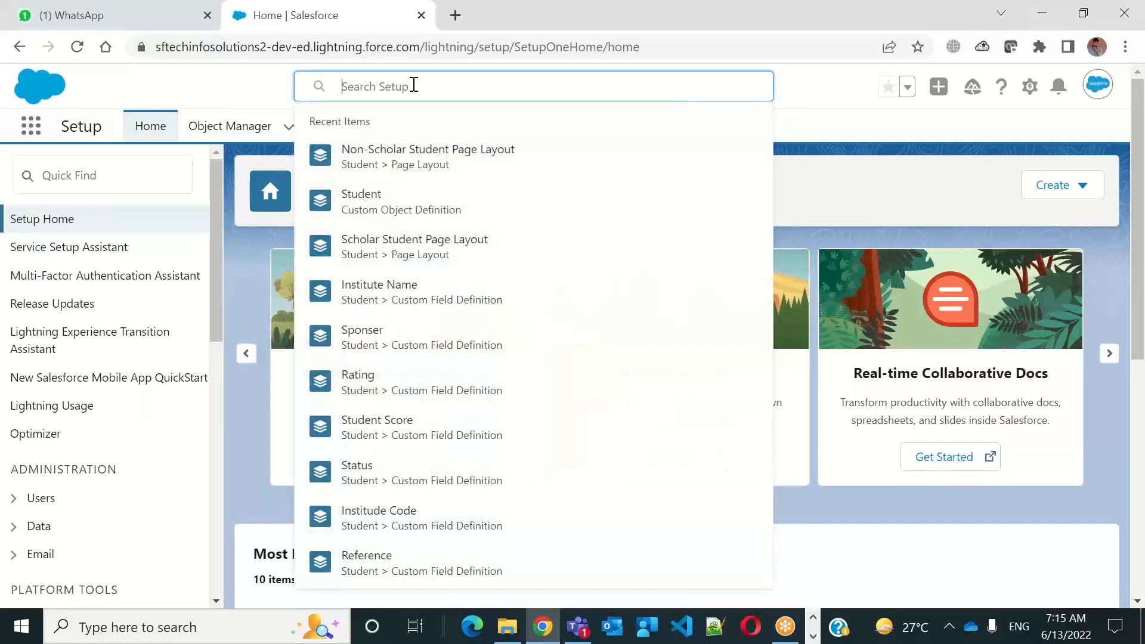
{"action": "type", "text": "tikk"}
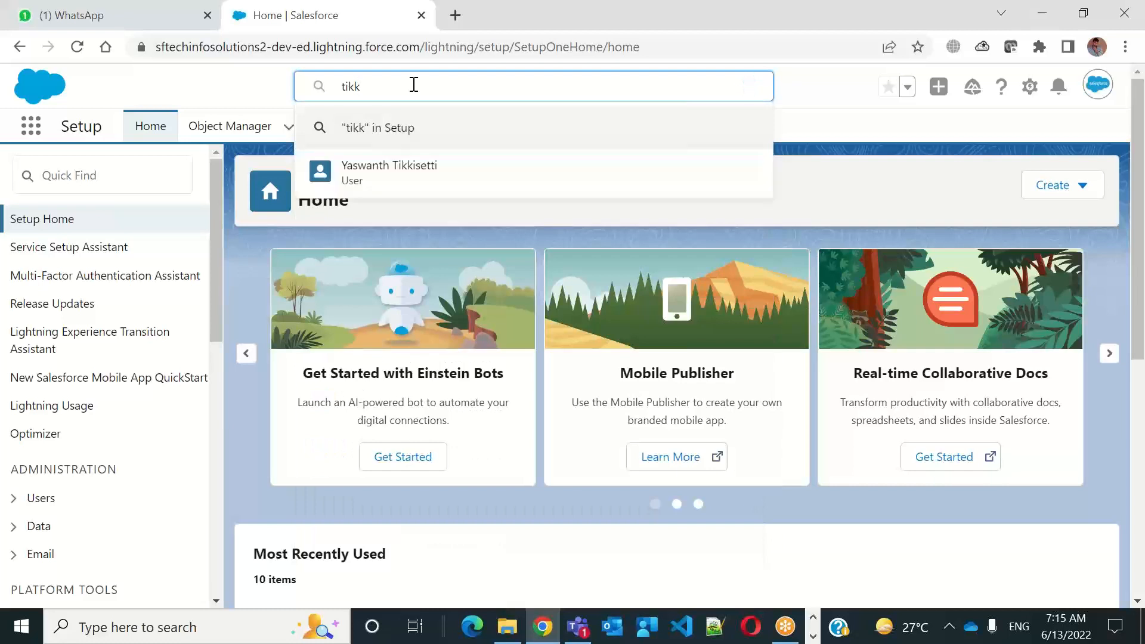
{"action": "type", "text": "ise"}
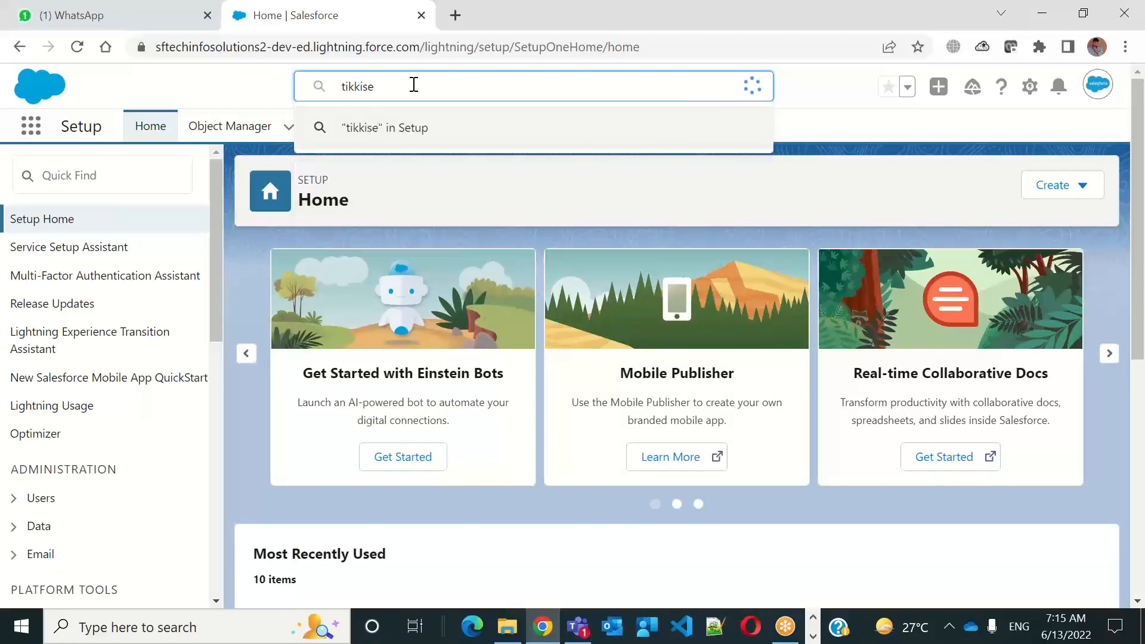
{"action": "type", "text": "x"}
{"action": "key", "text": "Return"}
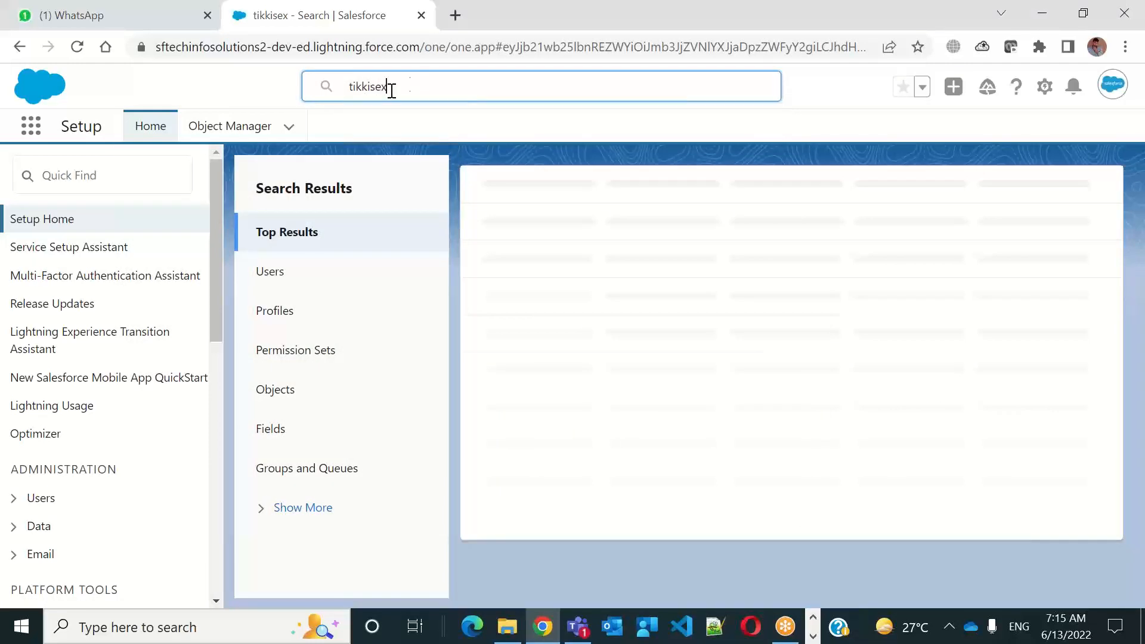
{"action": "left_click", "coordinate": [283, 291]}
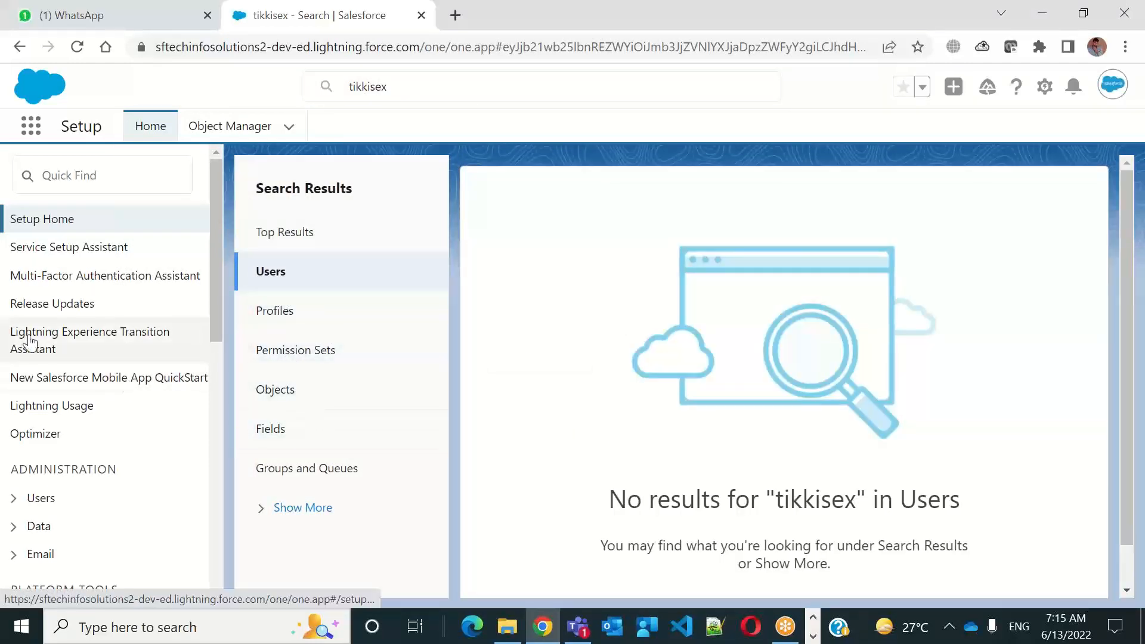
Open the System Administrator's record from the Users list under Administration and examine its user details
{"action": "left_click", "coordinate": [50, 503]}
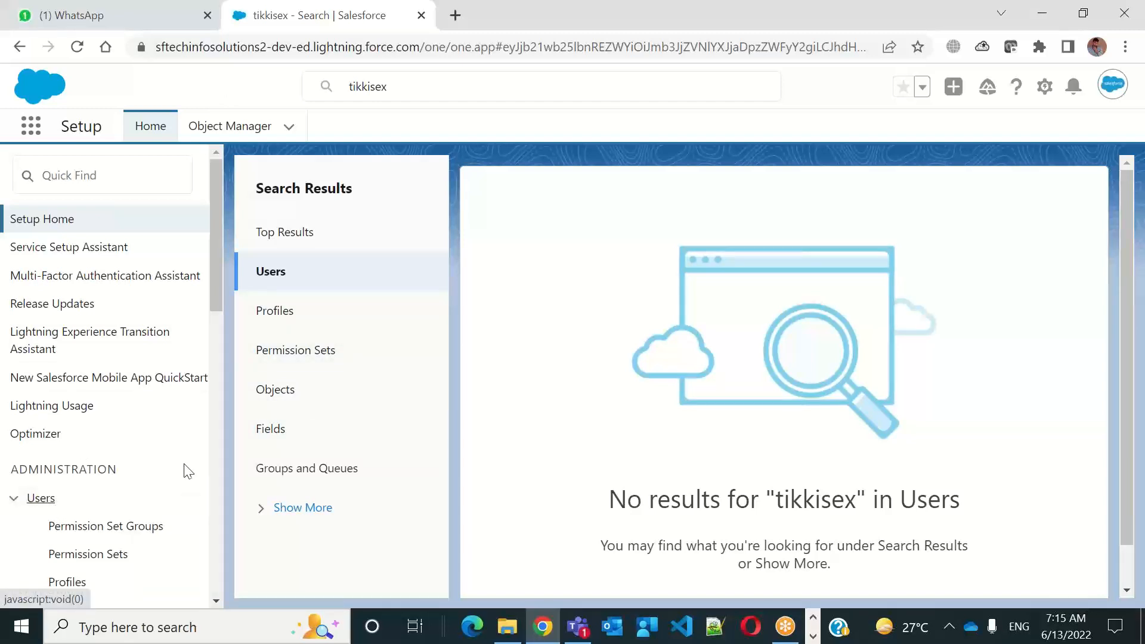
{"action": "left_click_drag", "start_coordinate": [213, 281], "coordinate": [206, 383]}
{"action": "left_click", "coordinate": [63, 410]}
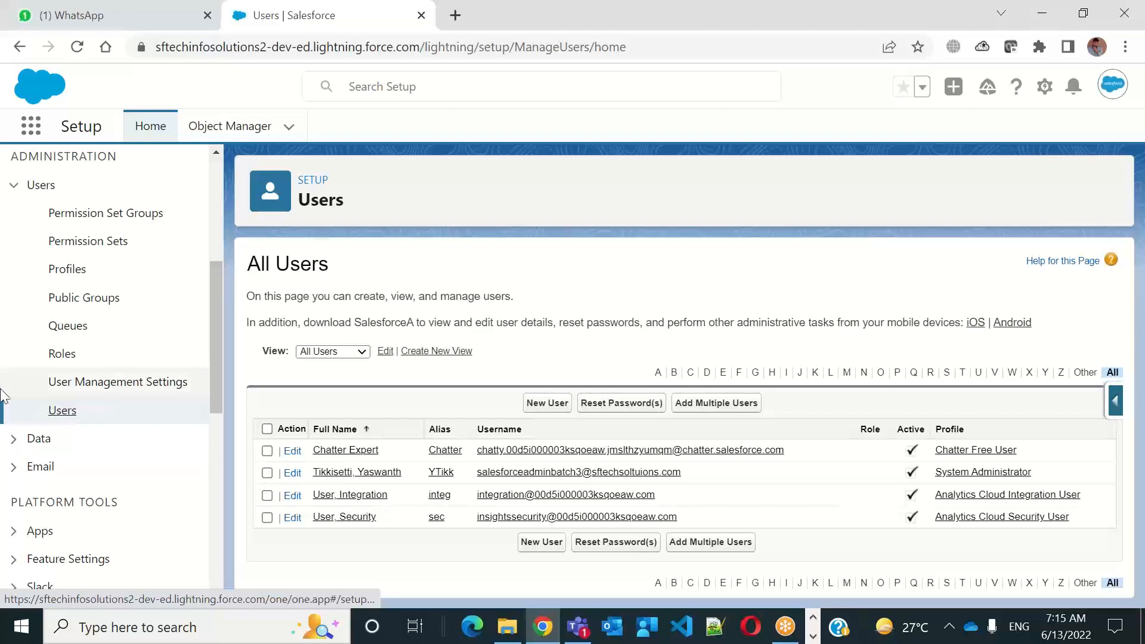
{"action": "left_click", "coordinate": [327, 473]}
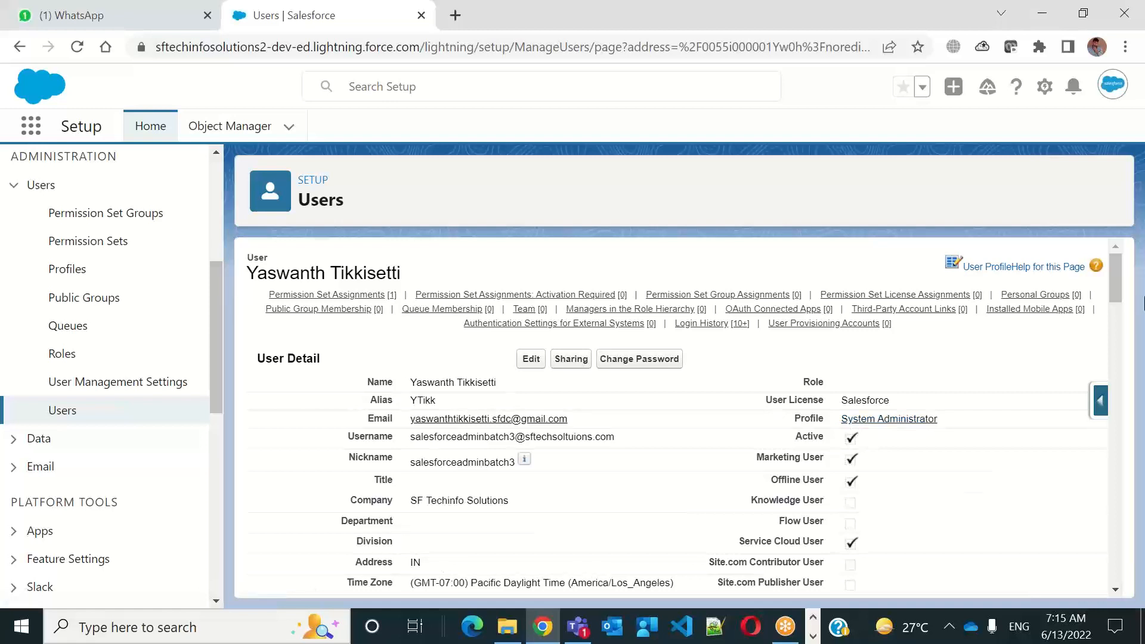
{"action": "left_click_drag", "start_coordinate": [1116, 281], "coordinate": [1118, 292]}
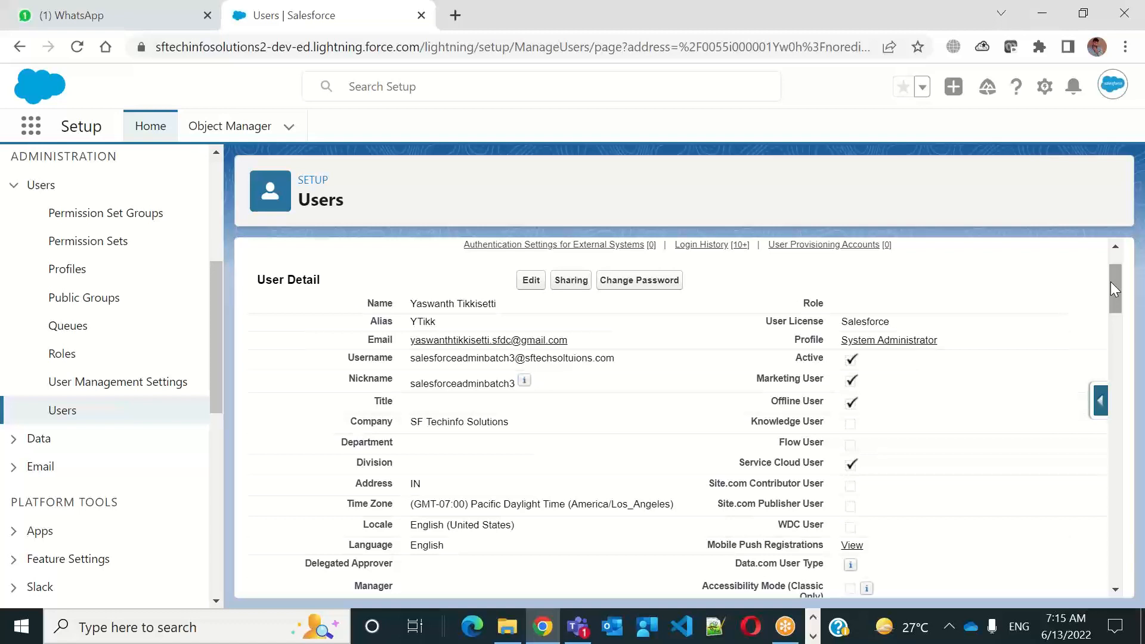
{"action": "mouse_move", "coordinate": [1113, 285]}
{"action": "left_mouse_down"}
{"action": "mouse_move", "coordinate": [1100, 430]}
{"action": "mouse_move", "coordinate": [1101, 275]}
{"action": "left_mouse_up"}
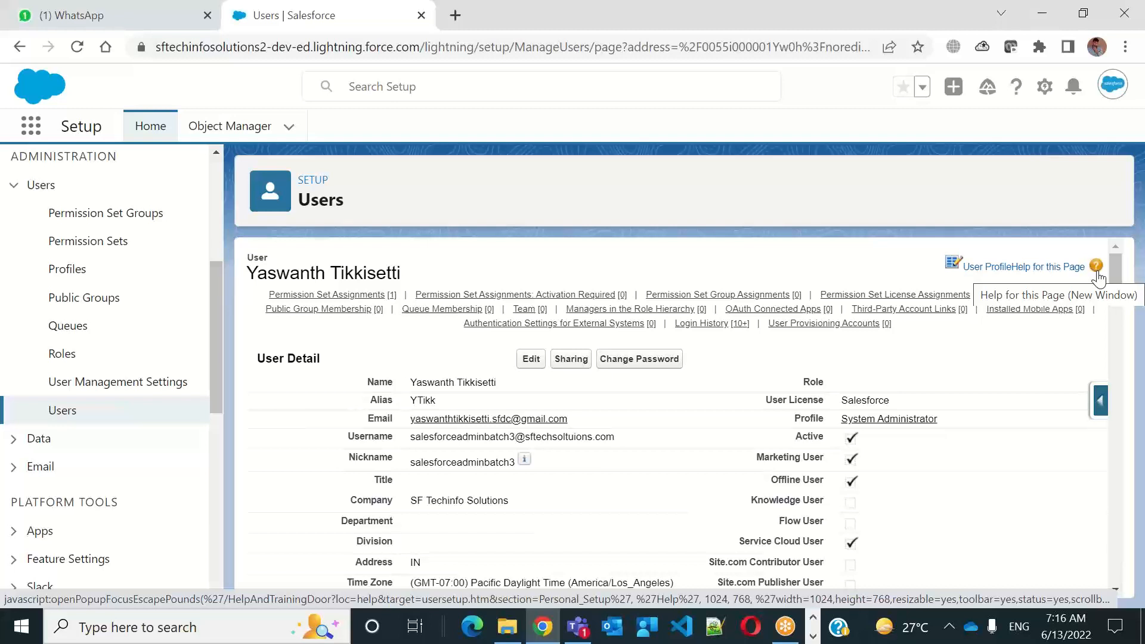
{"action": "double_click", "coordinate": [222, 52]}
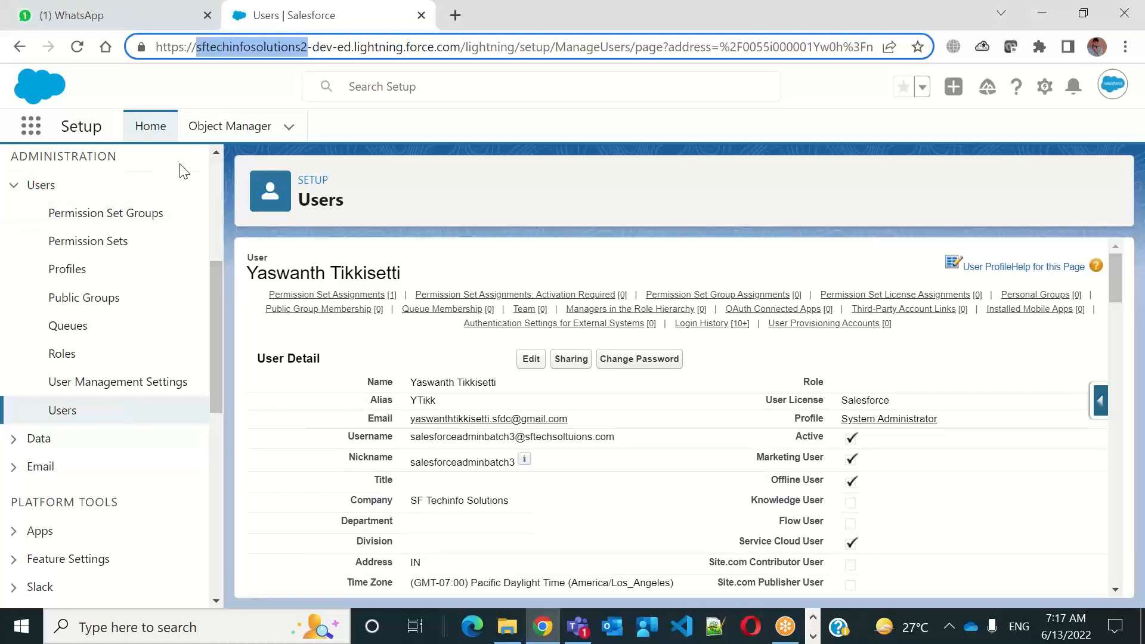
{"action": "left_click", "coordinate": [216, 186]}
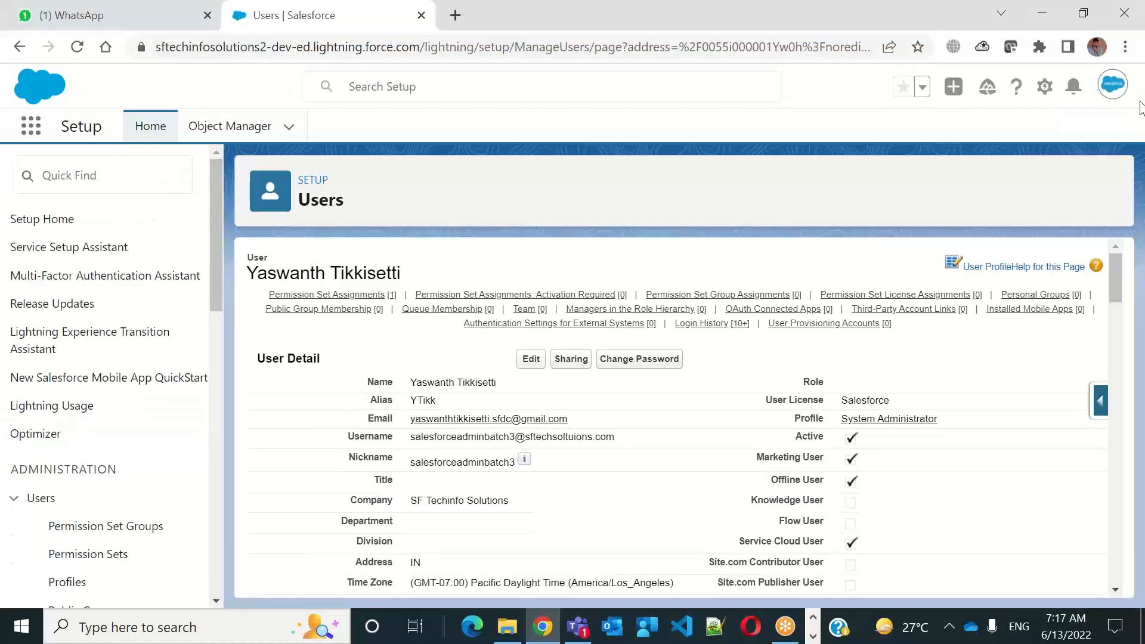
Open Setup in a new browser tab, find "users" in the setup tree and open the Users page
{"action": "left_click", "coordinate": [1044, 93]}
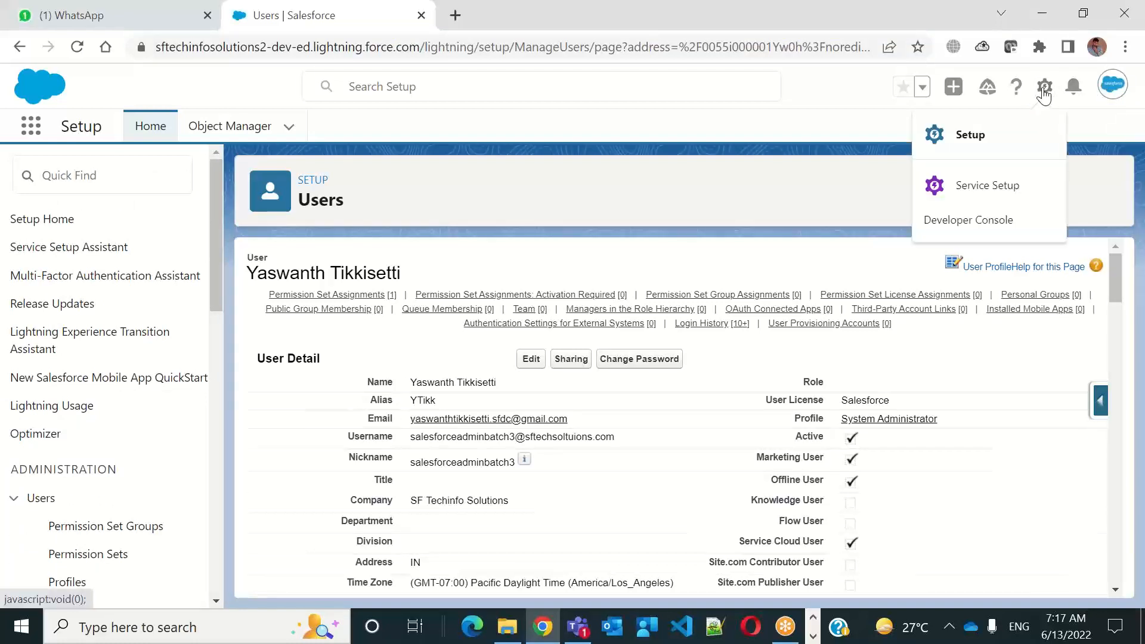
{"action": "left_click", "coordinate": [954, 154]}
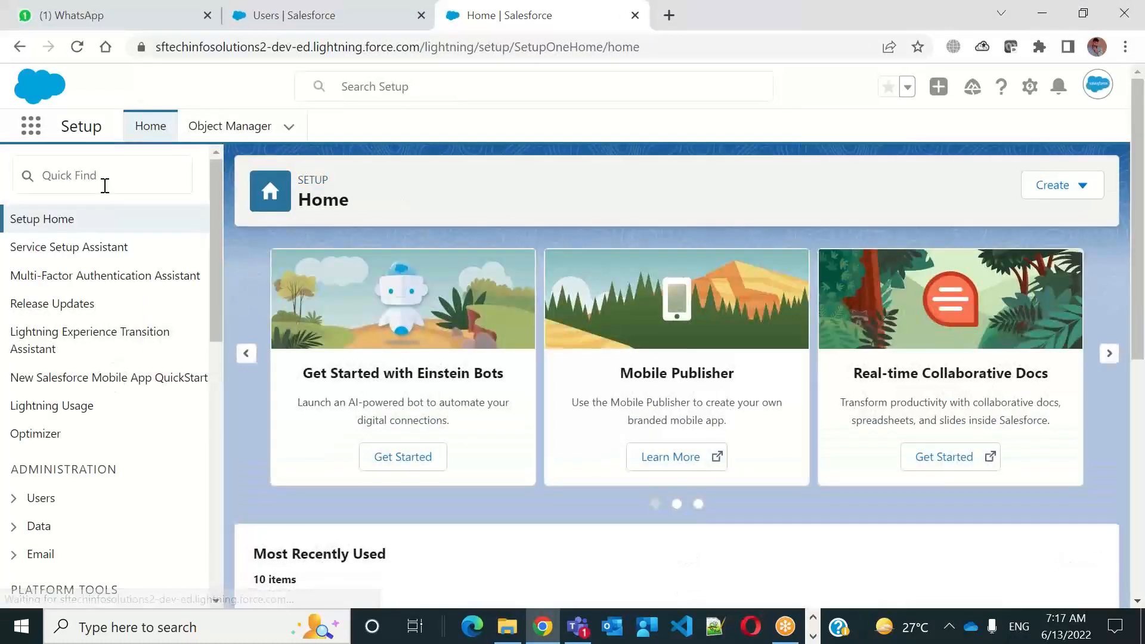
{"action": "left_click", "coordinate": [104, 186]}
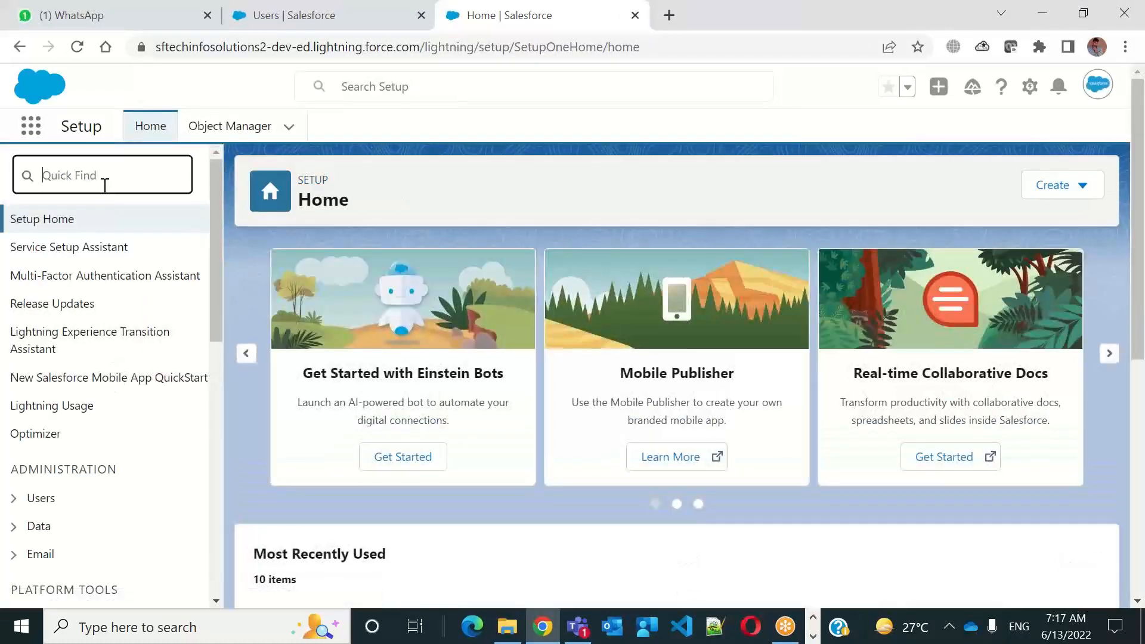
{"action": "type", "text": "users"}
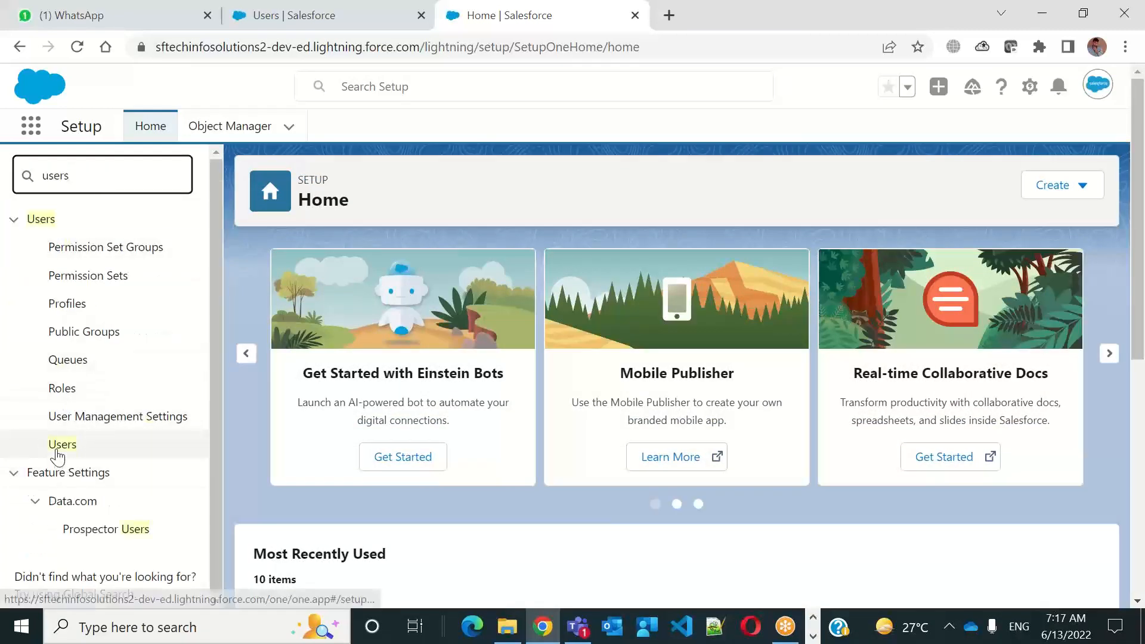
{"action": "left_click", "coordinate": [58, 455]}
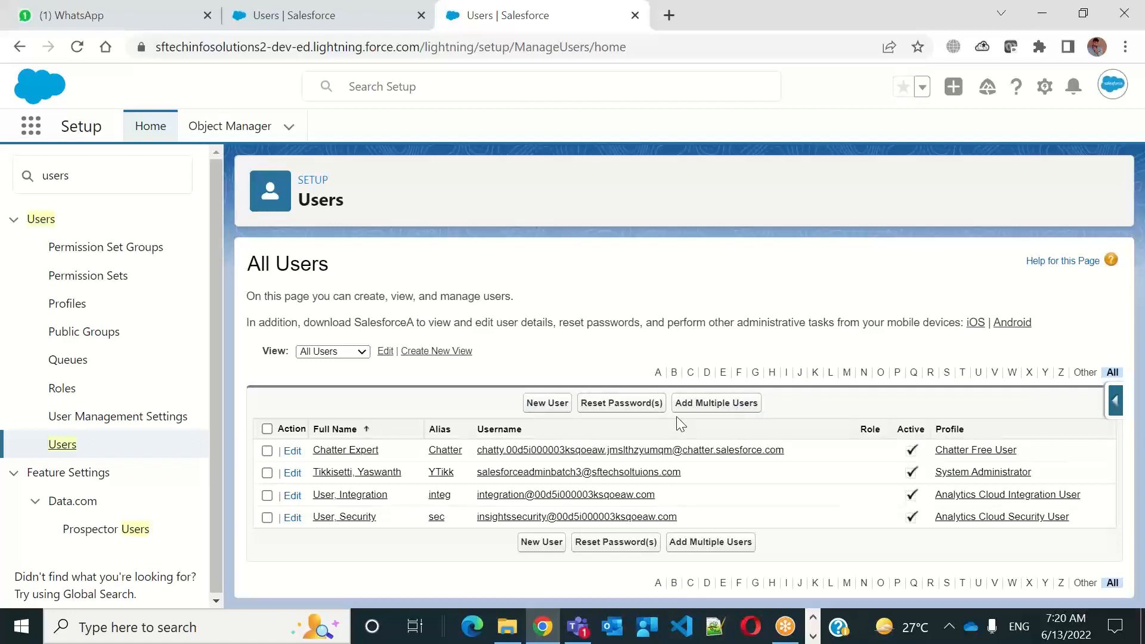
{"action": "left_click", "coordinate": [268, 451]}
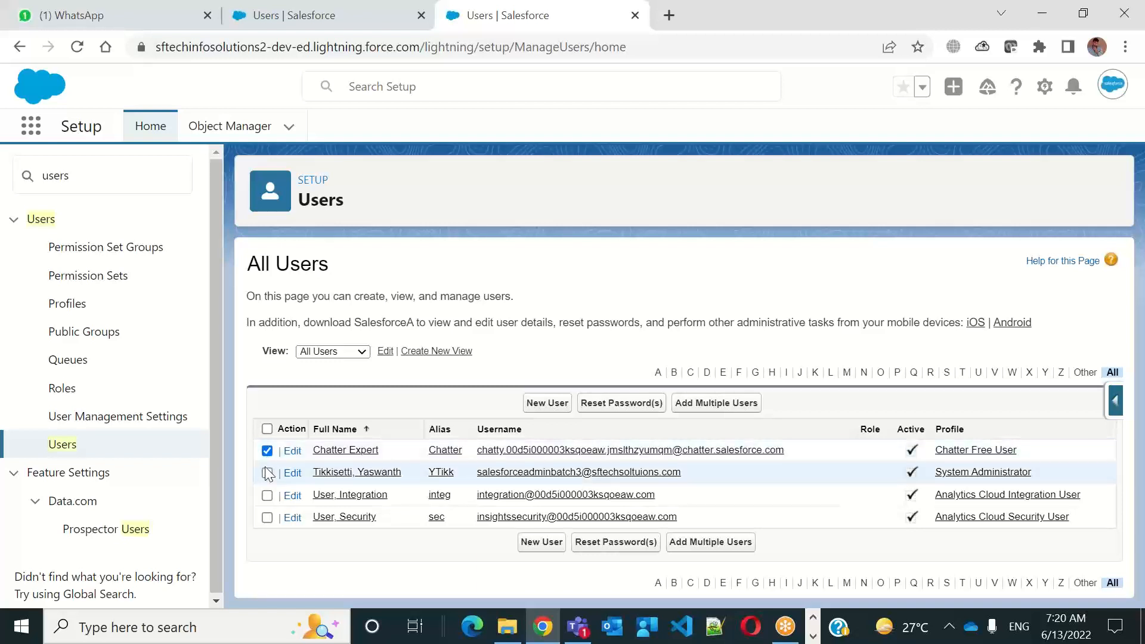
{"action": "left_click", "coordinate": [266, 474]}
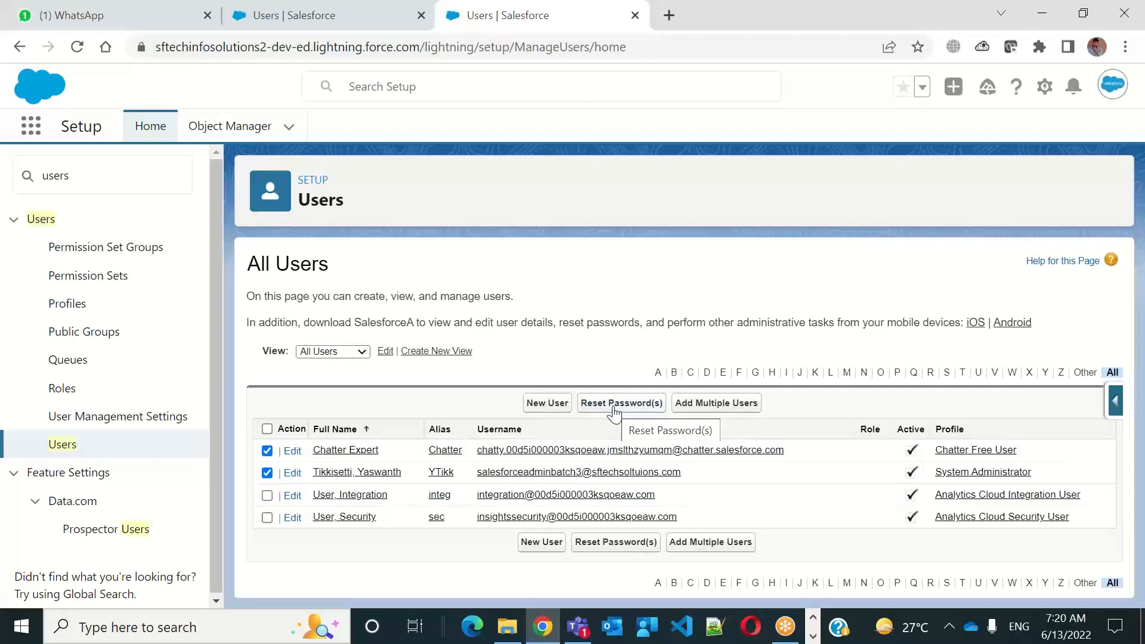
{"action": "left_click", "coordinate": [266, 429]}
{"action": "left_click", "coordinate": [266, 429]}
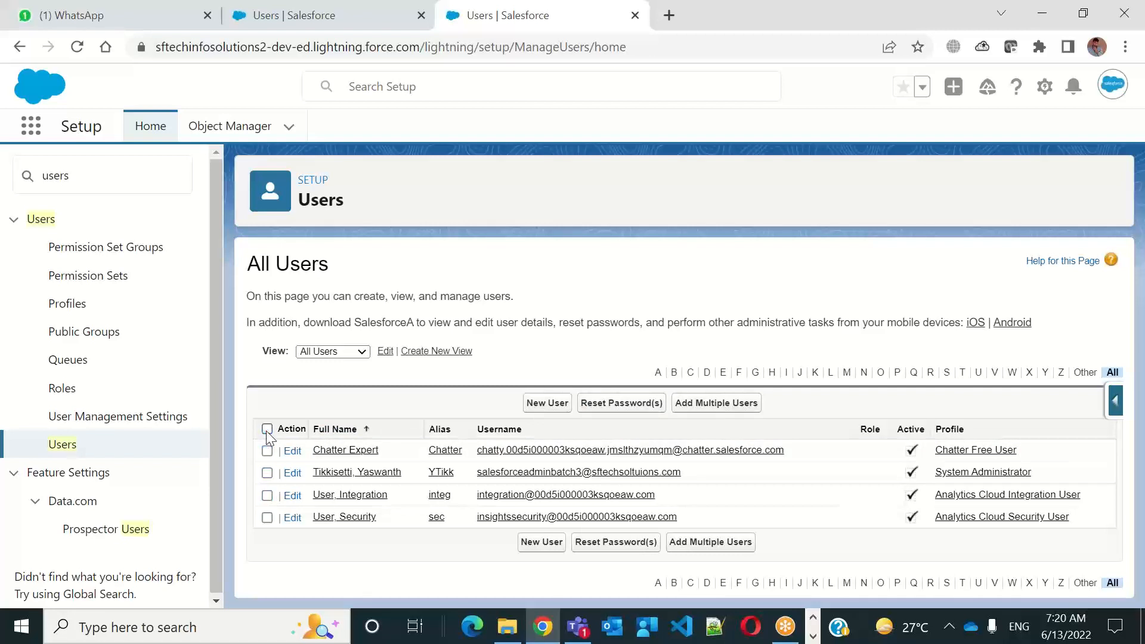
Start a new user with first name My and last name Team, keeping the suggested alias
{"action": "left_click", "coordinate": [548, 404]}
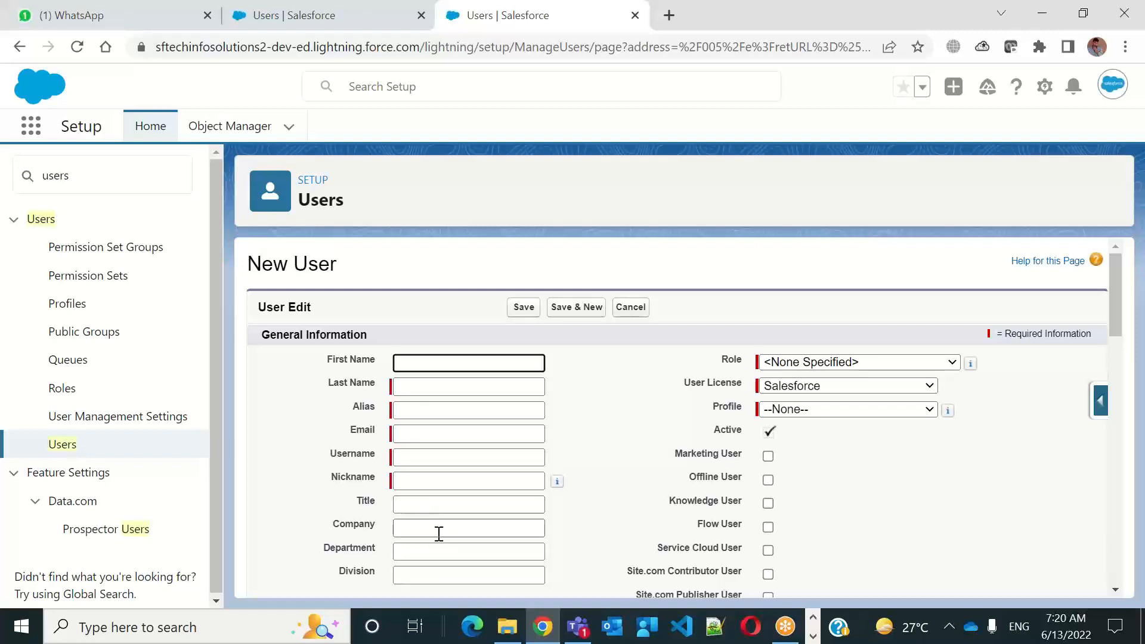
{"action": "left_click", "coordinate": [423, 388]}
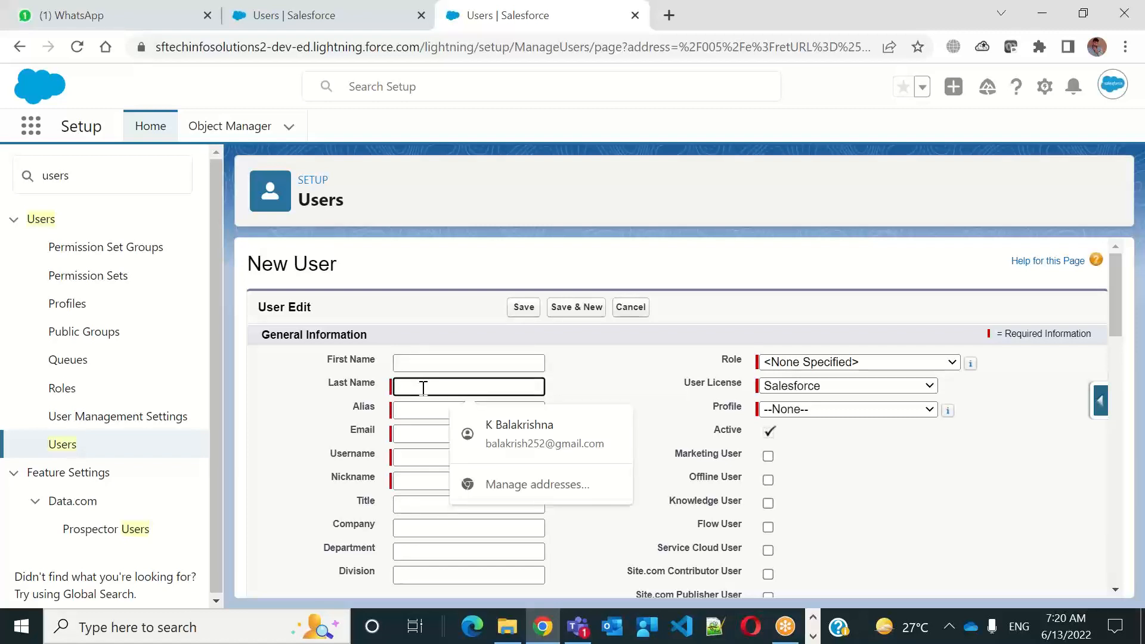
{"action": "left_click", "coordinate": [433, 369]}
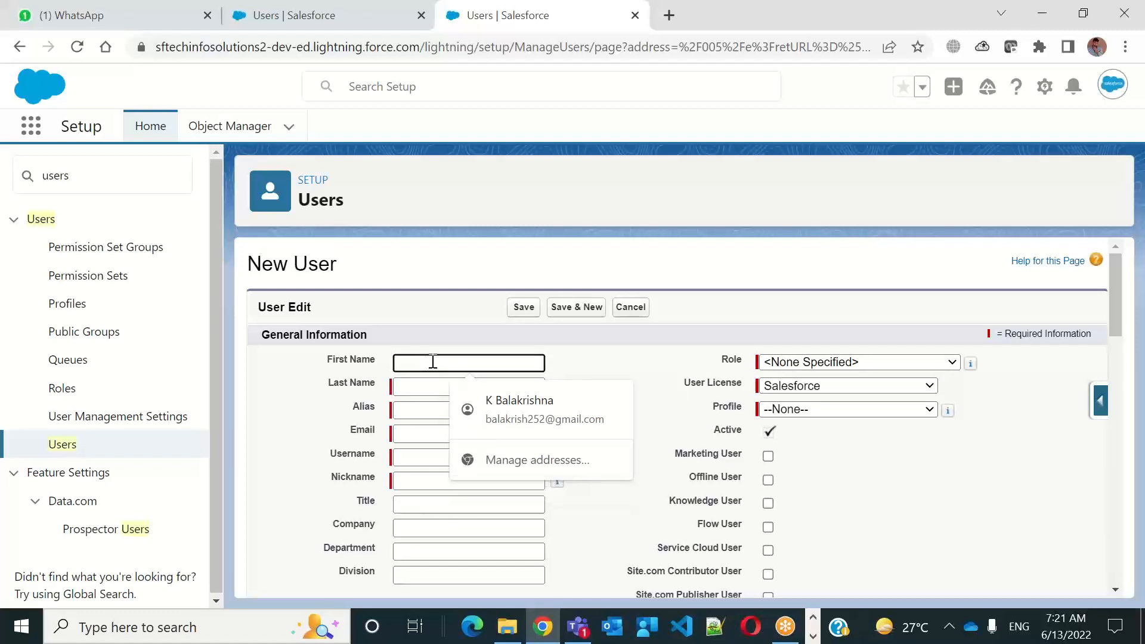
{"action": "type", "text": "My"}
{"action": "key", "text": "Tab"}
{"action": "type", "text": "Team"}
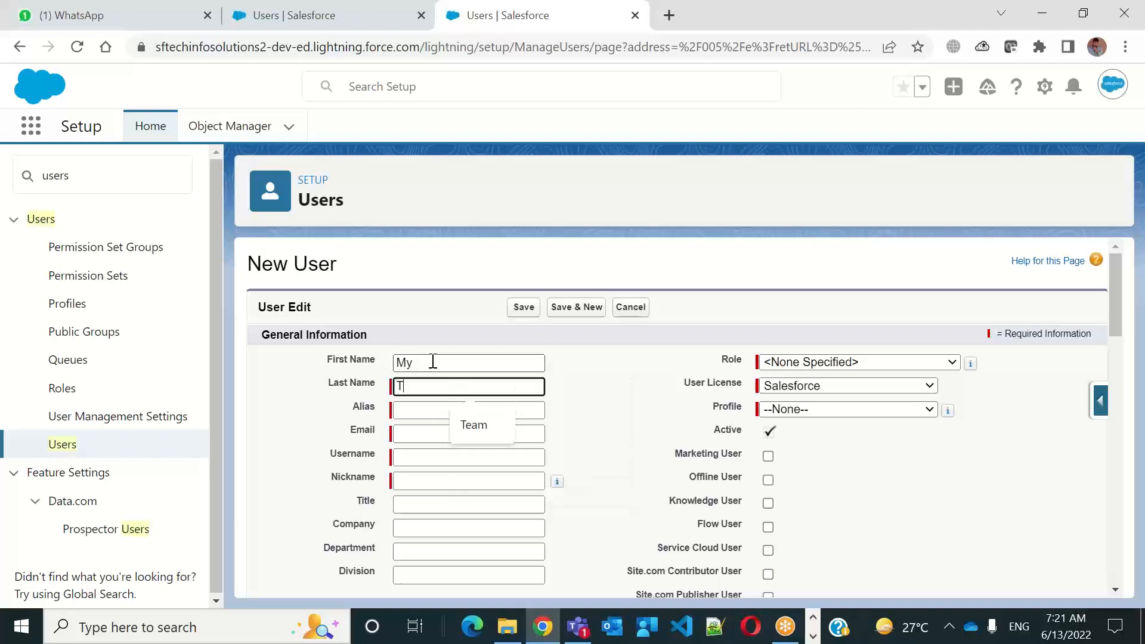
{"action": "key", "text": "Tab"}
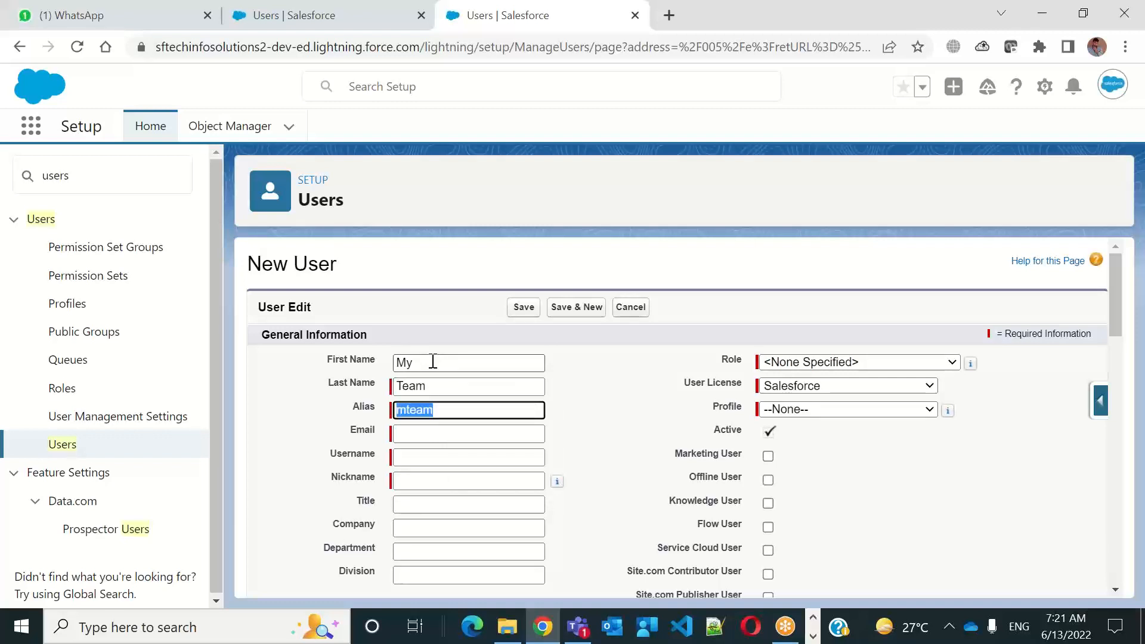
{"action": "key", "text": "Tab"}
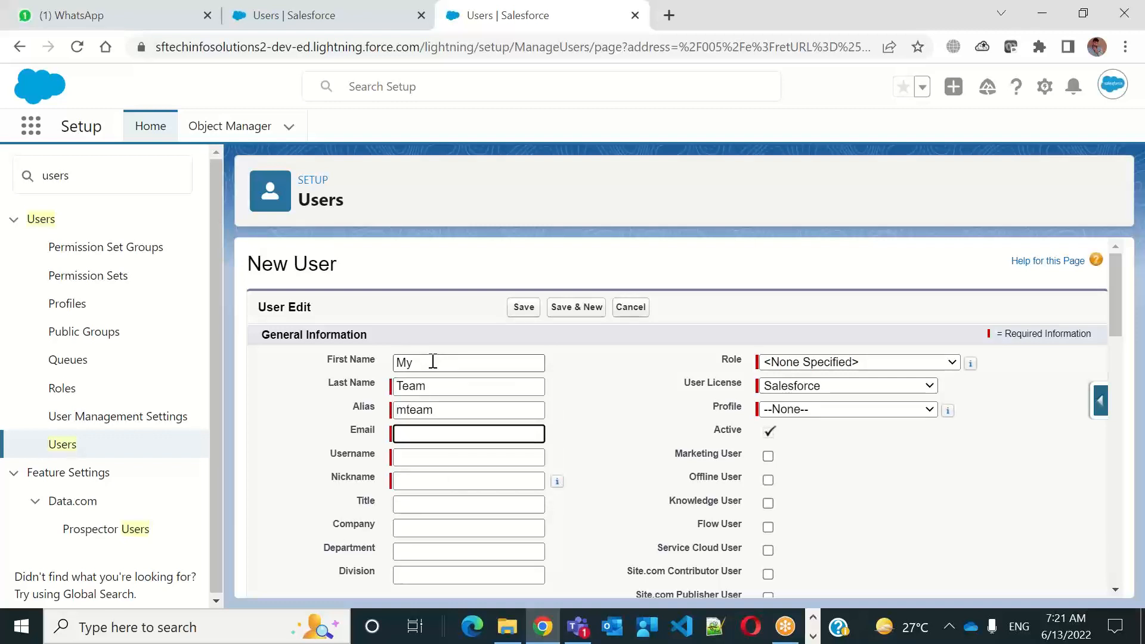
{"action": "type", "text": "bal"}
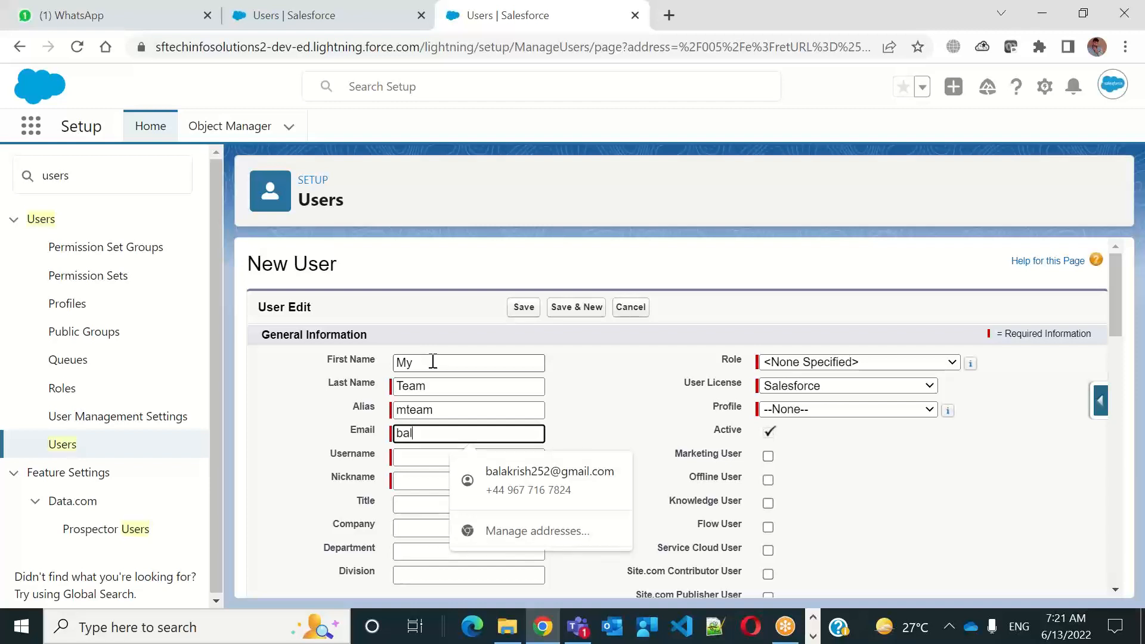
{"action": "type", "text": "u"}
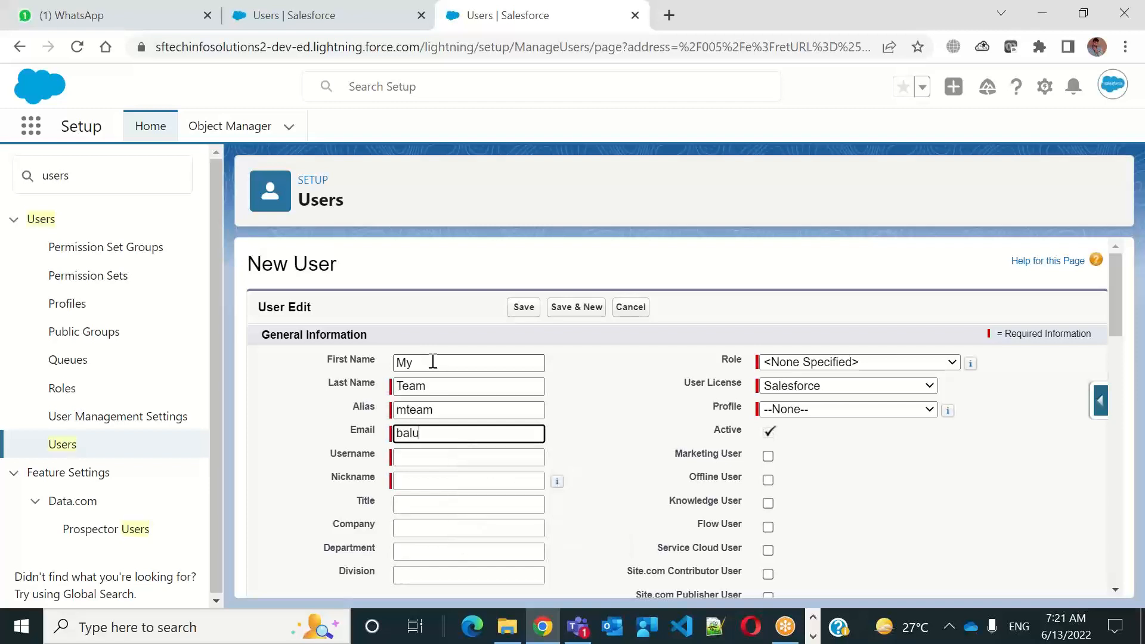
{"action": "type", "text": "252"}
{"action": "key", "text": "BackSpace"}
{"action": "key", "text": "BackSpace"}
{"action": "key", "text": "BackSpace"}
{"action": "key", "text": "BackSpace"}
{"action": "key", "text": "BackSpace"}
{"action": "key", "text": "BackSpace"}
{"action": "key", "text": "BackSpace"}
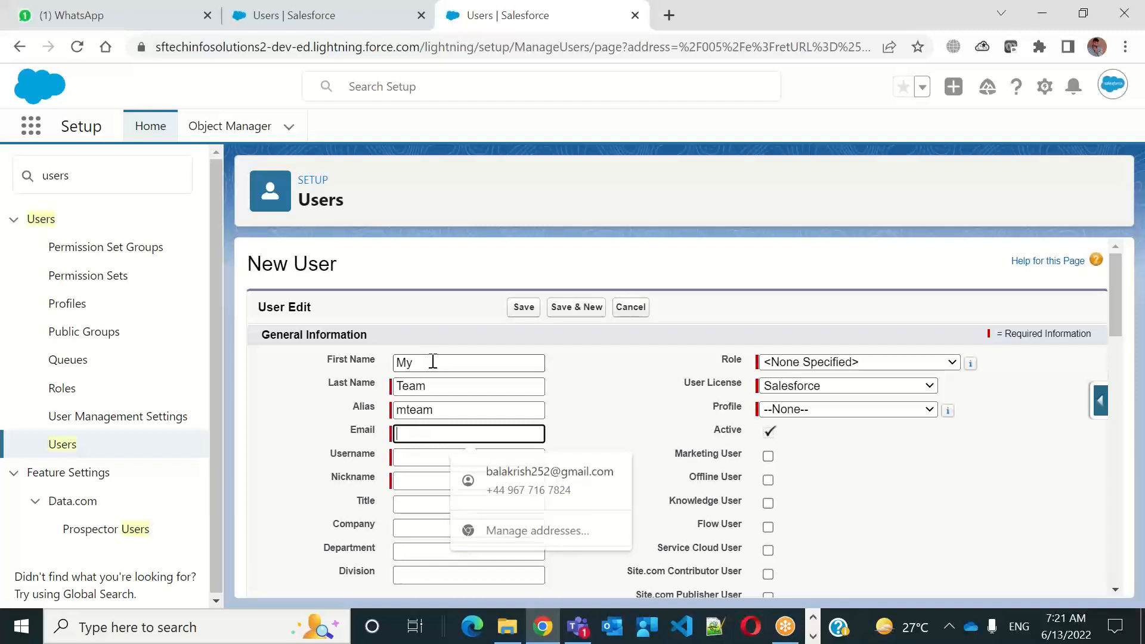
{"action": "key", "text": "Escape"}
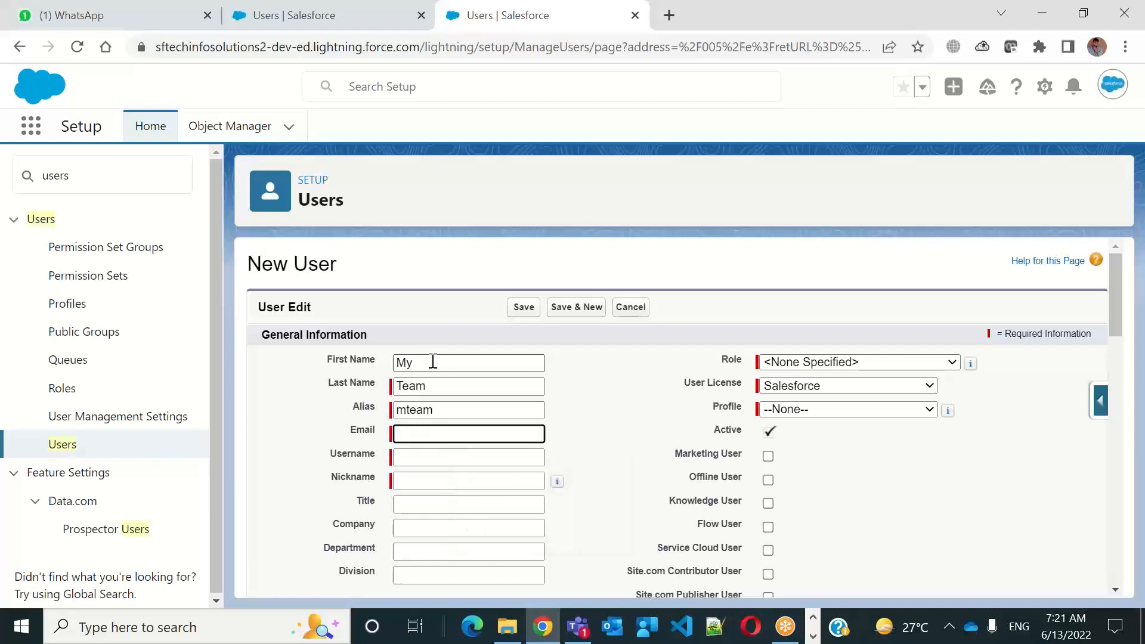
Open a new browser tab and look up the available Google accounts for an e-mail address to use
{"action": "left_click", "coordinate": [665, 22]}
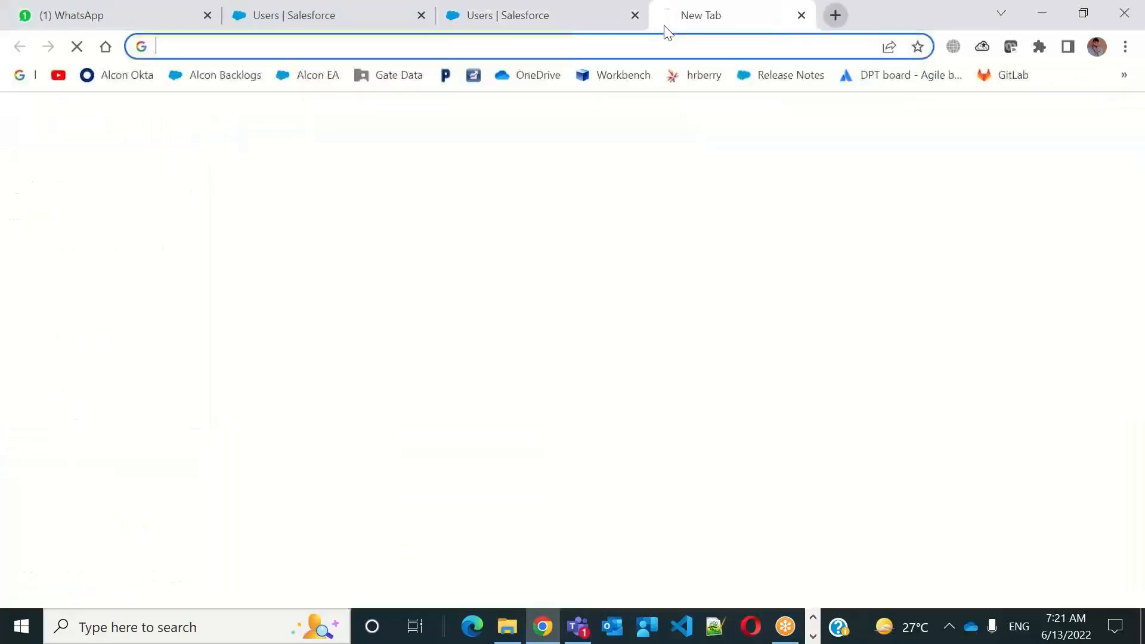
{"action": "left_click", "coordinate": [1100, 131]}
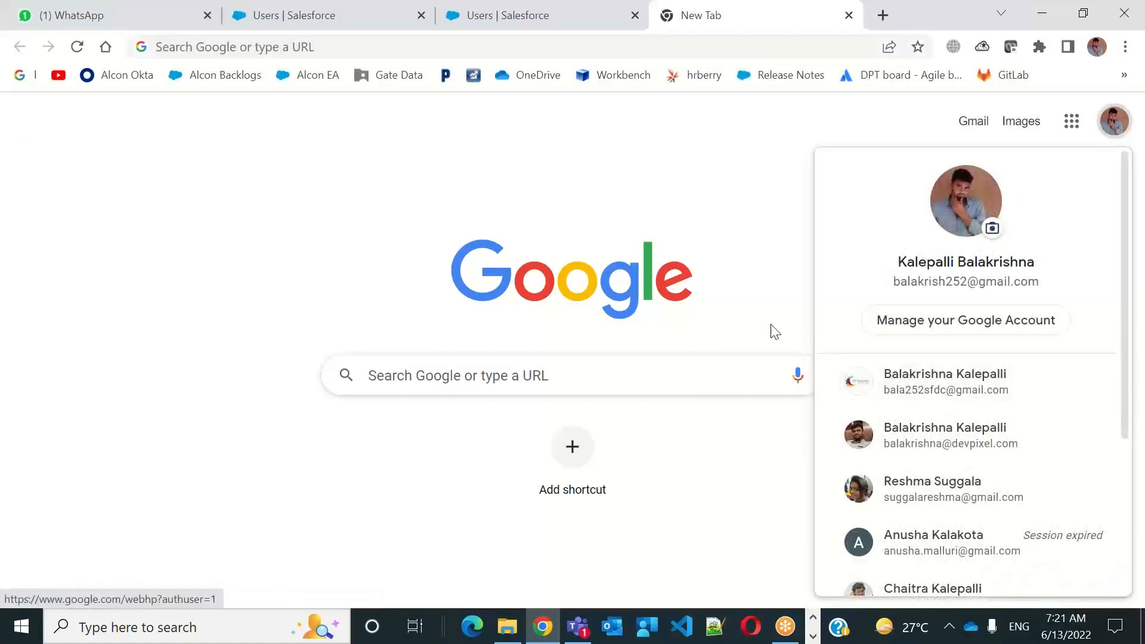
{"action": "left_click", "coordinate": [296, 20]}
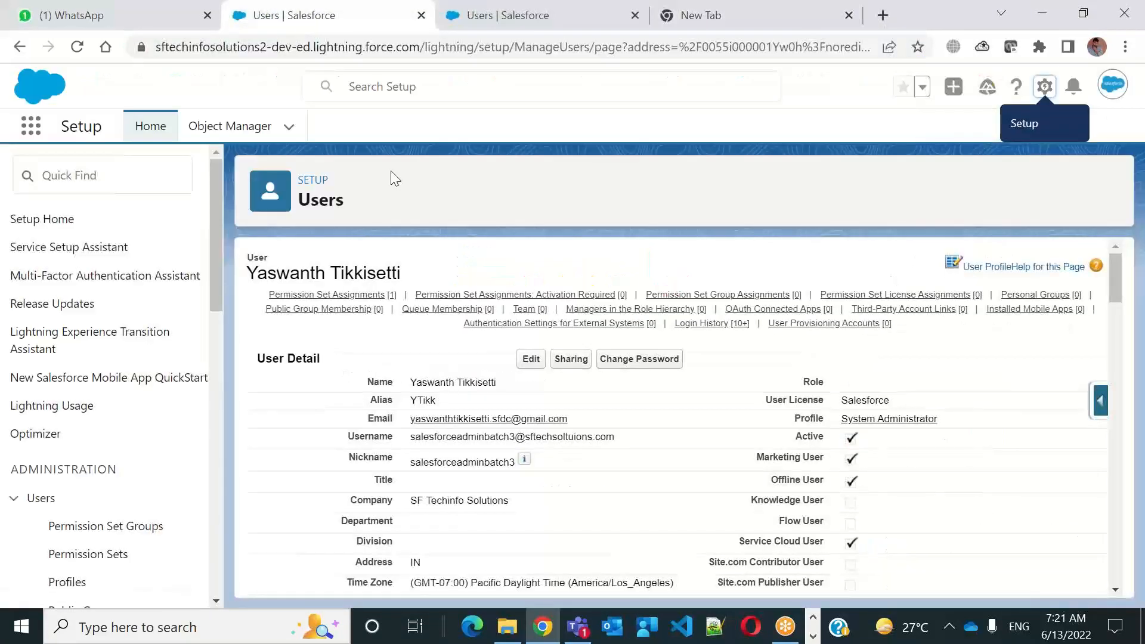
Return to the New User form and fill in the user's e-mail with the suggested address
{"action": "left_click", "coordinate": [492, 24]}
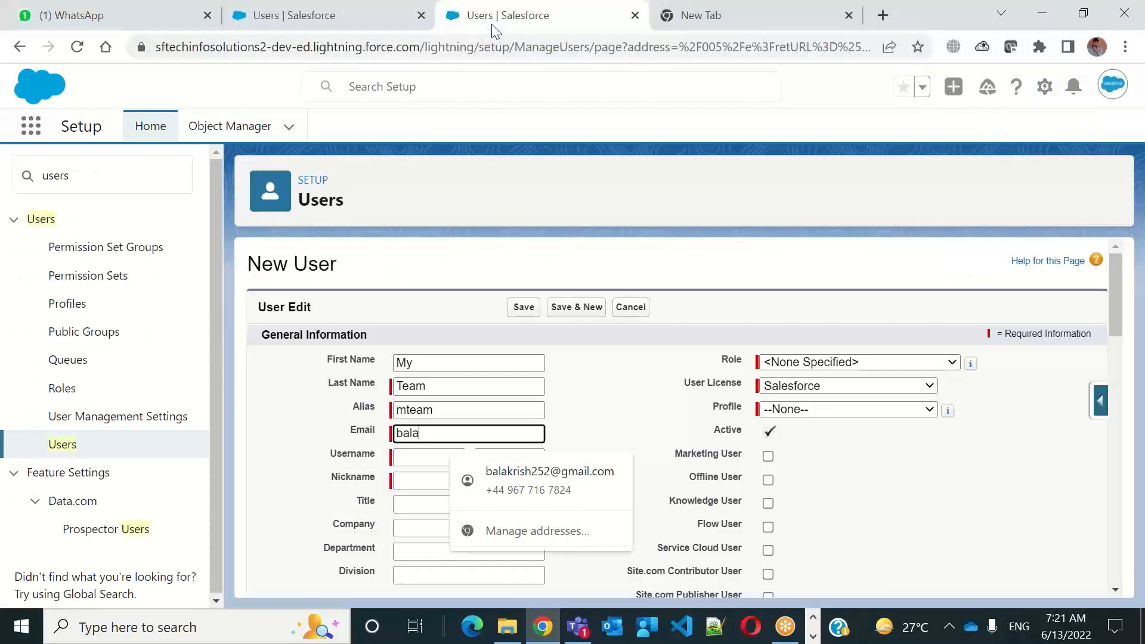
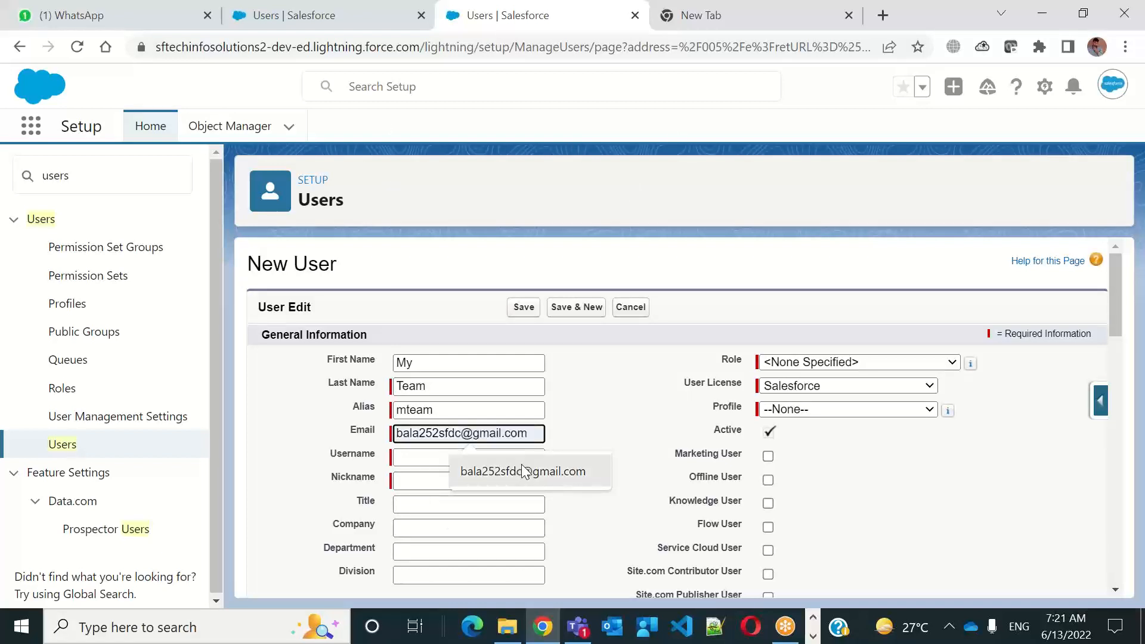
{"action": "left_click", "coordinate": [522, 465]}
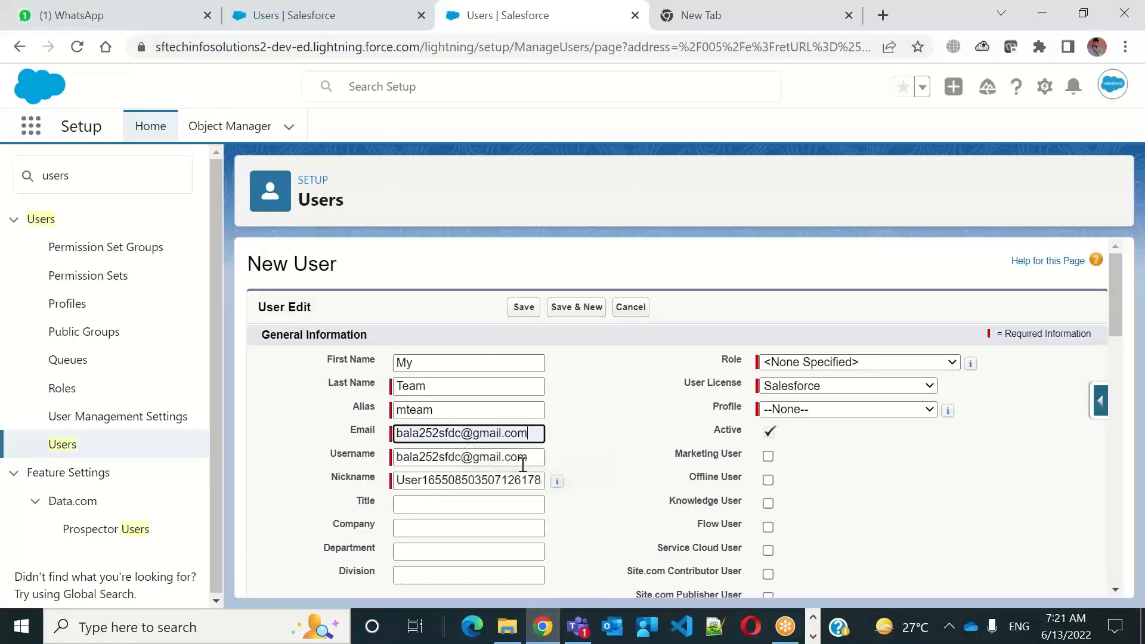
Append the suffix .batch3 to the suggested username
{"action": "left_click", "coordinate": [535, 457]}
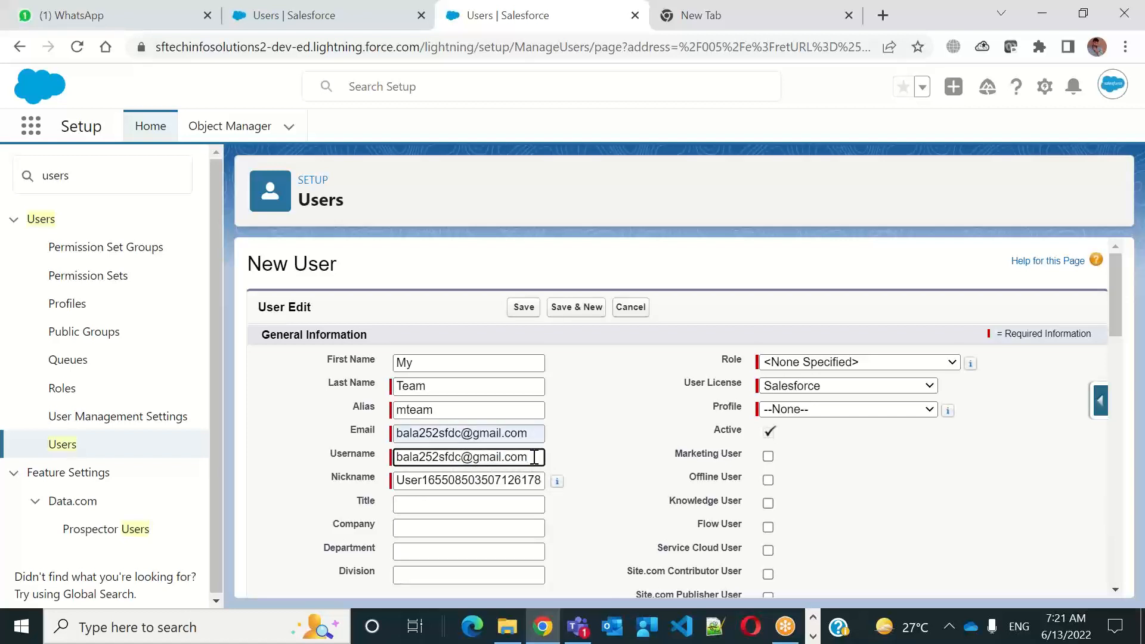
{"action": "type", "text": ".bala"}
{"action": "type", "text": "h3"}
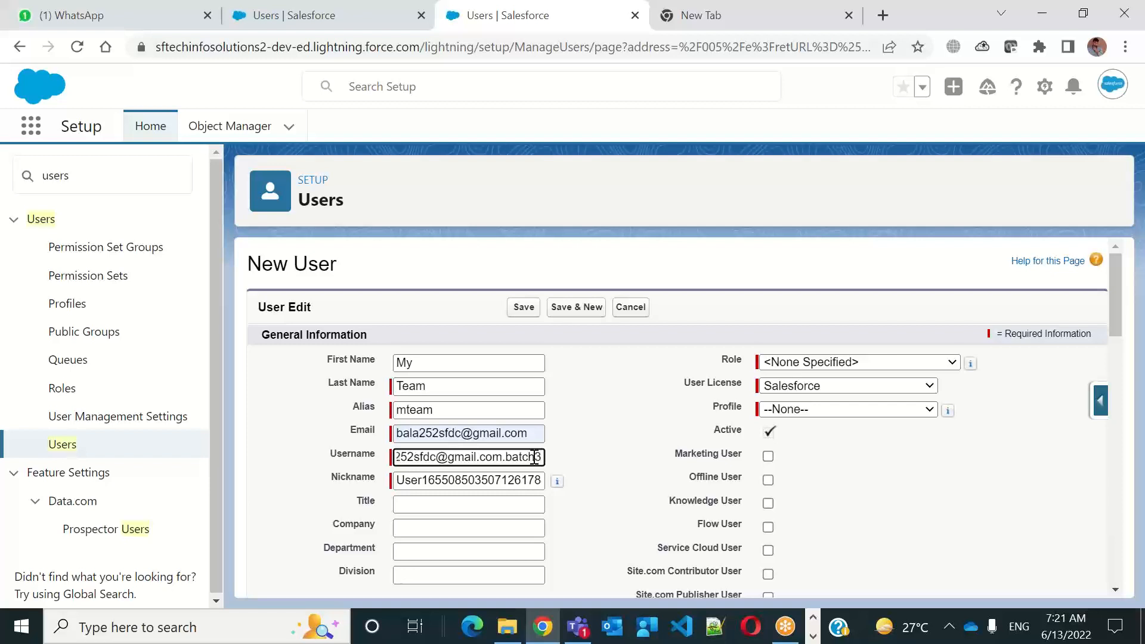
{"action": "left_click", "coordinate": [610, 419]}
Replace the part of the username before the @ sign with batch3Team
{"action": "left_click", "coordinate": [435, 477]}
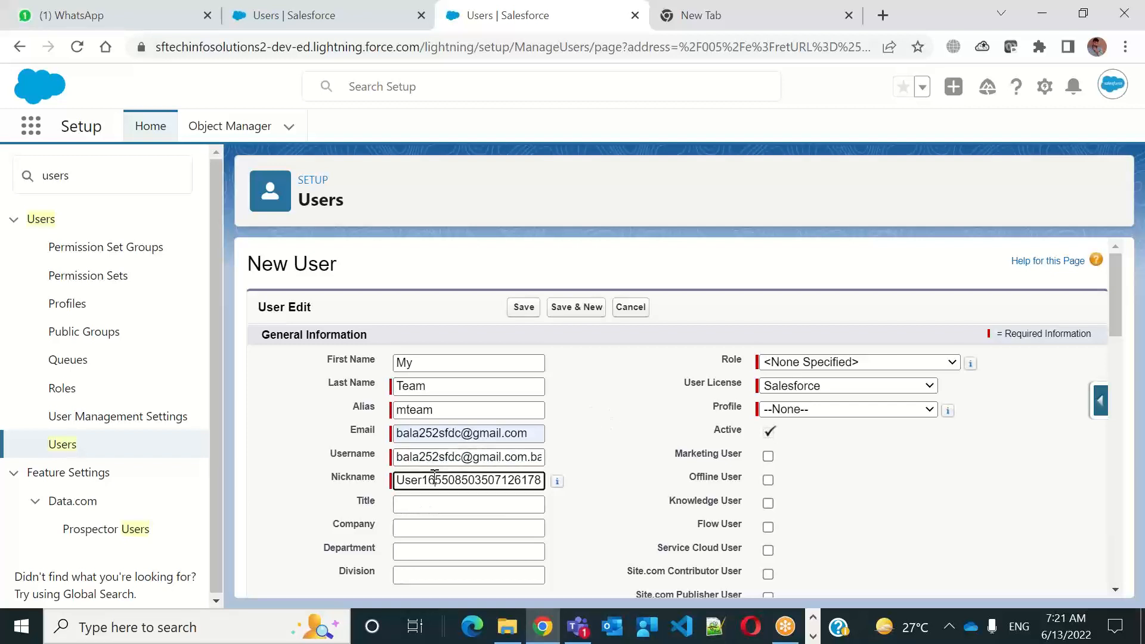
{"action": "left_click", "coordinate": [465, 457]}
{"action": "left_click_drag", "start_coordinate": [465, 457], "coordinate": [306, 466]}
{"action": "type", "text": "ba"}
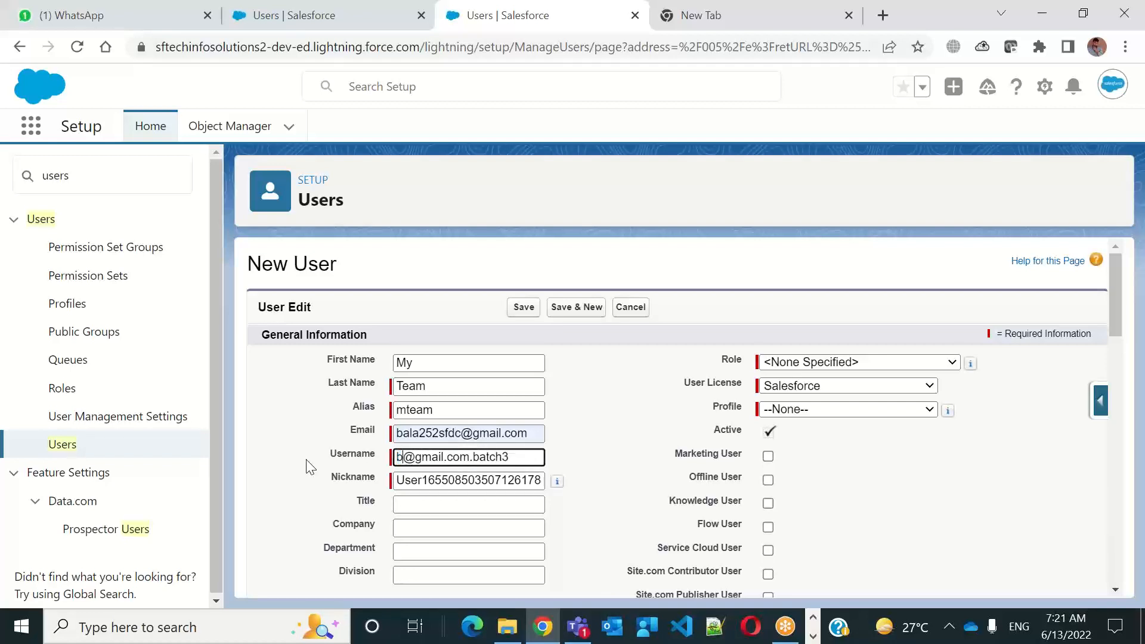
{"action": "type", "text": "tch"}
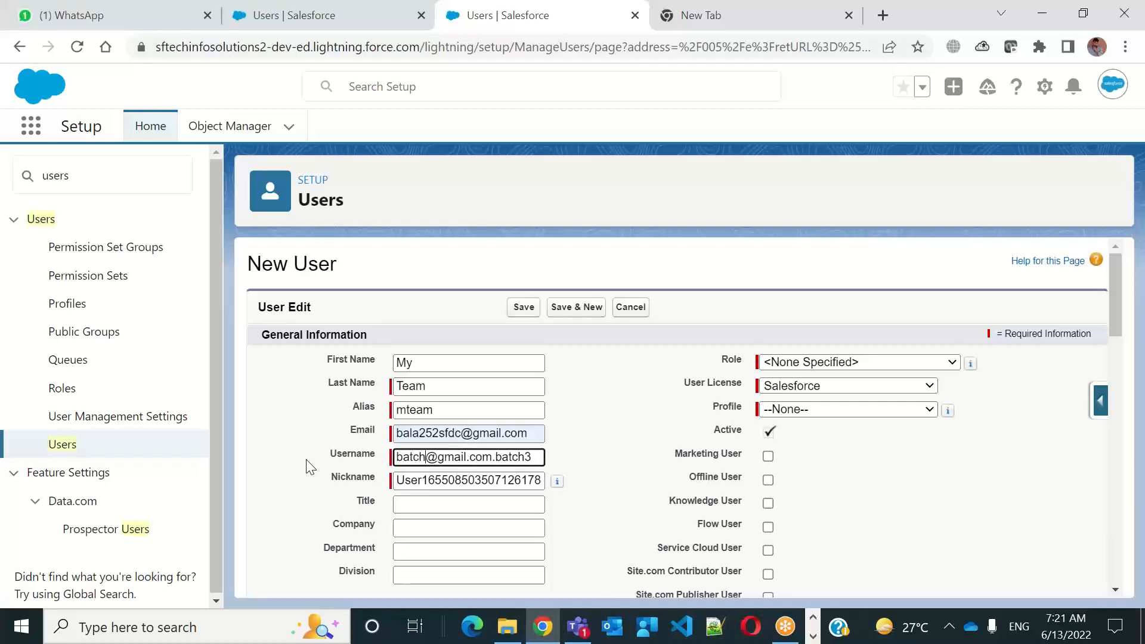
{"action": "type", "text": "3Team"}
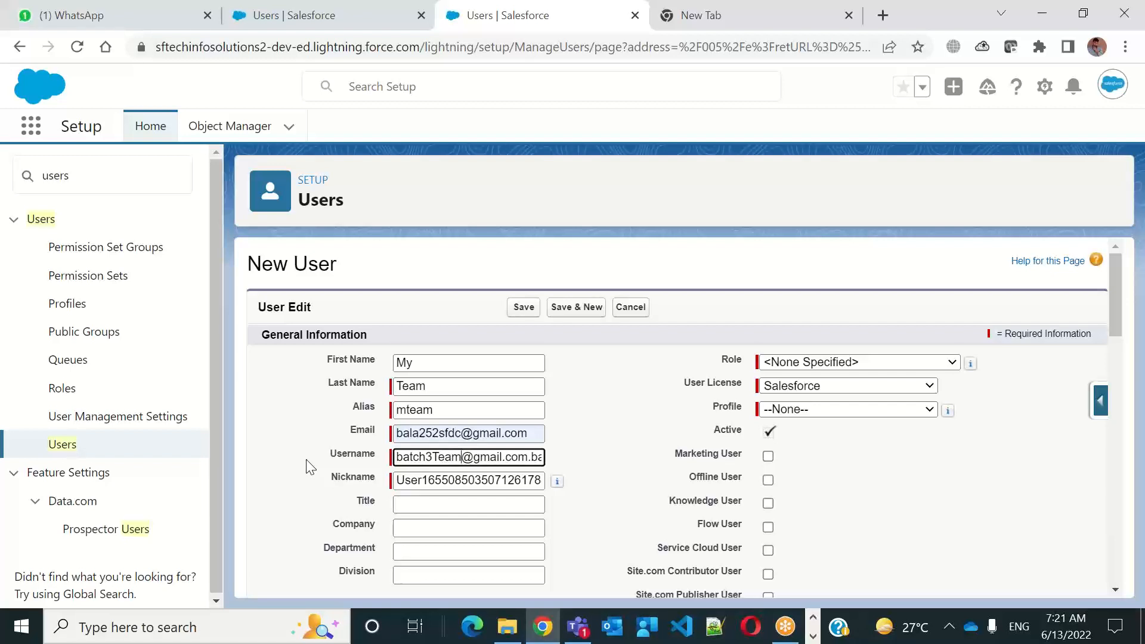
Change the username's domain to sfdc.com and remove the .batch3 suffix
{"action": "key", "text": "Right"}
{"action": "key", "text": "Delete"}
{"action": "key", "text": "Delete"}
{"action": "key", "text": "Delete"}
{"action": "key", "text": "Delete"}
{"action": "key", "text": "Delete"}
{"action": "type", "text": "sfdc"}
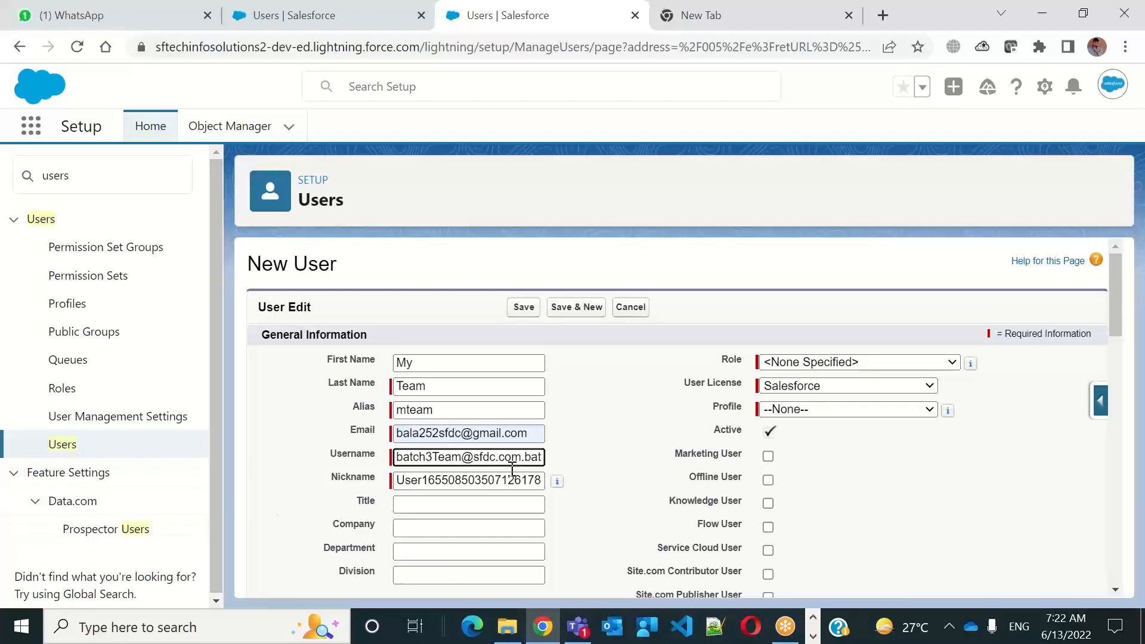
{"action": "left_click_drag", "start_coordinate": [525, 457], "coordinate": [614, 454]}
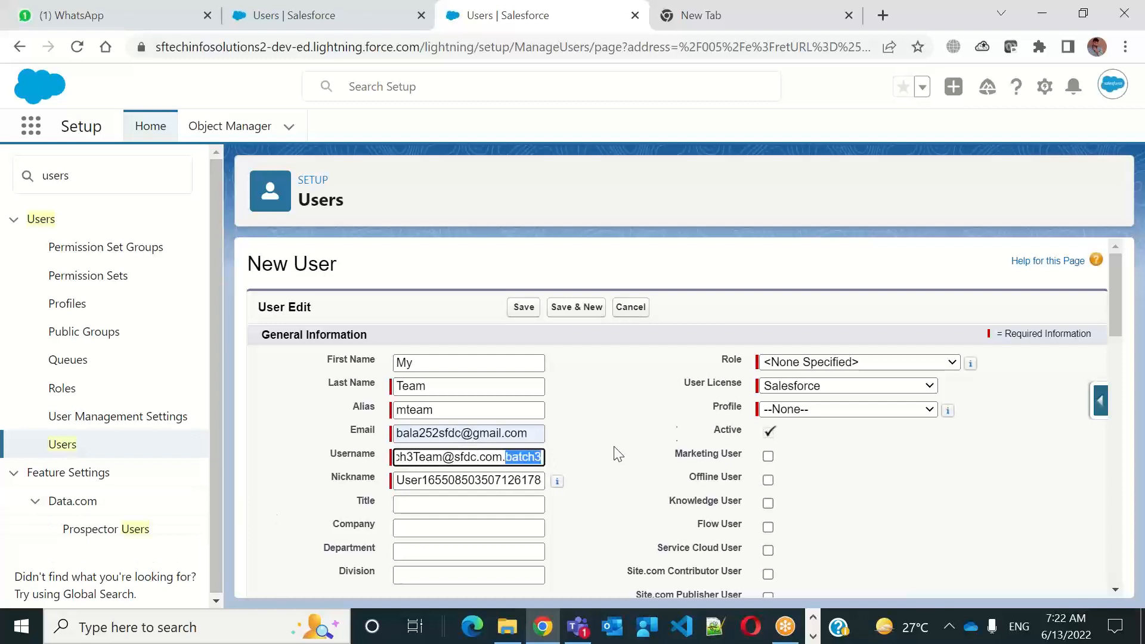
{"action": "key", "text": "BackSpace"}
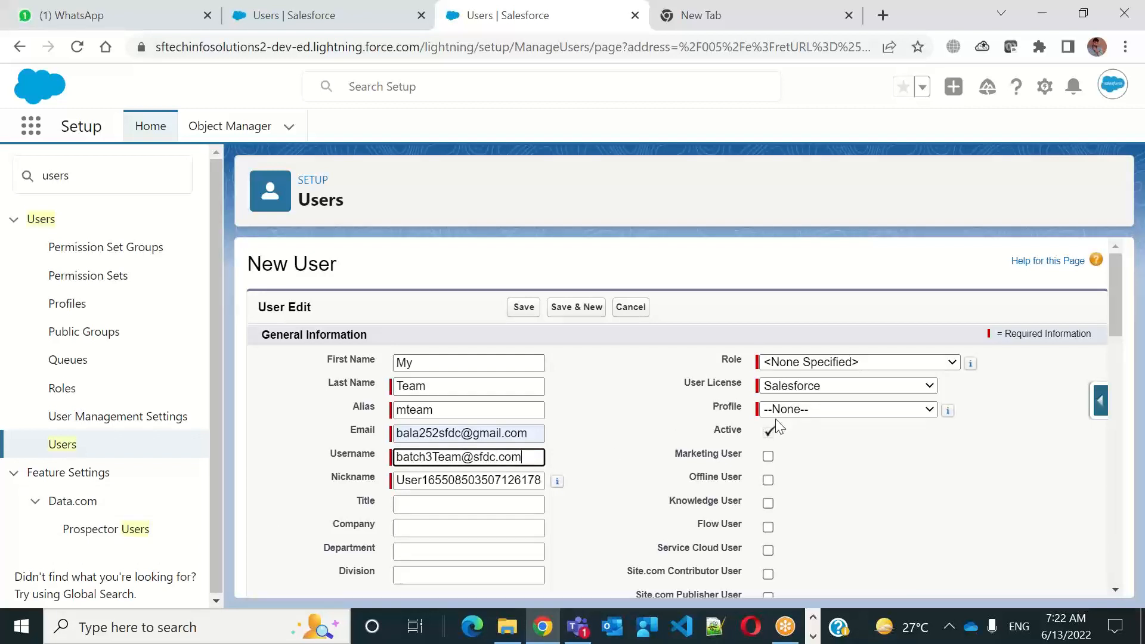
{"action": "left_click", "coordinate": [621, 448]}
{"action": "left_click_drag", "start_coordinate": [424, 457], "coordinate": [521, 461]}
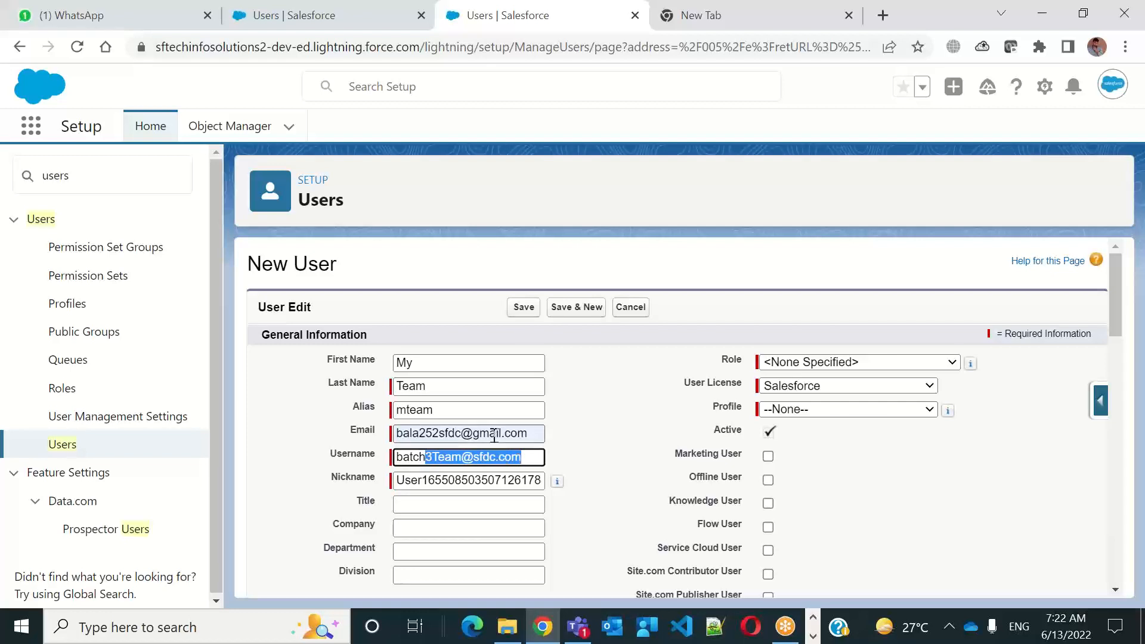
{"action": "left_click_drag", "start_coordinate": [528, 433], "coordinate": [351, 433]}
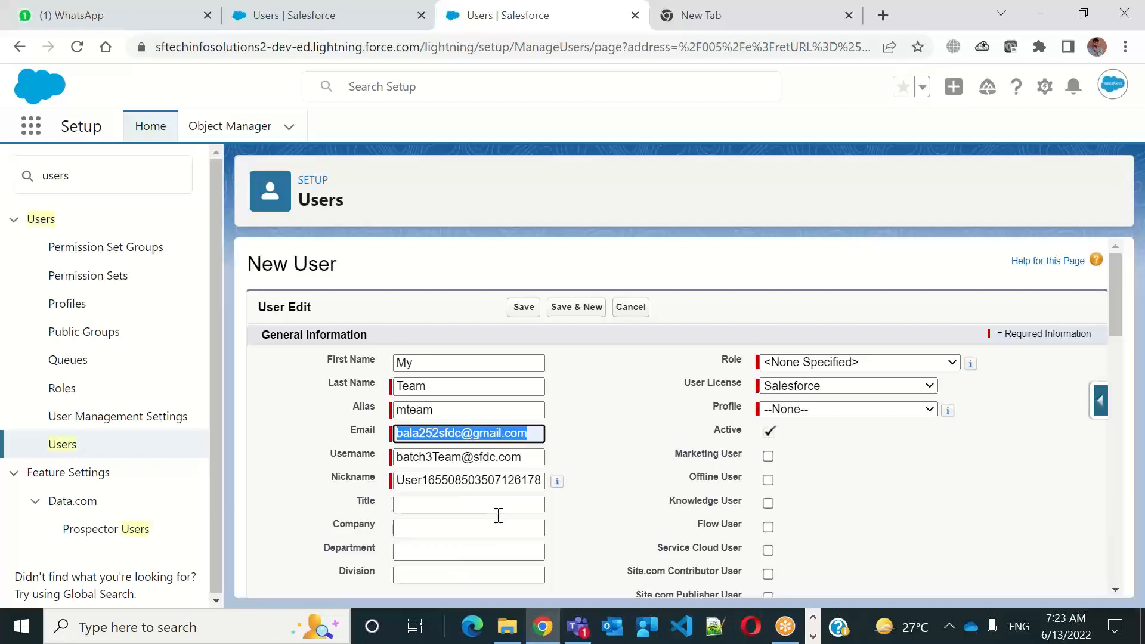
Replace the suggested nickname with Batch3-Team
{"action": "left_click", "coordinate": [496, 483]}
{"action": "double_click", "coordinate": [496, 484]}
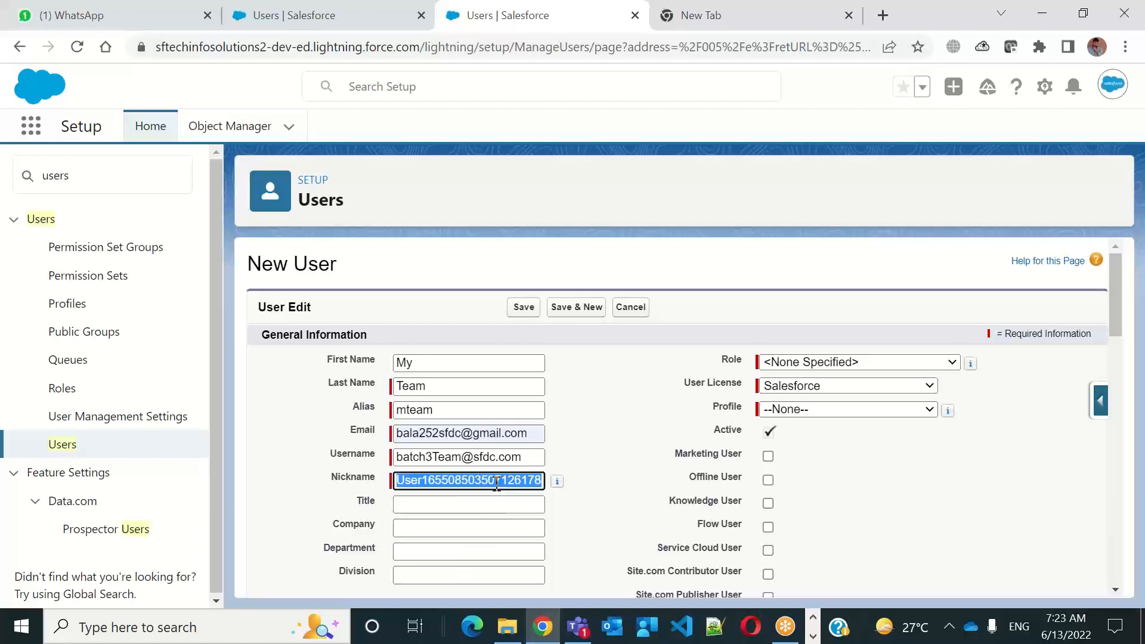
{"action": "type", "text": "Batch3"}
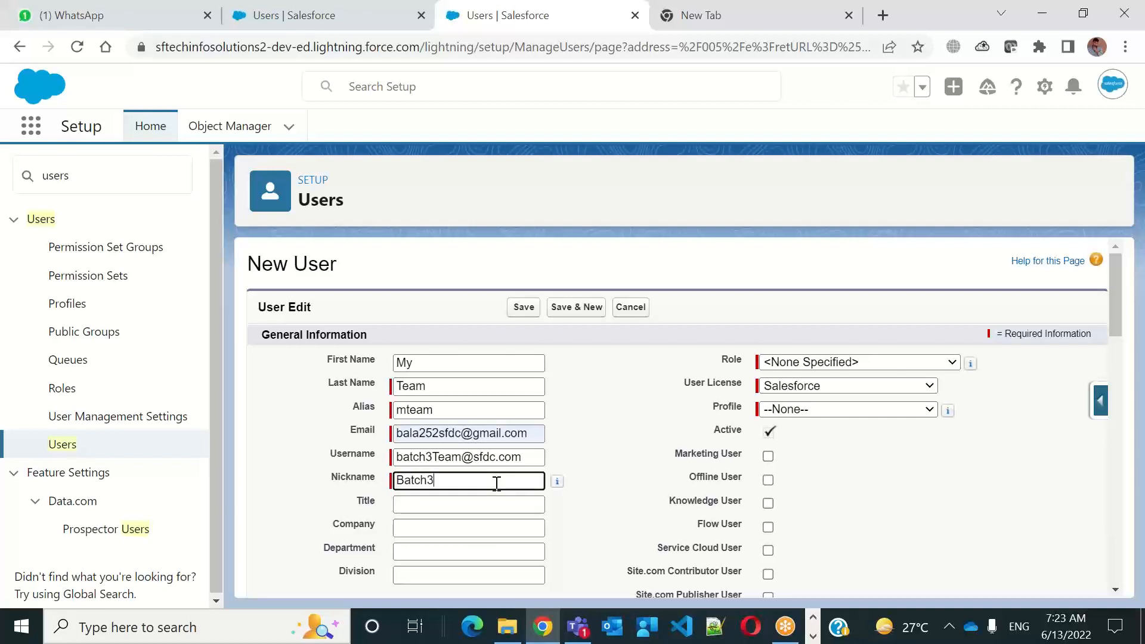
{"action": "type", "text": "-Team"}
{"action": "left_click", "coordinate": [630, 417]}
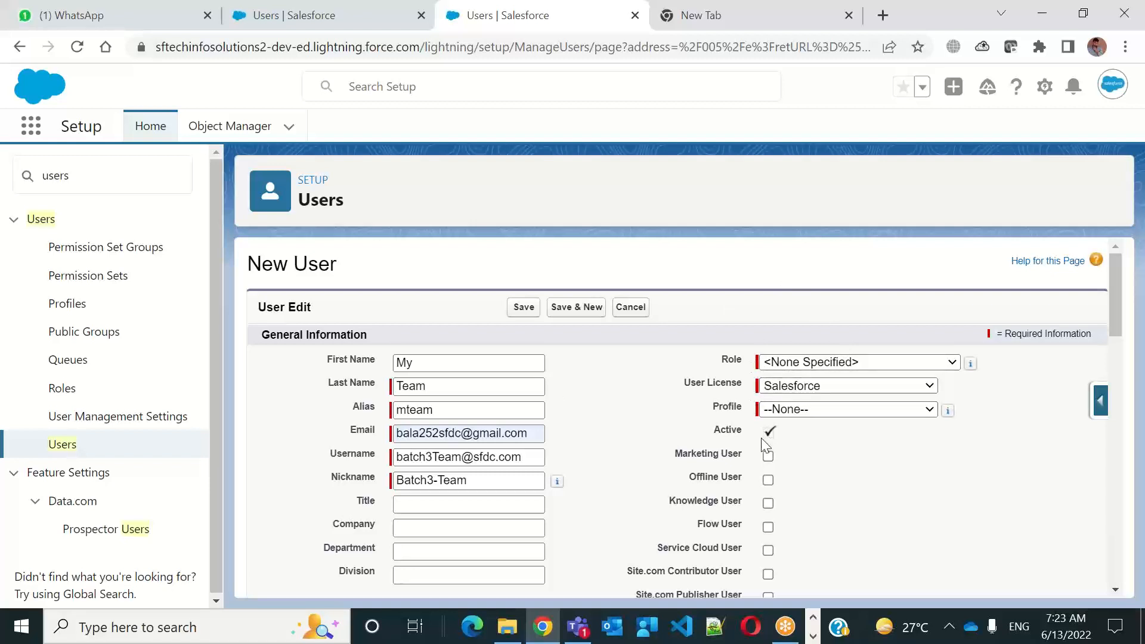
{"action": "left_click_drag", "start_coordinate": [1018, 329], "coordinate": [913, 349]}
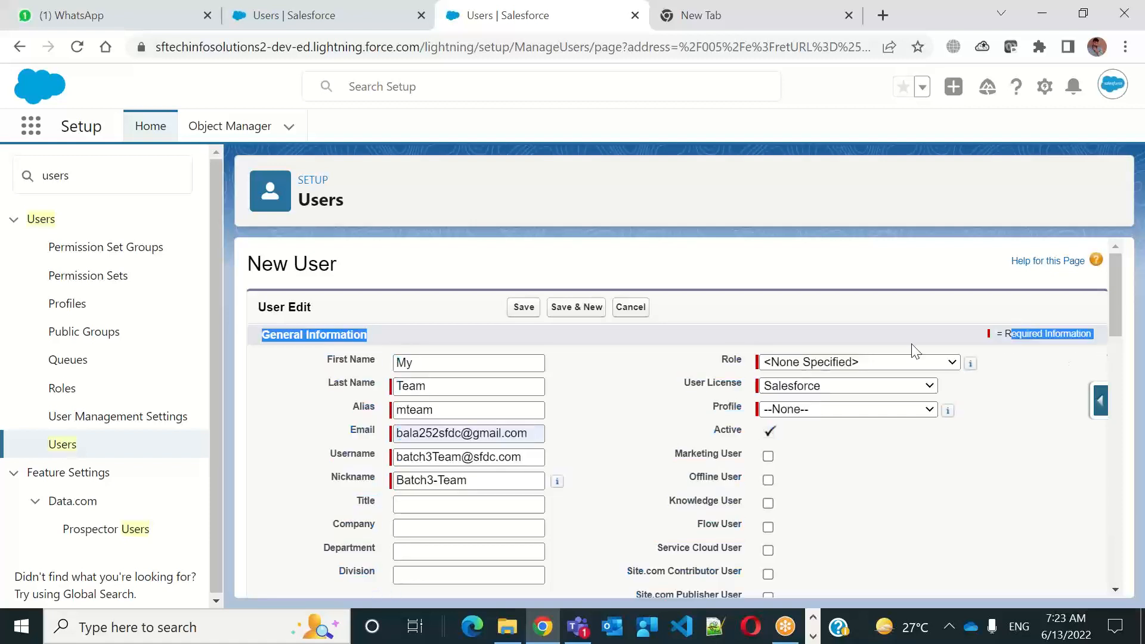
{"action": "left_click", "coordinate": [737, 316]}
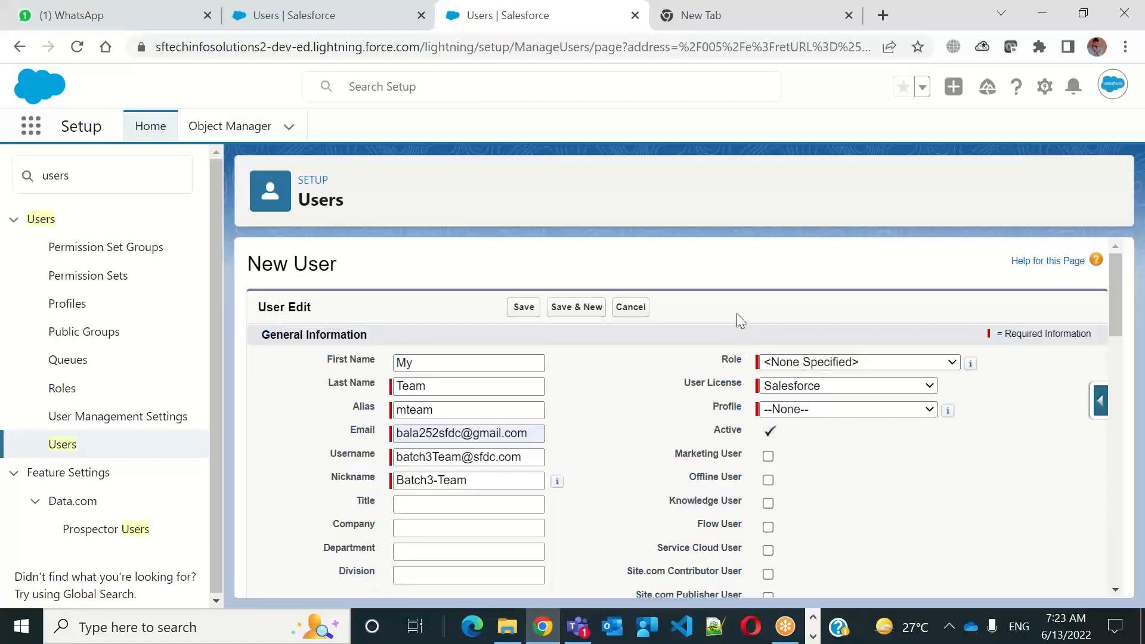
Keep the new user's role as <None Specified> and set the user license to Salesforce Platform
{"action": "left_click", "coordinate": [841, 363]}
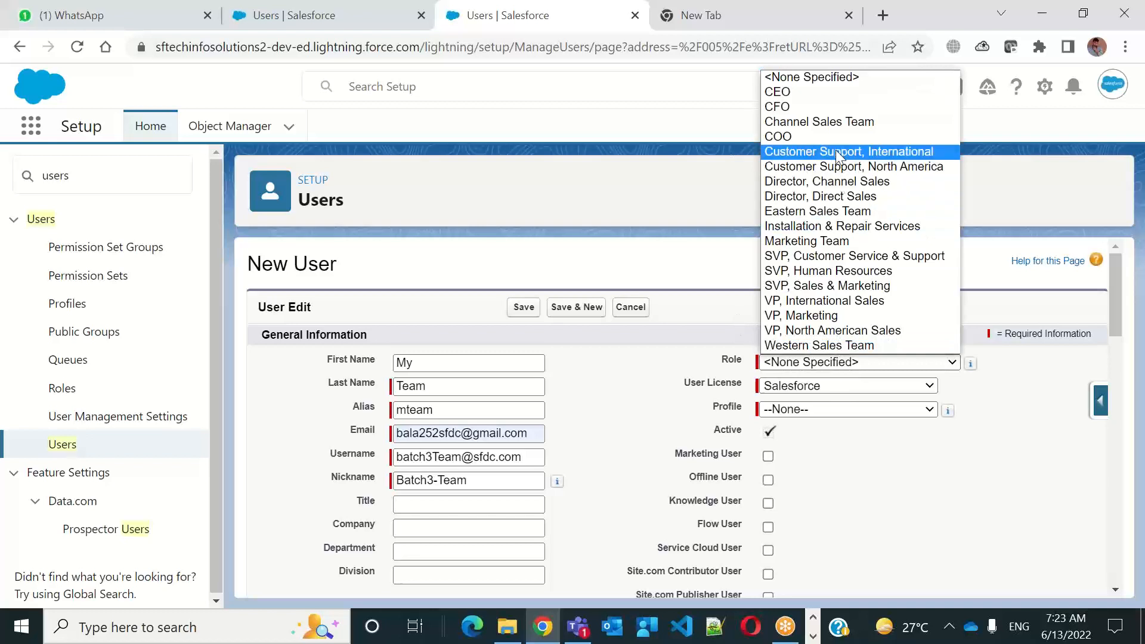
{"action": "left_click", "coordinate": [821, 81]}
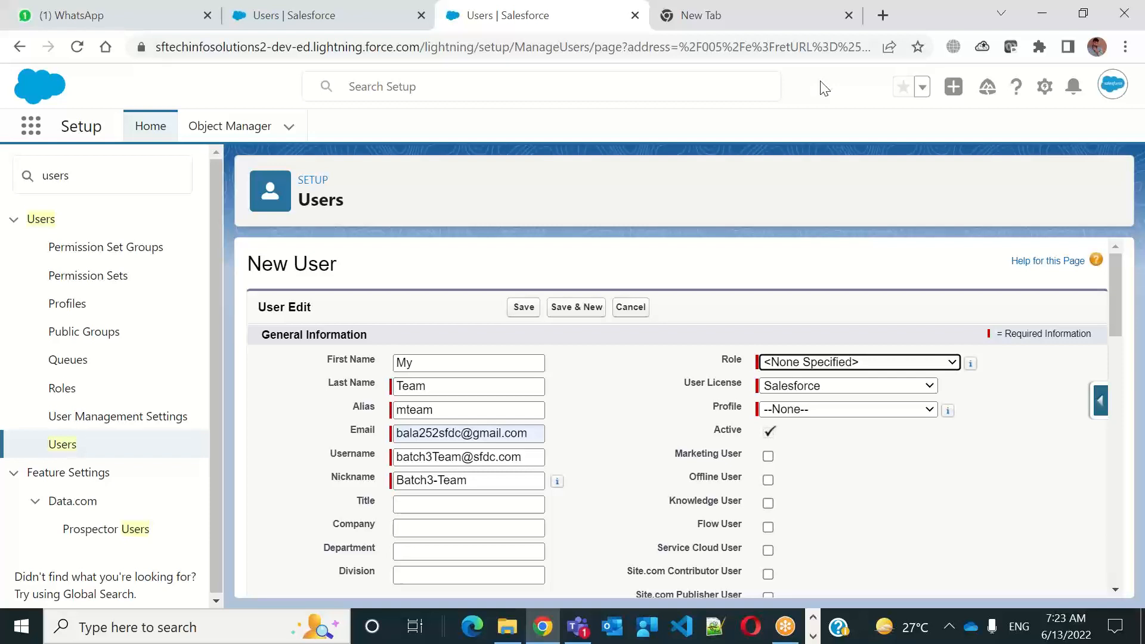
{"action": "left_click", "coordinate": [822, 393]}
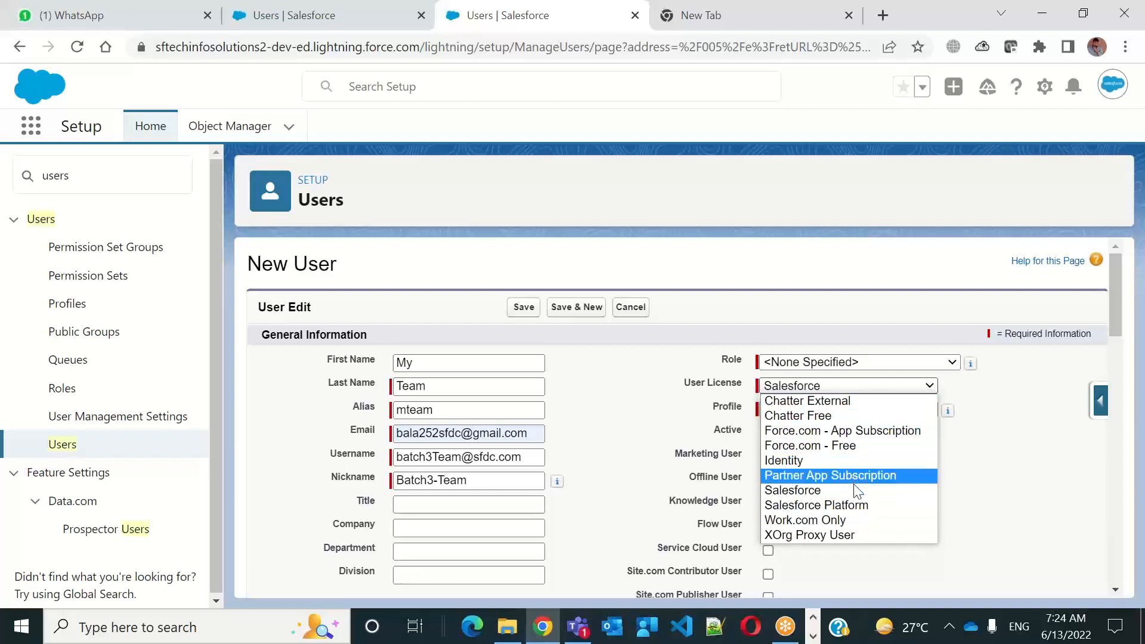
{"action": "left_click", "coordinate": [855, 508]}
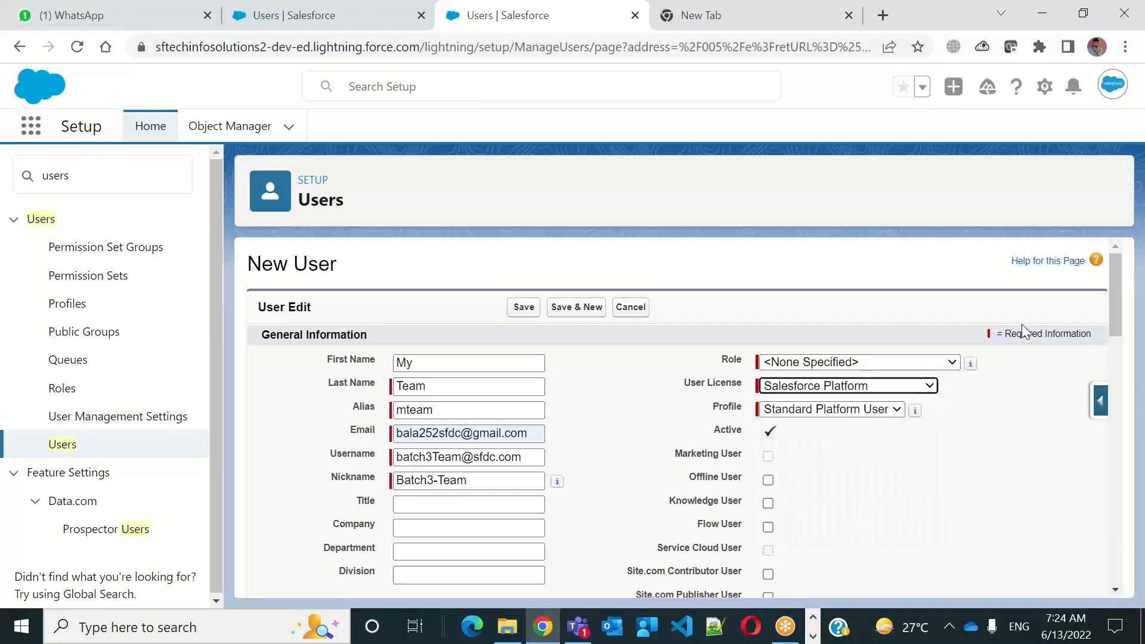
Open Setup in a new browser tab, find "company i" in the setup tree and open the Company Information page
{"action": "left_click", "coordinate": [1045, 88]}
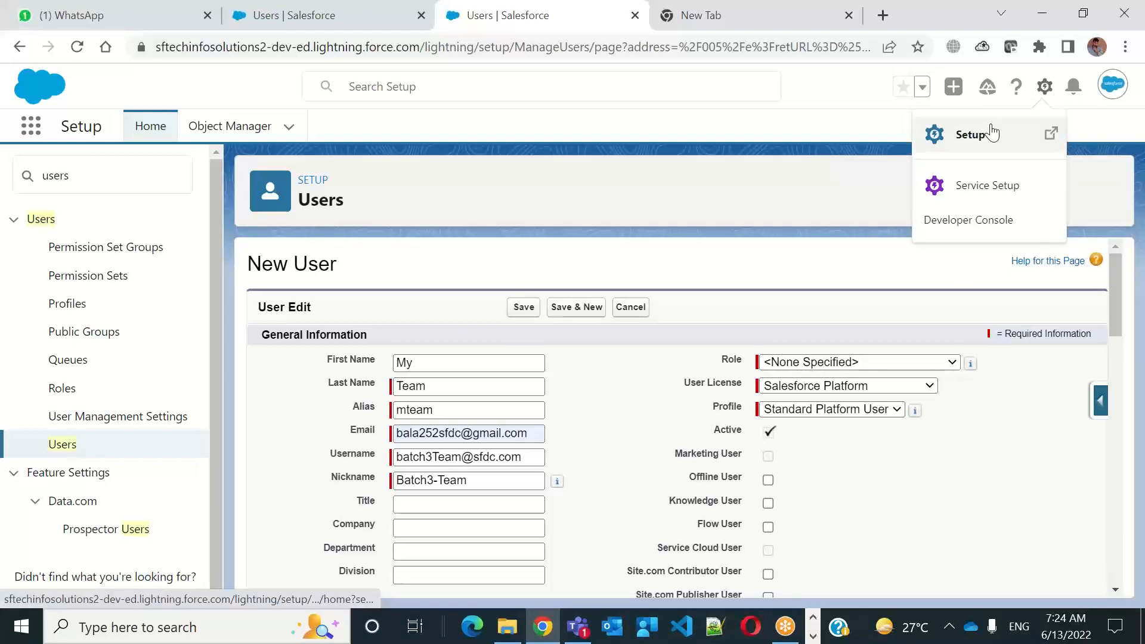
{"action": "left_click", "coordinate": [992, 134]}
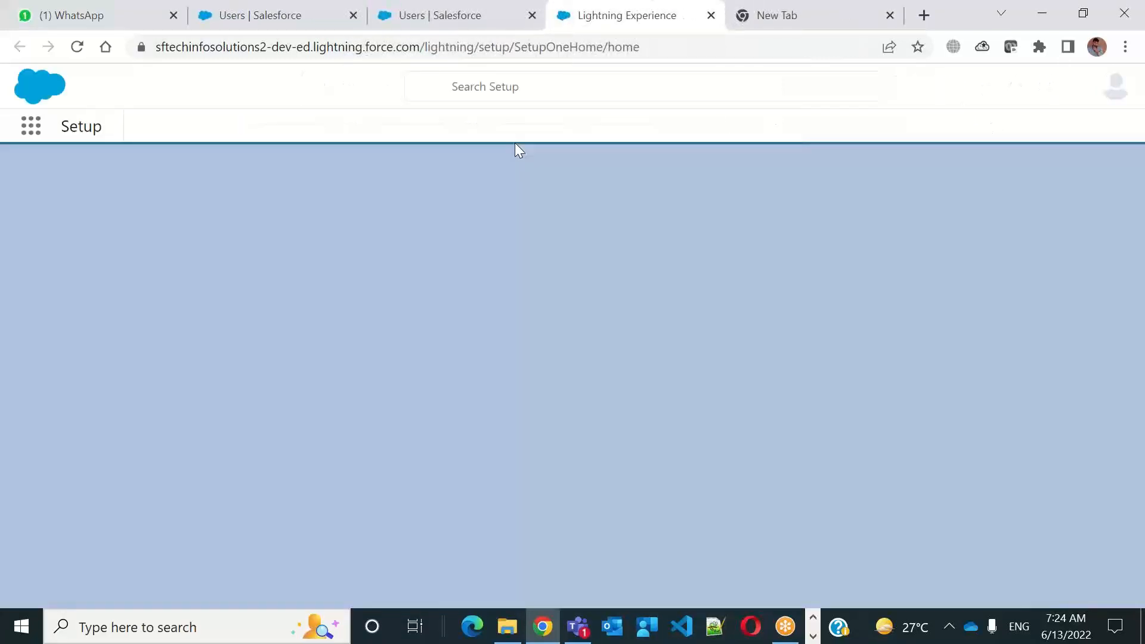
{"action": "left_click", "coordinate": [114, 172]}
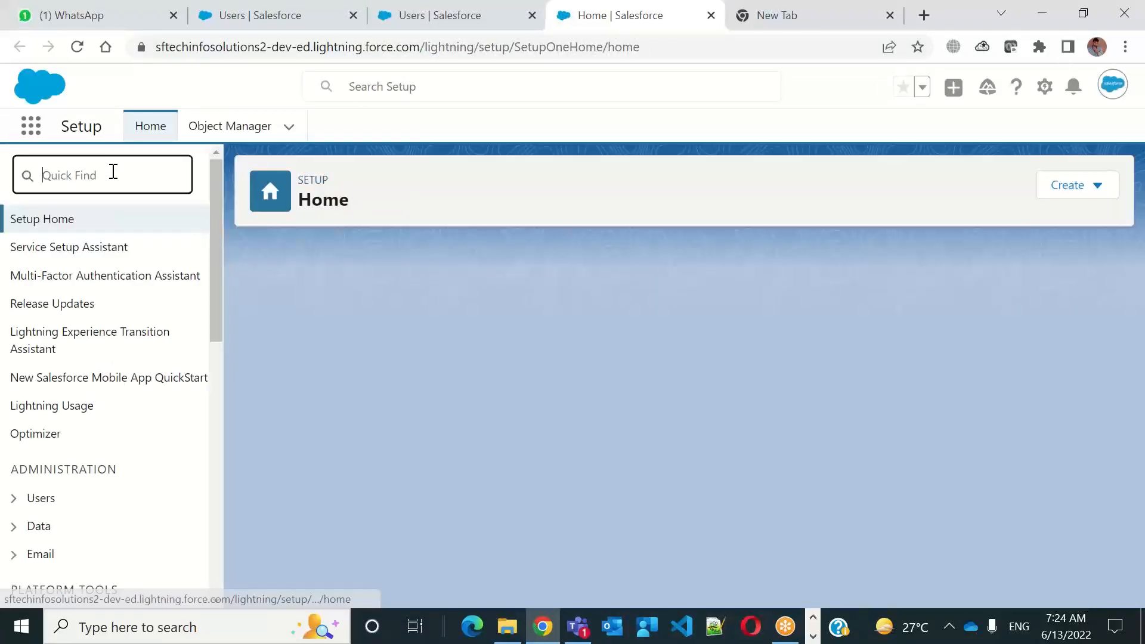
{"action": "type", "text": "co"}
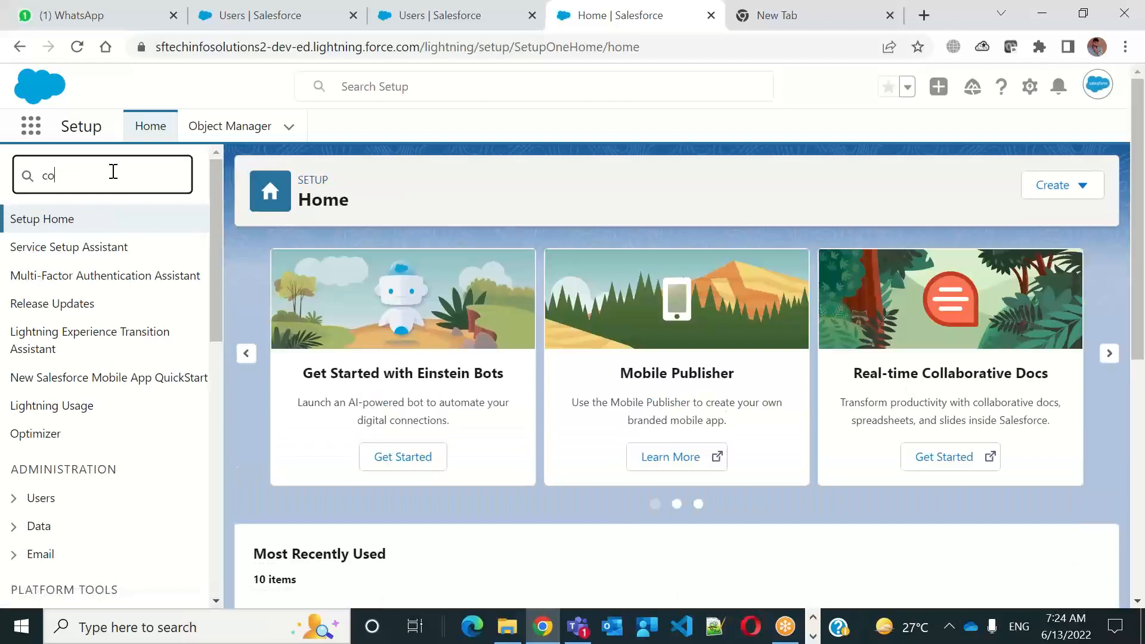
{"action": "type", "text": "mpa"}
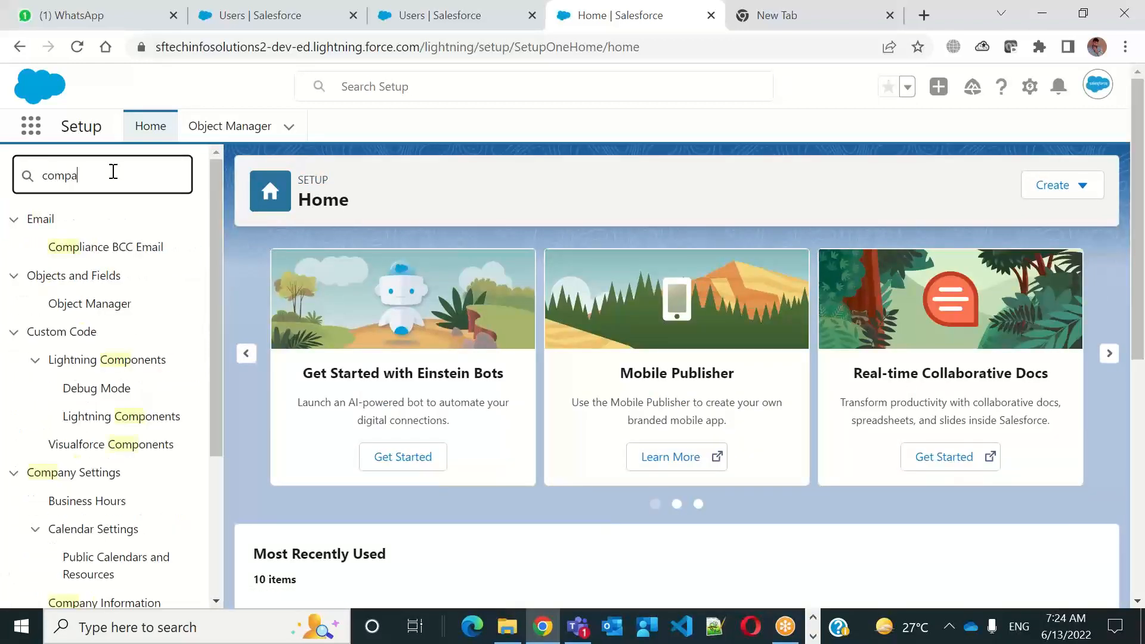
{"action": "type", "text": "ny i"}
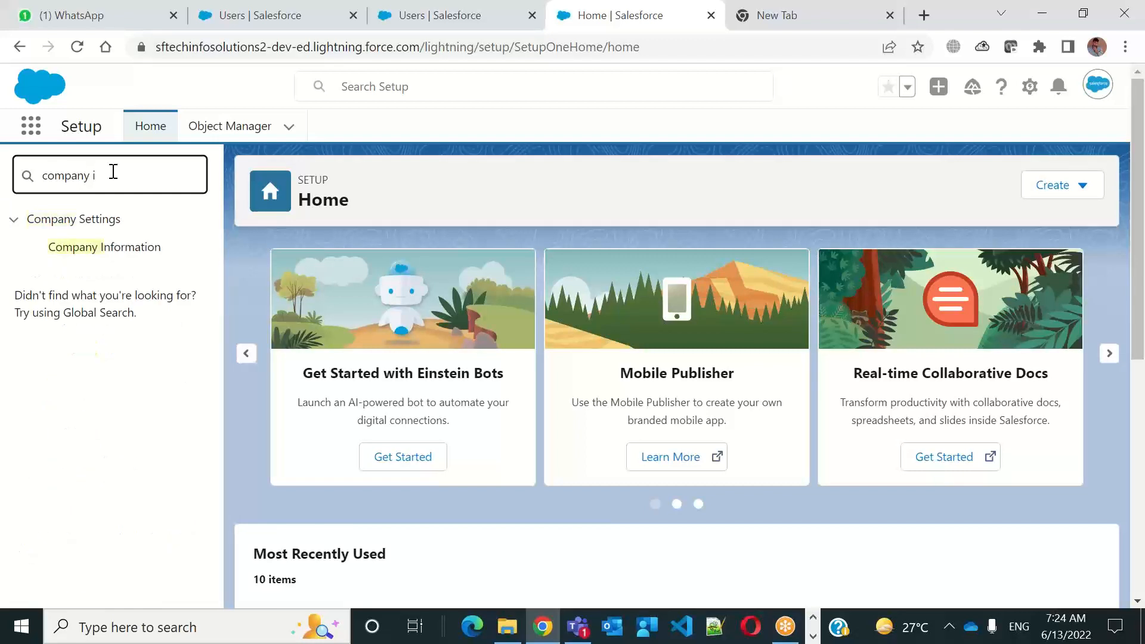
{"action": "left_click", "coordinate": [91, 249]}
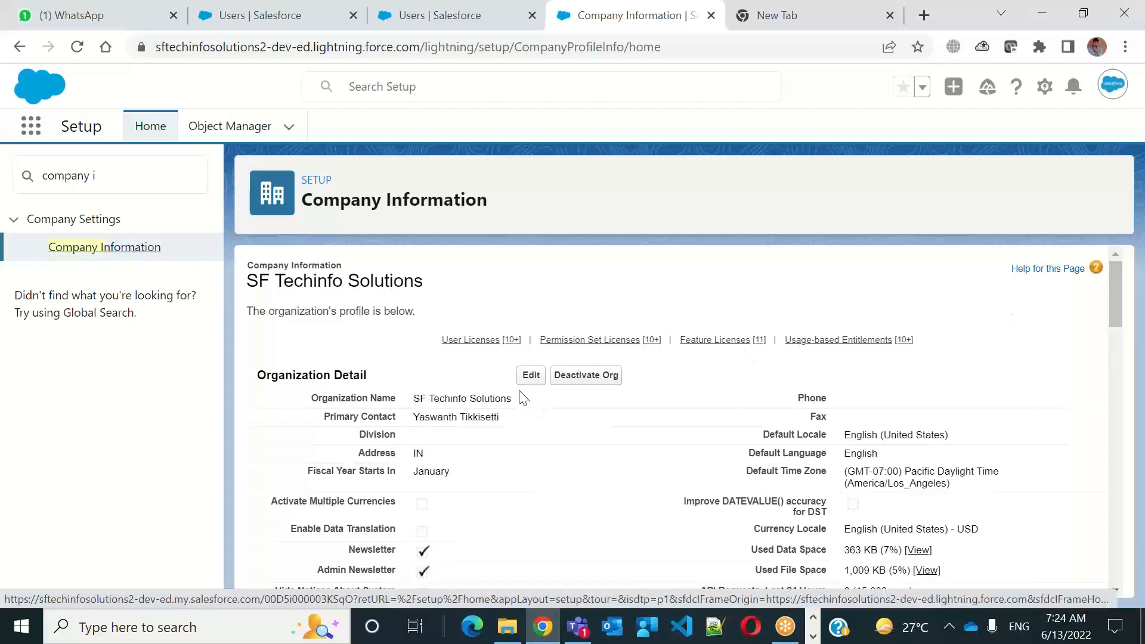
Open the organization profile for editing, review its address, locale, currency, newsletter and login notification settings, and leave without saving
{"action": "left_click", "coordinate": [531, 374]}
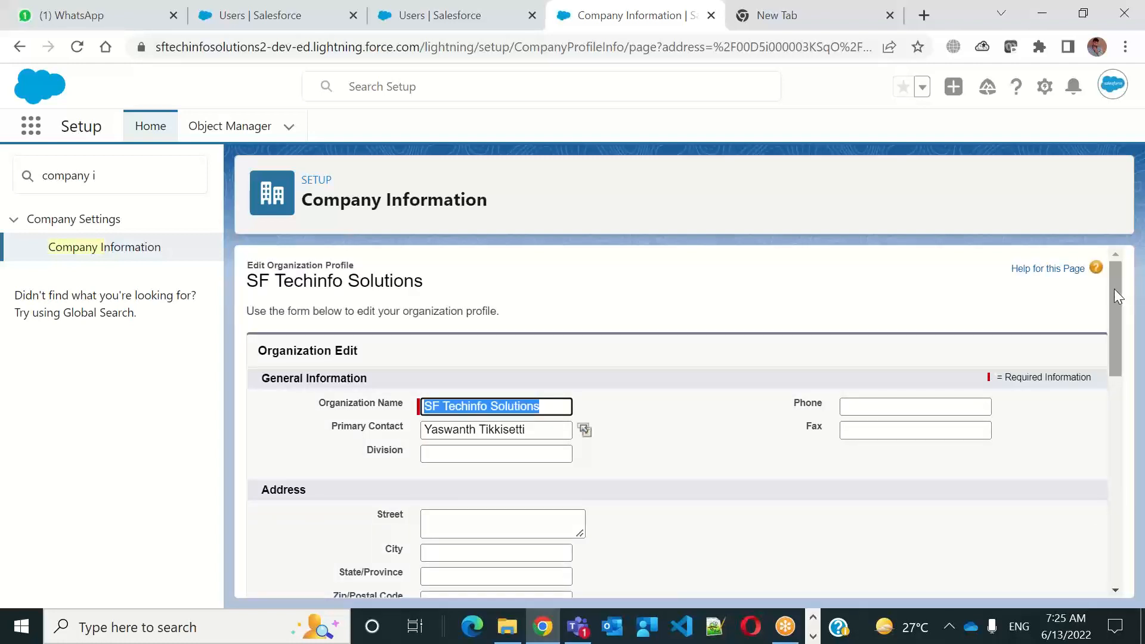
{"action": "left_click_drag", "start_coordinate": [1114, 288], "coordinate": [1108, 433]}
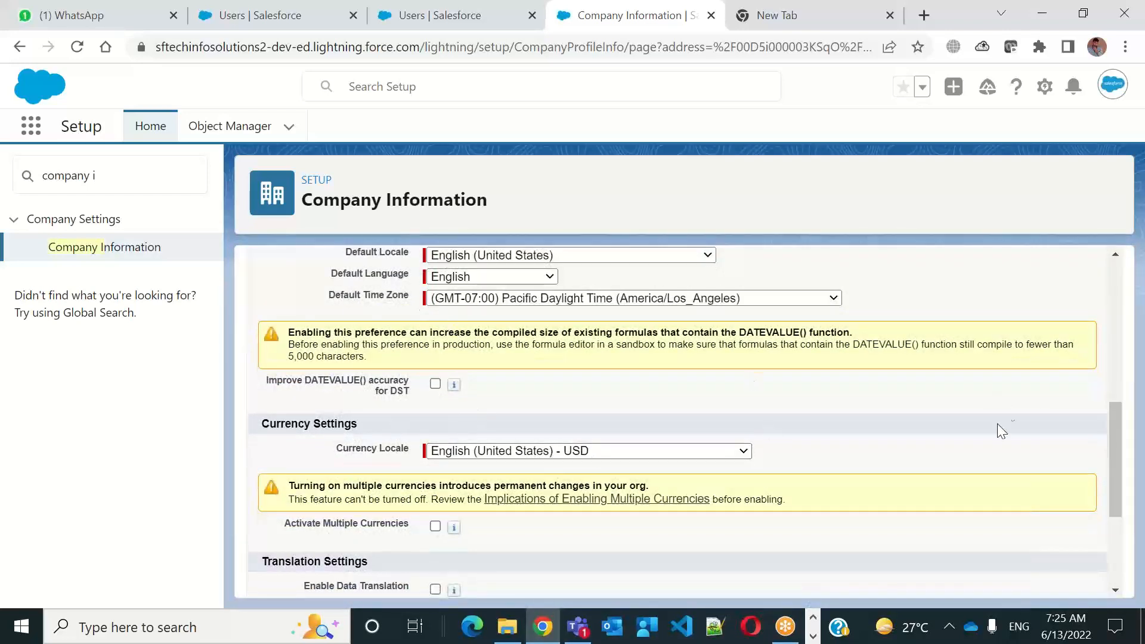
{"action": "left_click_drag", "start_coordinate": [1118, 427], "coordinate": [1117, 463]}
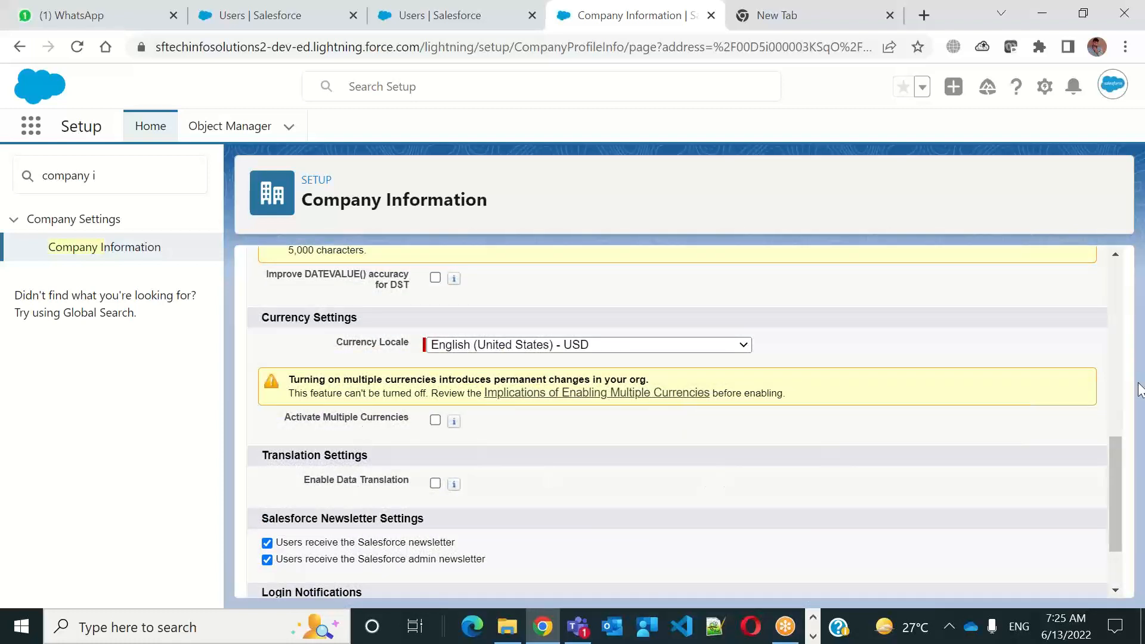
{"action": "left_click_drag", "start_coordinate": [1116, 478], "coordinate": [1108, 398]}
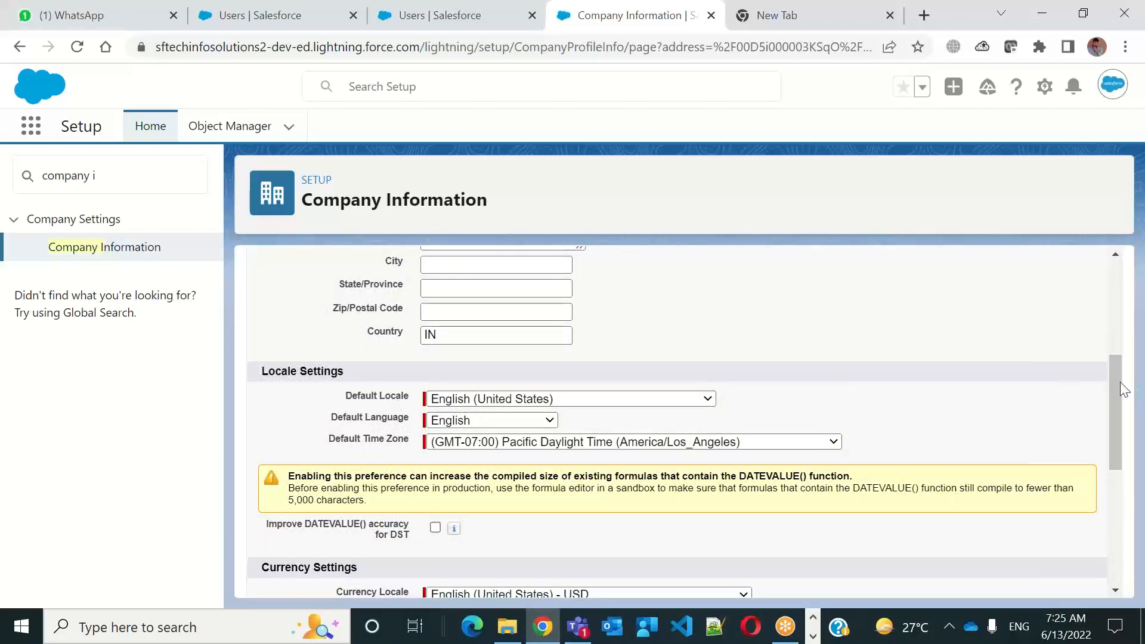
{"action": "left_click_drag", "start_coordinate": [1118, 383], "coordinate": [1122, 531]}
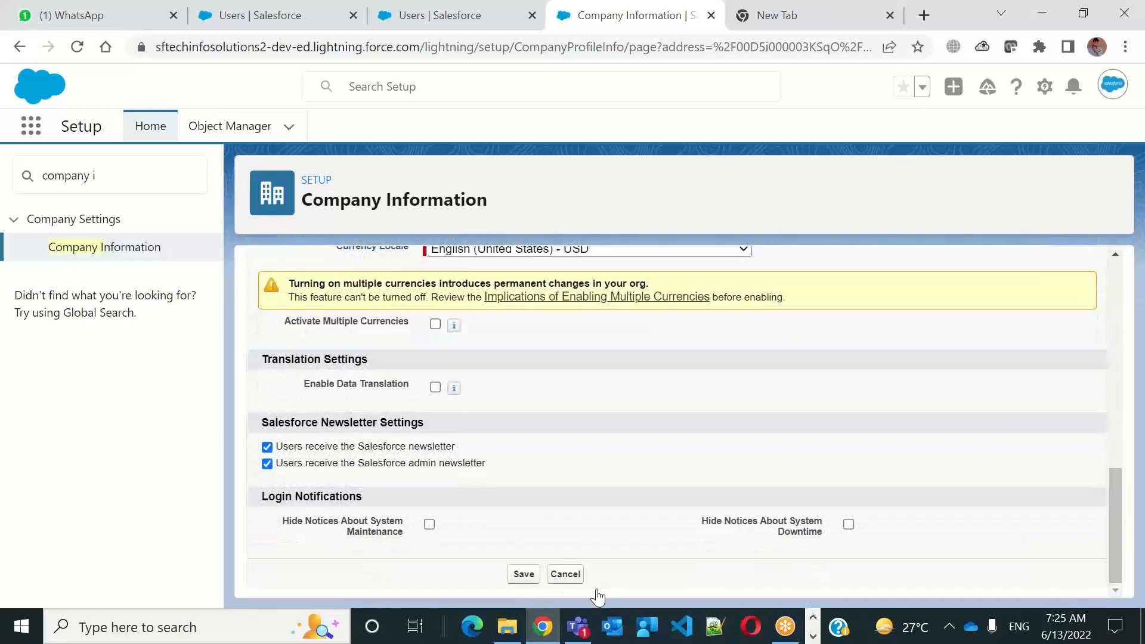
{"action": "left_click", "coordinate": [564, 577]}
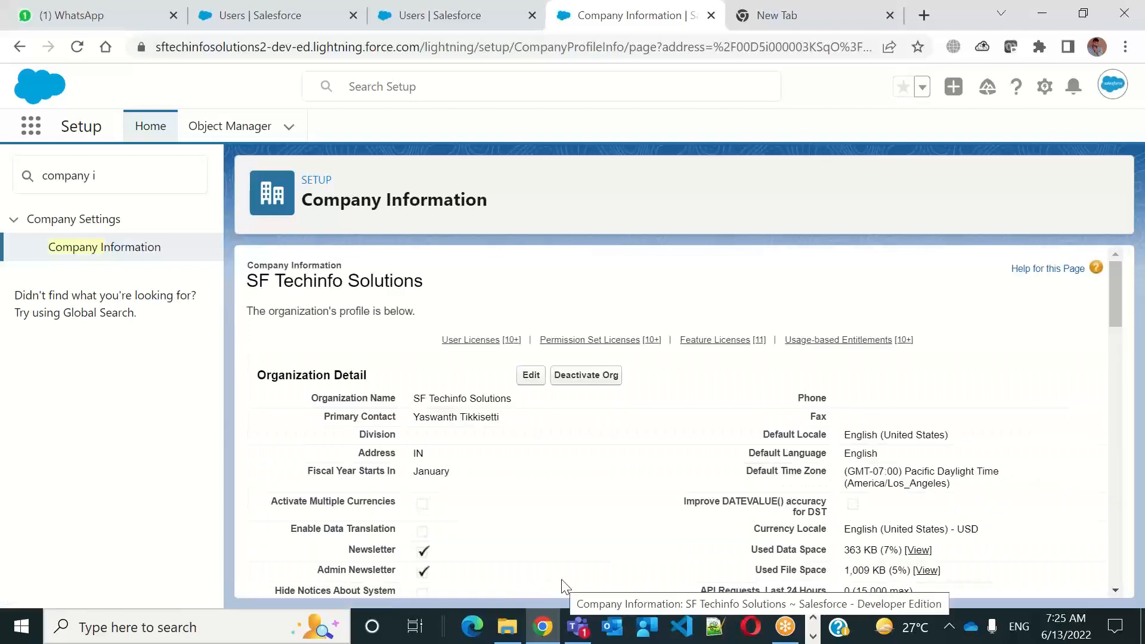
Go to the company's User Licenses list and examine the license types, including Salesforce, External Apps Login and Salesforce Platform
{"action": "left_click", "coordinate": [493, 340]}
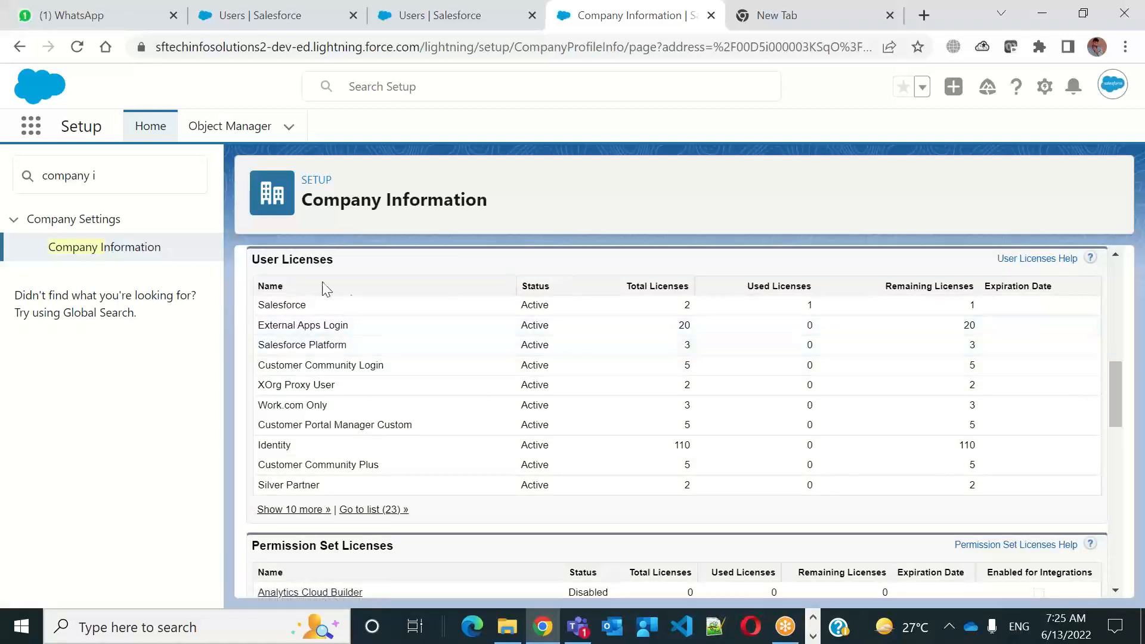
{"action": "left_click_drag", "start_coordinate": [269, 307], "coordinate": [363, 481]}
{"action": "left_click", "coordinate": [548, 387]}
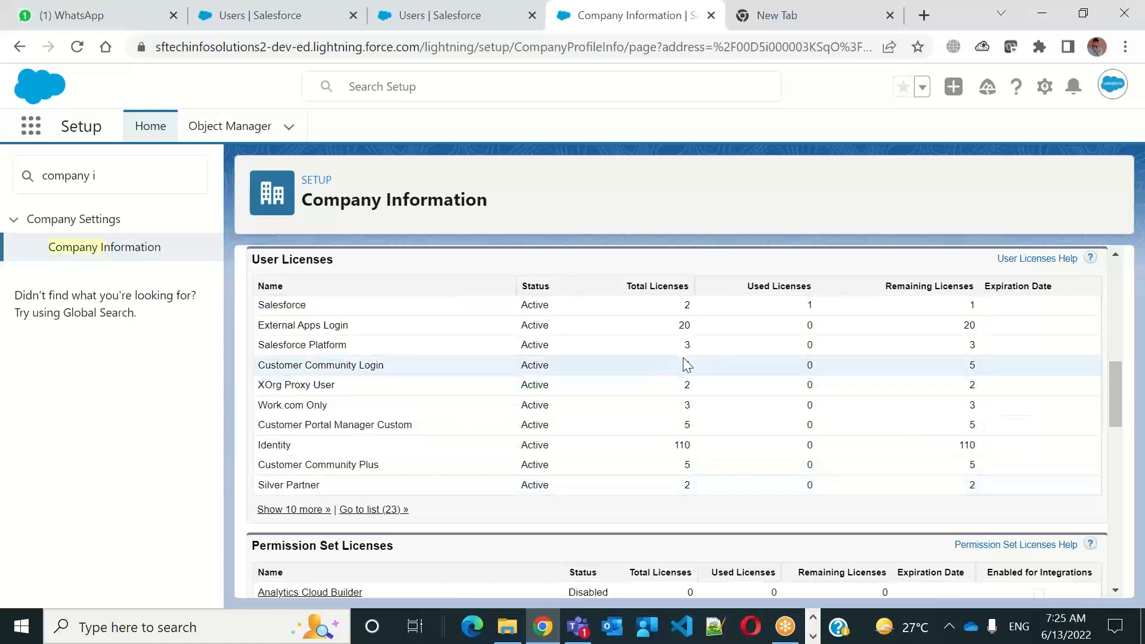
{"action": "double_click", "coordinate": [281, 305]}
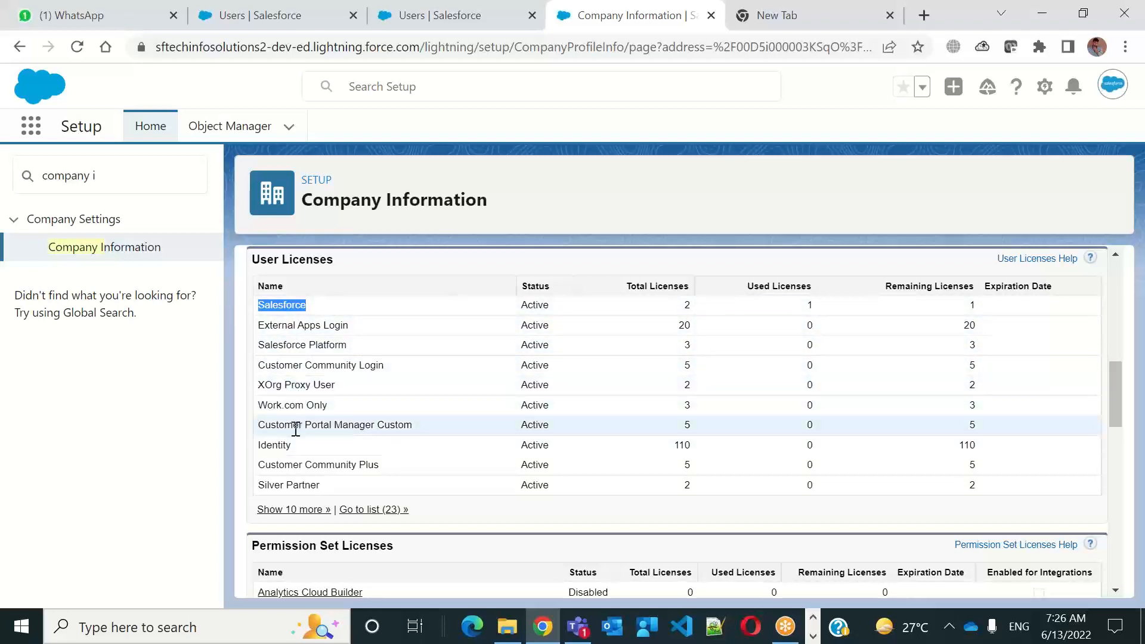
{"action": "left_click", "coordinate": [314, 314]}
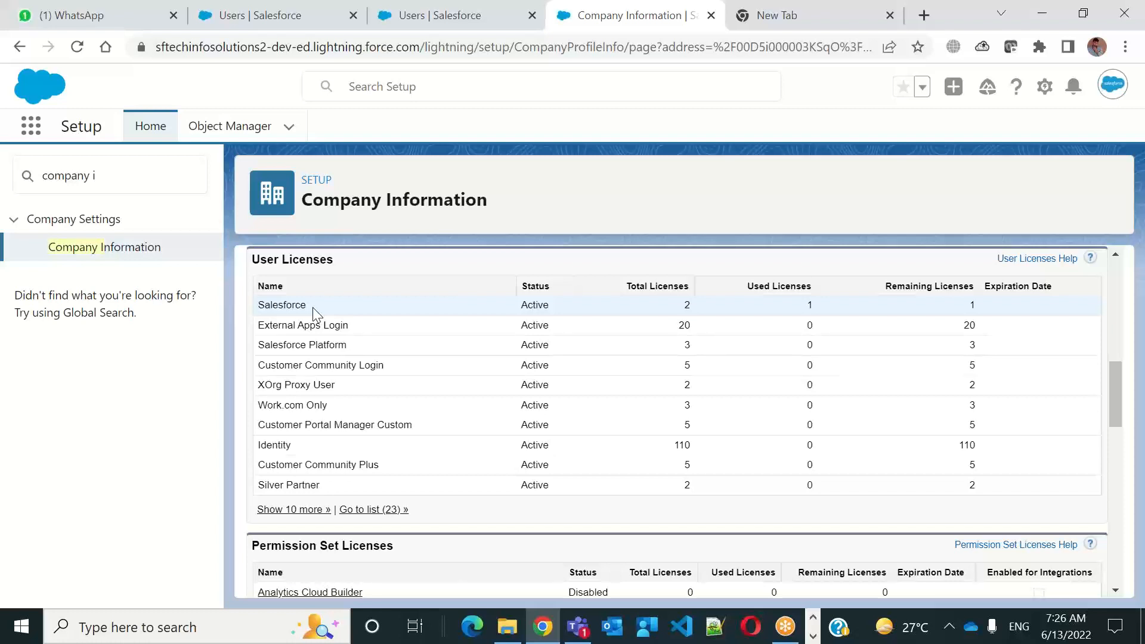
{"action": "double_click", "coordinate": [272, 309]}
{"action": "left_click", "coordinate": [360, 333]}
{"action": "left_click_drag", "start_coordinate": [361, 333], "coordinate": [261, 333]}
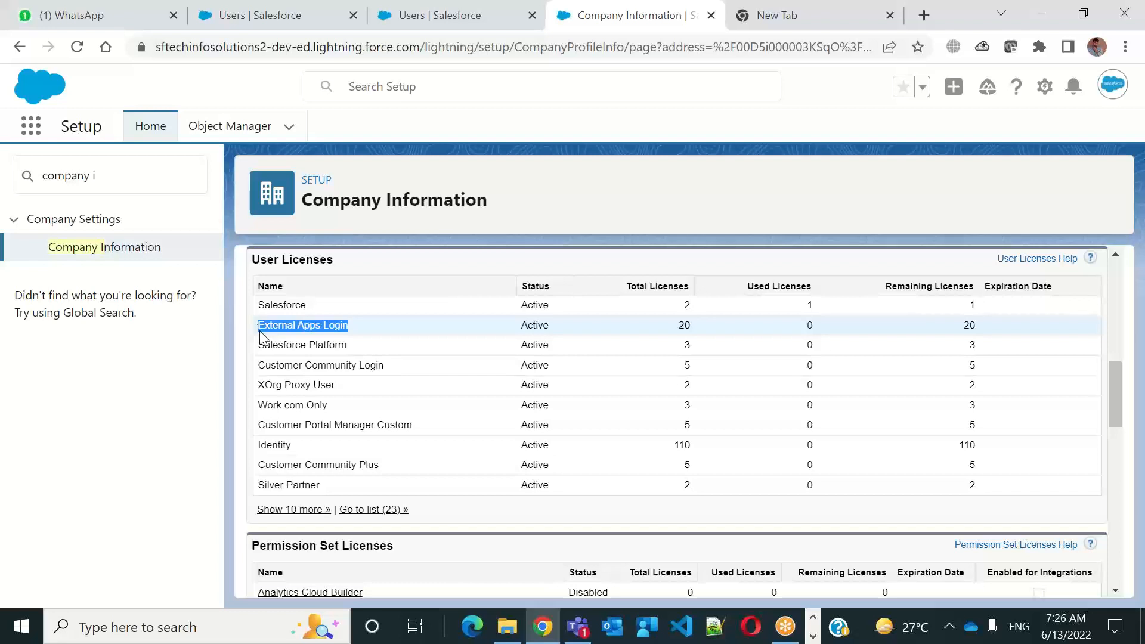
{"action": "left_click", "coordinate": [360, 349]}
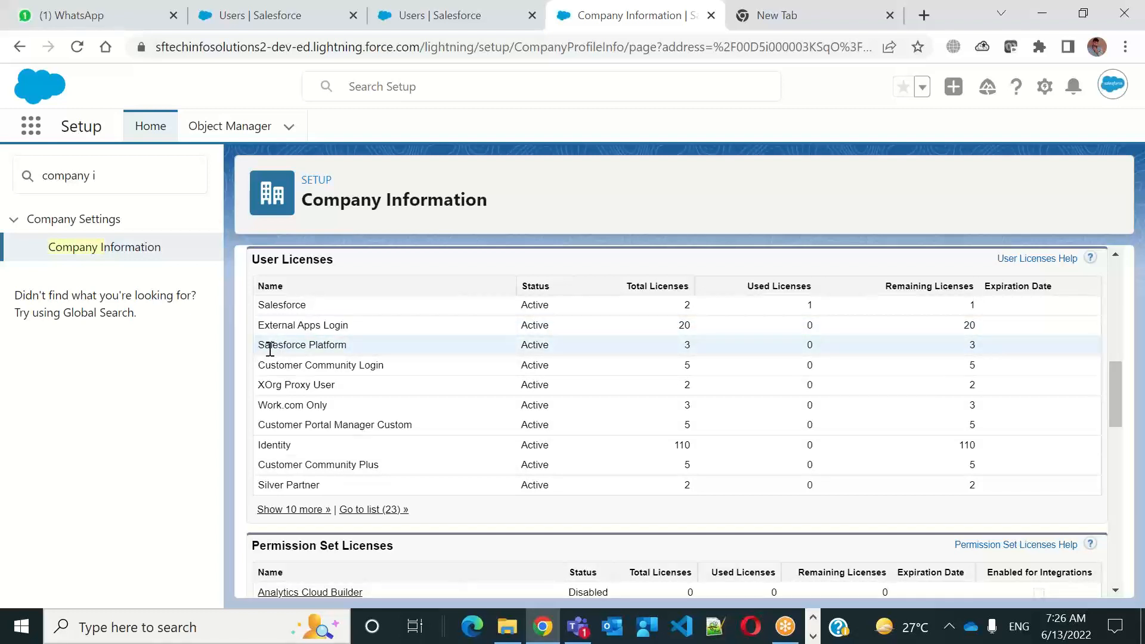
{"action": "left_click_drag", "start_coordinate": [270, 349], "coordinate": [409, 353]}
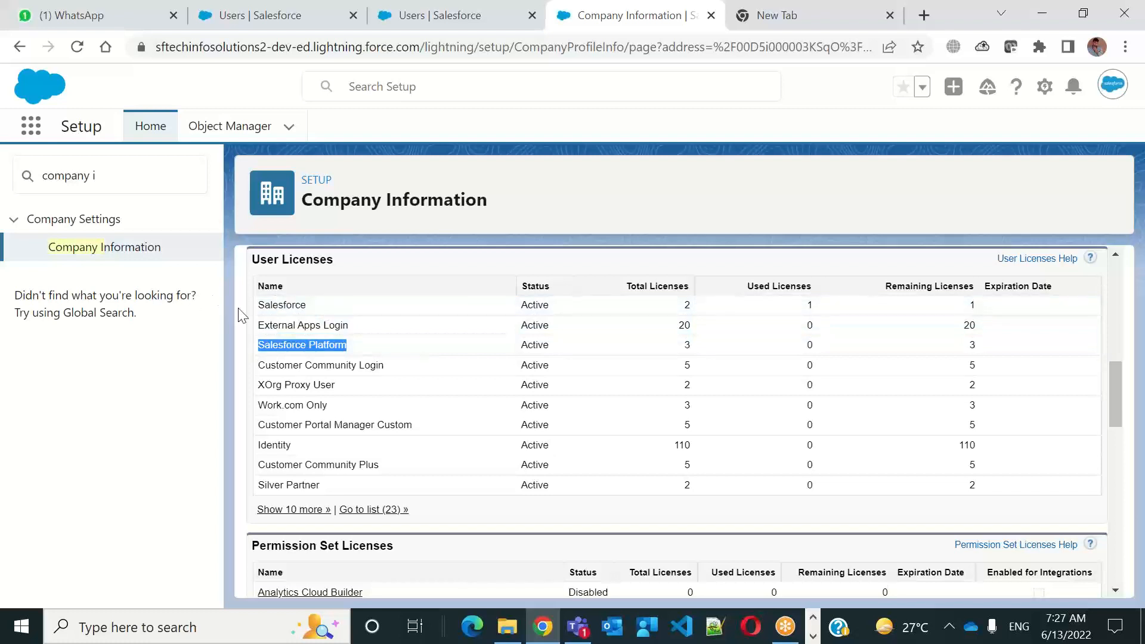
Compare the total licenses for Salesforce and Salesforce Platform, checking them against the license chosen in the New User form
{"action": "left_click_drag", "start_coordinate": [680, 308], "coordinate": [719, 304]}
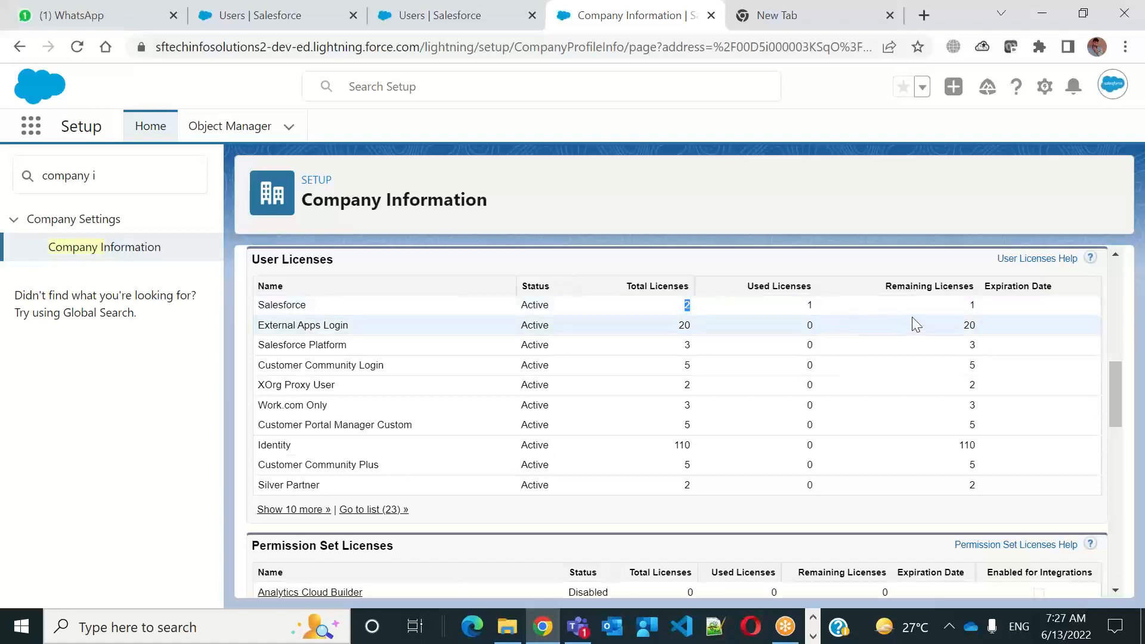
{"action": "left_click", "coordinate": [457, 28]}
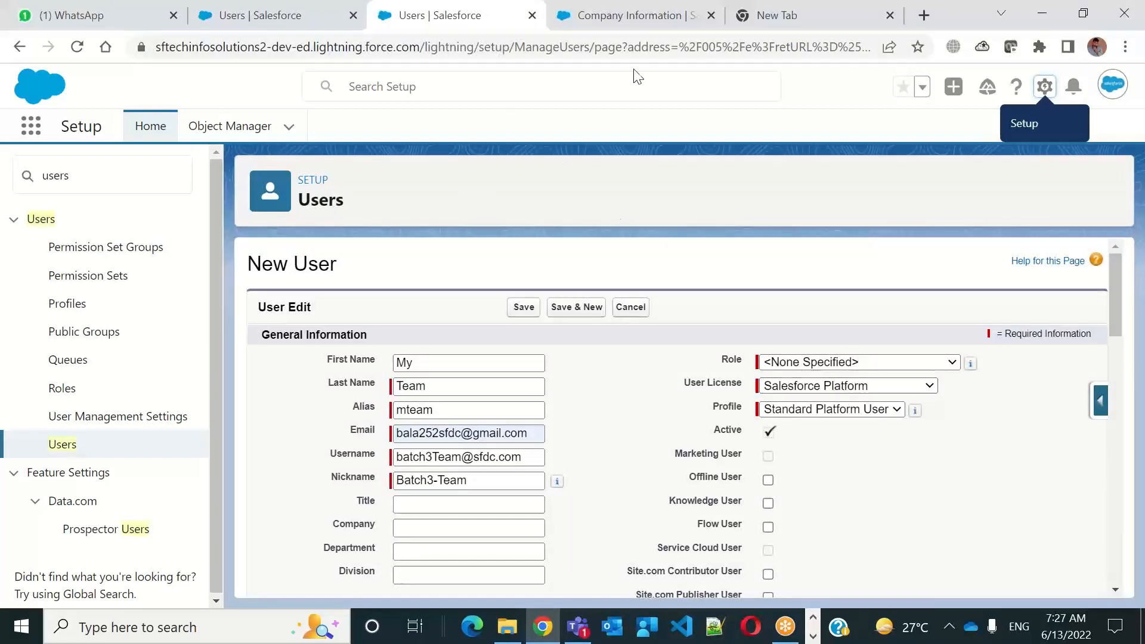
{"action": "left_click", "coordinate": [621, 26]}
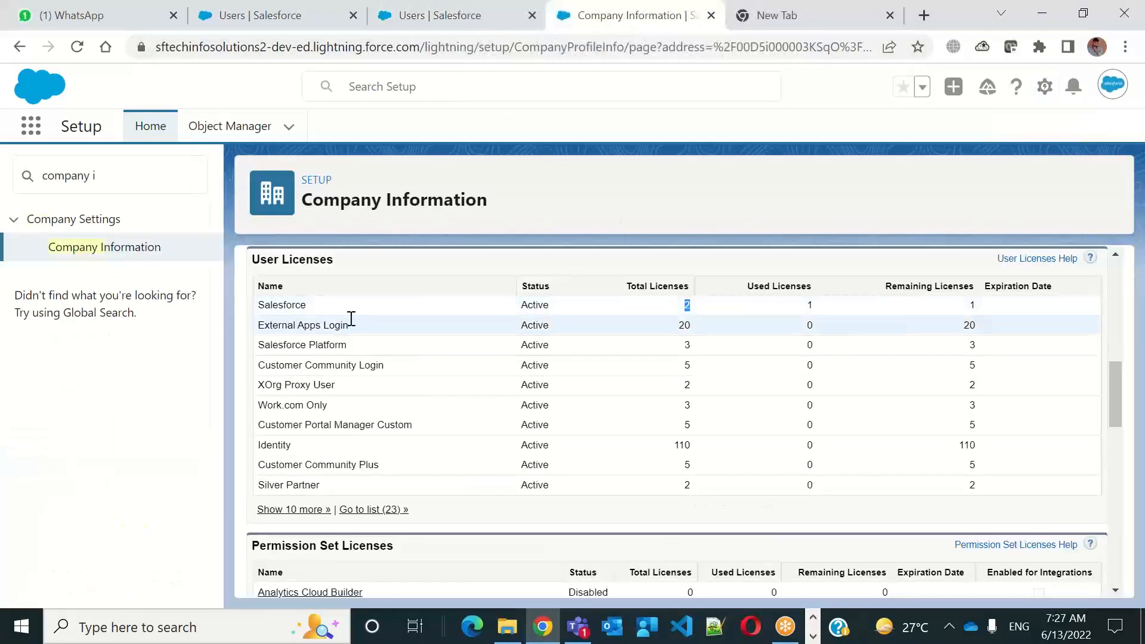
{"action": "left_click_drag", "start_coordinate": [349, 355], "coordinate": [706, 348]}
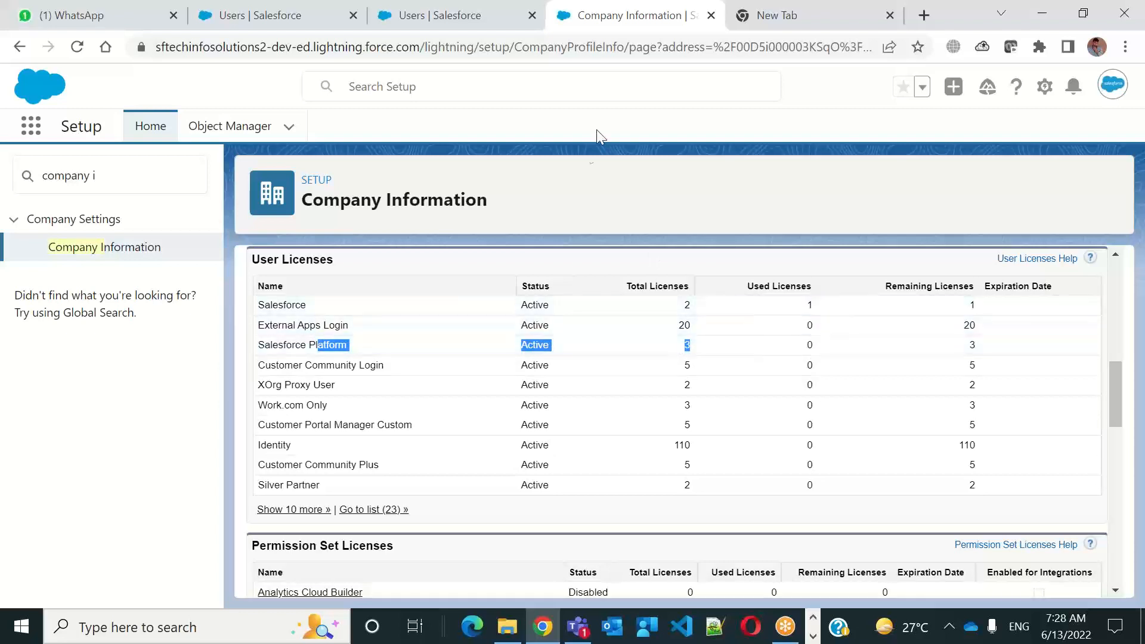
Return to the New User form and check which profiles the Salesforce Platform license offers
{"action": "left_click", "coordinate": [509, 28]}
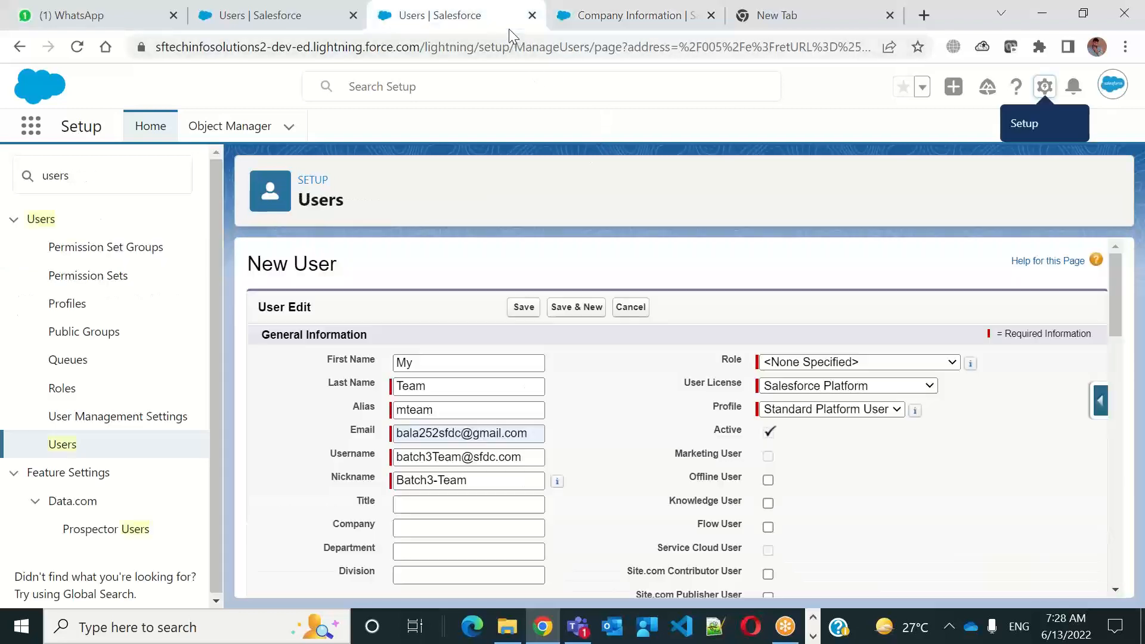
{"action": "left_click", "coordinate": [814, 410]}
{"action": "left_click", "coordinate": [816, 416]}
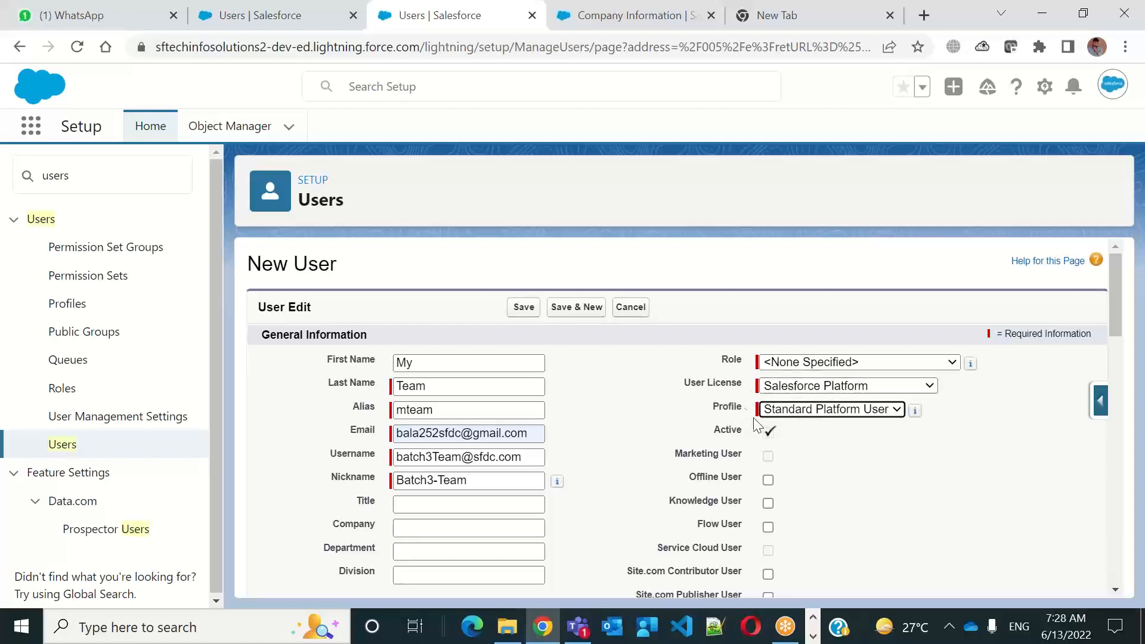
{"action": "left_click", "coordinate": [854, 412]}
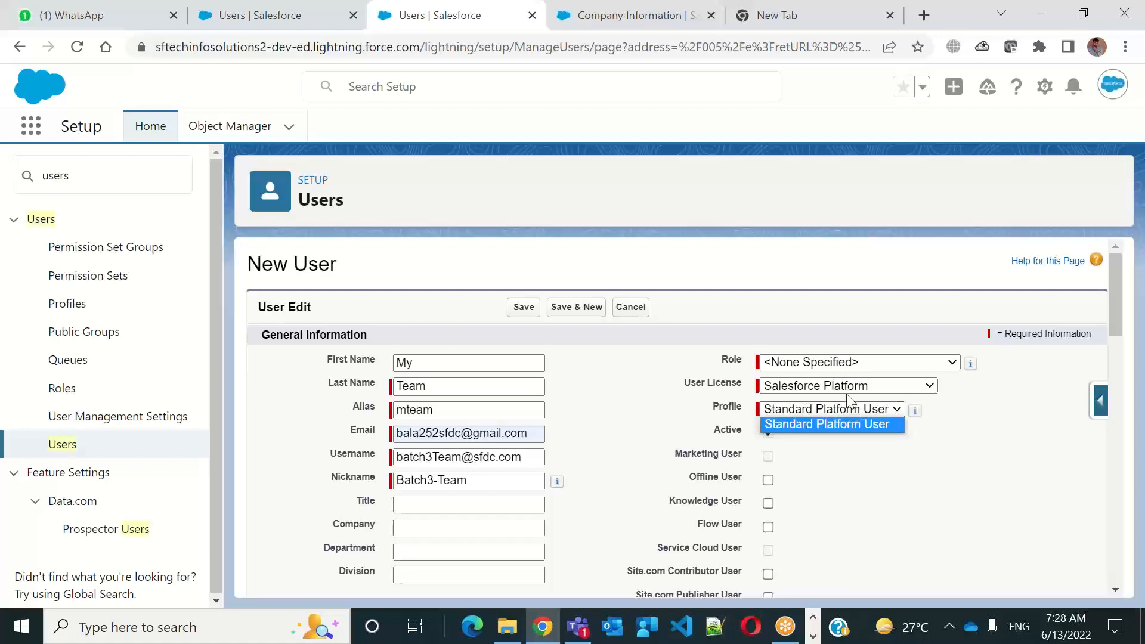
Try the Work.com Only user license and view the profiles it offers
{"action": "left_click", "coordinate": [781, 391]}
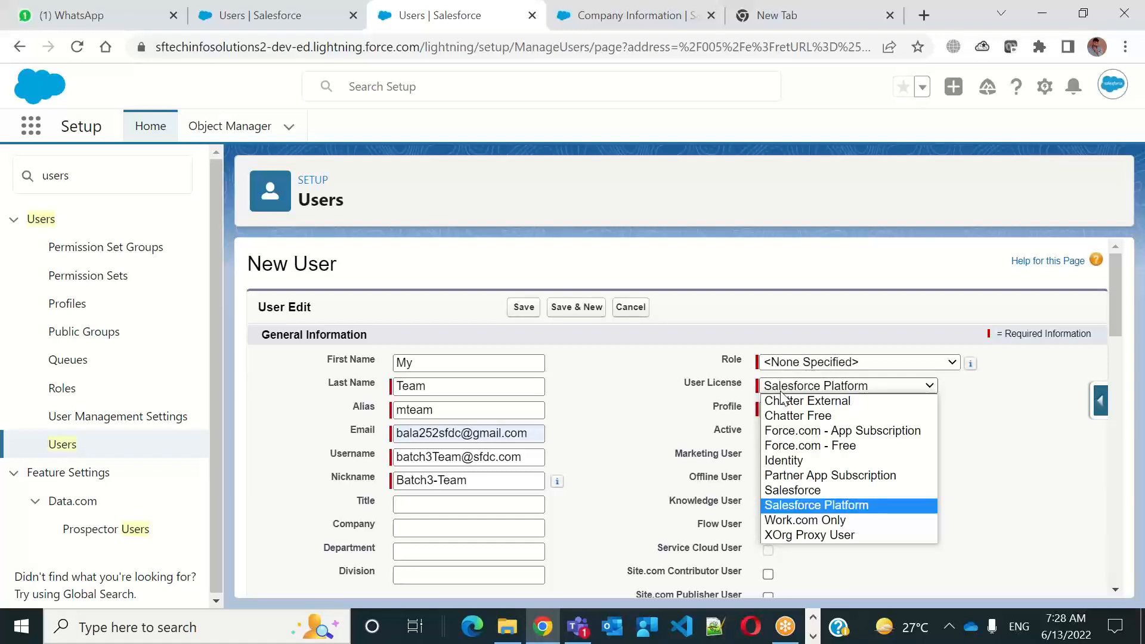
{"action": "left_click", "coordinate": [781, 520]}
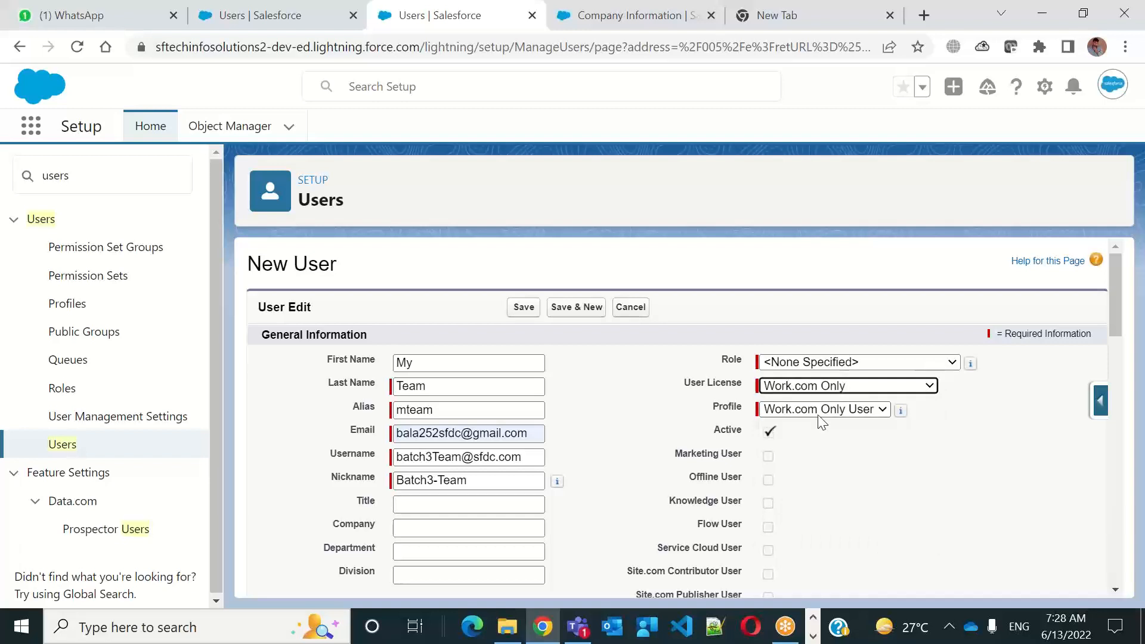
{"action": "left_click", "coordinate": [819, 414]}
{"action": "left_click", "coordinate": [819, 416]}
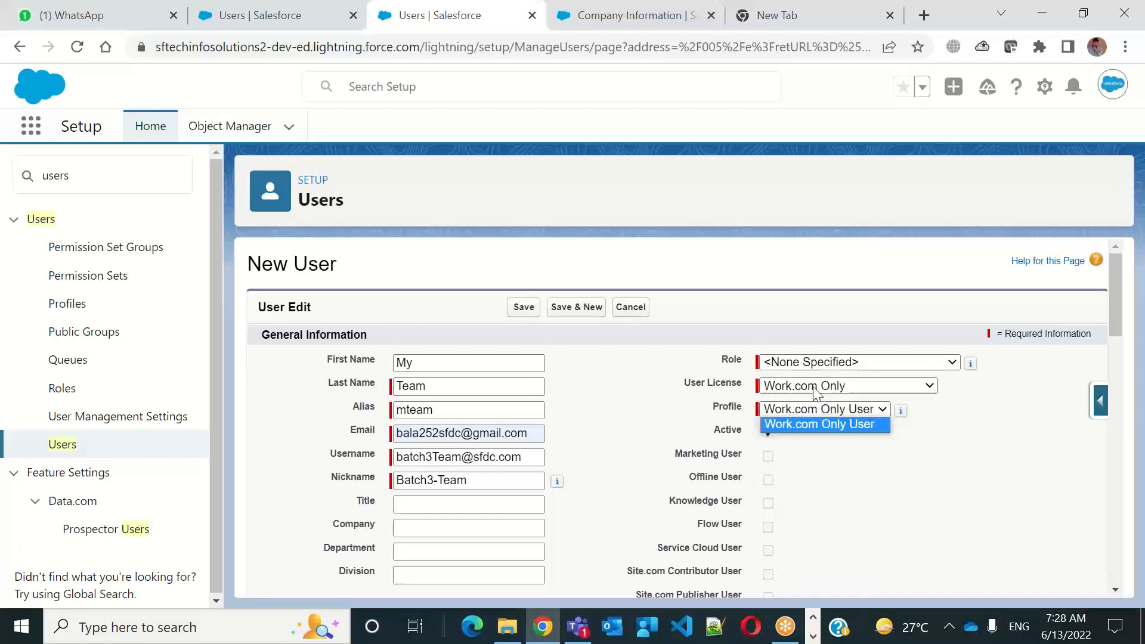
Try the Force.com - Free user license and view the profiles it offers
{"action": "left_click", "coordinate": [815, 389]}
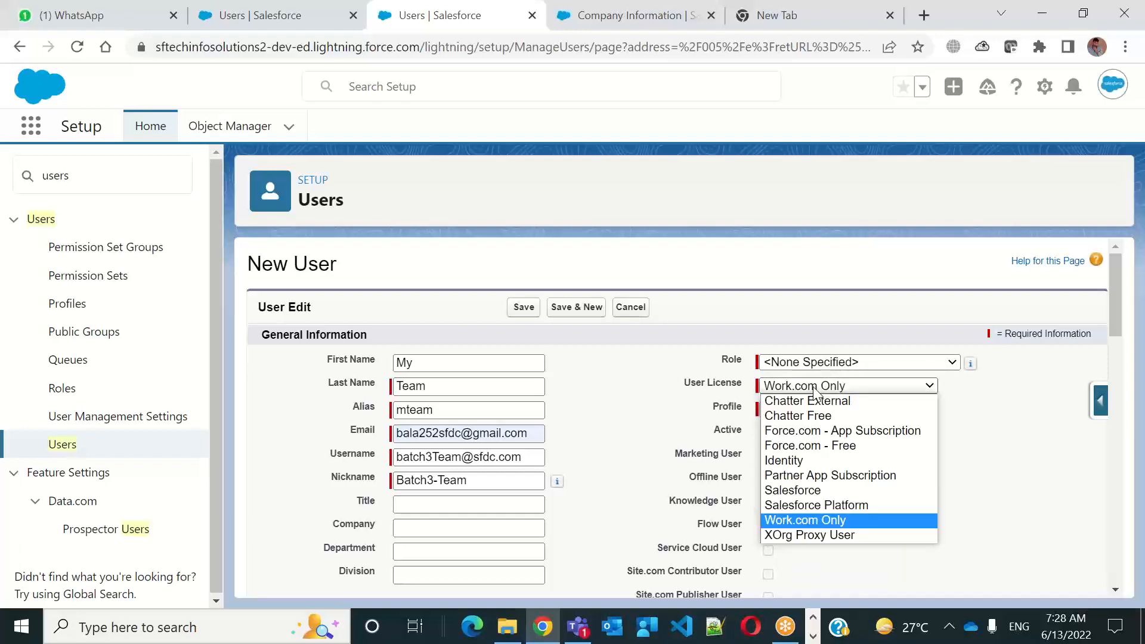
{"action": "left_click", "coordinate": [789, 453]}
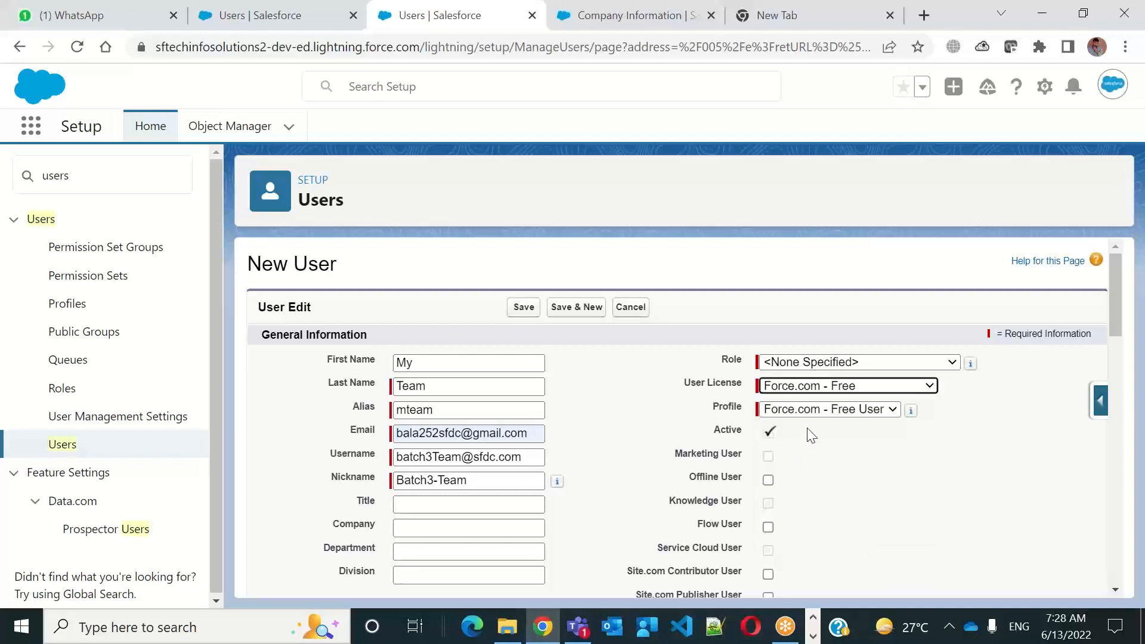
{"action": "left_click", "coordinate": [814, 409]}
{"action": "left_click", "coordinate": [814, 408]}
{"action": "left_click", "coordinate": [813, 408]}
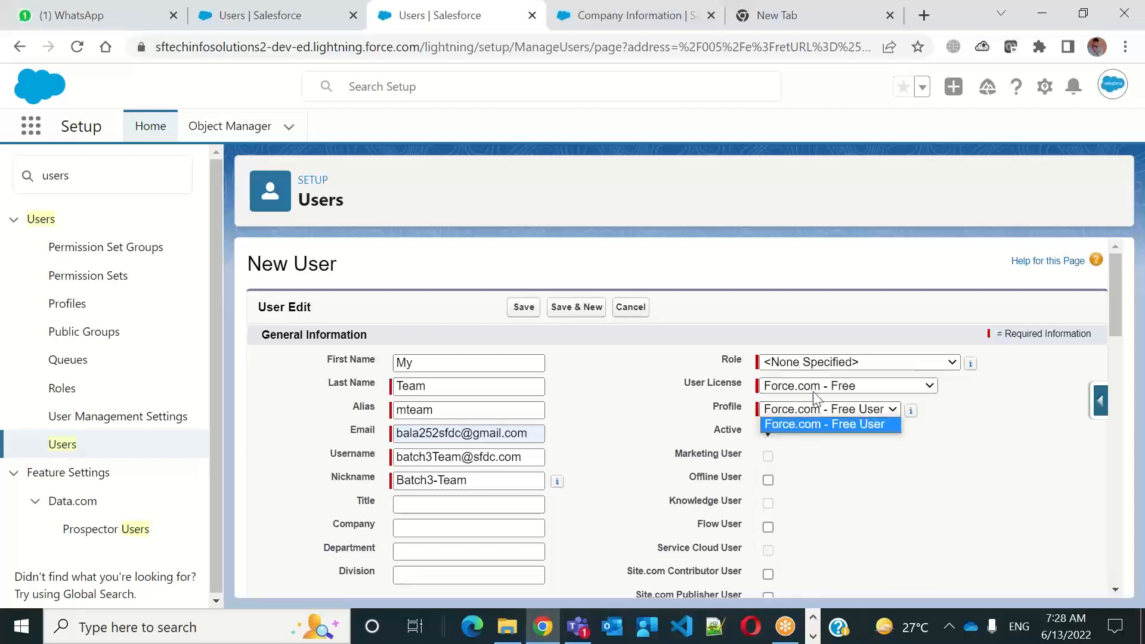
Try the Salesforce user license and view the profiles it offers
{"action": "left_click", "coordinate": [814, 389]}
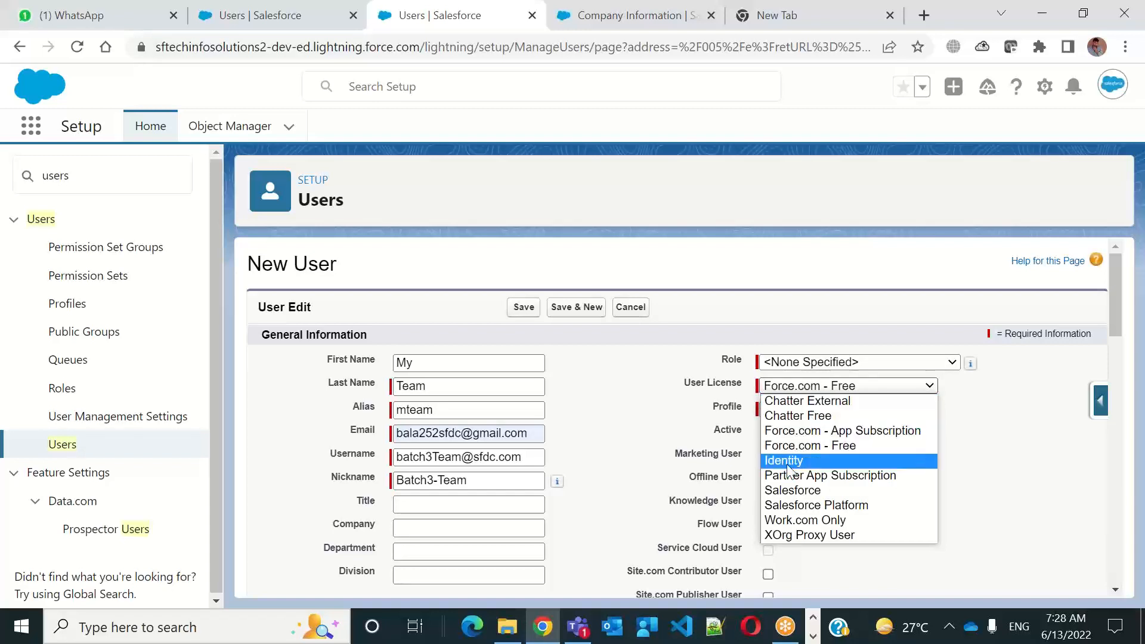
{"action": "left_click", "coordinate": [783, 490]}
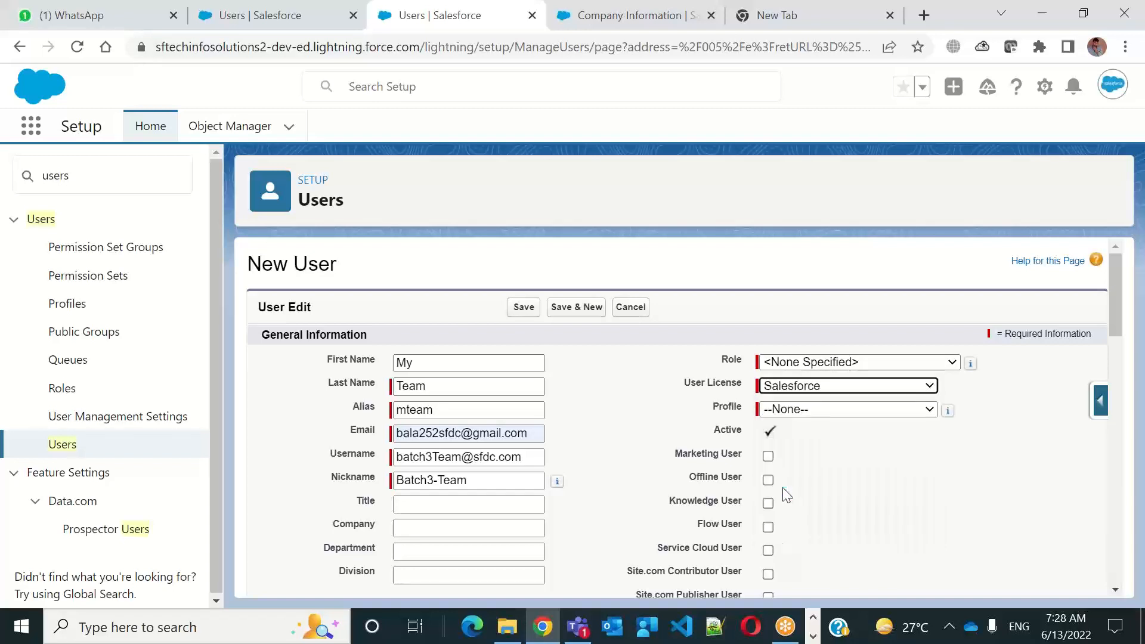
{"action": "left_click", "coordinate": [830, 411]}
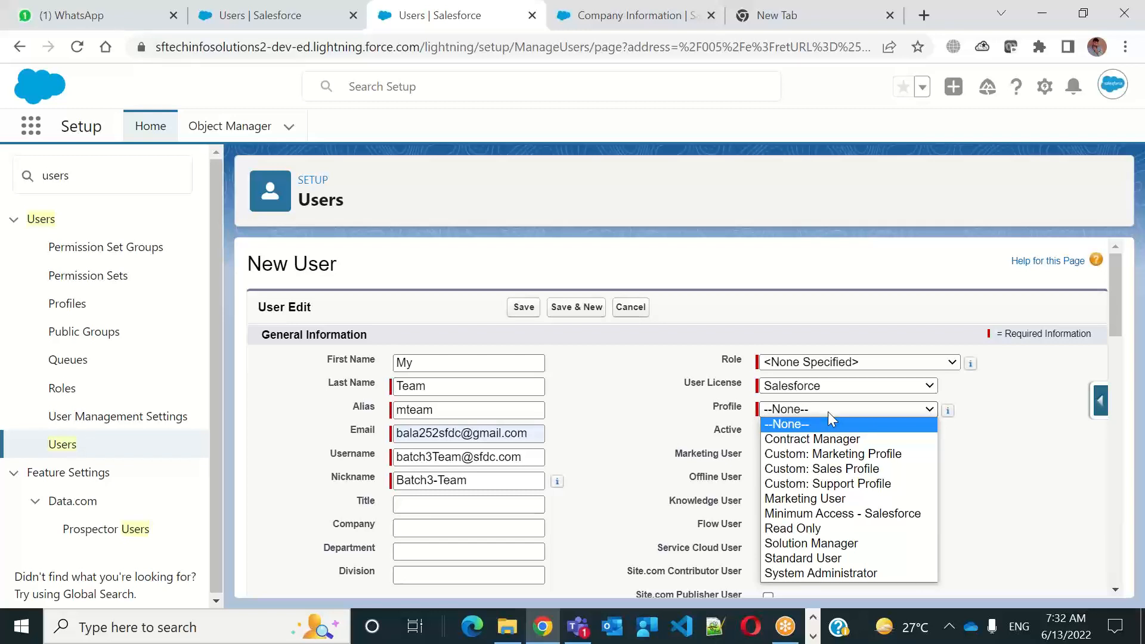
Set the new user's license to Salesforce Platform and the profile to Standard Platform User
{"action": "left_click", "coordinate": [823, 388]}
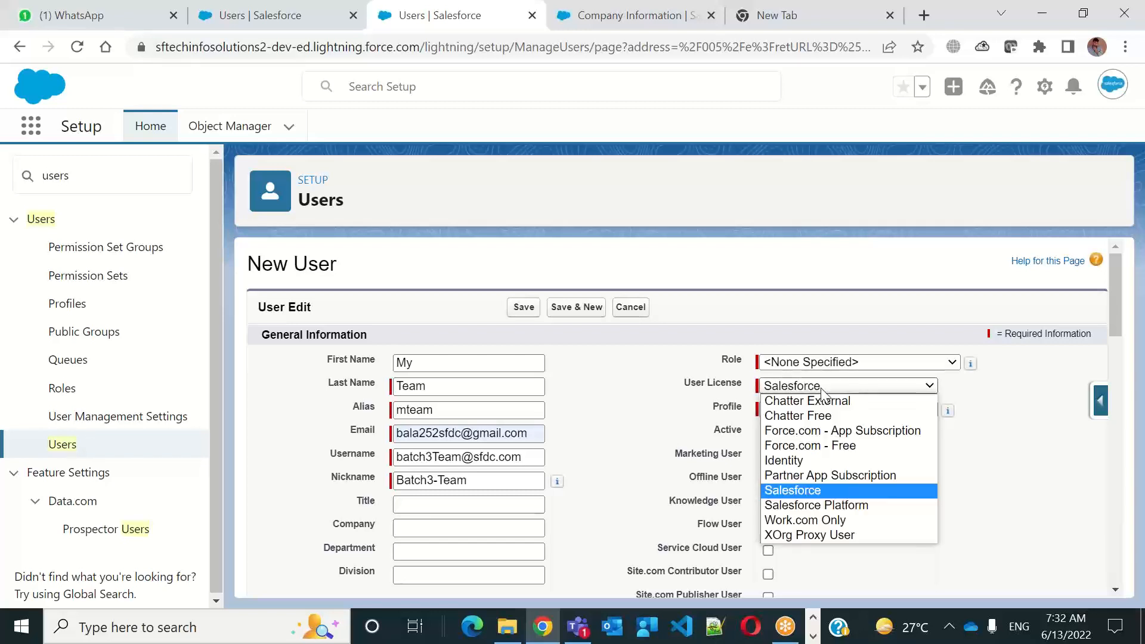
{"action": "left_click", "coordinate": [830, 506]}
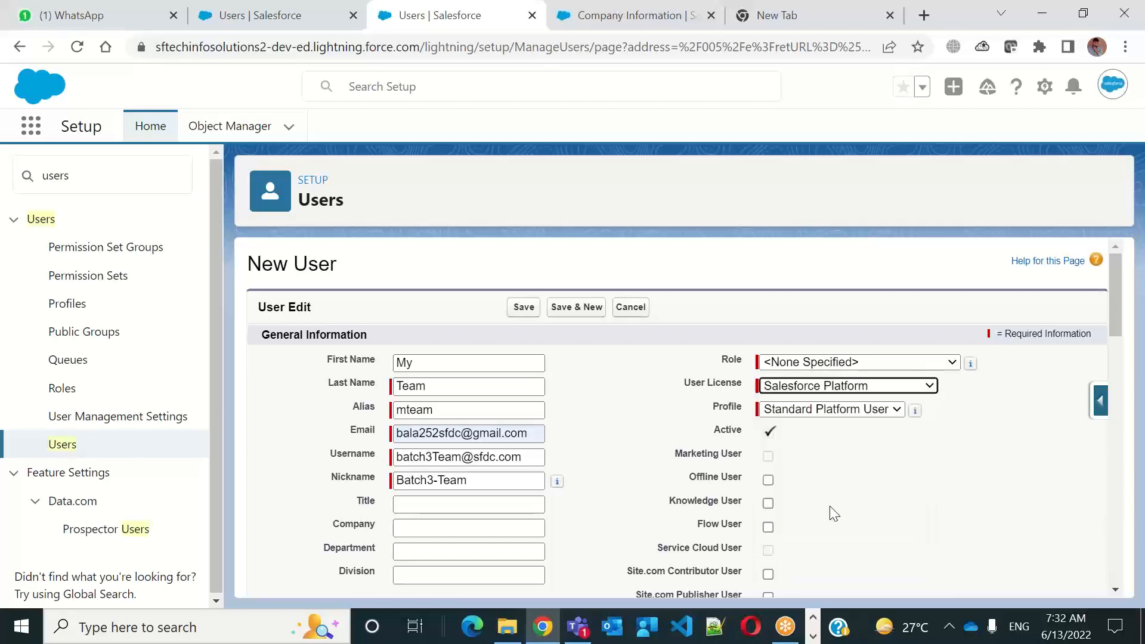
{"action": "left_click", "coordinate": [834, 411]}
{"action": "left_click", "coordinate": [854, 422]}
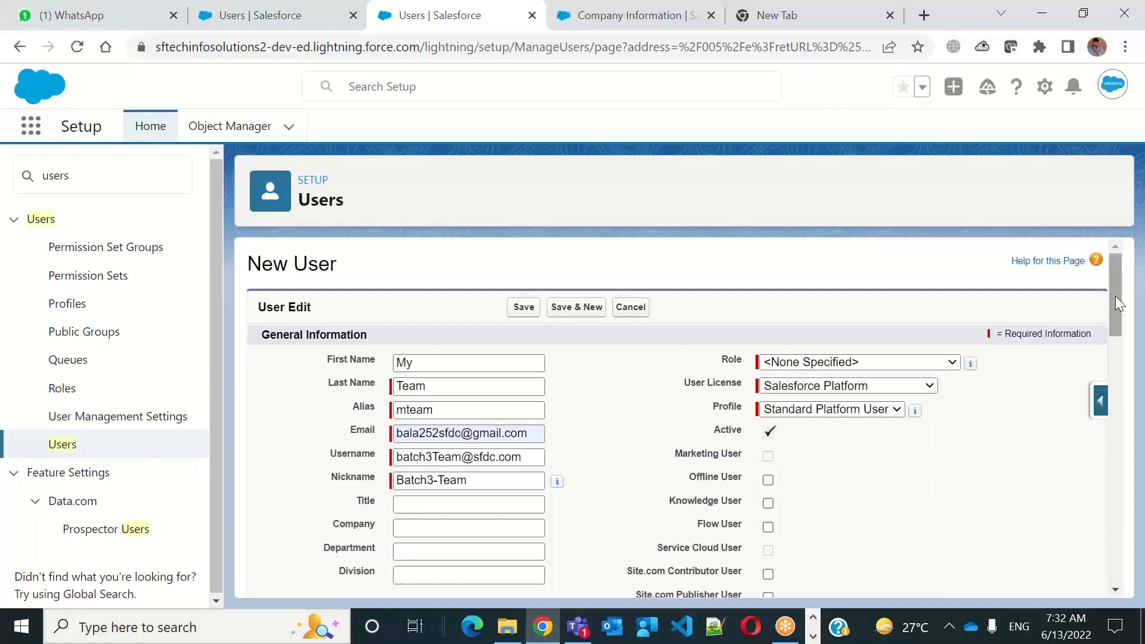
Examine the rest of the new user form, including the Single Sign On, Federation ID, locale and approver settings
{"action": "left_click_drag", "start_coordinate": [1112, 292], "coordinate": [1105, 326]}
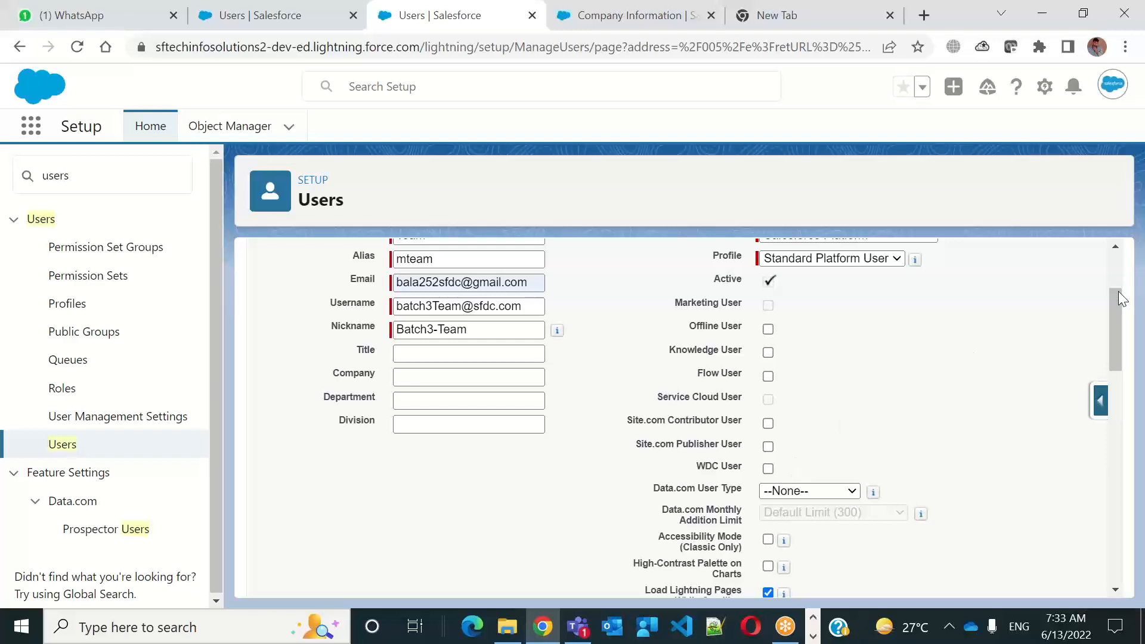
{"action": "left_click_drag", "start_coordinate": [1120, 310], "coordinate": [1118, 386]}
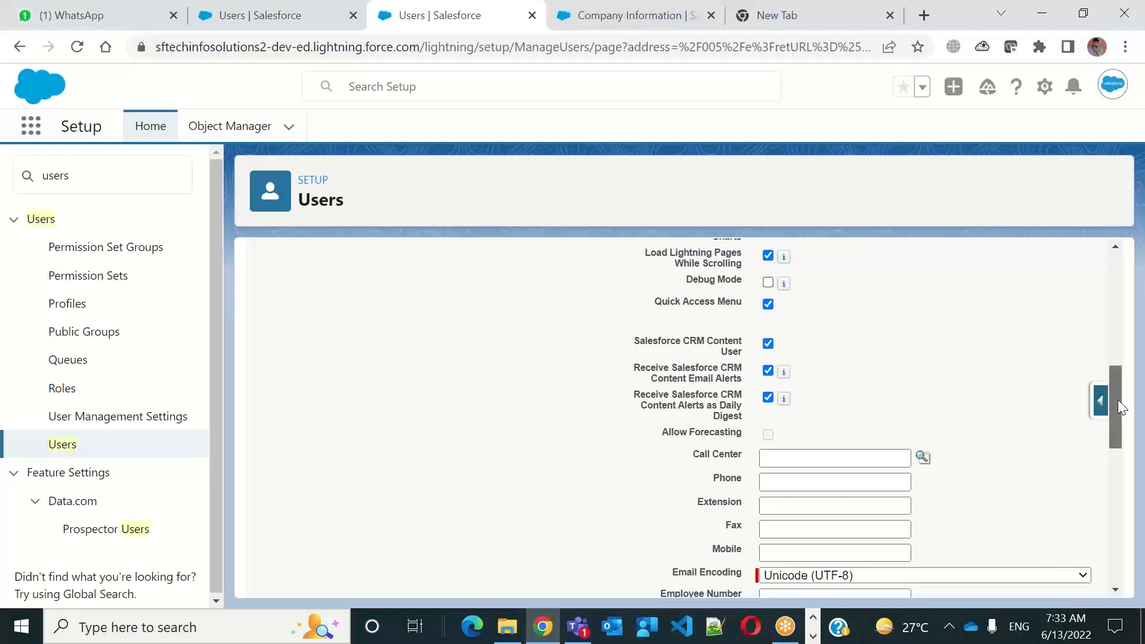
{"action": "left_click_drag", "start_coordinate": [1118, 408], "coordinate": [1121, 492]}
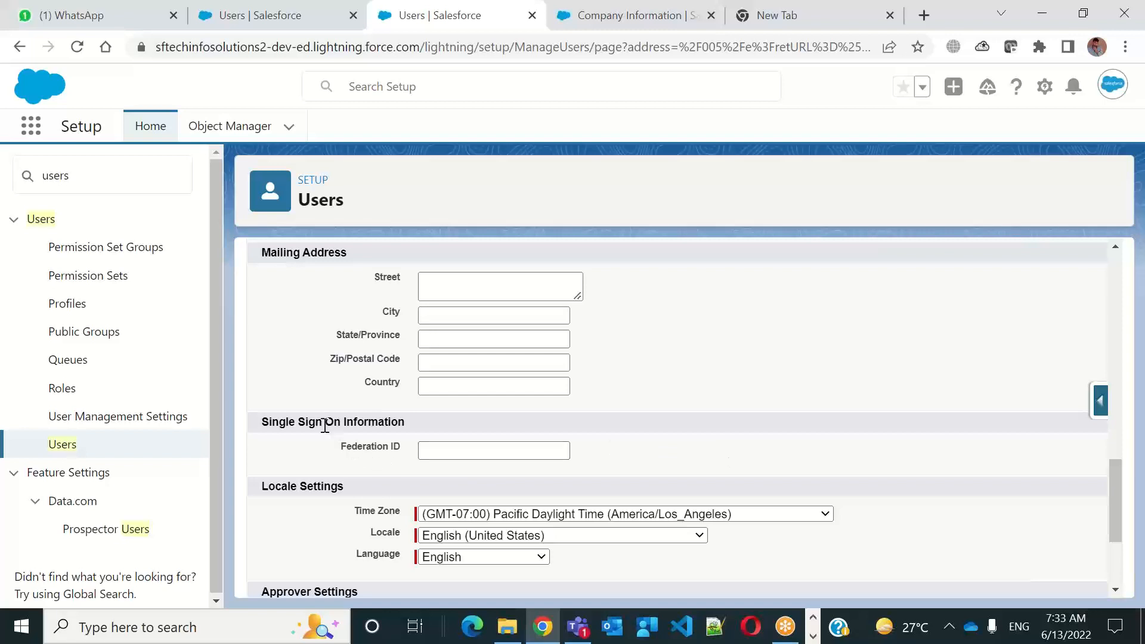
{"action": "left_click_drag", "start_coordinate": [325, 425], "coordinate": [402, 423]}
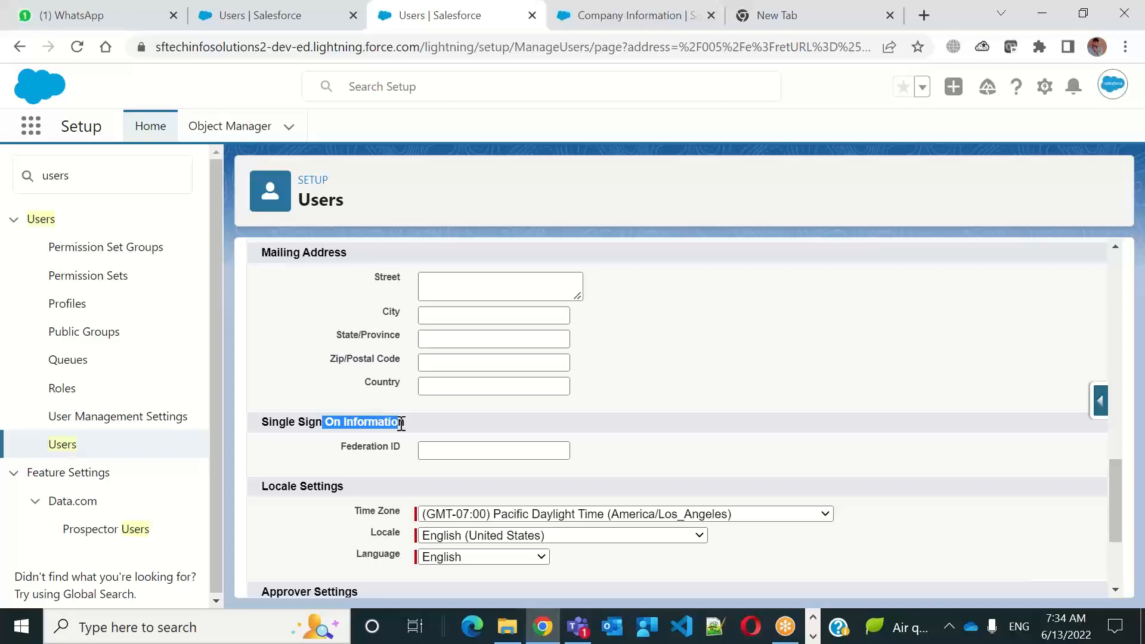
{"action": "left_click_drag", "start_coordinate": [343, 446], "coordinate": [412, 448]}
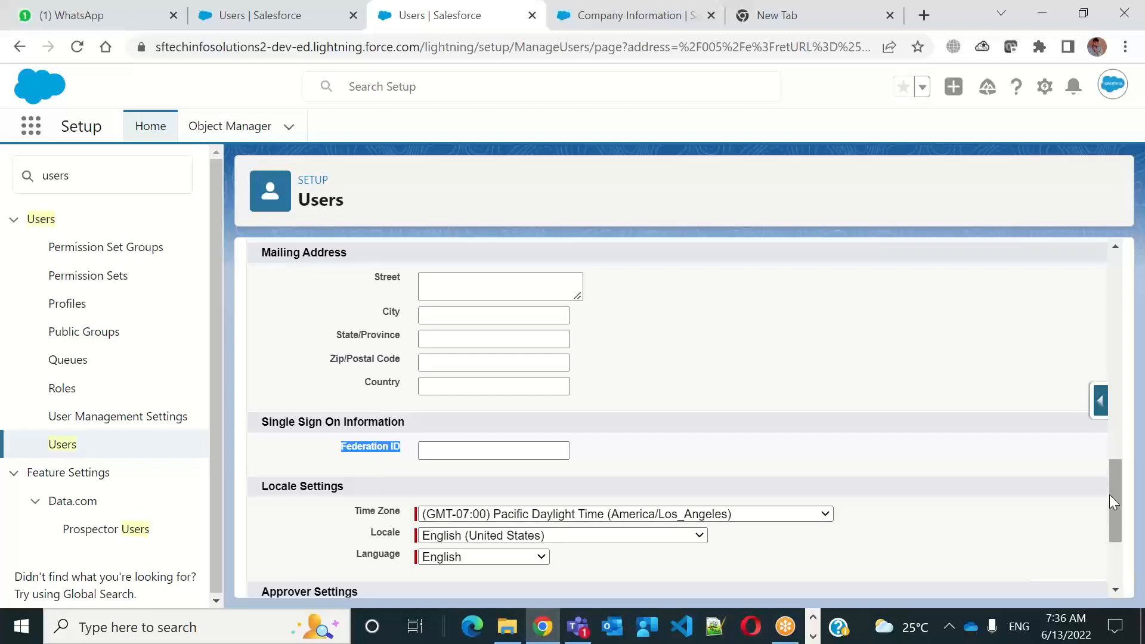
{"action": "left_click_drag", "start_coordinate": [1110, 501], "coordinate": [1111, 547]}
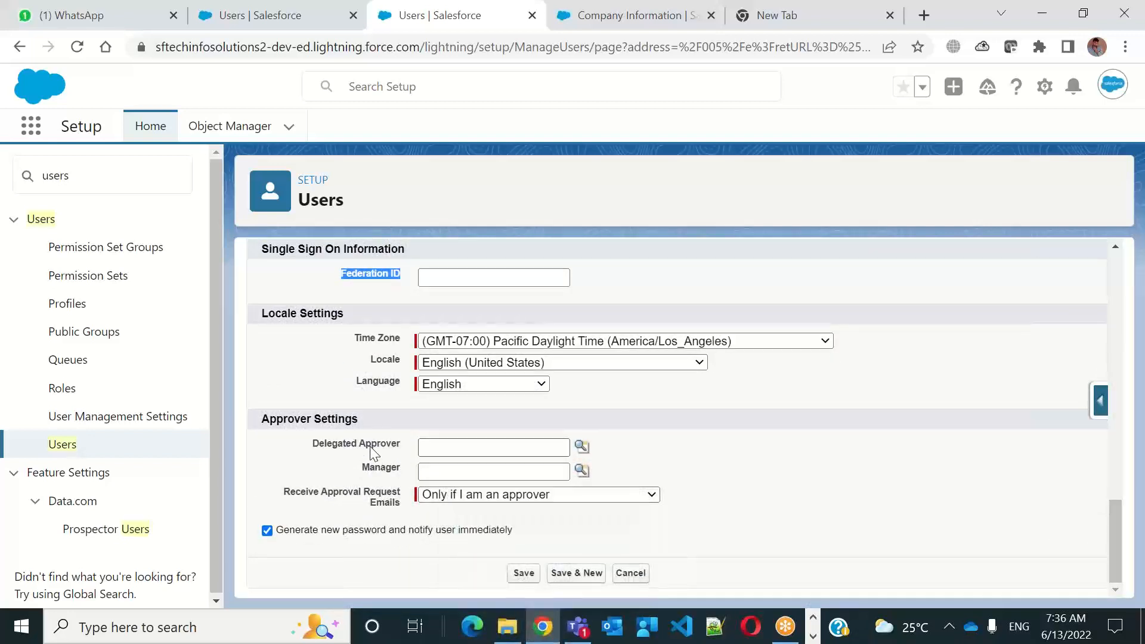
{"action": "left_click_drag", "start_coordinate": [320, 445], "coordinate": [387, 474]}
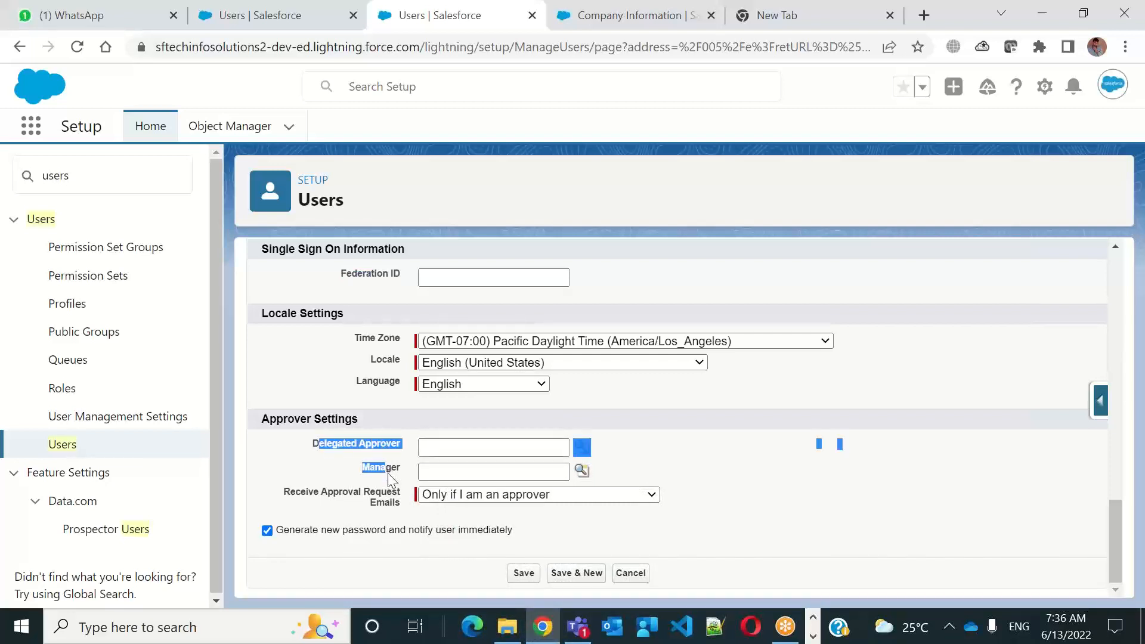
{"action": "left_click", "coordinate": [811, 458]}
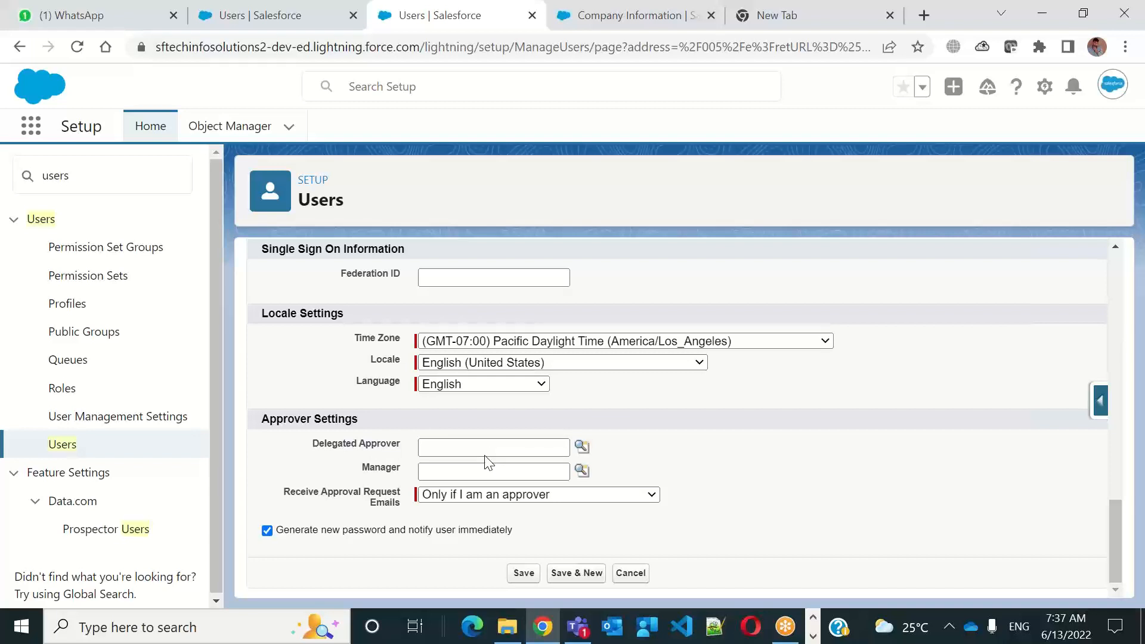
Save the new user with the option to generate a new password and notify the user immediately enabled
{"action": "left_click_drag", "start_coordinate": [284, 541], "coordinate": [519, 533]}
{"action": "left_click", "coordinate": [534, 536]}
{"action": "left_click", "coordinate": [267, 532]}
{"action": "mouse_move", "coordinate": [1118, 523]}
{"action": "left_mouse_down"}
{"action": "mouse_move", "coordinate": [1128, 376]}
{"action": "mouse_move", "coordinate": [1116, 204]}
{"action": "mouse_move", "coordinate": [1110, 543]}
{"action": "left_mouse_up"}
{"action": "scroll", "coordinate": [1110, 550], "scroll_direction": "down", "scroll_amount": 3}
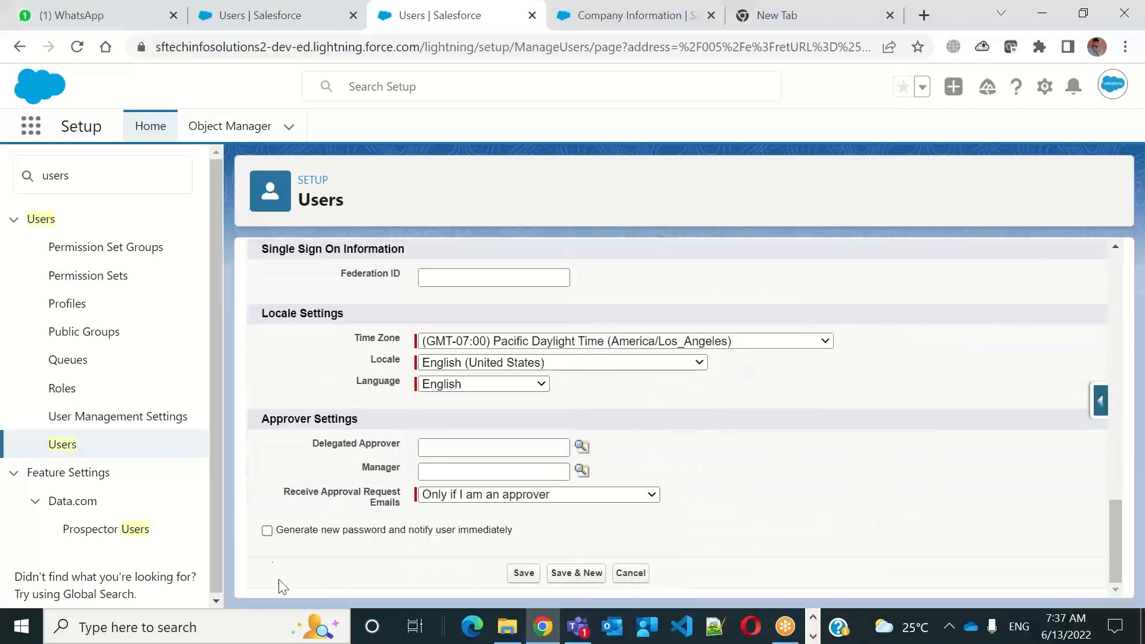
{"action": "left_click", "coordinate": [268, 531]}
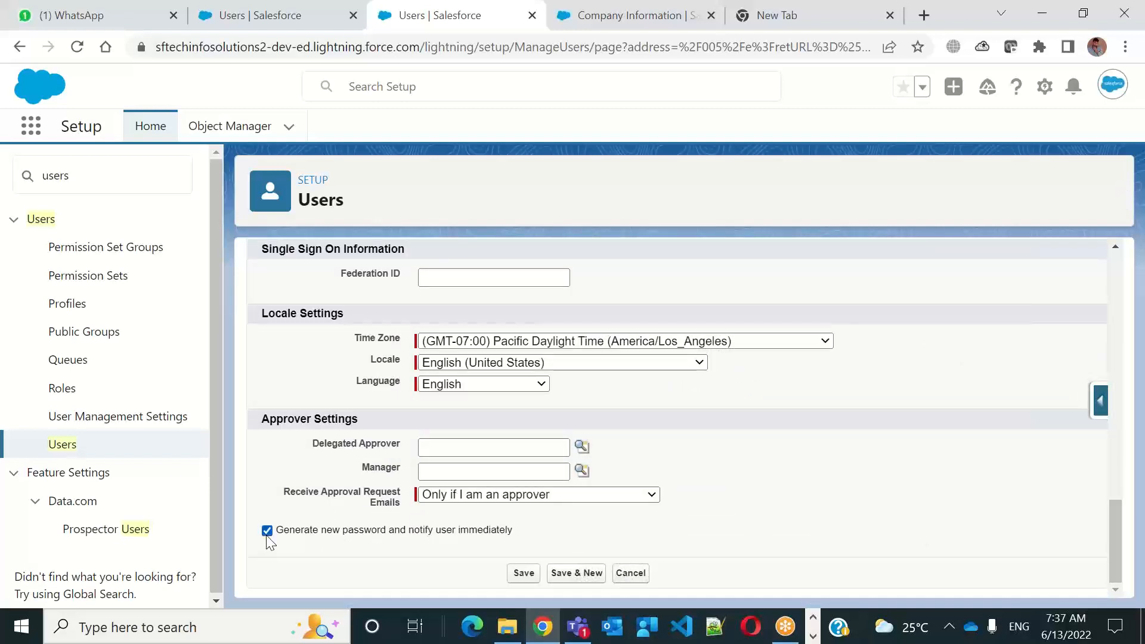
{"action": "left_click", "coordinate": [523, 574]}
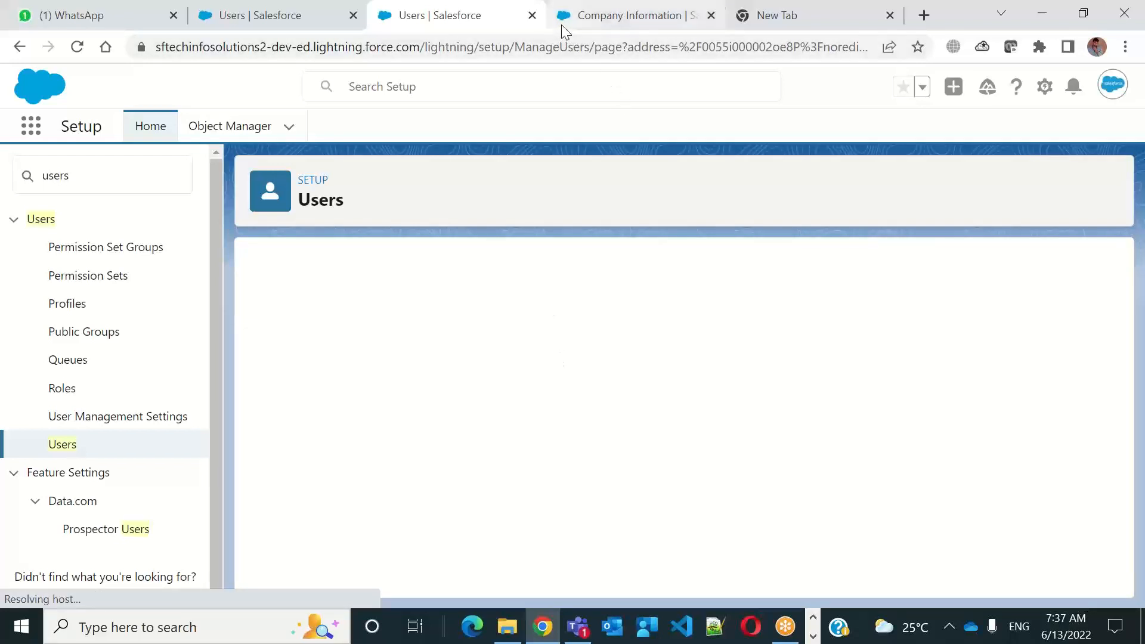
Open the Gmail inbox of the new user's e-mail account in a new browser window
{"action": "left_click", "coordinate": [576, 28]}
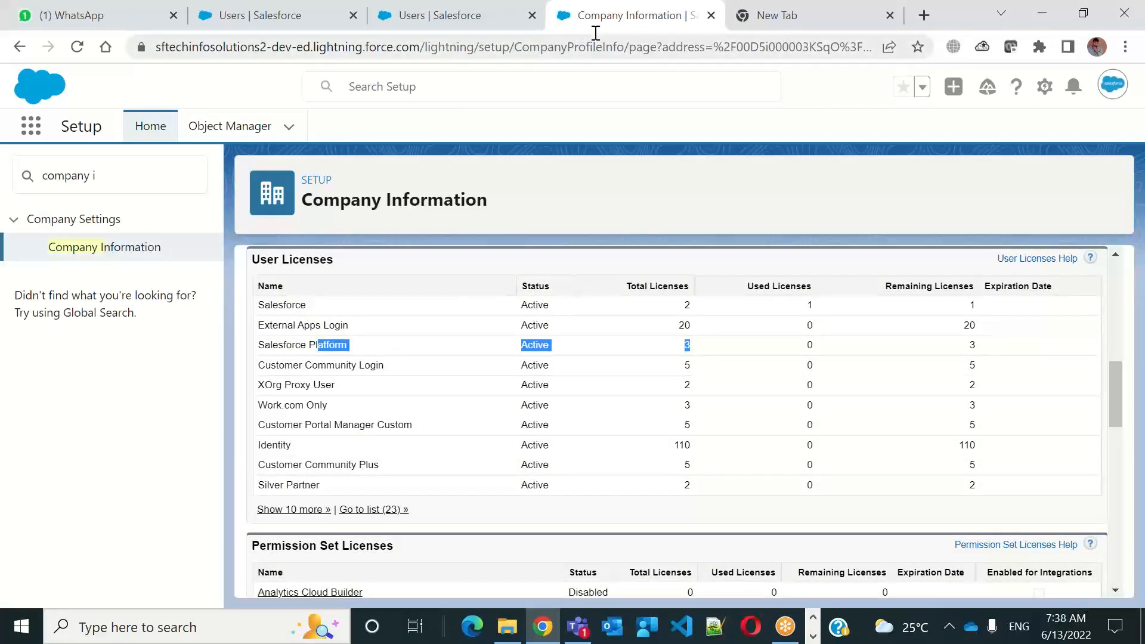
{"action": "key", "text": "ctrl+n"}
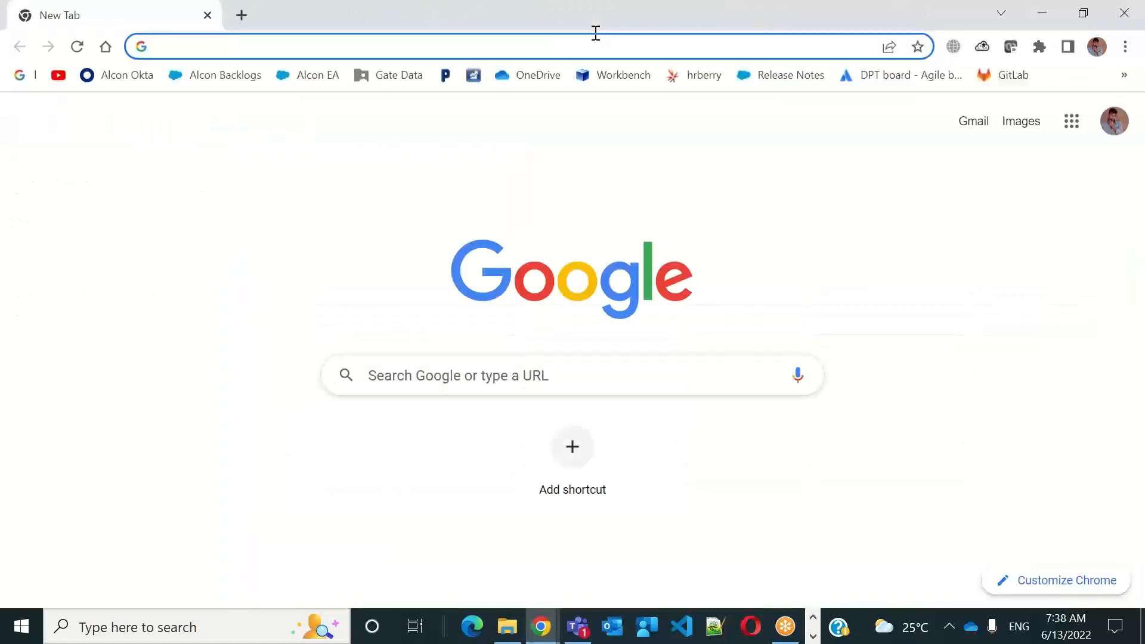
{"action": "left_click", "coordinate": [1111, 119]}
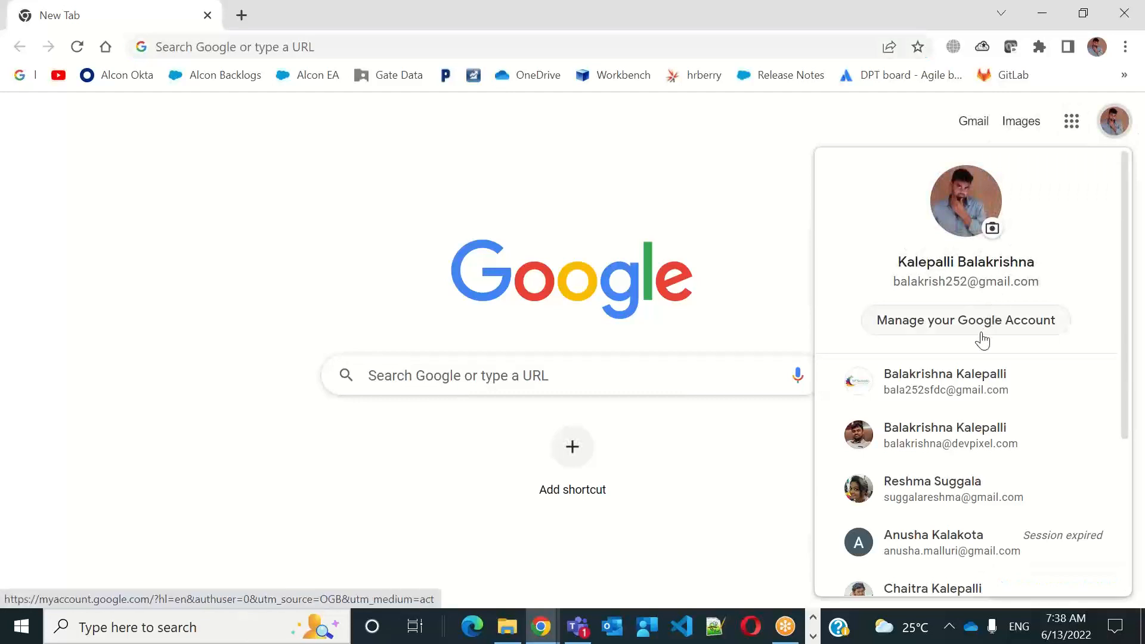
{"action": "left_click", "coordinate": [943, 397]}
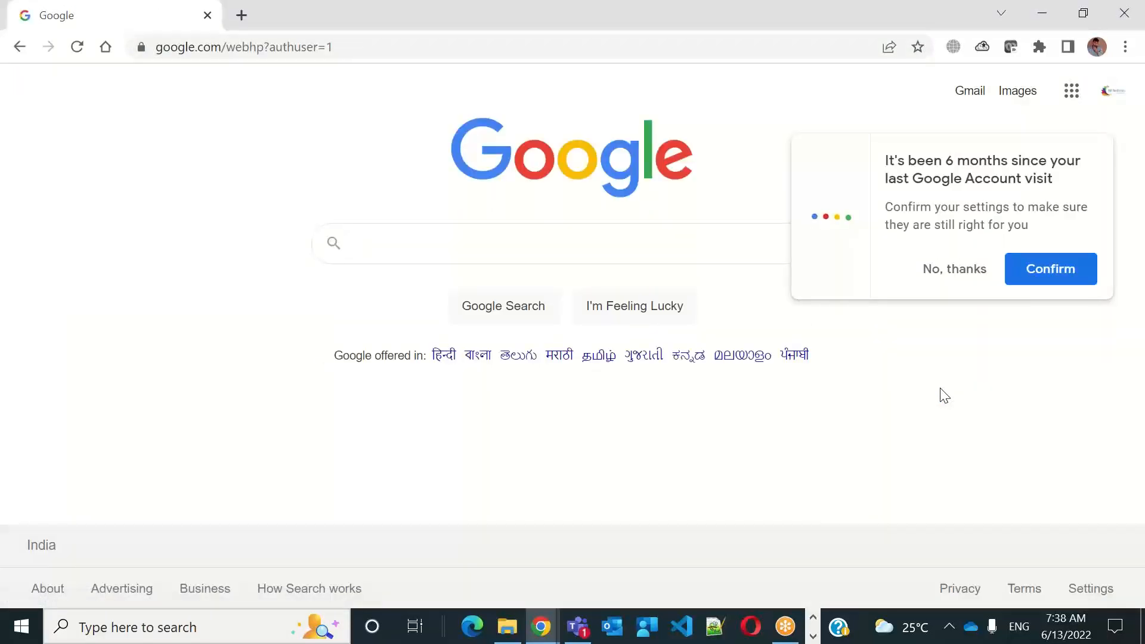
{"action": "left_click", "coordinate": [972, 95]}
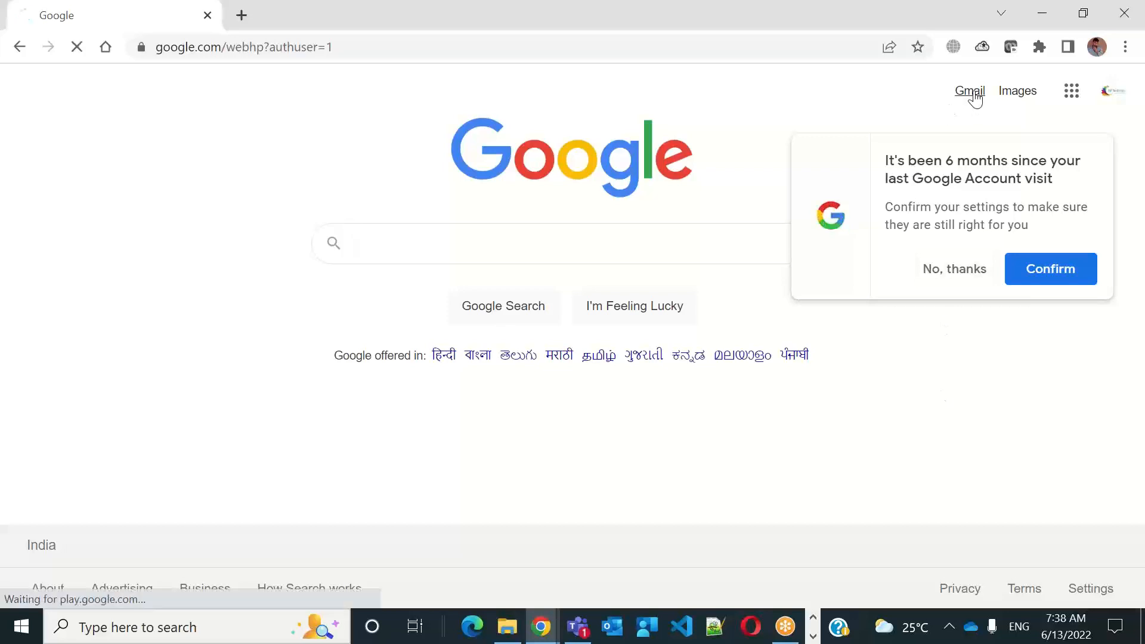
{"action": "left_click", "coordinate": [970, 91]}
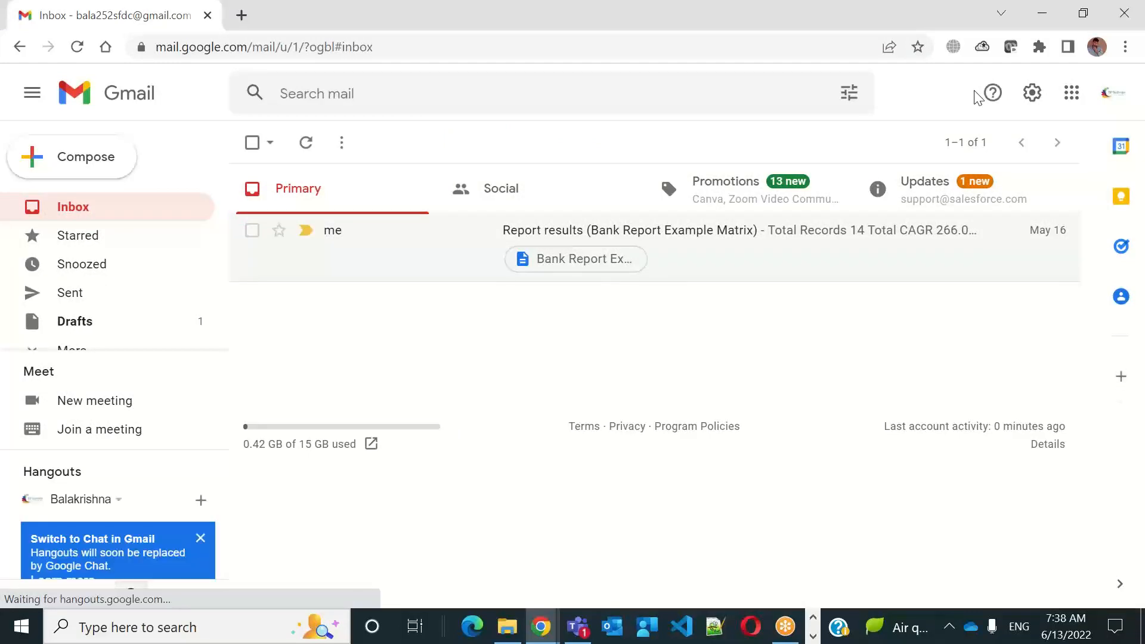
Open the "Welcome to Salesforce: Verify your account" e-mail under Updates and copy the Verify Account link address
{"action": "left_click", "coordinate": [930, 198]}
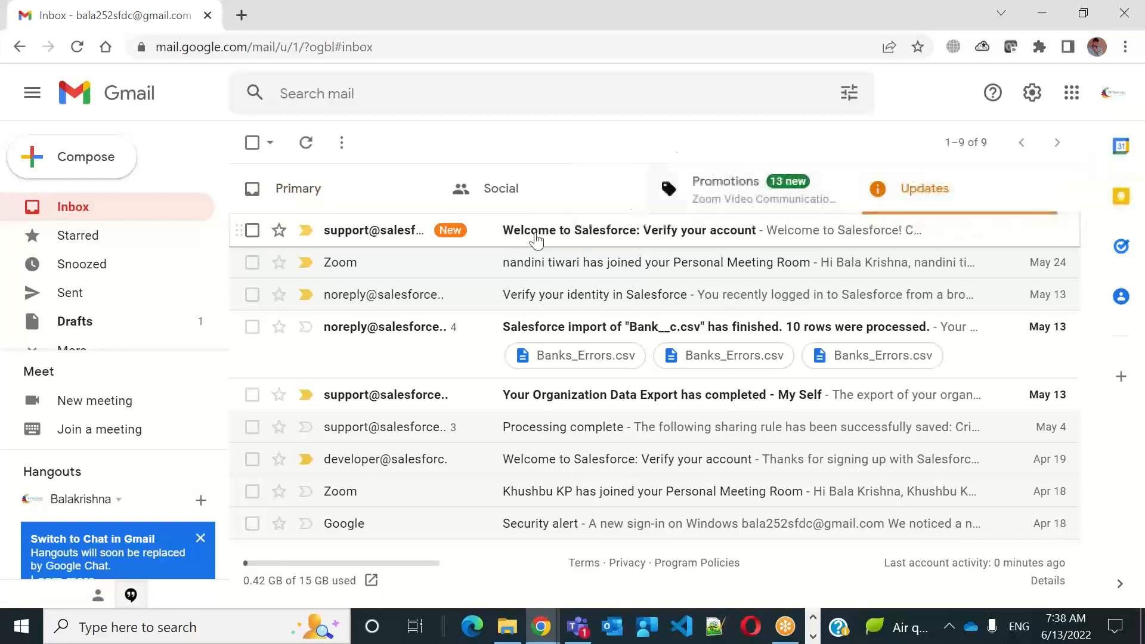
{"action": "left_click", "coordinate": [603, 235]}
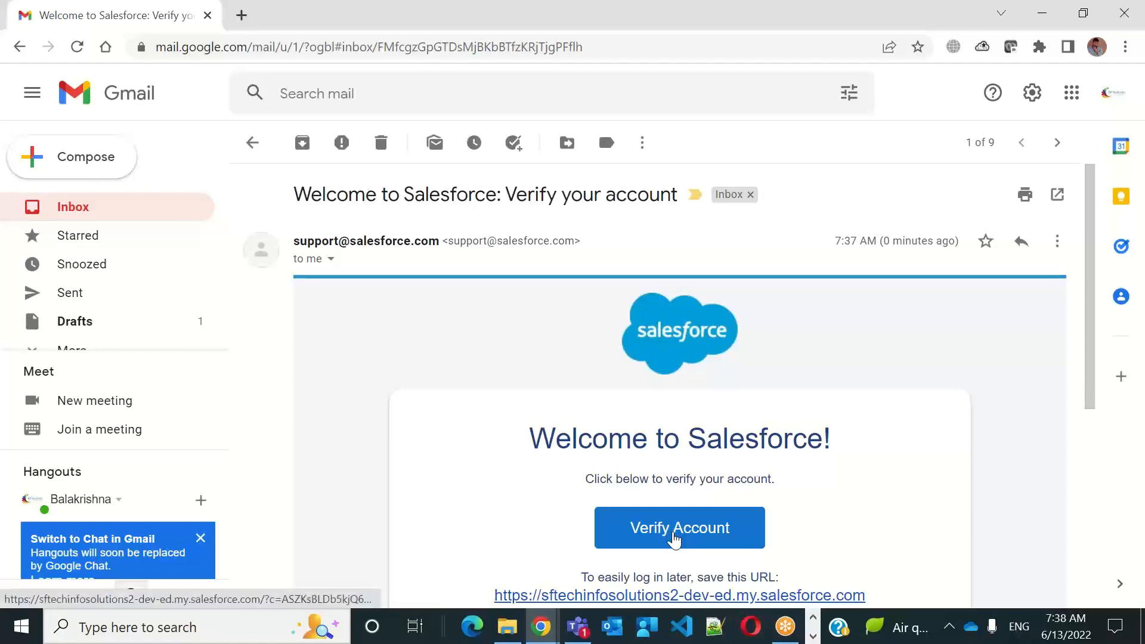
{"action": "right_click", "coordinate": [675, 539]}
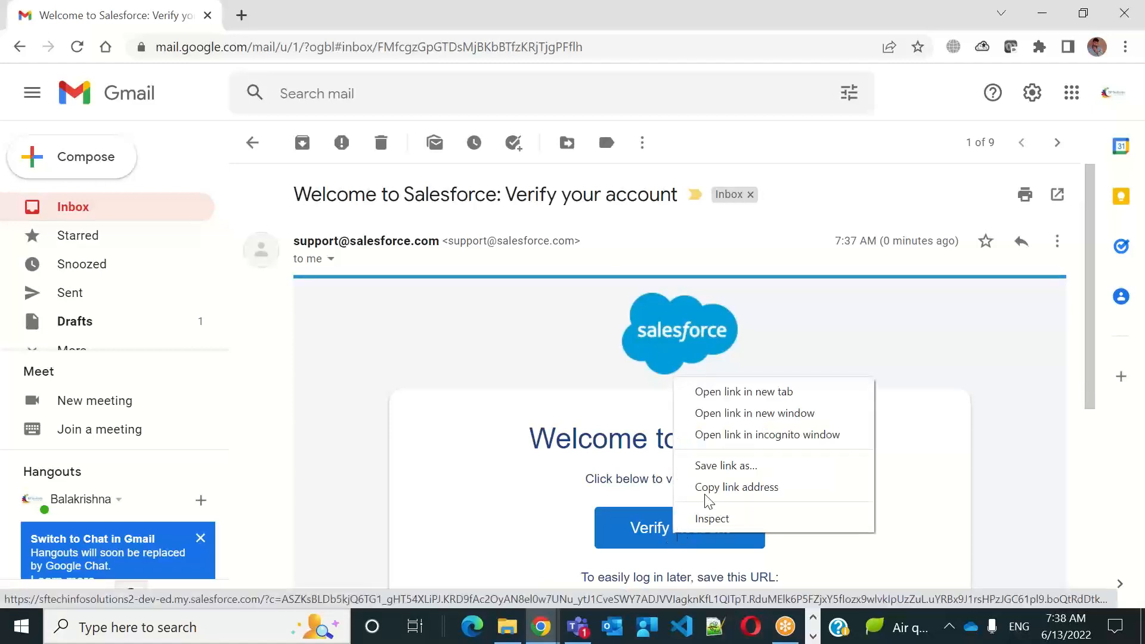
{"action": "left_click", "coordinate": [753, 493]}
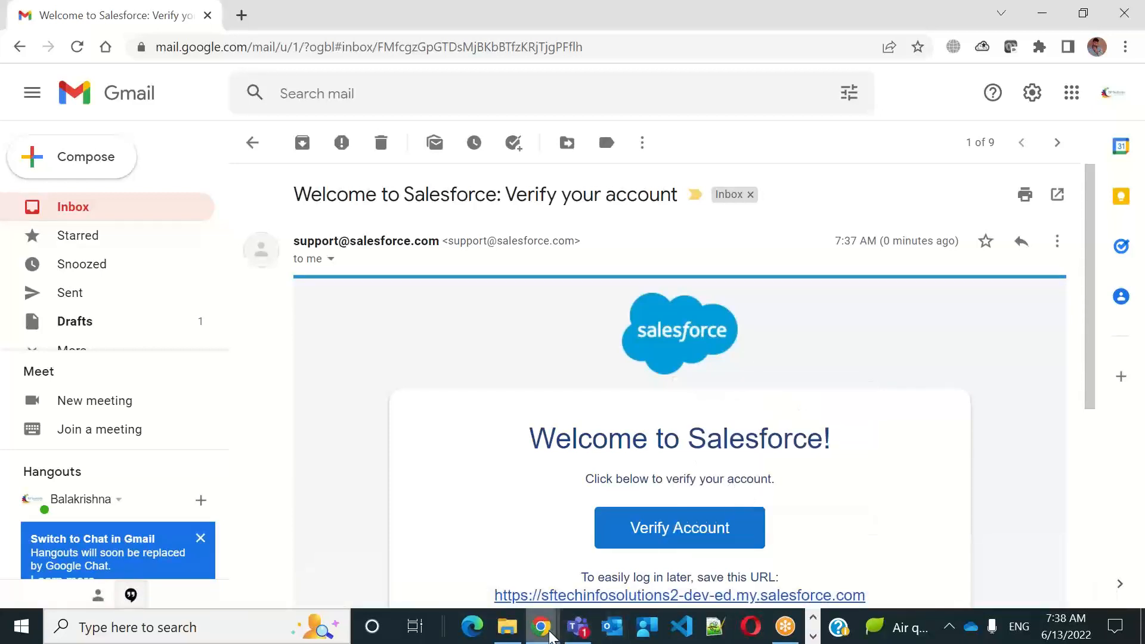
{"action": "mouse_move", "coordinate": [548, 635]}
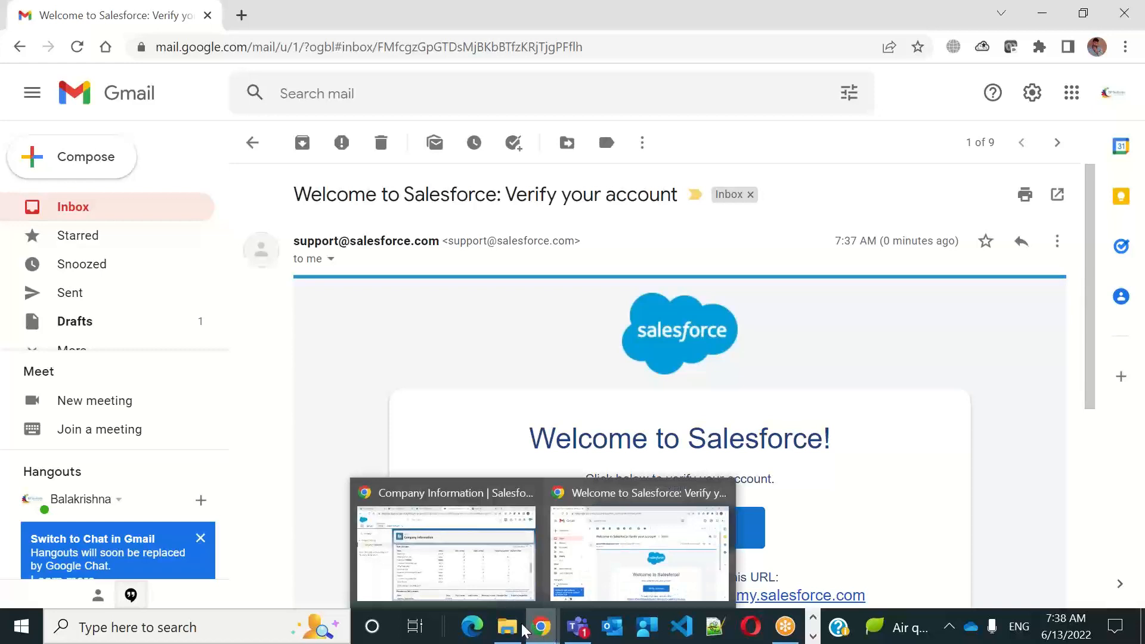
{"action": "left_click", "coordinate": [472, 628]}
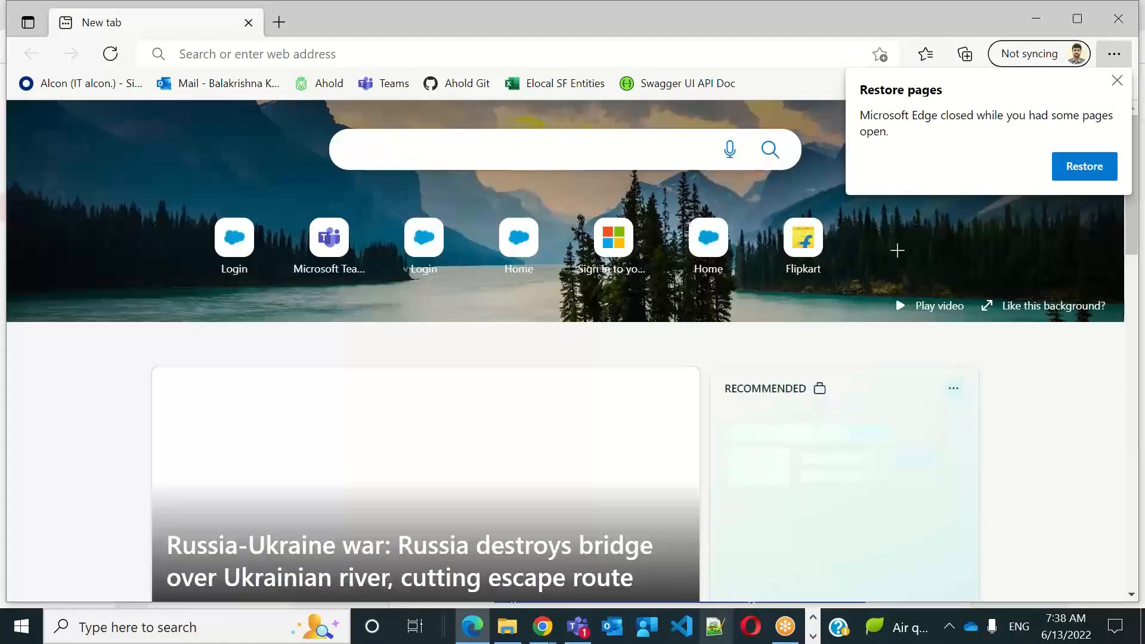
{"action": "left_click", "coordinate": [475, 630]}
{"action": "left_click", "coordinate": [474, 629]}
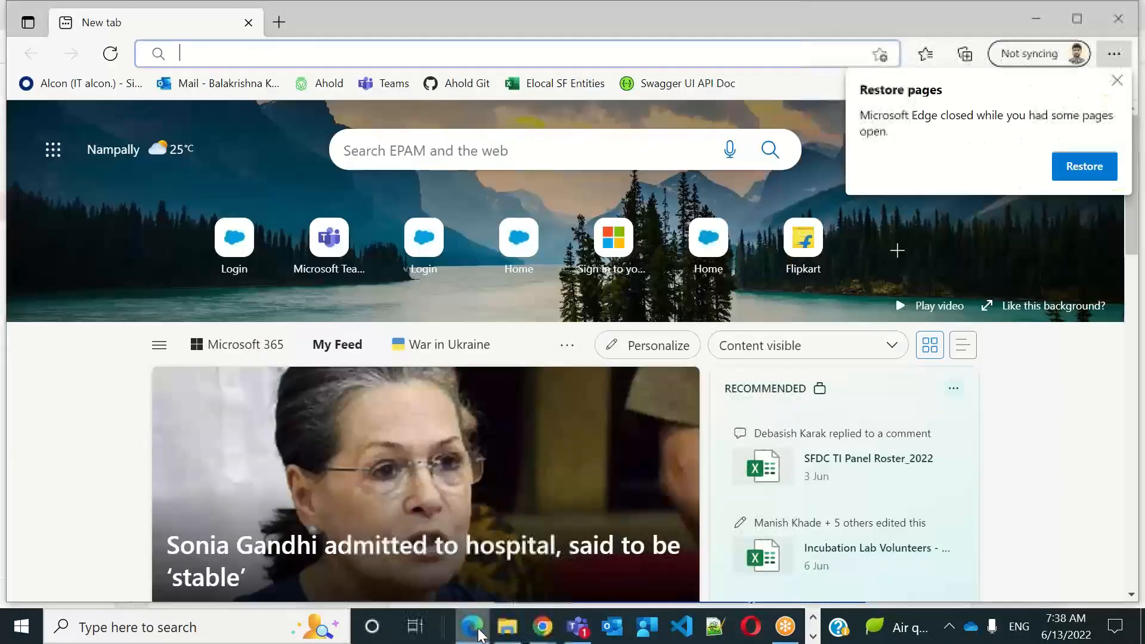
{"action": "left_click", "coordinate": [1081, 166]}
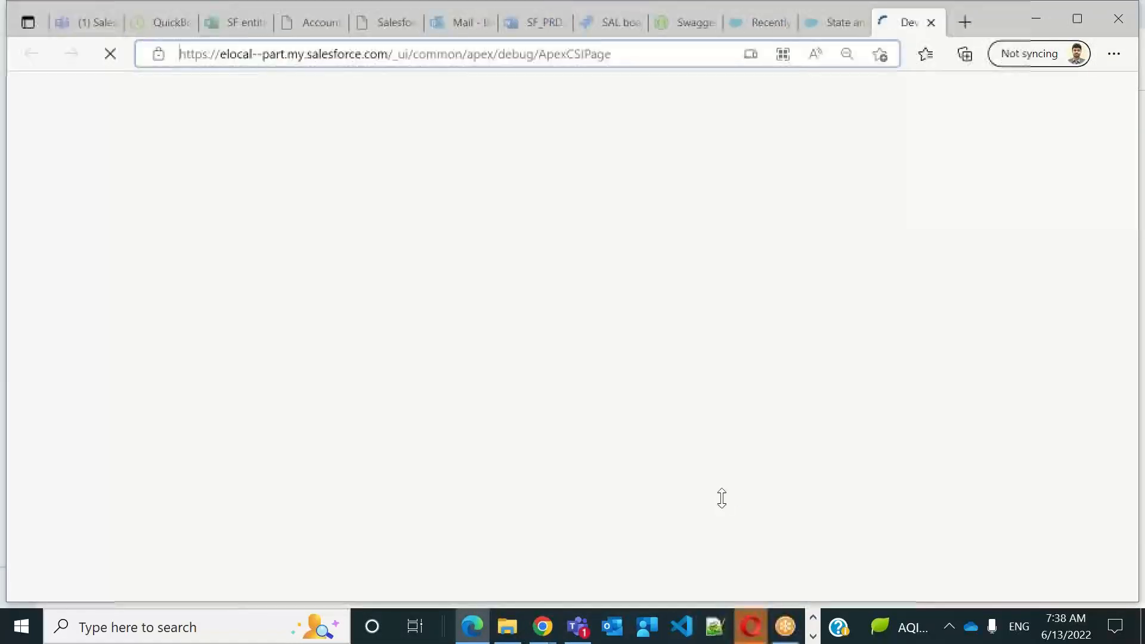
Switch to the Opera browser and open the copied account verification link
{"action": "left_click", "coordinate": [747, 631]}
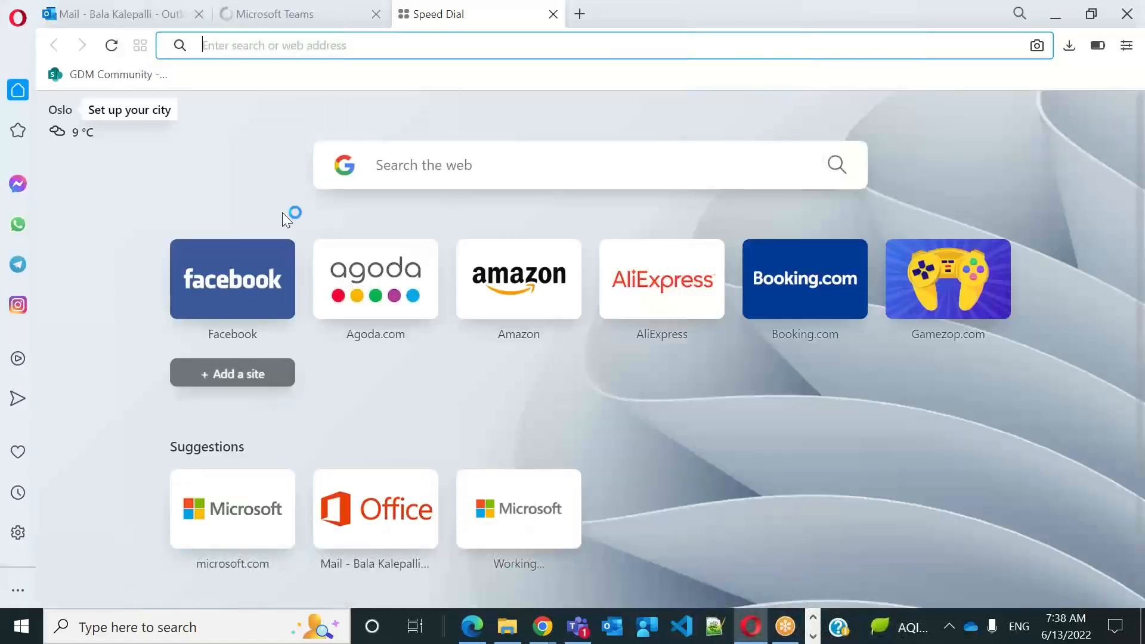
{"action": "key", "text": "ctrl+v"}
{"action": "key", "text": "Return"}
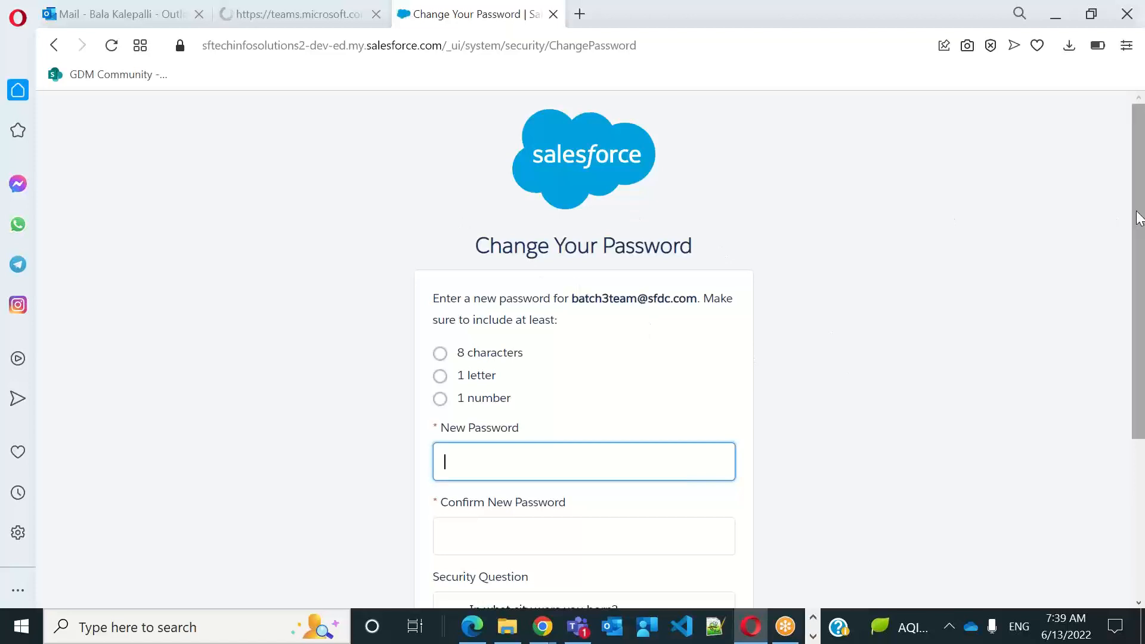
{"action": "left_click_drag", "start_coordinate": [1139, 218], "coordinate": [1141, 287]}
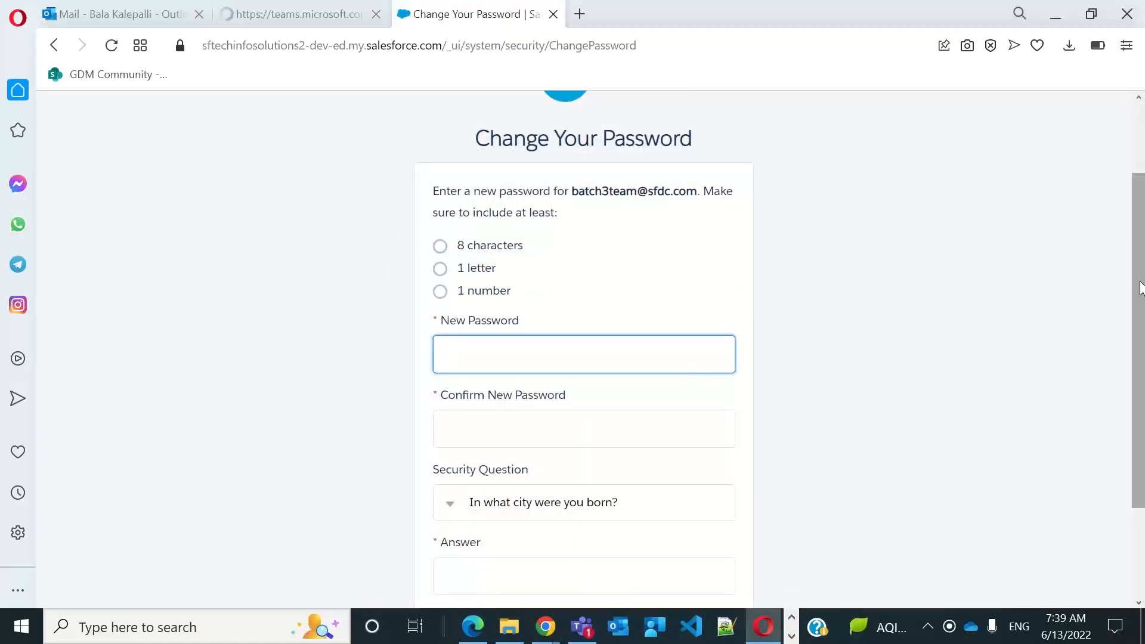
{"action": "type", "text": "abcd"}
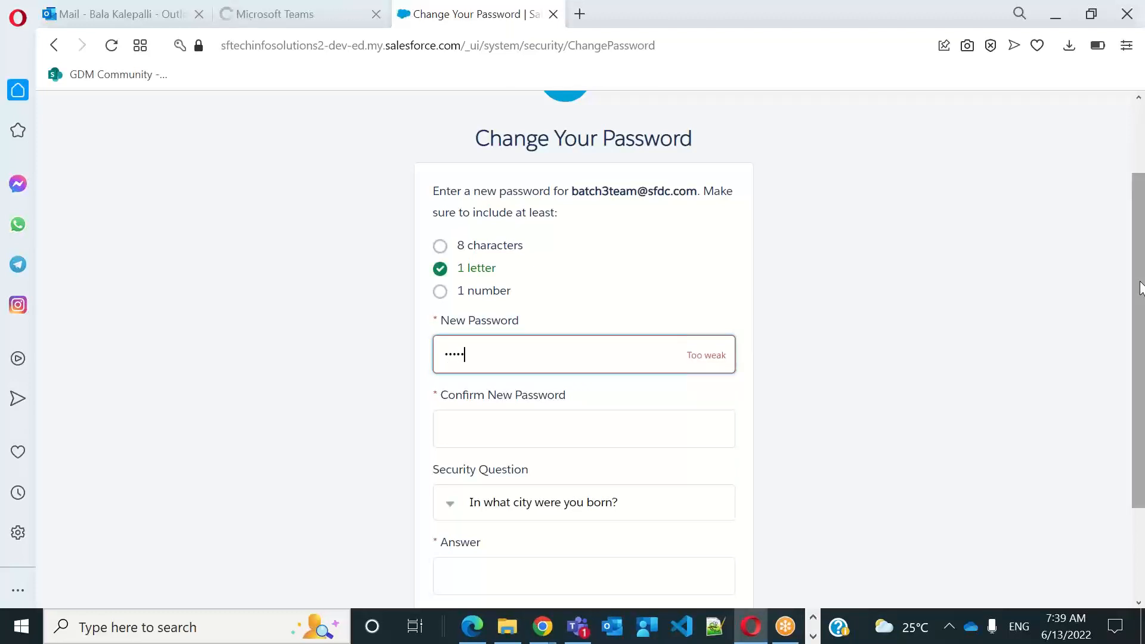
{"action": "type", "text": "1234"}
{"action": "key", "text": "Tab"}
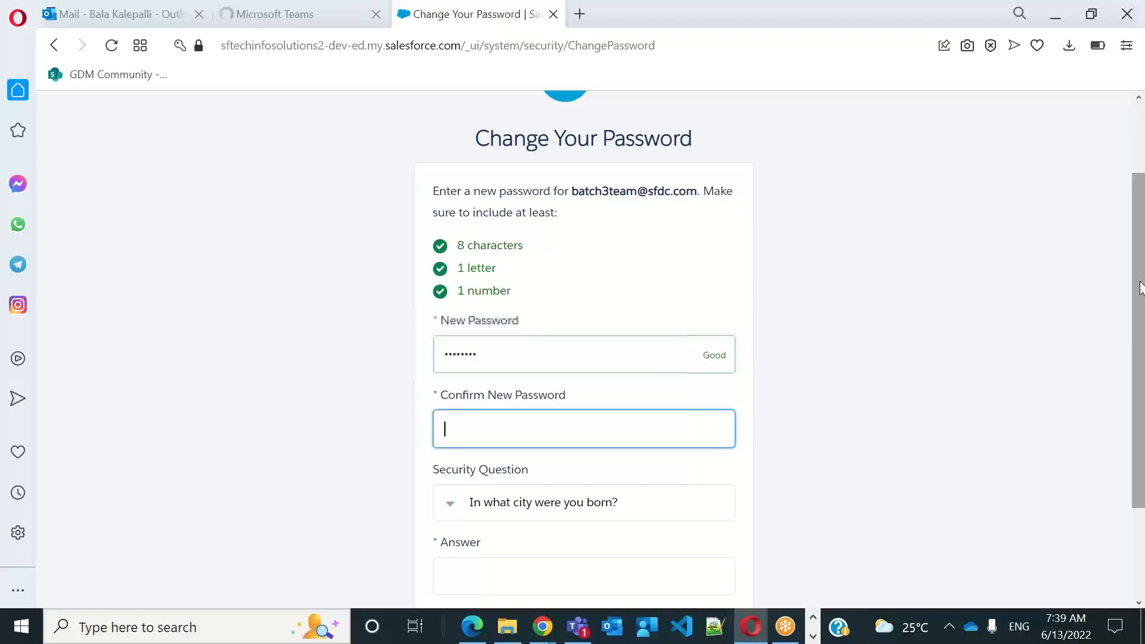
Enter the new account password and repeat it in the Confirm New Password field
{"action": "key", "text": "shift+Tab"}
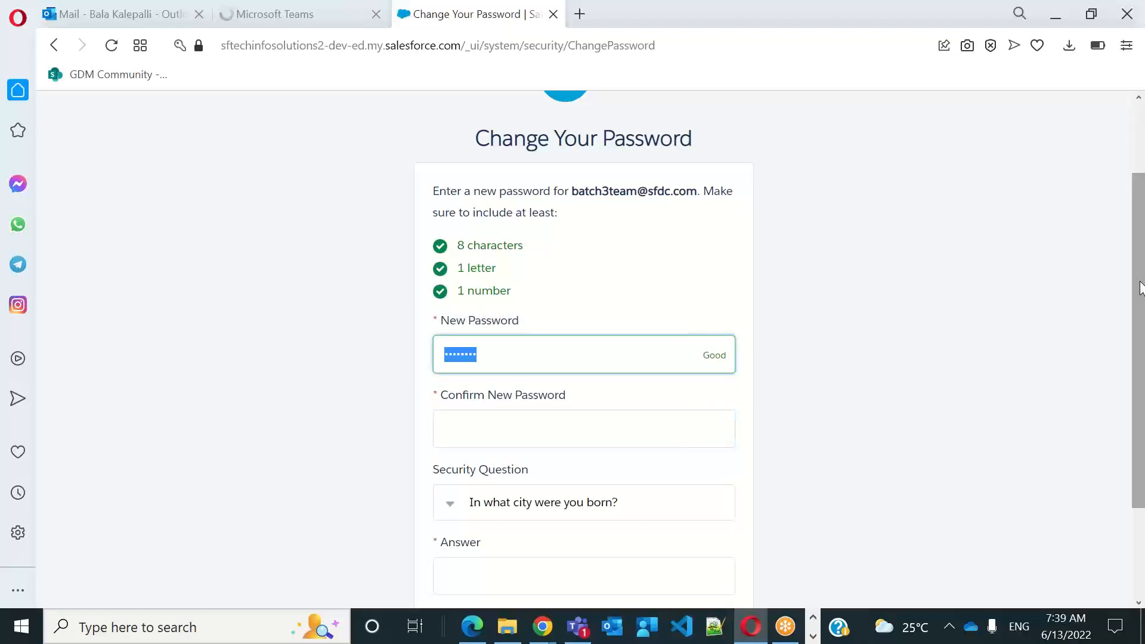
{"action": "type", "text": "••••"}
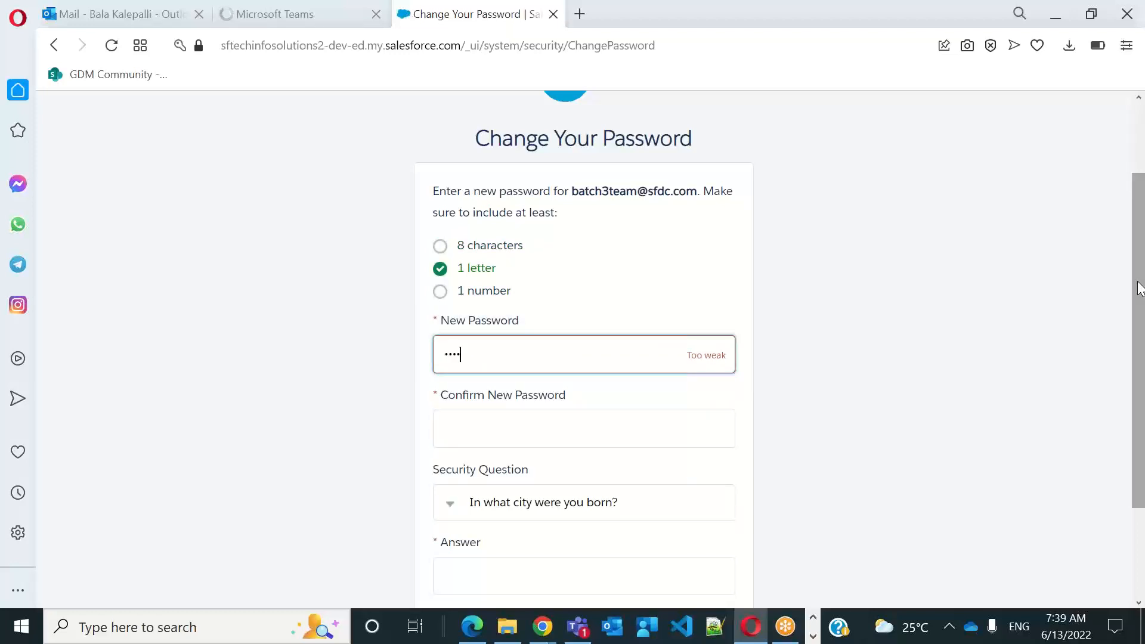
{"action": "type", "text": "•••••"}
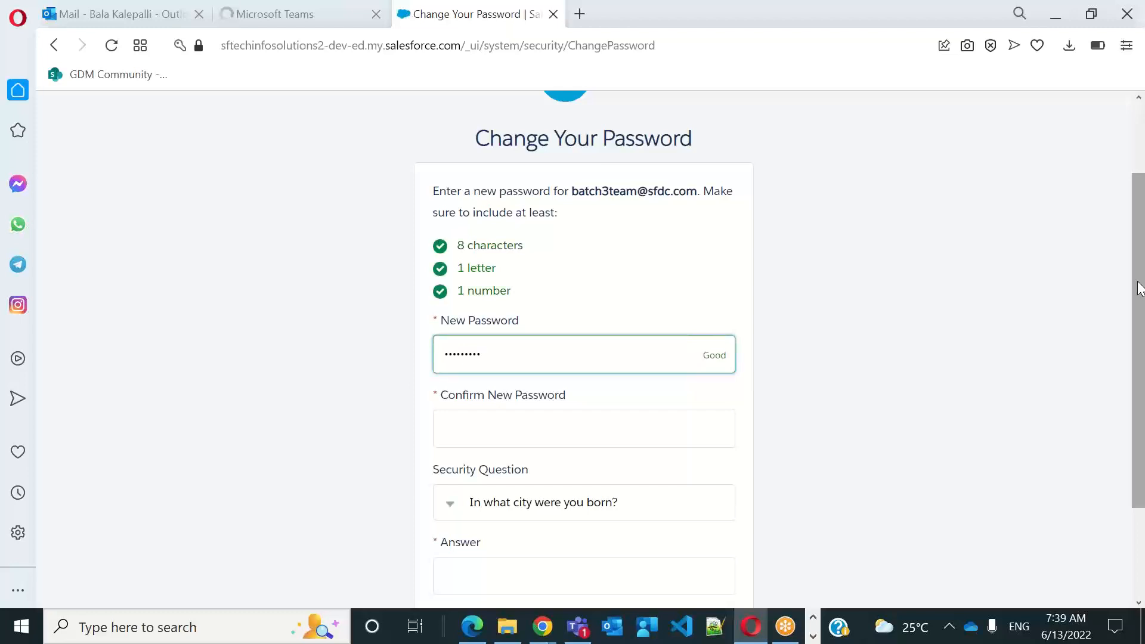
{"action": "left_click", "coordinate": [612, 416]}
{"action": "type", "text": "••••••"}
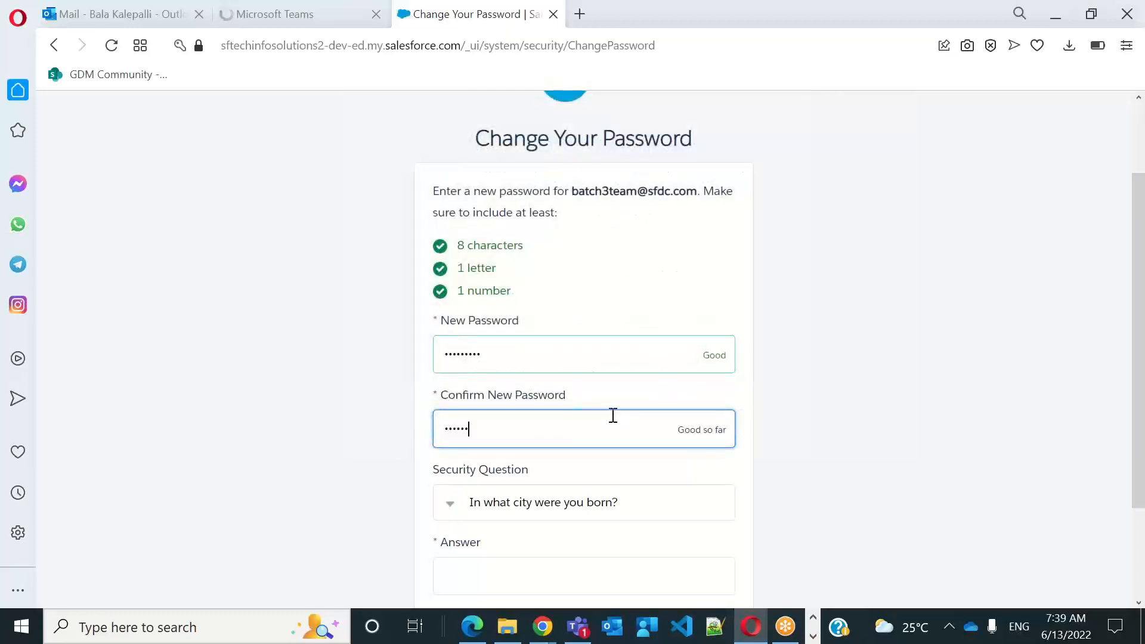
{"action": "type", "text": "•••"}
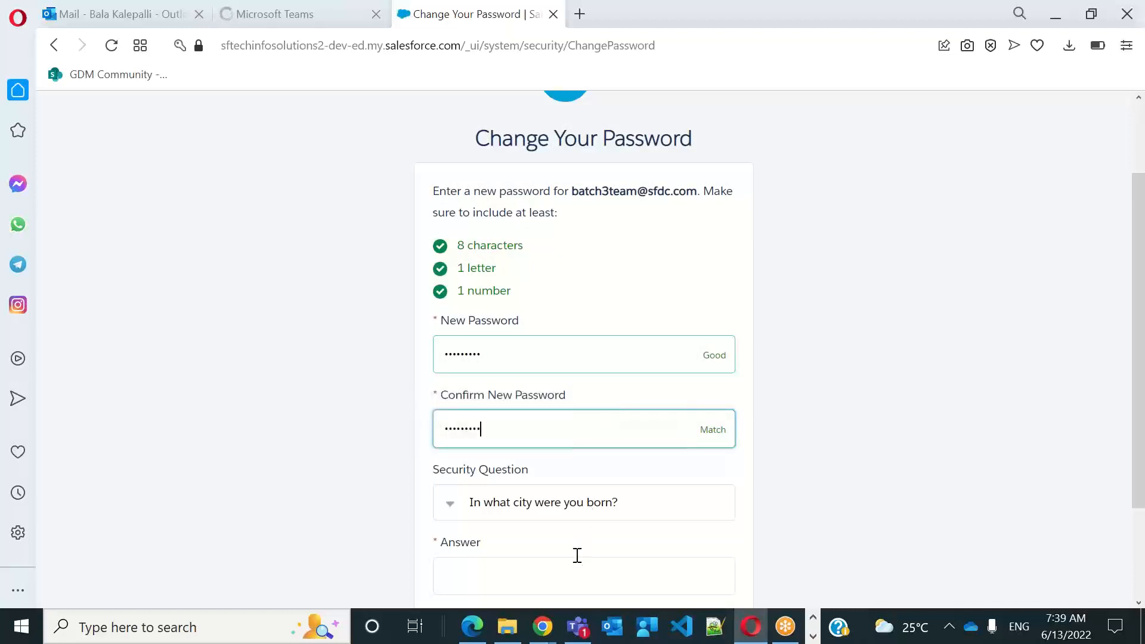
Fill in the answer to the birth-city security question and submit the password change
{"action": "left_click", "coordinate": [576, 567]}
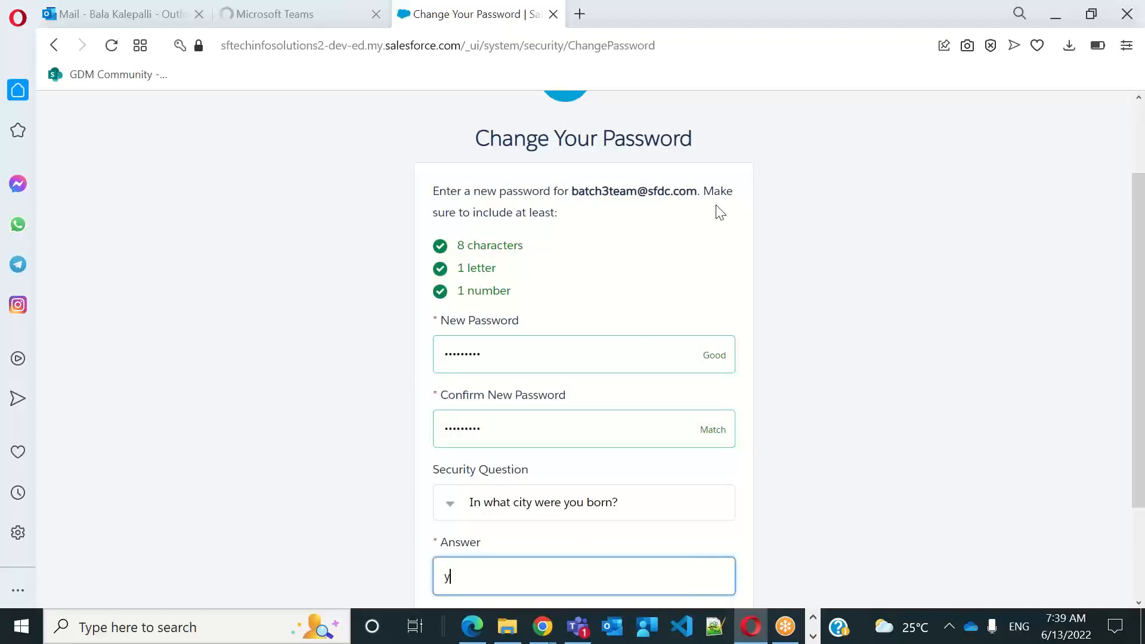
{"action": "key", "text": "BackSpace"}
{"action": "type", "text": "hyd"}
{"action": "scroll", "coordinate": [1140, 489], "scroll_direction": "down", "scroll_amount": 1}
{"action": "scroll", "coordinate": [1140, 501], "scroll_direction": "down", "scroll_amount": 2}
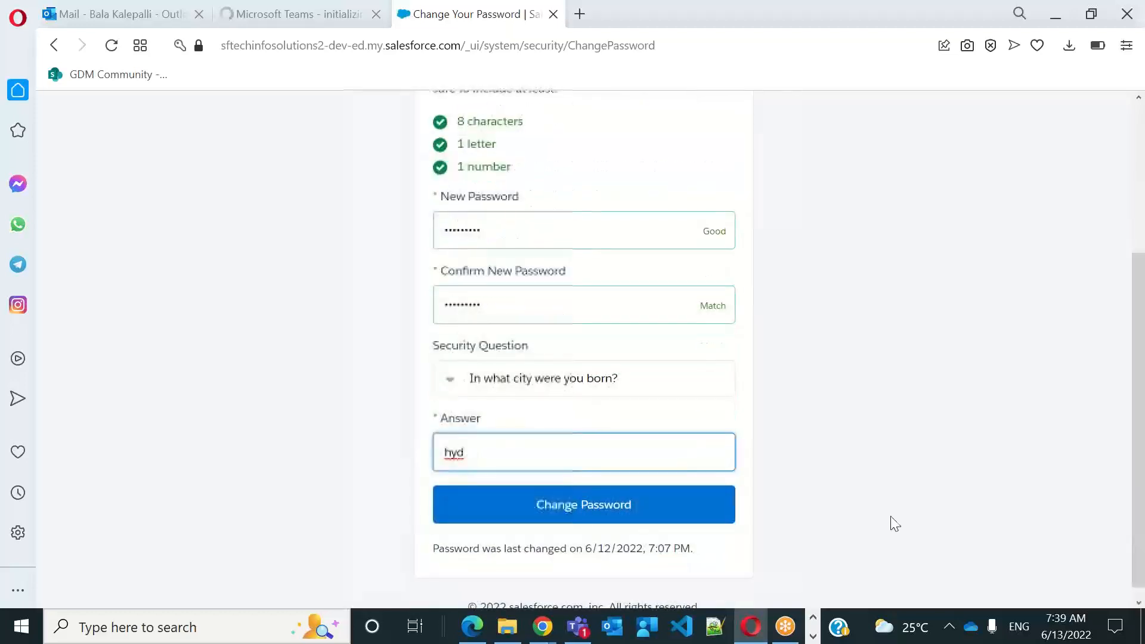
{"action": "left_click", "coordinate": [593, 519]}
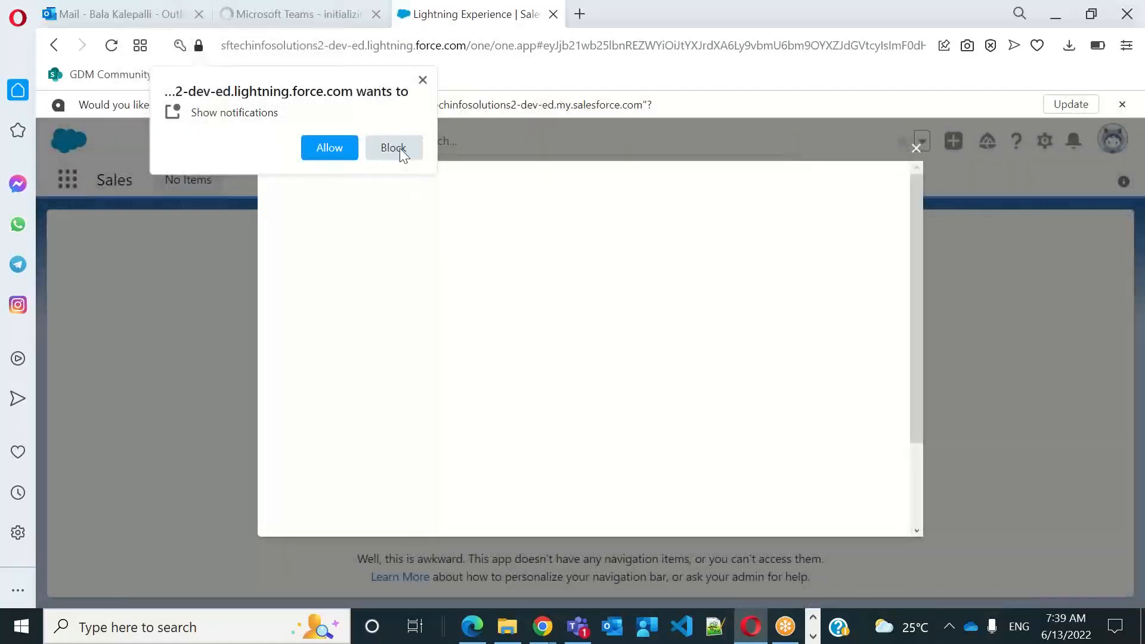
Block the site's notification request and dismiss the welcome dialog and the Meet Learning Paths prompt
{"action": "left_click", "coordinate": [397, 148]}
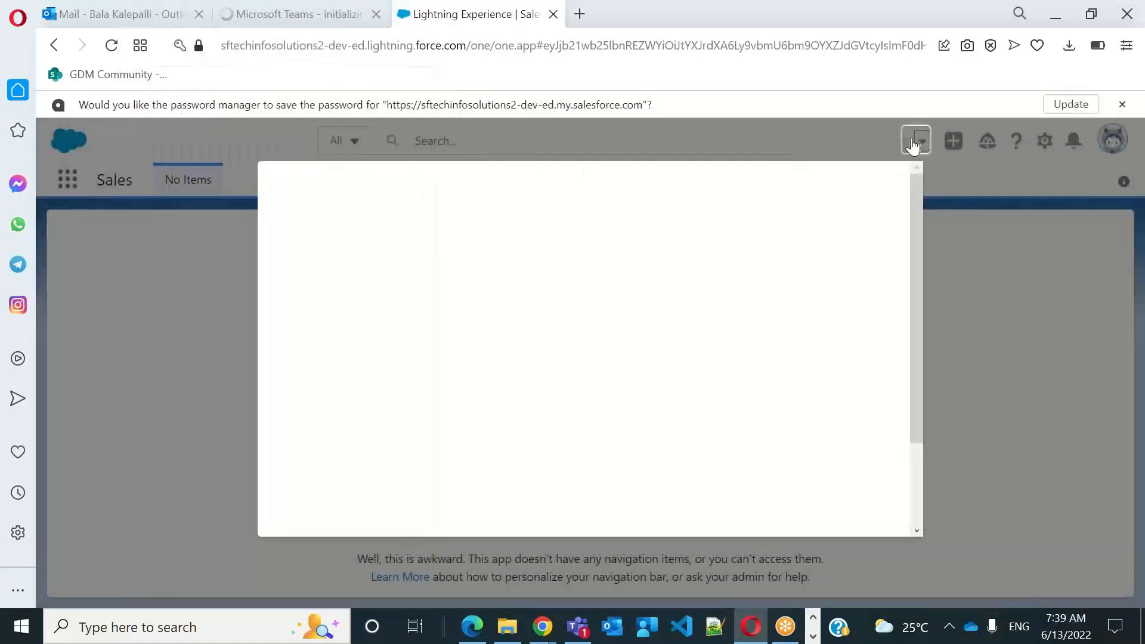
{"action": "left_click", "coordinate": [917, 148]}
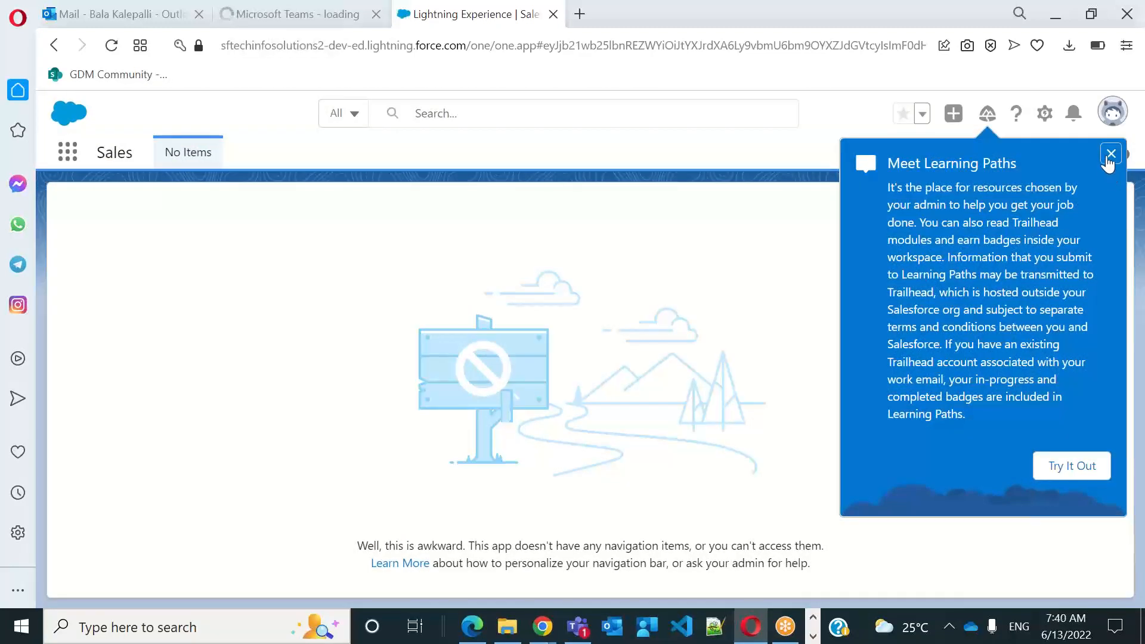
{"action": "left_click", "coordinate": [1111, 157]}
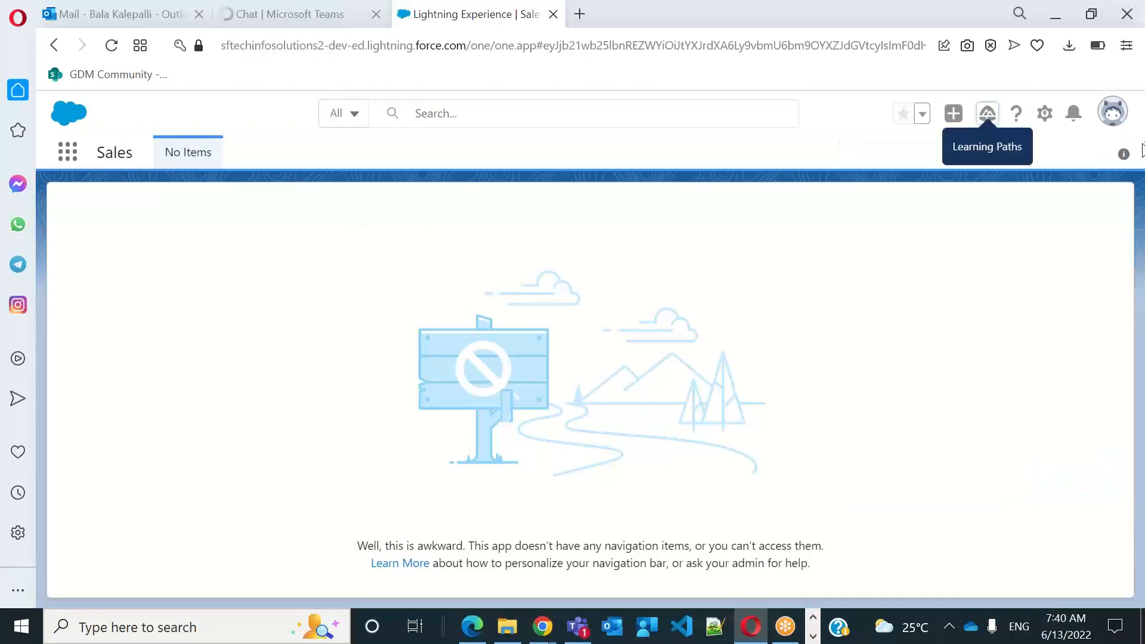
Open the logged-in user's personal settings and view the Advanced User Details
{"action": "left_click", "coordinate": [1111, 115]}
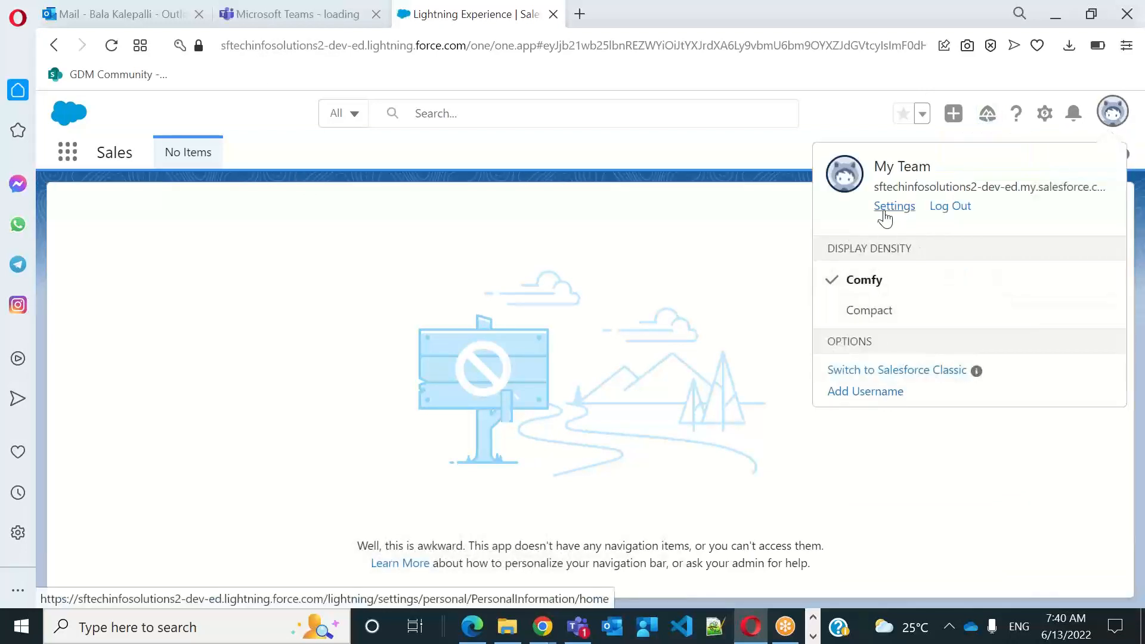
{"action": "left_click", "coordinate": [889, 209]}
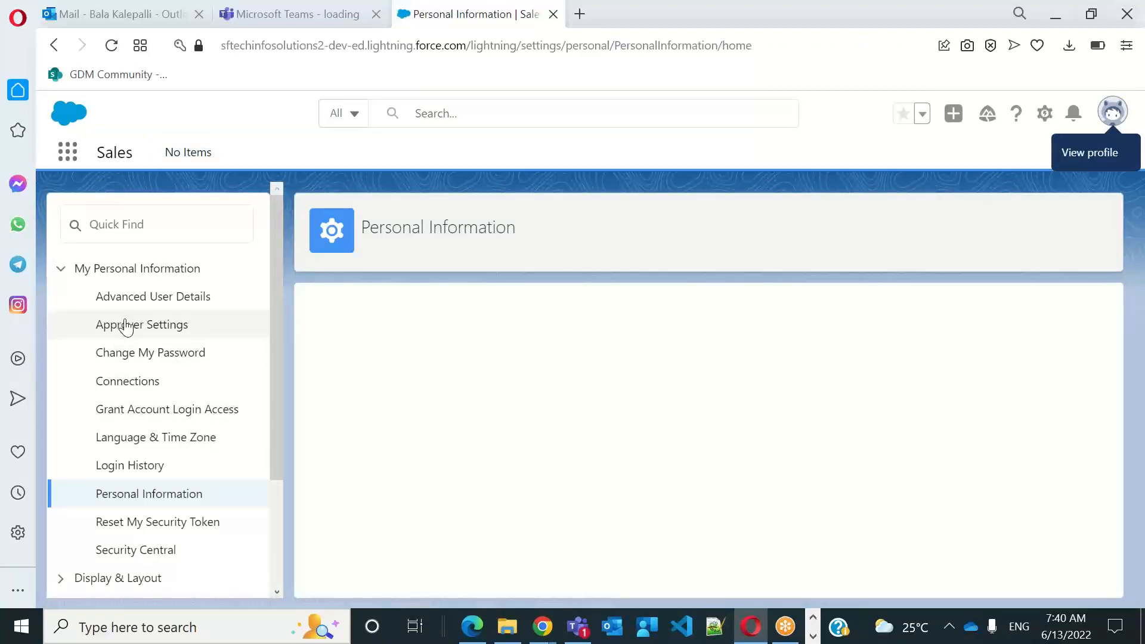
{"action": "left_click", "coordinate": [146, 299]}
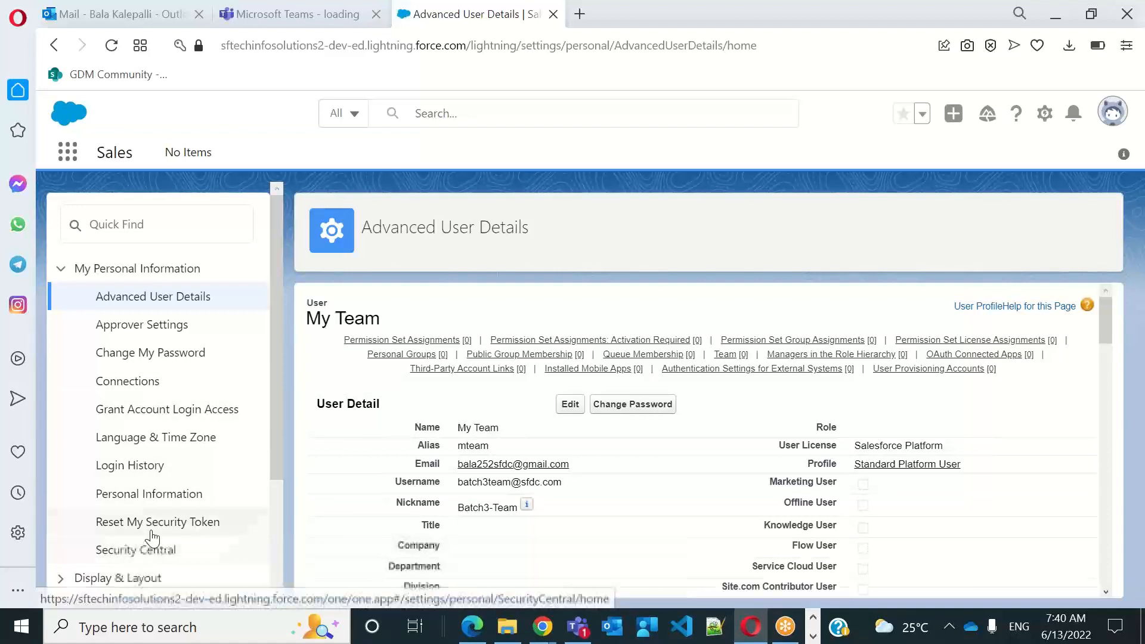
In Grant Account Login Access, set the access duration to 1 Year (exp. 6/12/2023) for both Your Company's Administrator and Salesforce.com Support
{"action": "left_click", "coordinate": [172, 413]}
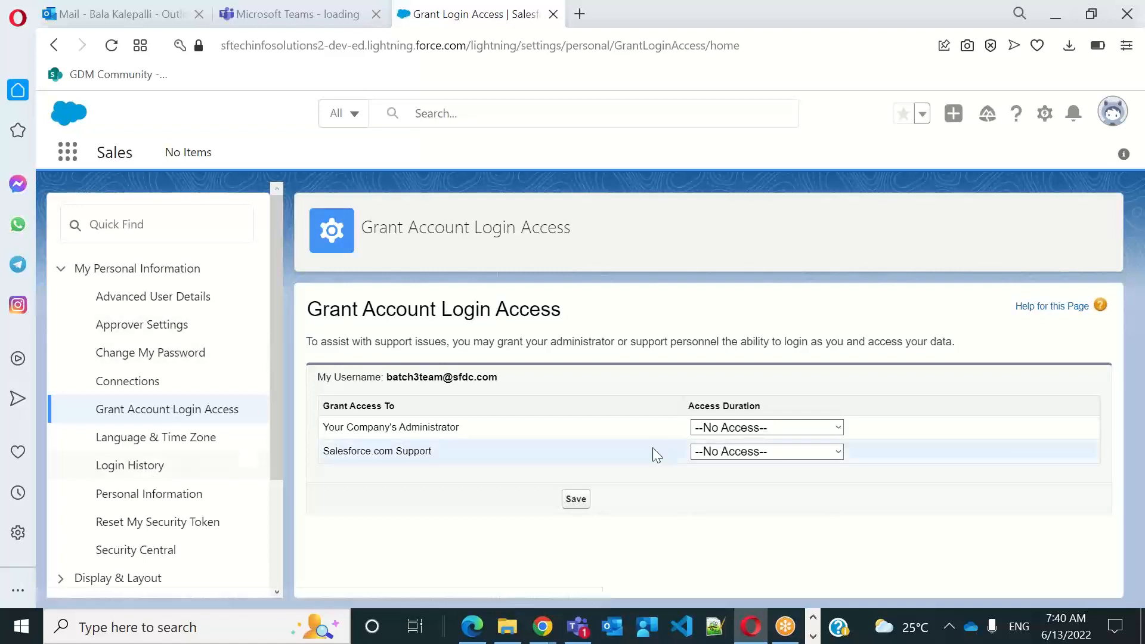
{"action": "left_click", "coordinate": [737, 429]}
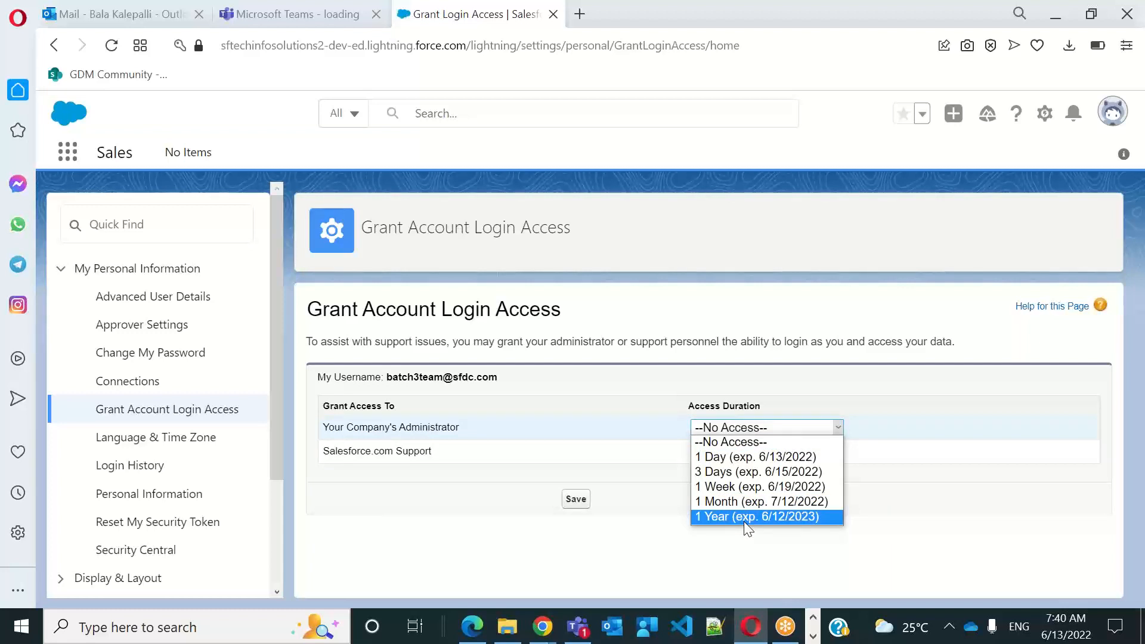
{"action": "left_click", "coordinate": [744, 519]}
{"action": "left_click", "coordinate": [734, 452]}
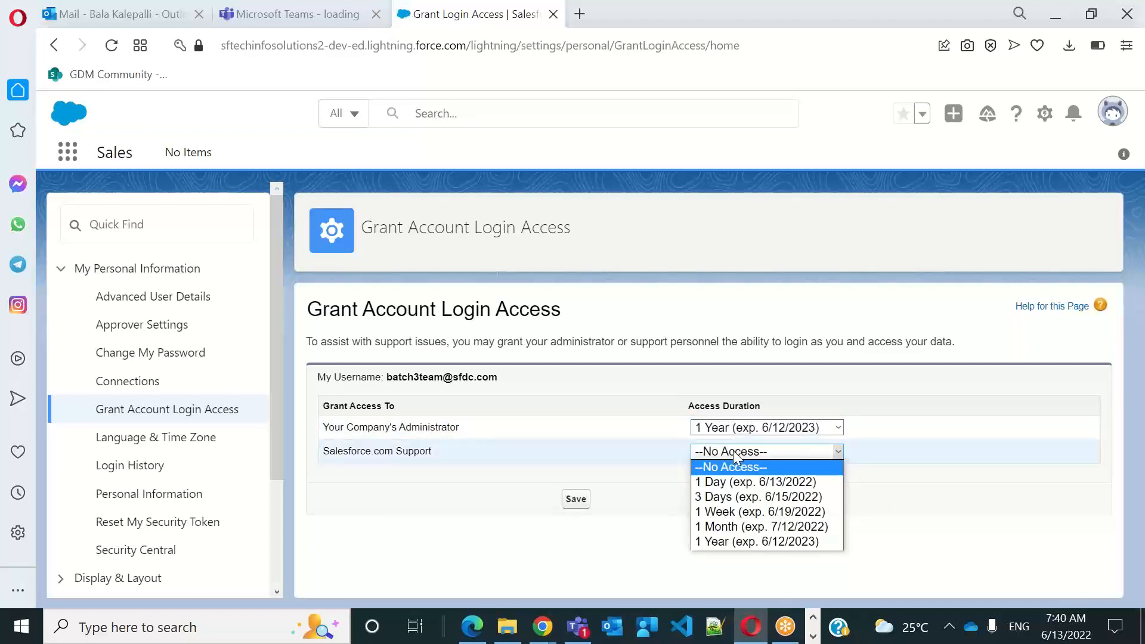
{"action": "left_click", "coordinate": [737, 543]}
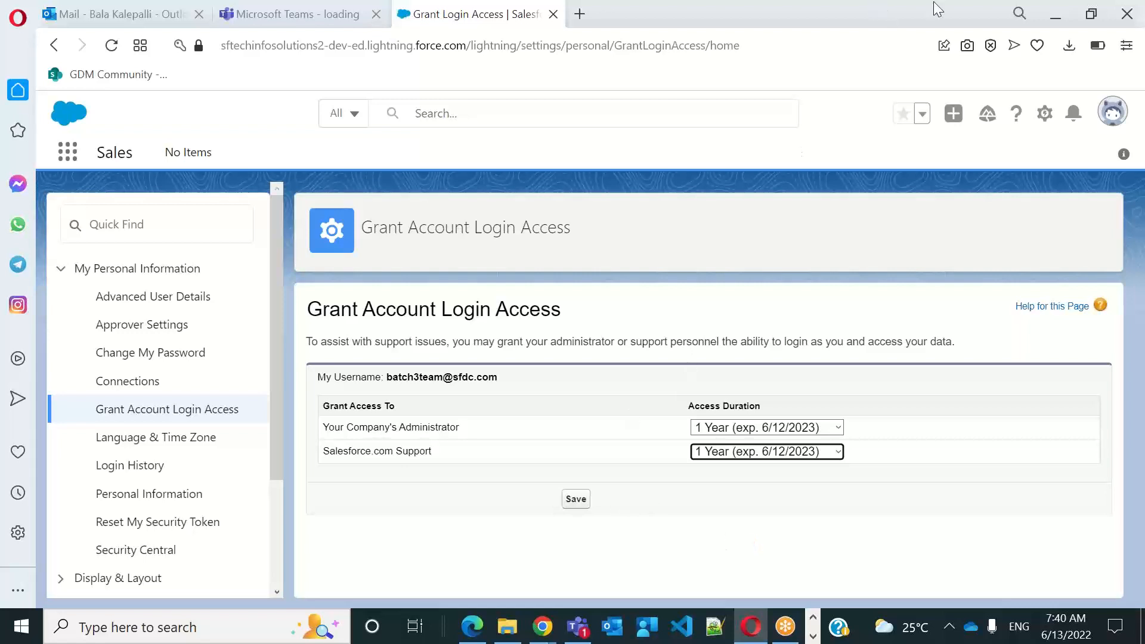
{"action": "left_click", "coordinate": [944, 27]}
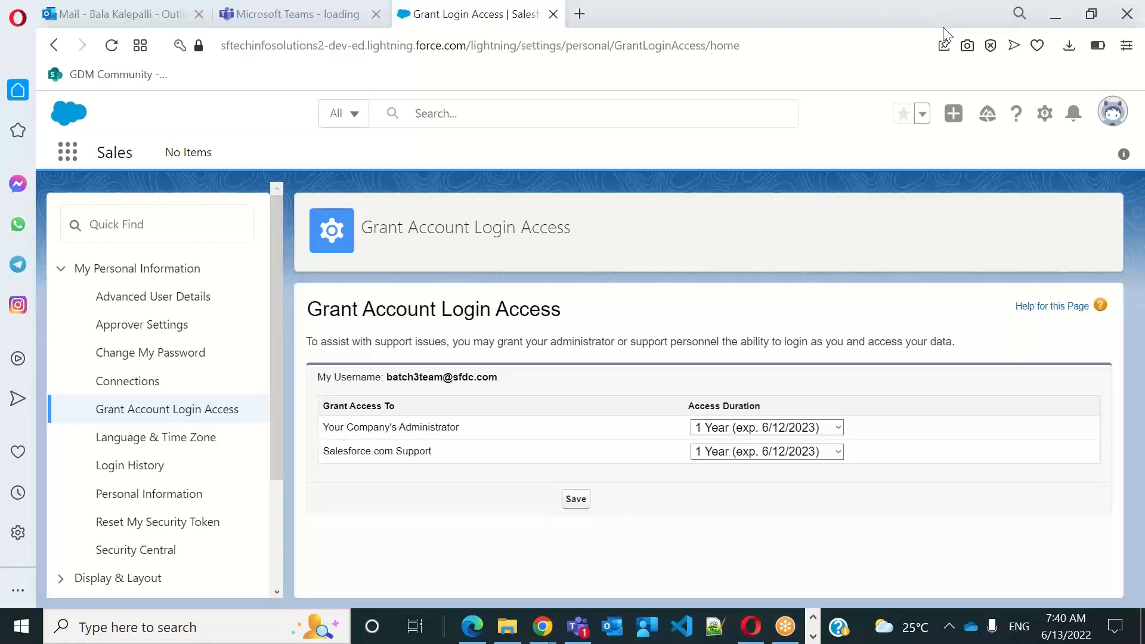
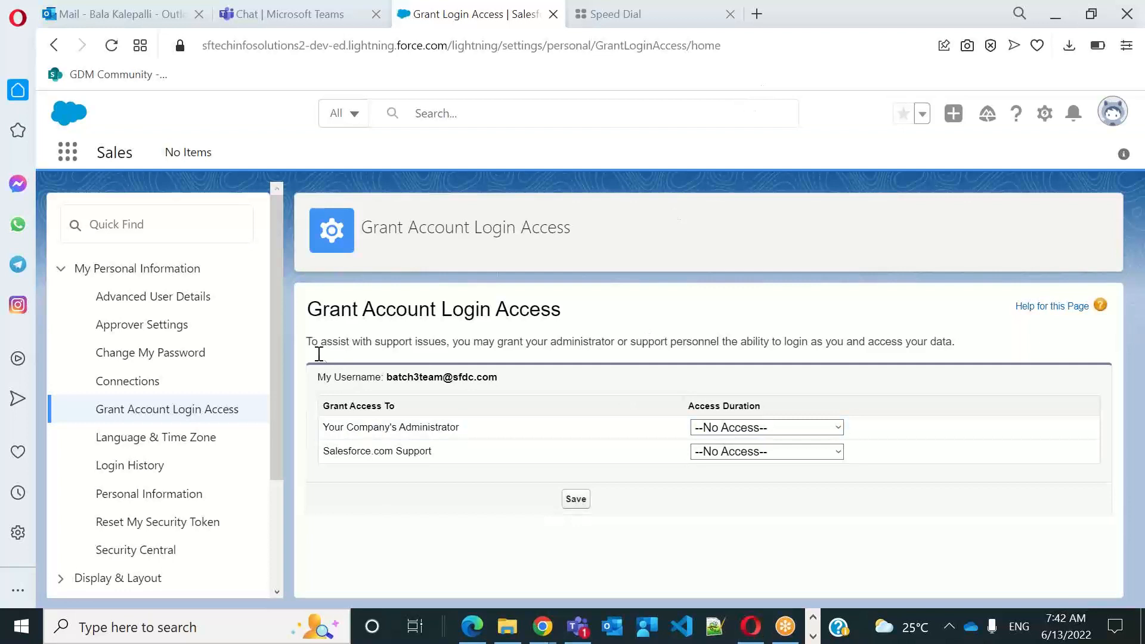
Grant Your Company's Administrator login access for 1 Year (exp. 6/12/2023) and save the change
{"action": "left_click_drag", "start_coordinate": [314, 309], "coordinate": [585, 316]}
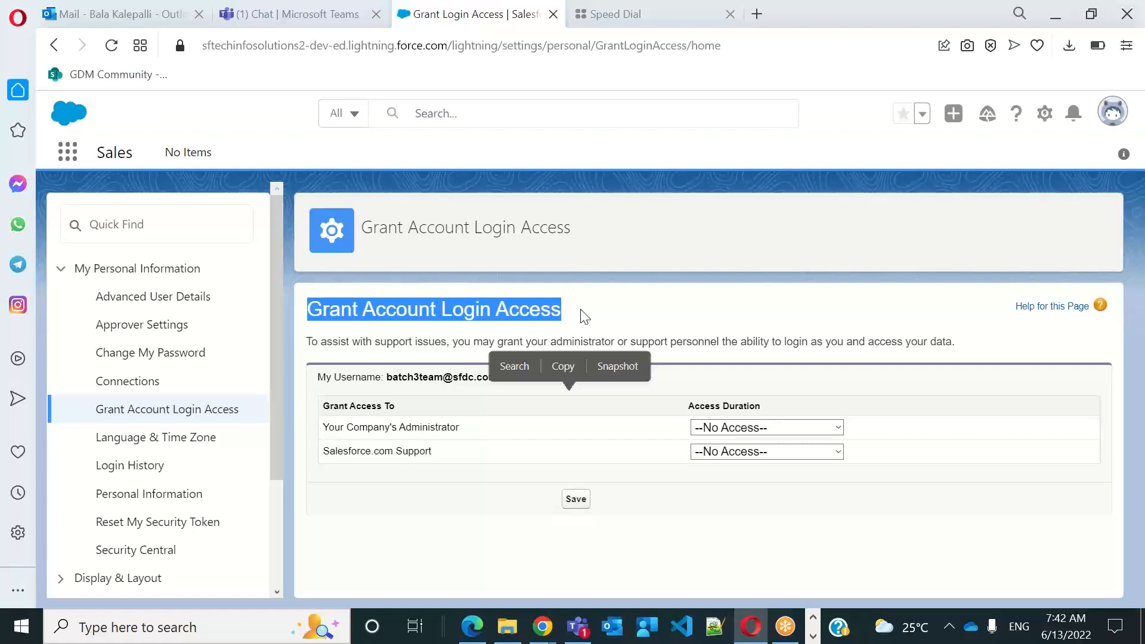
{"action": "left_click", "coordinate": [456, 260]}
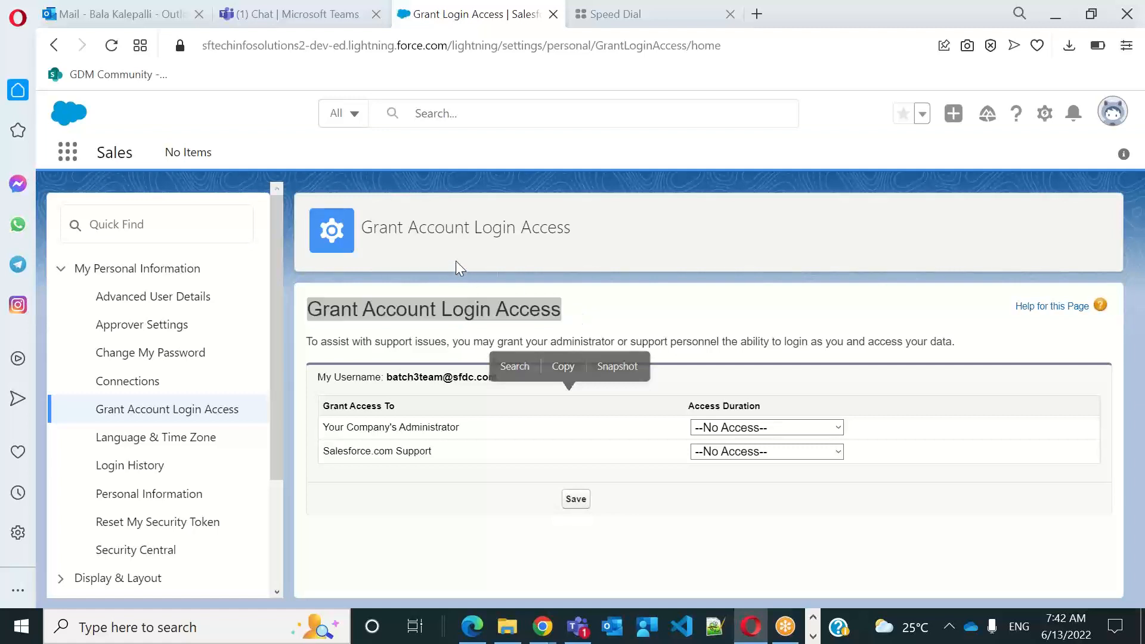
{"action": "left_click", "coordinate": [486, 316]}
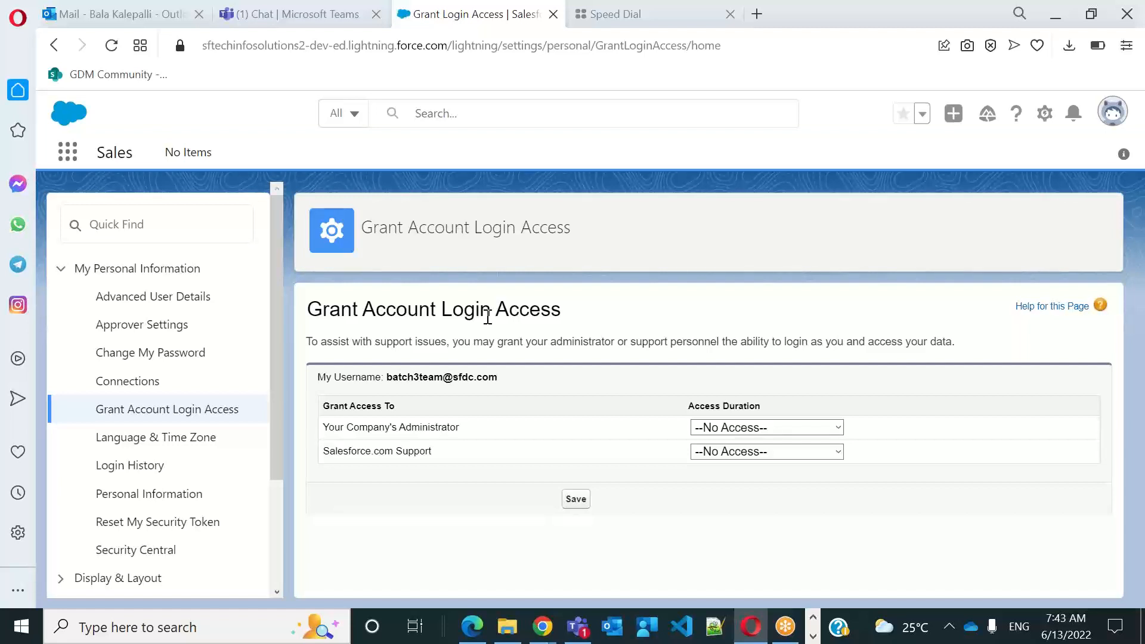
{"action": "left_click", "coordinate": [755, 429]}
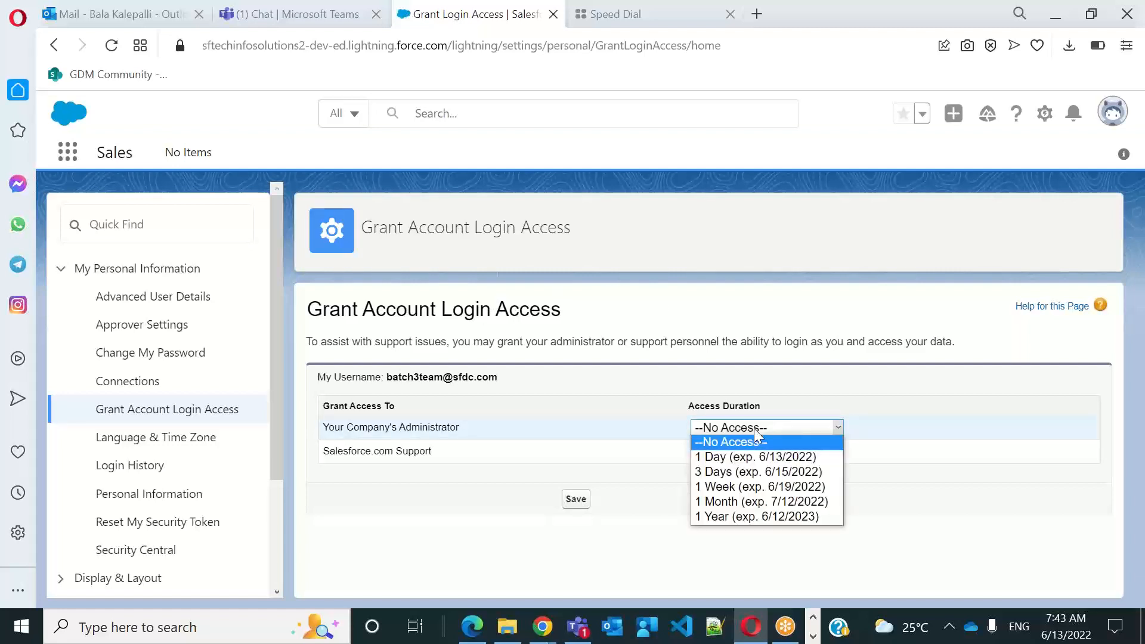
{"action": "left_click", "coordinate": [758, 517]}
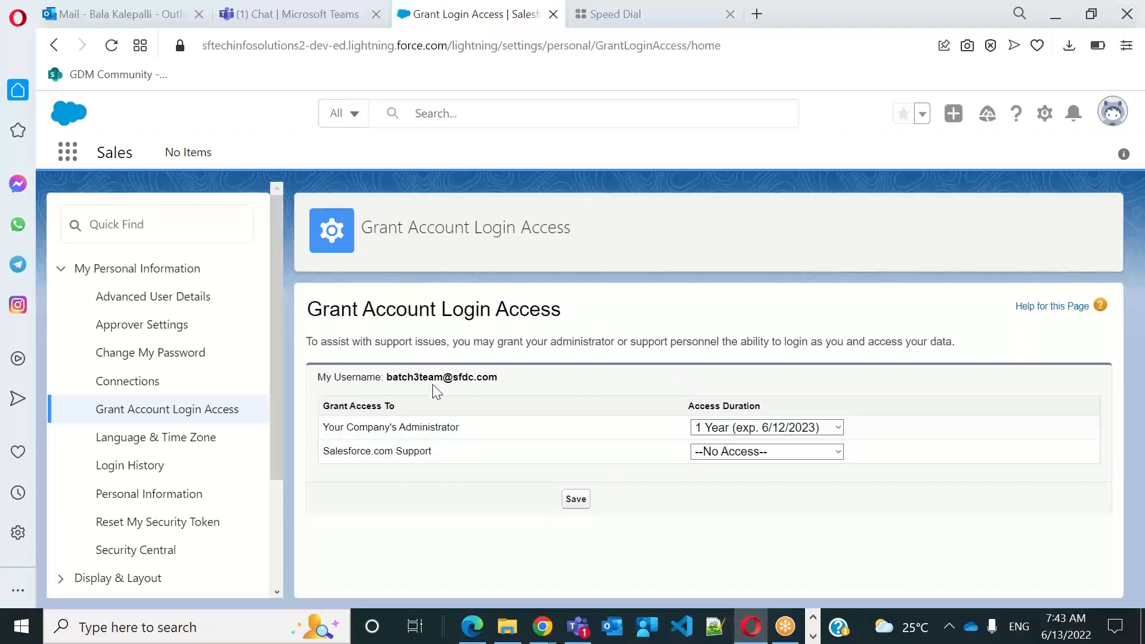
{"action": "left_click", "coordinate": [577, 501]}
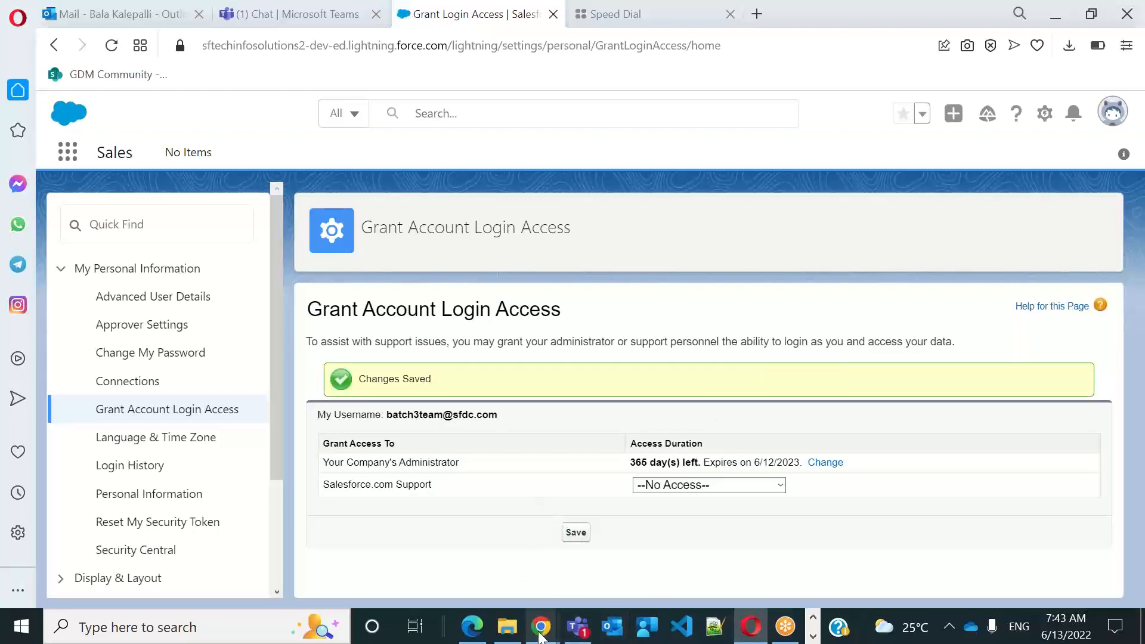
Switch to the administrator's Chrome session, reload the My Team user record and view its Login History
{"action": "mouse_move", "coordinate": [539, 634]}
{"action": "left_click", "coordinate": [626, 555]}
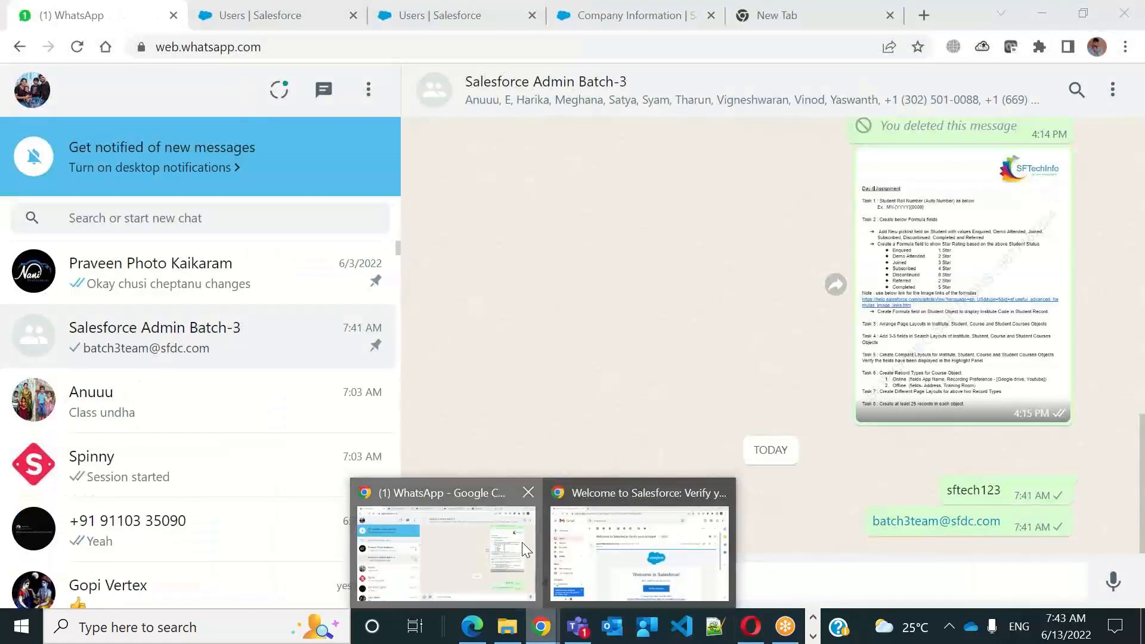
{"action": "left_click", "coordinate": [521, 542]}
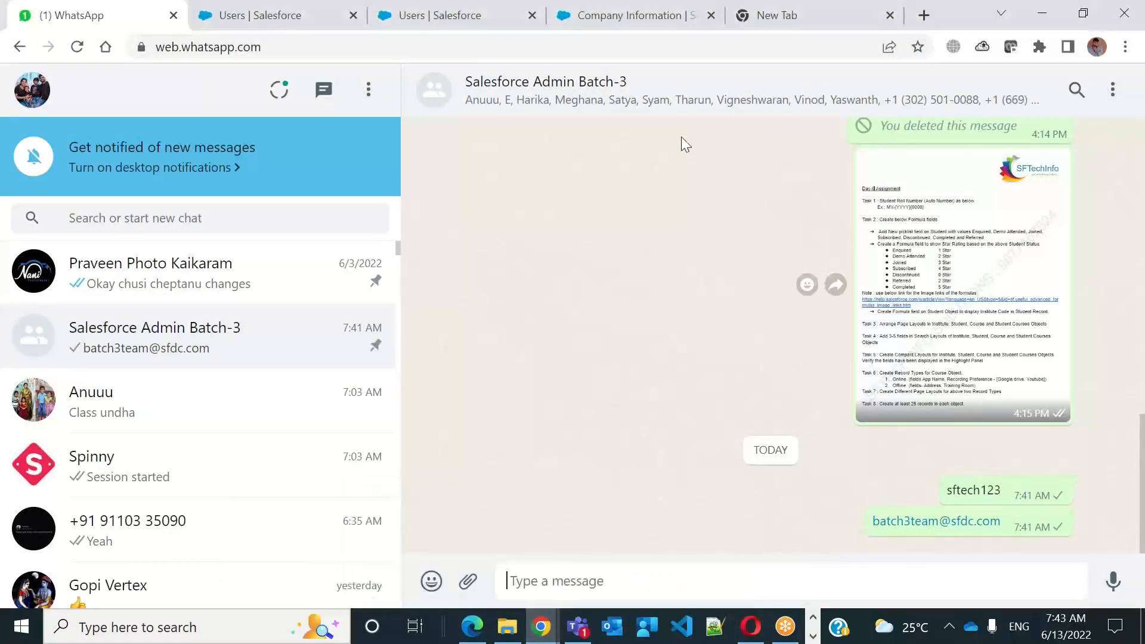
{"action": "left_click", "coordinate": [599, 23]}
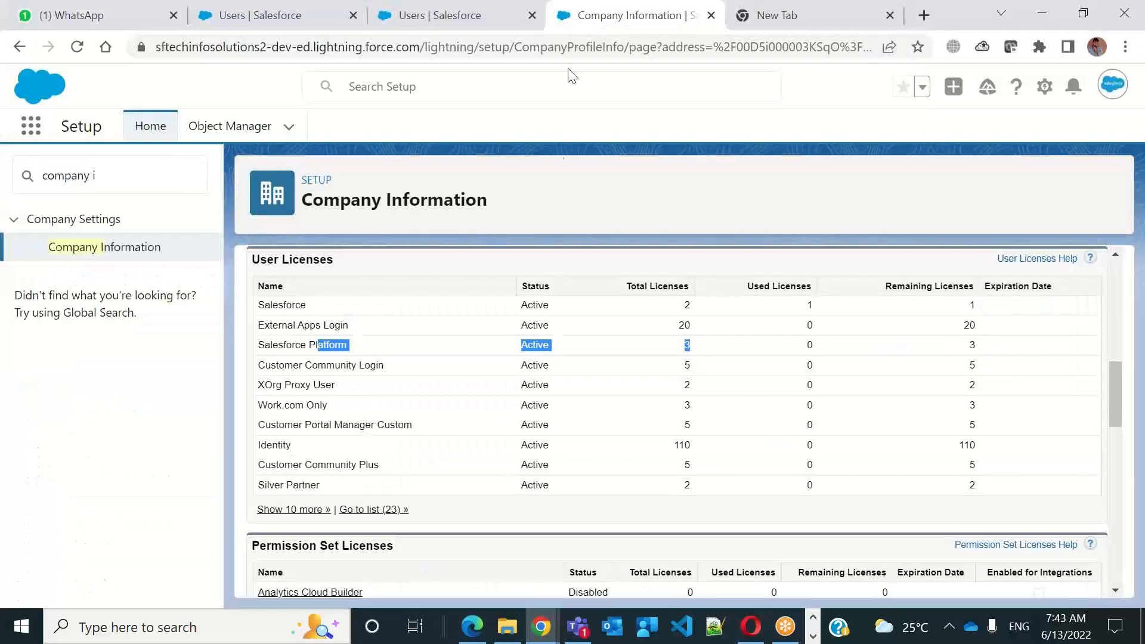
{"action": "left_click", "coordinate": [460, 29]}
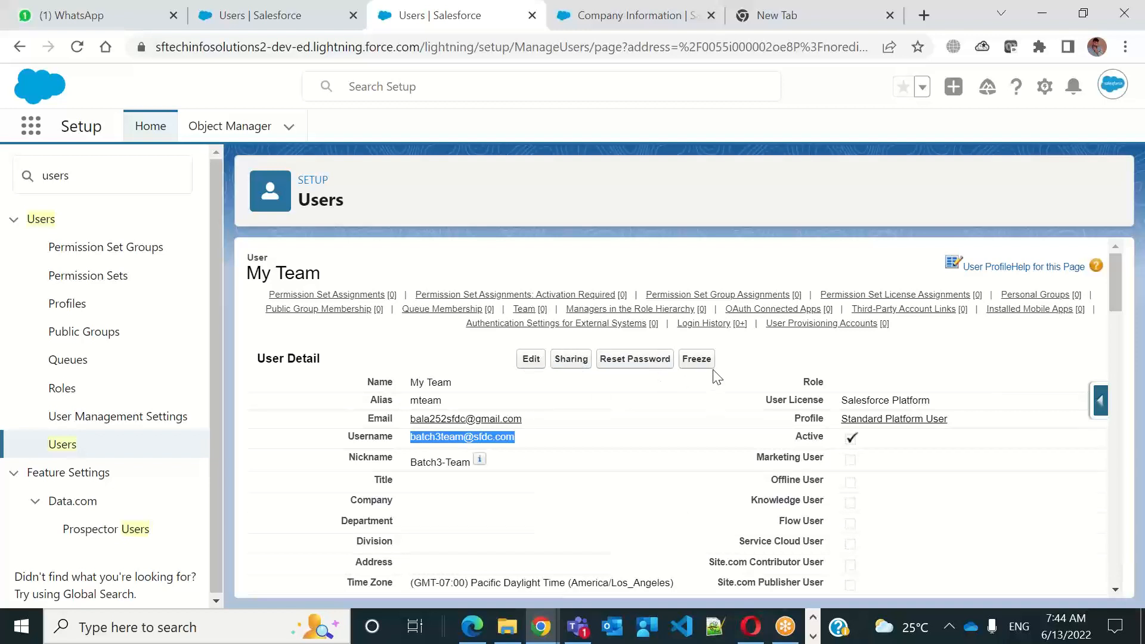
{"action": "left_click", "coordinate": [77, 46]}
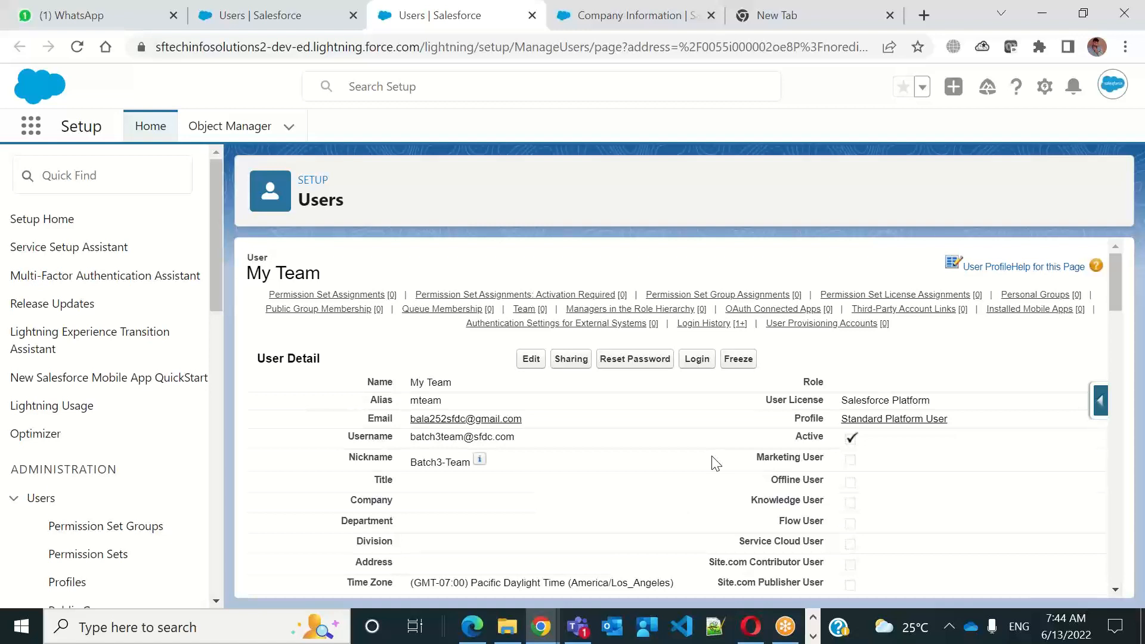
{"action": "left_click", "coordinate": [717, 325]}
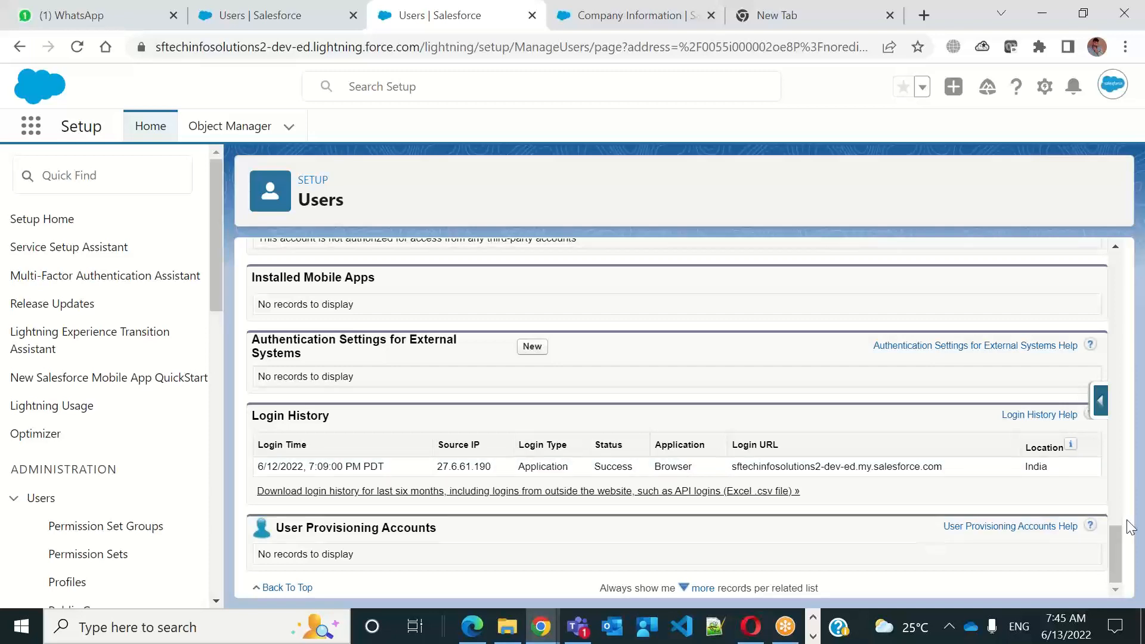
{"action": "left_click_drag", "start_coordinate": [1116, 543], "coordinate": [1127, 286]}
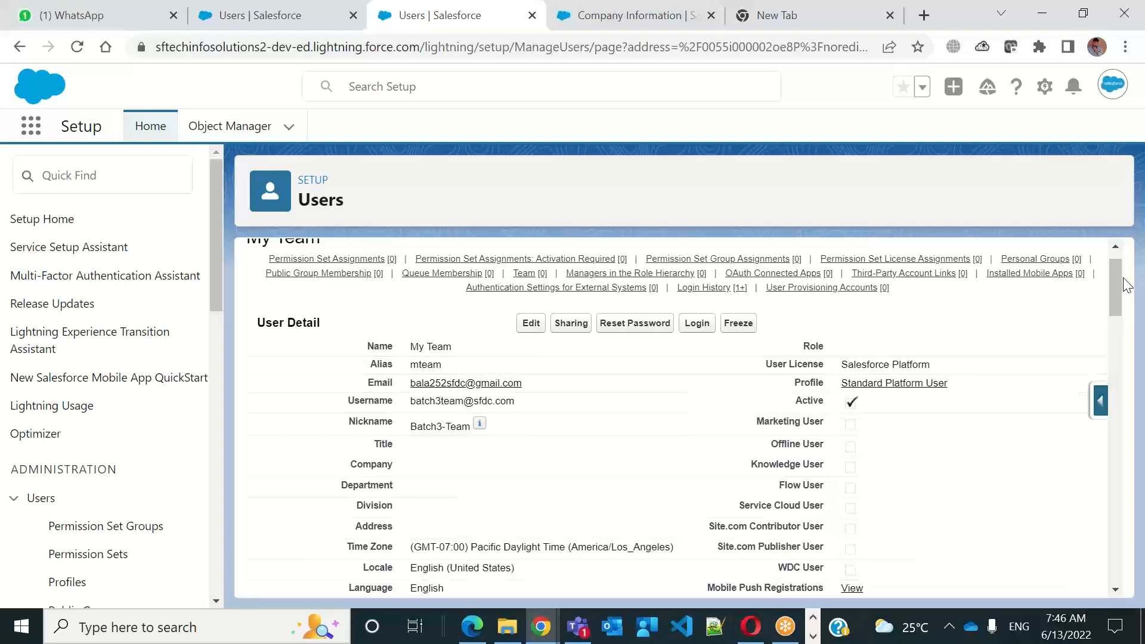
Freeze the My Team user account and unfreeze it again
{"action": "left_click", "coordinate": [740, 325]}
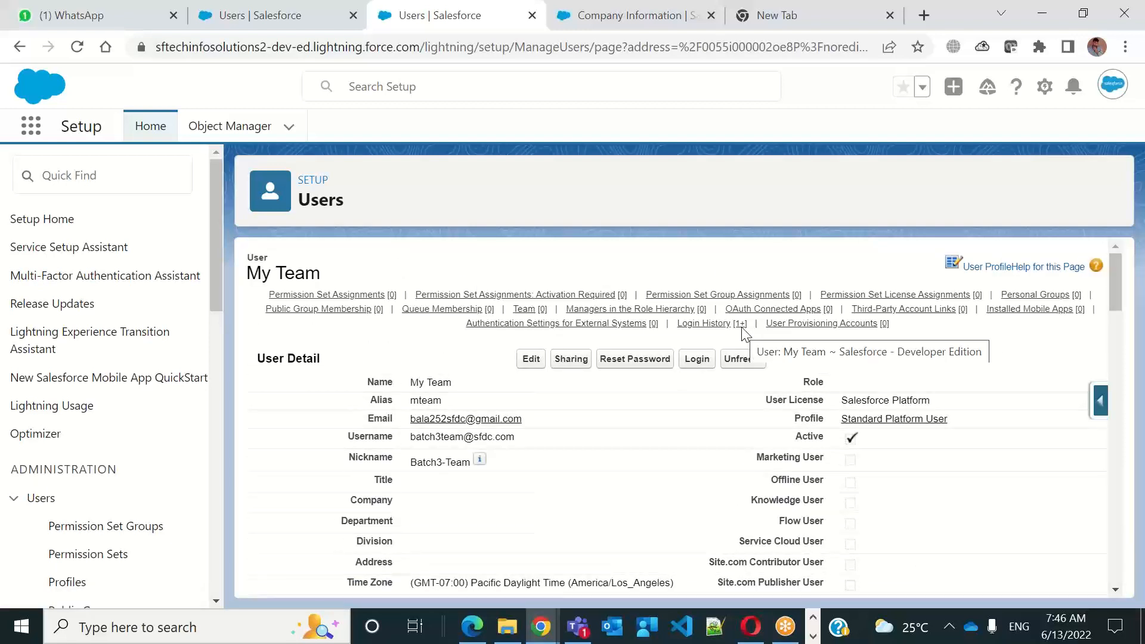
{"action": "left_click", "coordinate": [750, 359]}
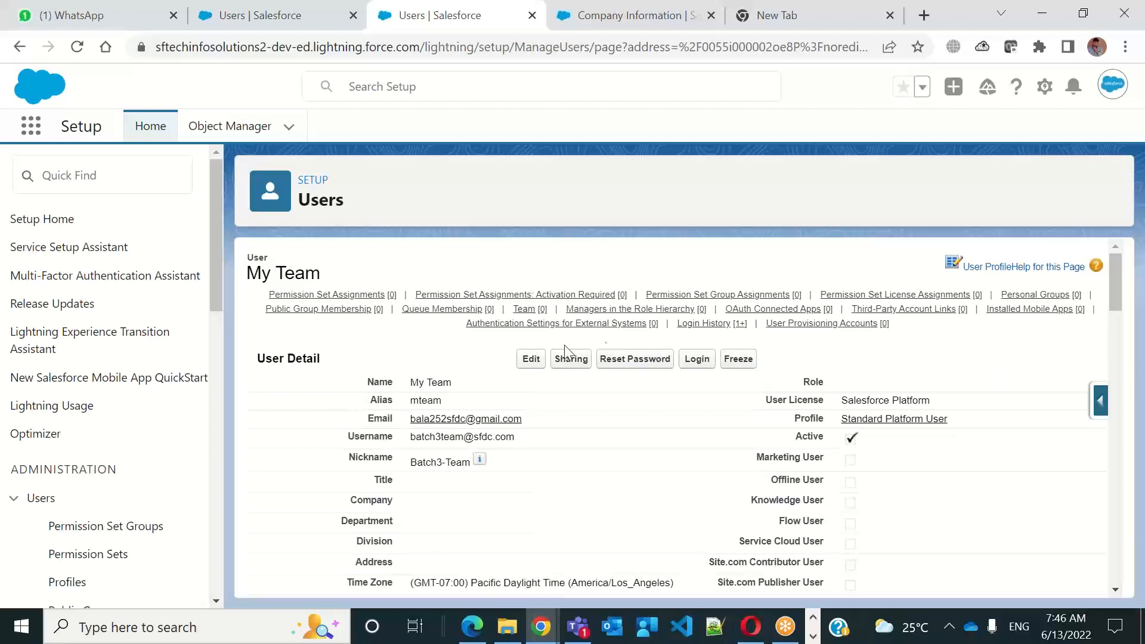
Deactivate the My Team user, accept the deactivation notice and save the record
{"action": "left_click", "coordinate": [528, 360]}
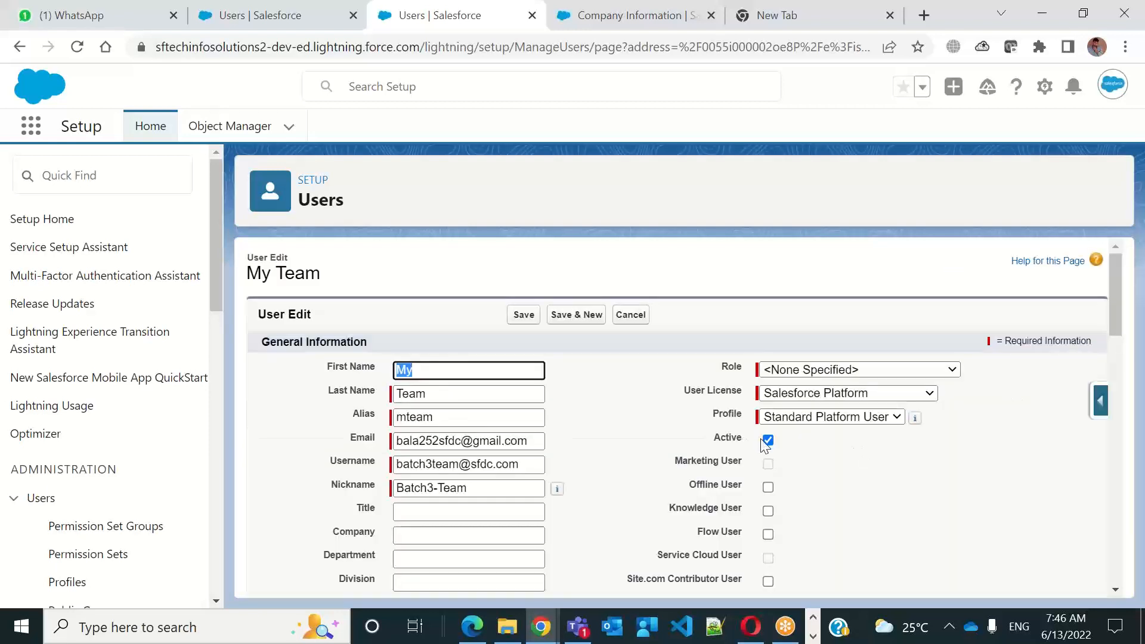
{"action": "left_click", "coordinate": [768, 440]}
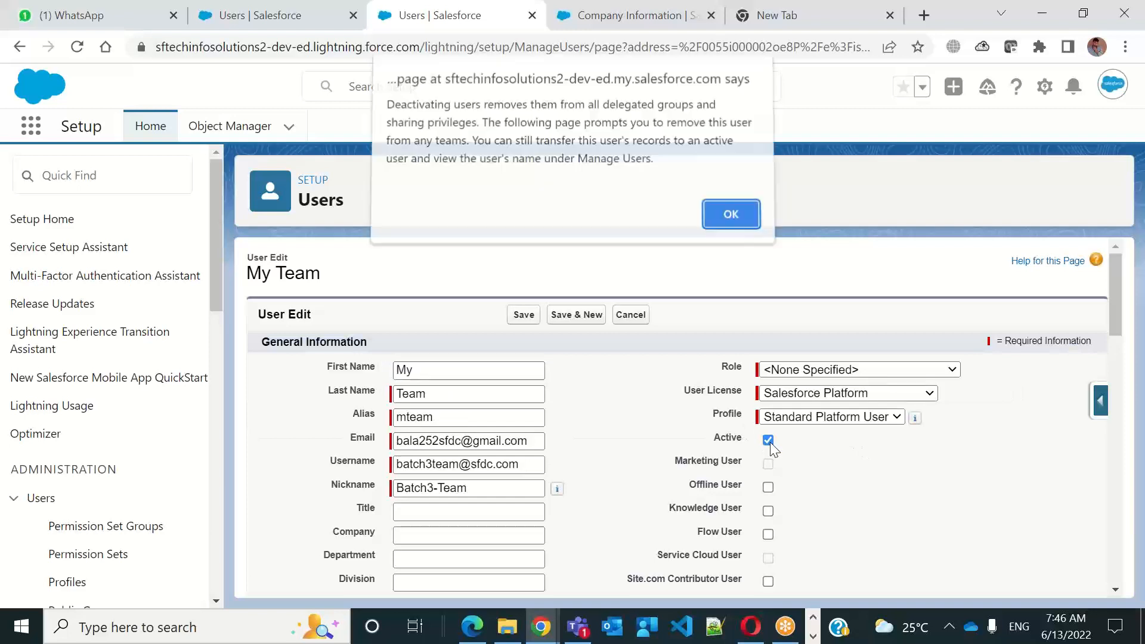
{"action": "left_click", "coordinate": [737, 218]}
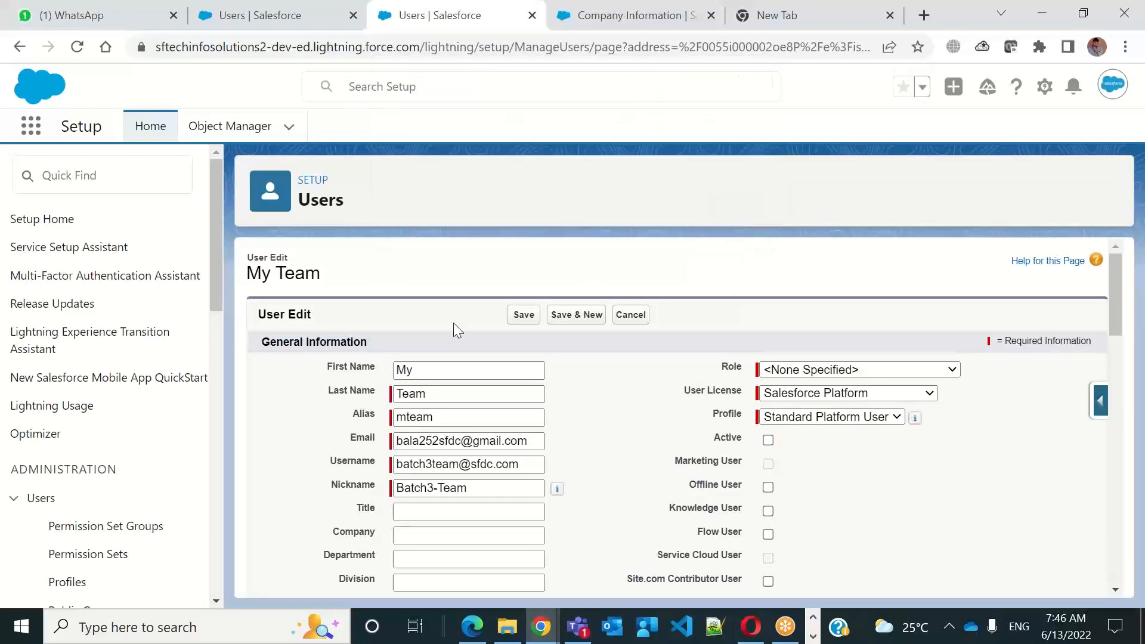
{"action": "left_click", "coordinate": [514, 323]}
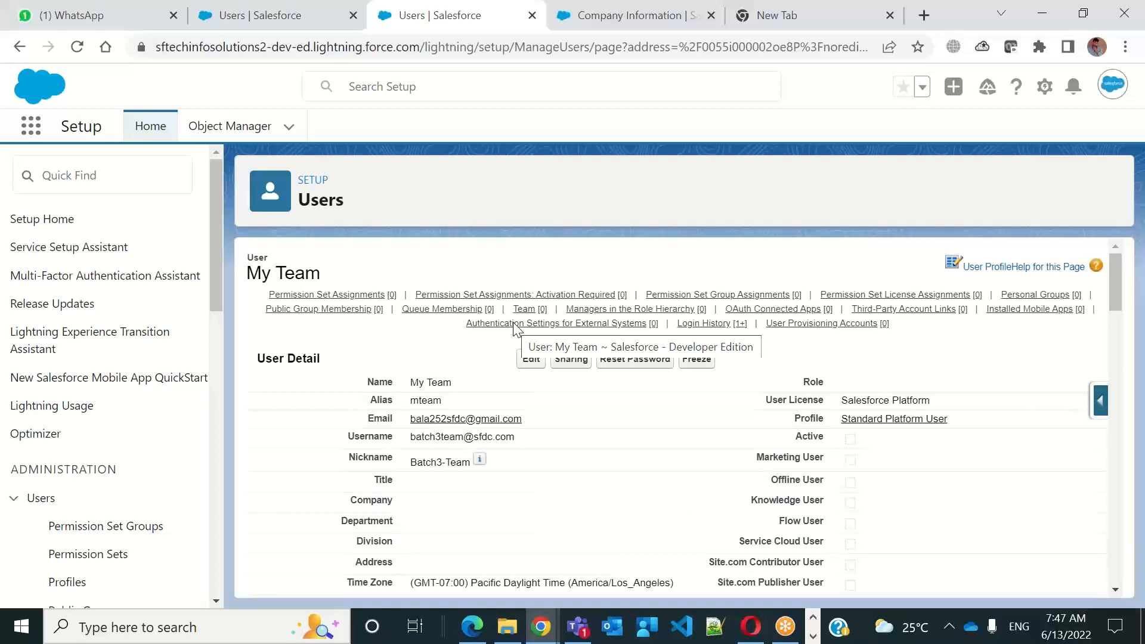
Edit the My Team user record to make the user active again and save it
{"action": "left_click", "coordinate": [531, 361]}
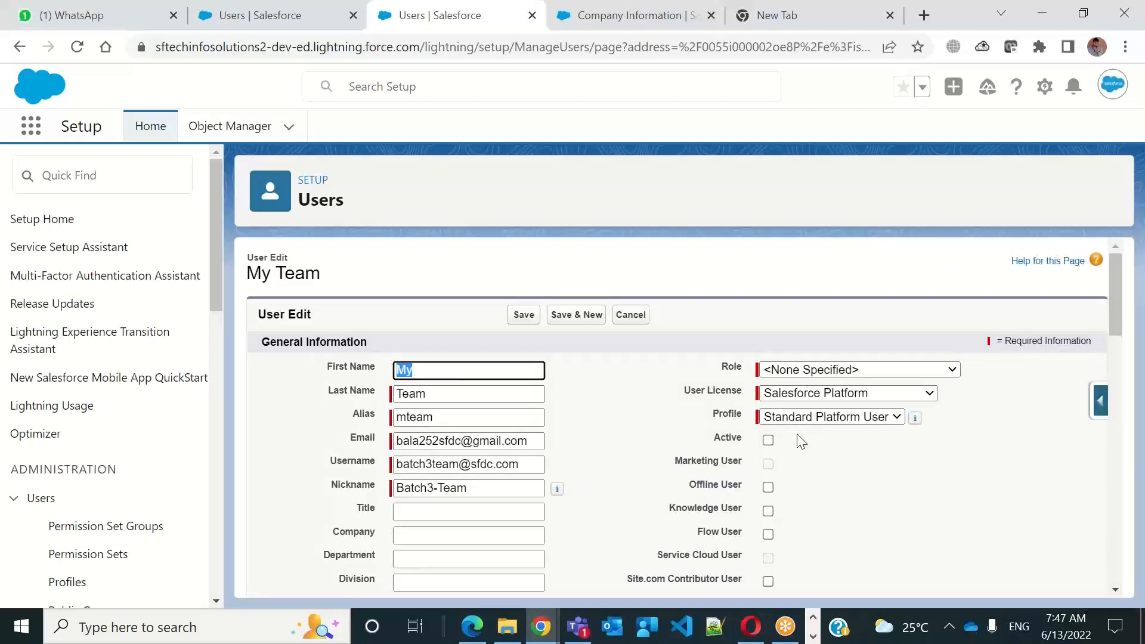
{"action": "left_click", "coordinate": [768, 440]}
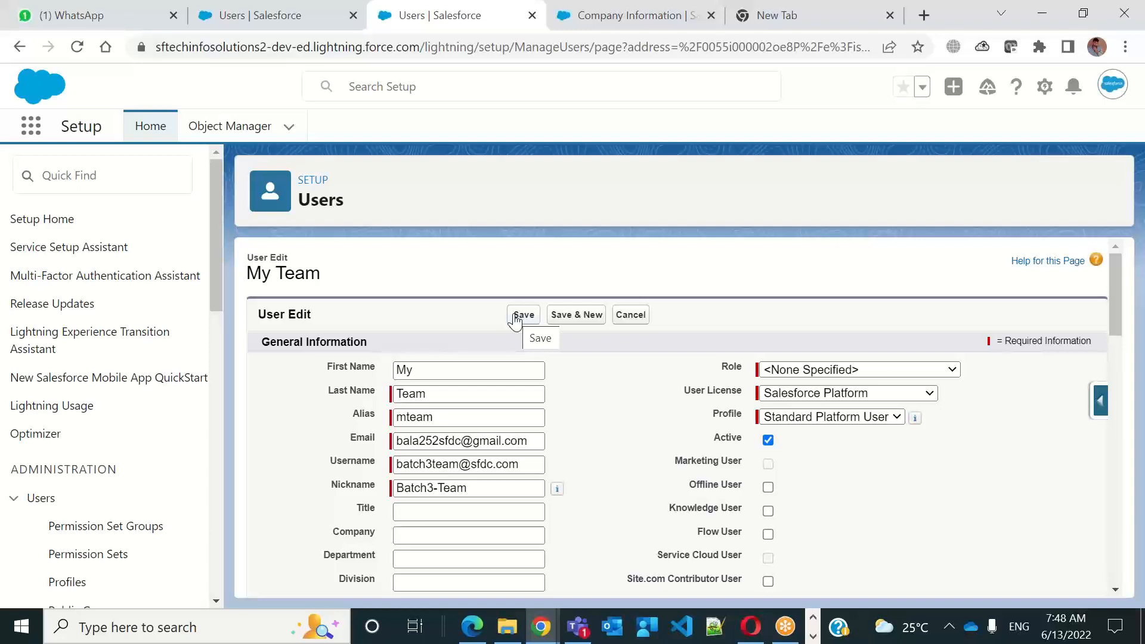
{"action": "left_click", "coordinate": [526, 319]}
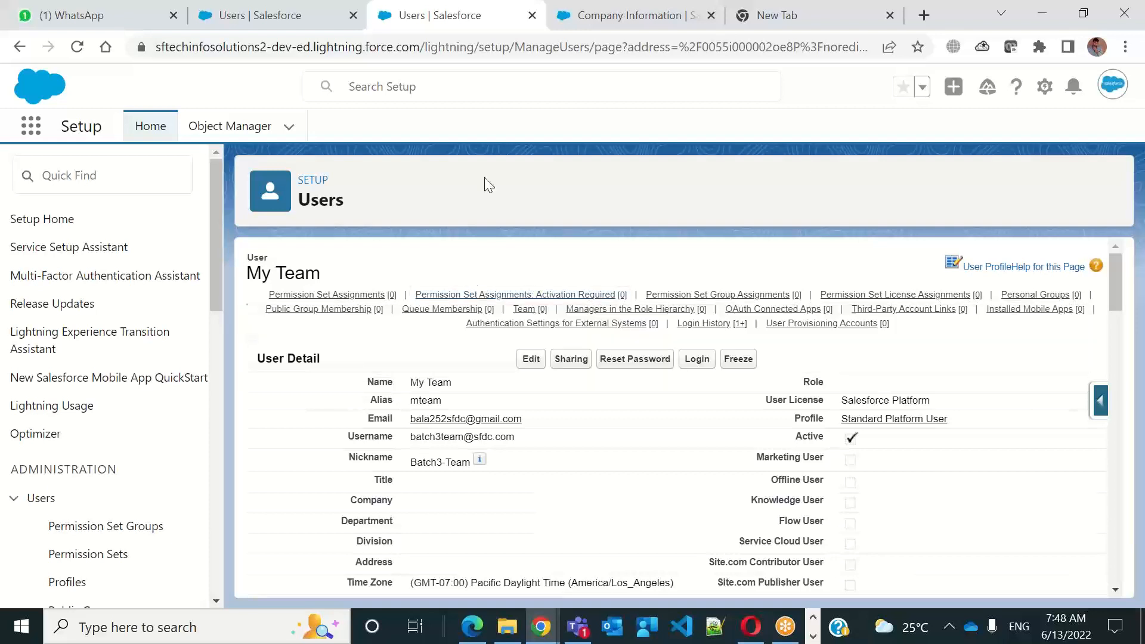
Search Google for a 7 minute timer in the empty browser tab
{"action": "left_click", "coordinate": [607, 26]}
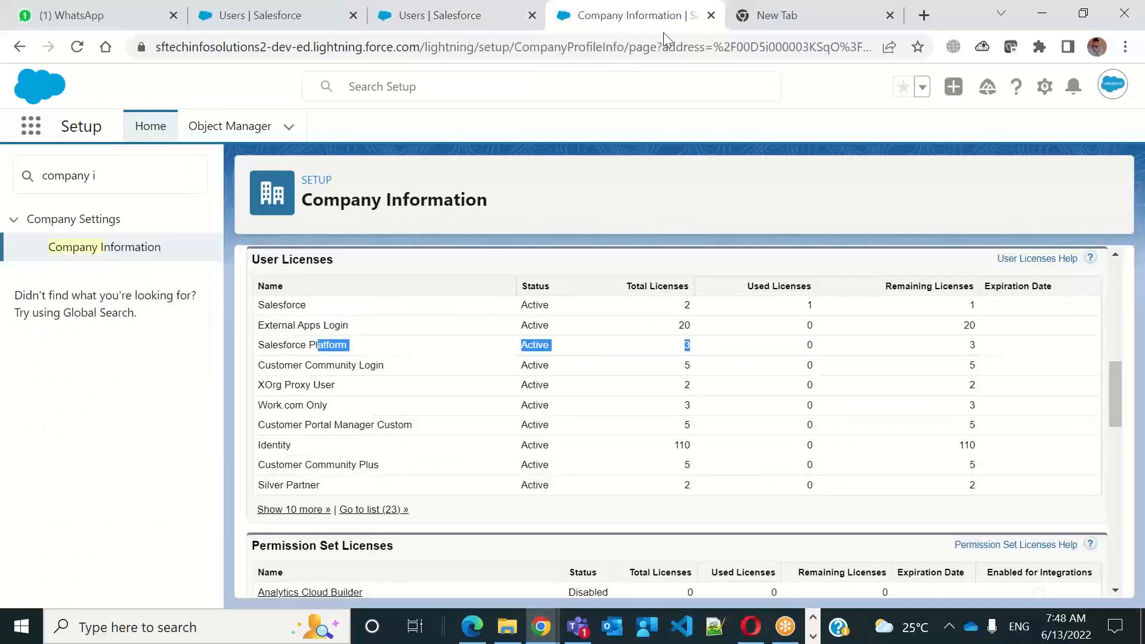
{"action": "left_click", "coordinate": [737, 27]}
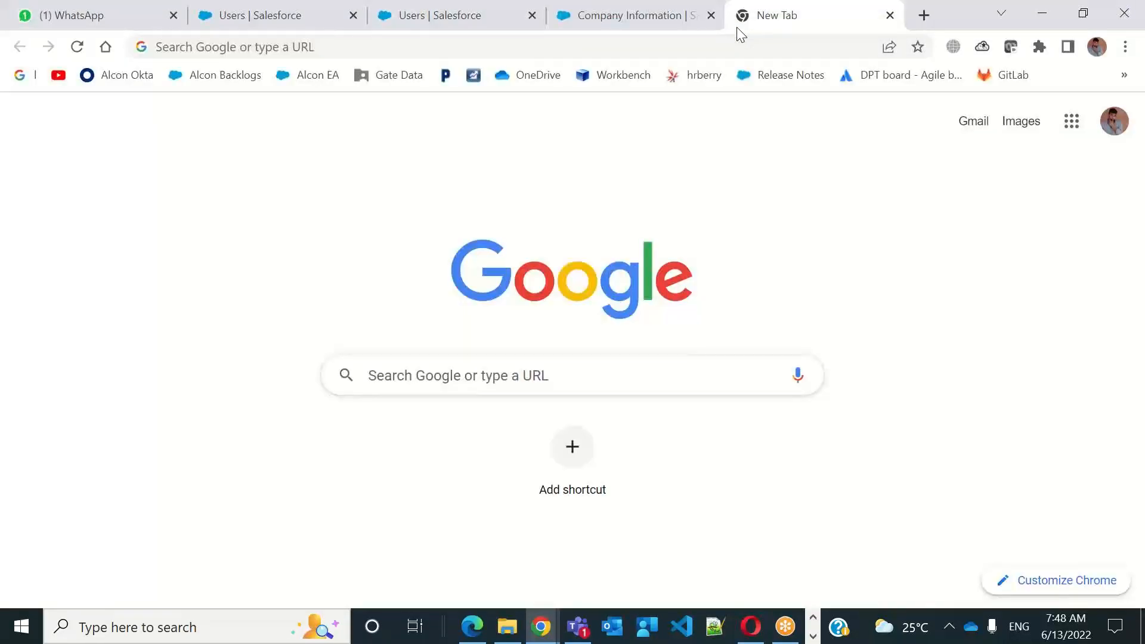
{"action": "left_click", "coordinate": [445, 376]}
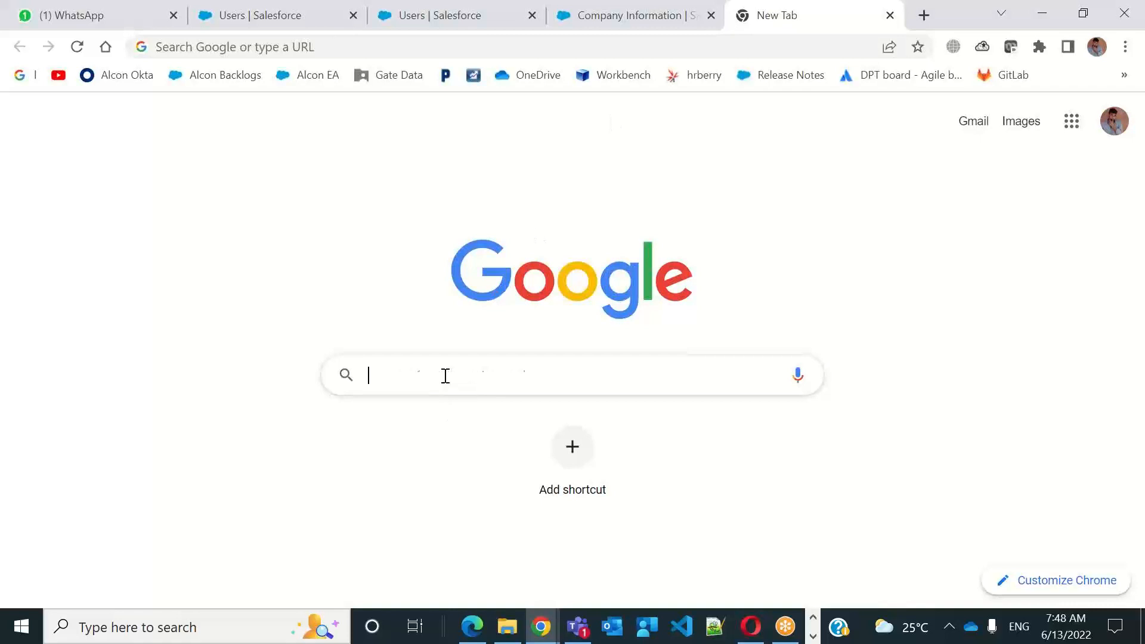
{"action": "type", "text": "7 m"}
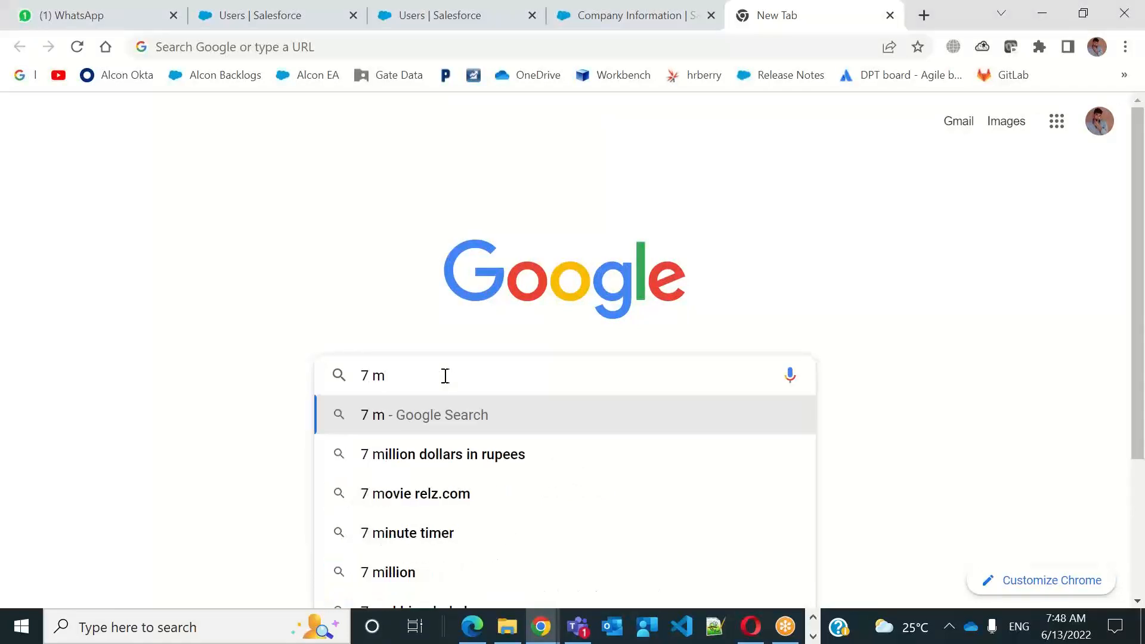
{"action": "left_click", "coordinate": [422, 540]}
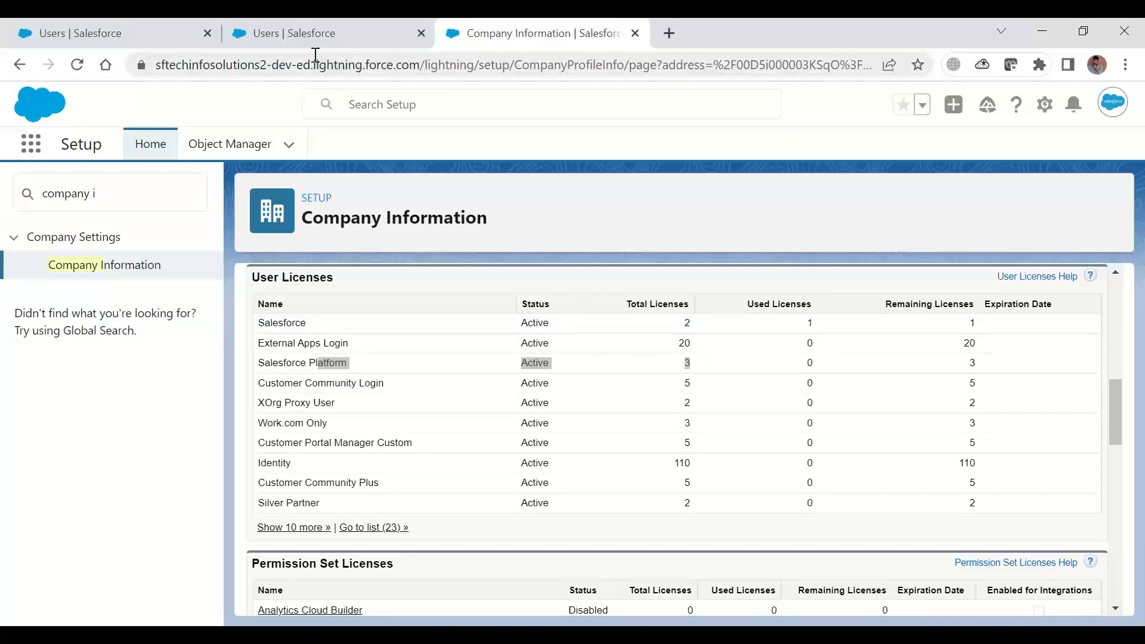
Return to the My Team user's Setup page and open Profiles in the Users section of Administration
{"action": "left_click", "coordinate": [283, 41]}
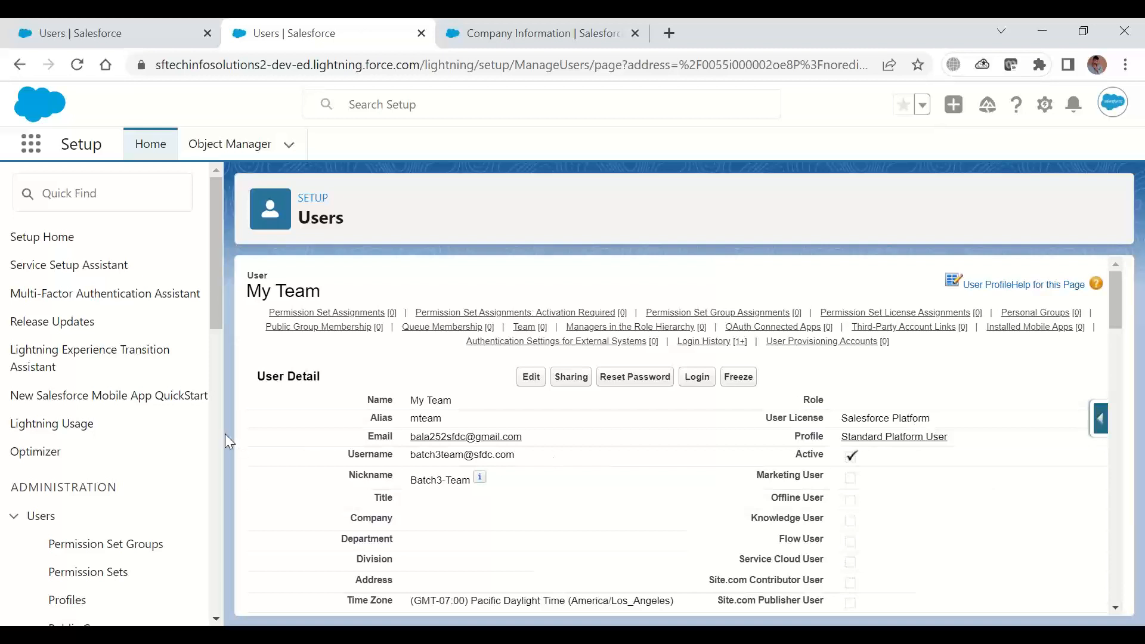
{"action": "left_click", "coordinate": [119, 198]}
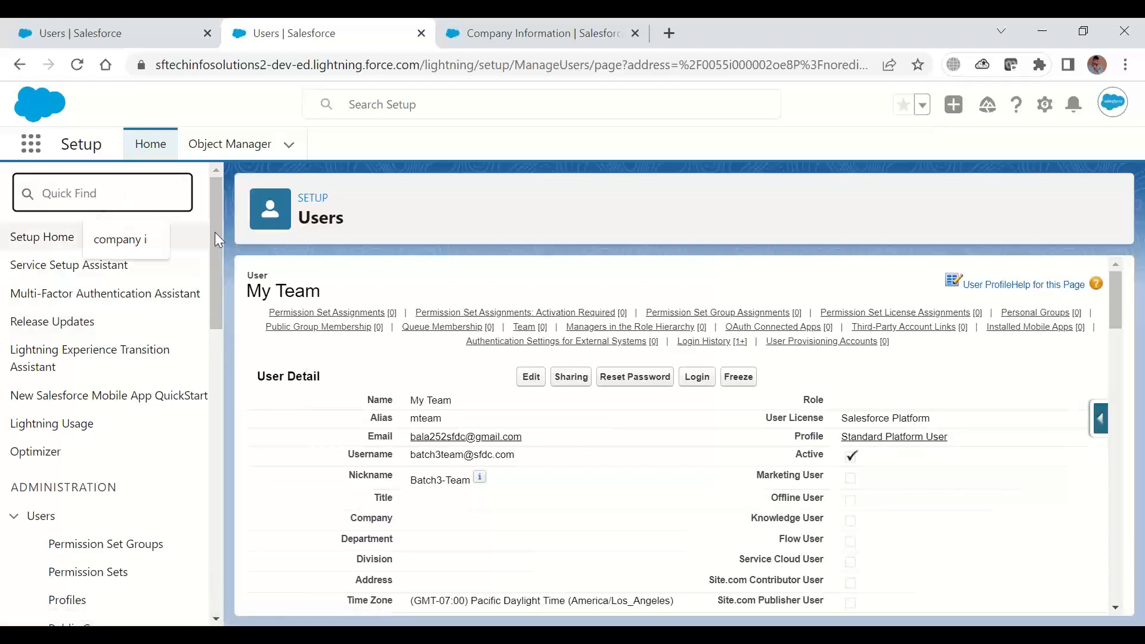
{"action": "mouse_move", "coordinate": [210, 220]}
{"action": "left_mouse_down"}
{"action": "mouse_move", "coordinate": [221, 270]}
{"action": "mouse_move", "coordinate": [215, 224]}
{"action": "left_mouse_up"}
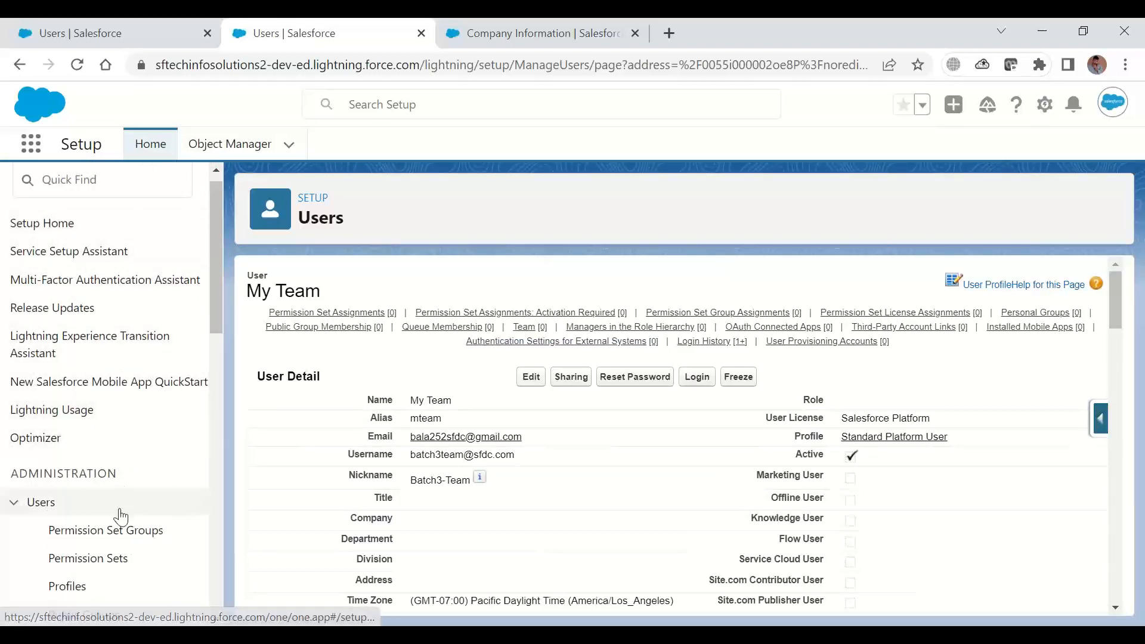
{"action": "left_click_drag", "start_coordinate": [217, 302], "coordinate": [217, 385]}
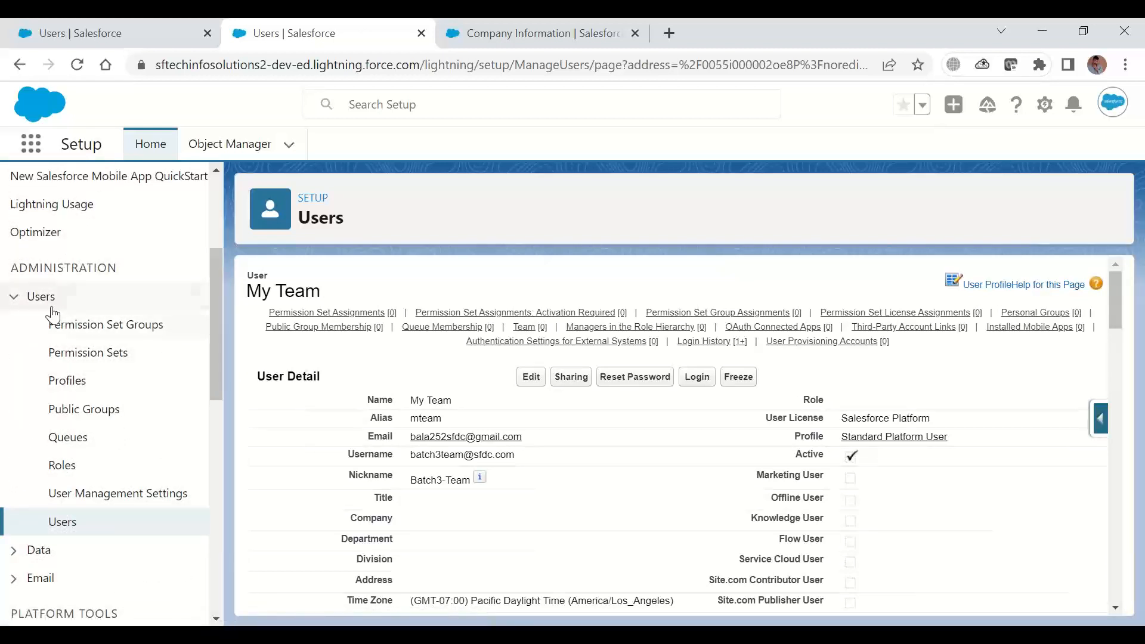
{"action": "left_click", "coordinate": [69, 386]}
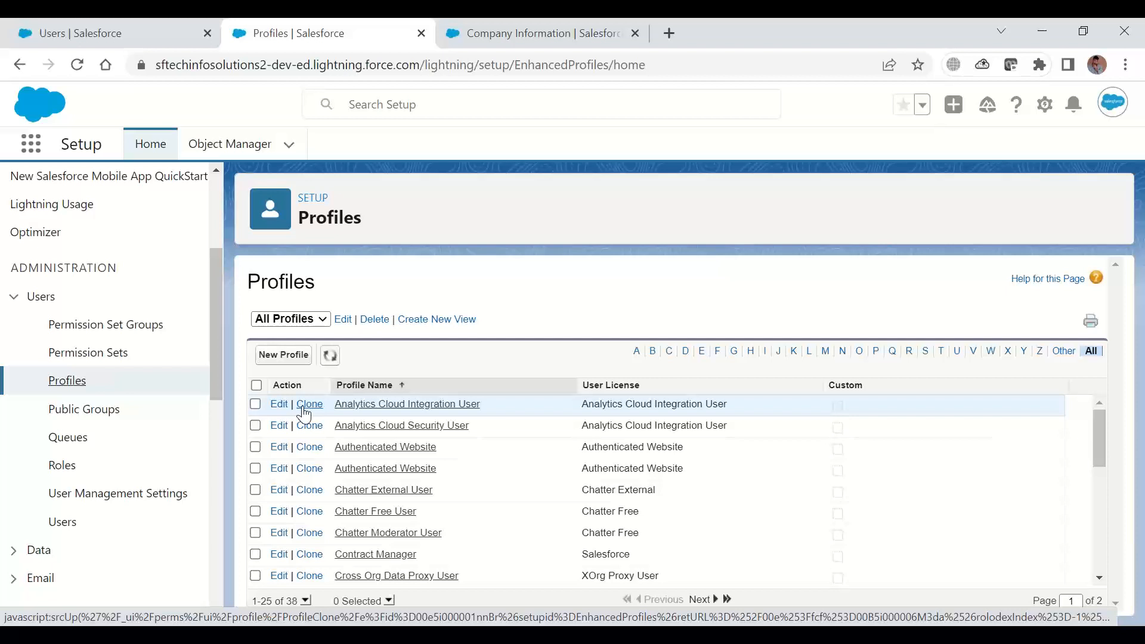
Sort the profile list so custom profiles come first and widen the Action column to show all its links
{"action": "left_click", "coordinate": [847, 388]}
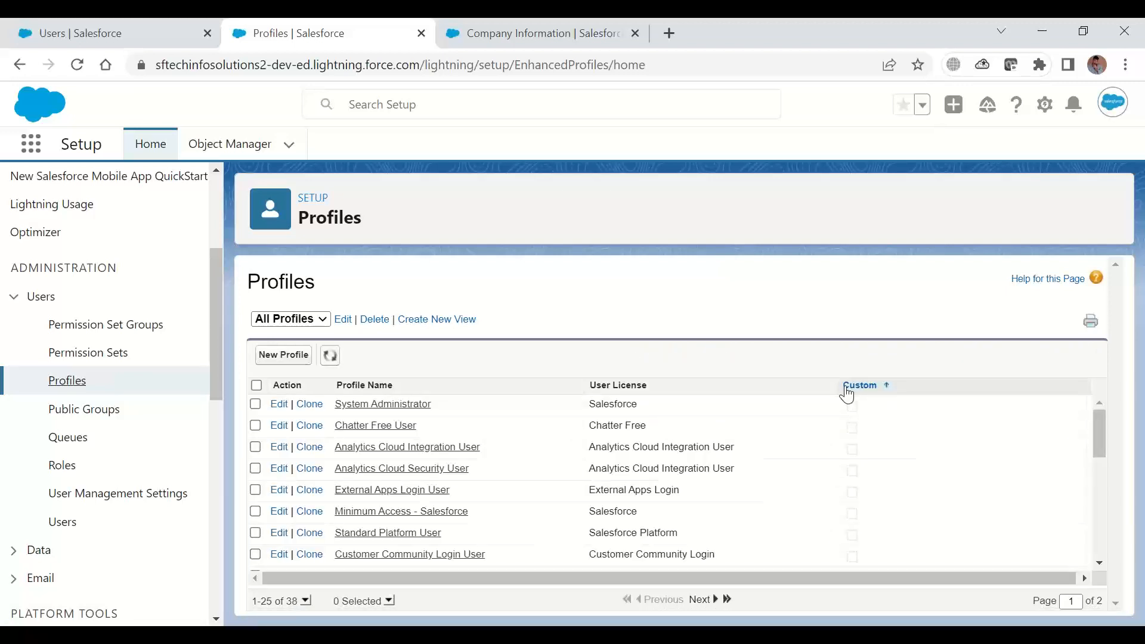
{"action": "left_click", "coordinate": [847, 388]}
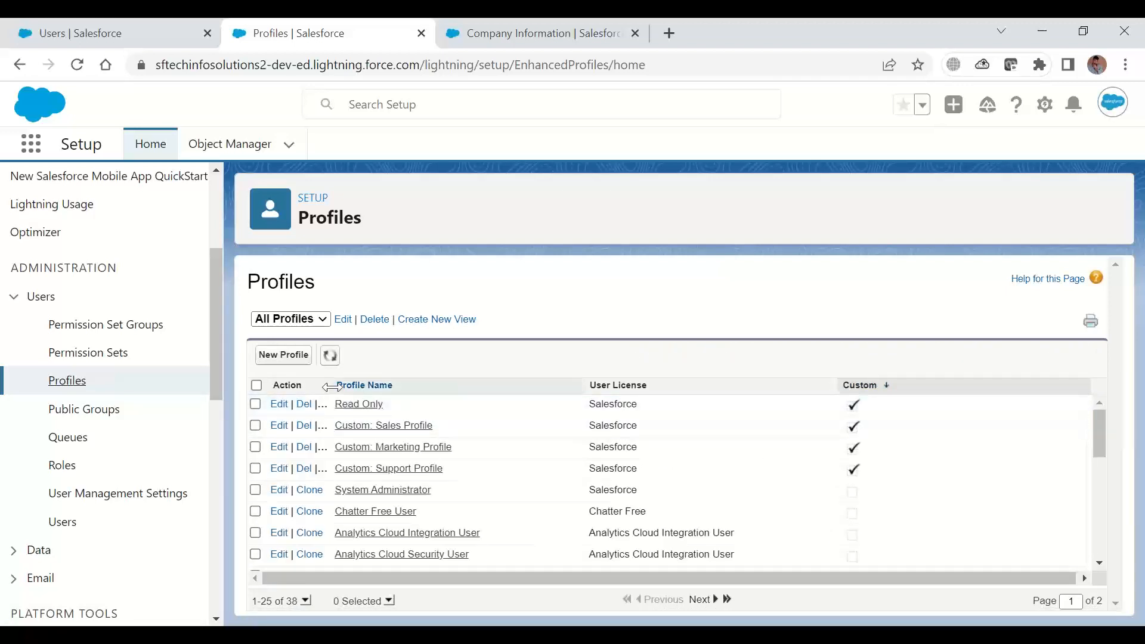
{"action": "left_click_drag", "start_coordinate": [332, 388], "coordinate": [396, 387]}
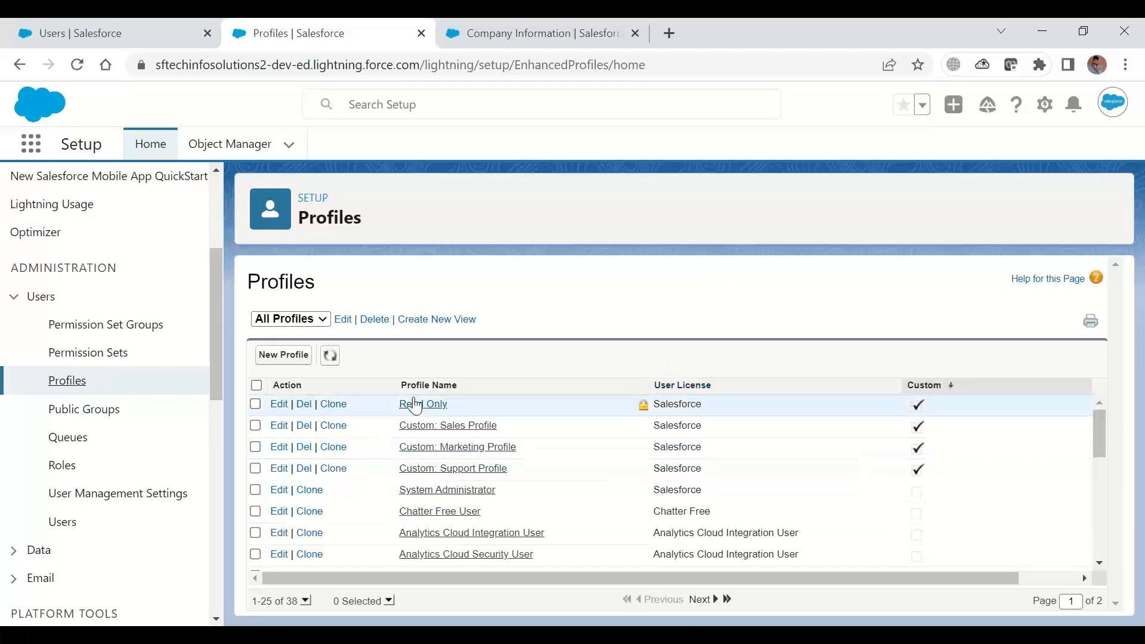
Start a new profile and choose System Administrator as the existing profile to clone from
{"action": "left_click", "coordinate": [281, 361]}
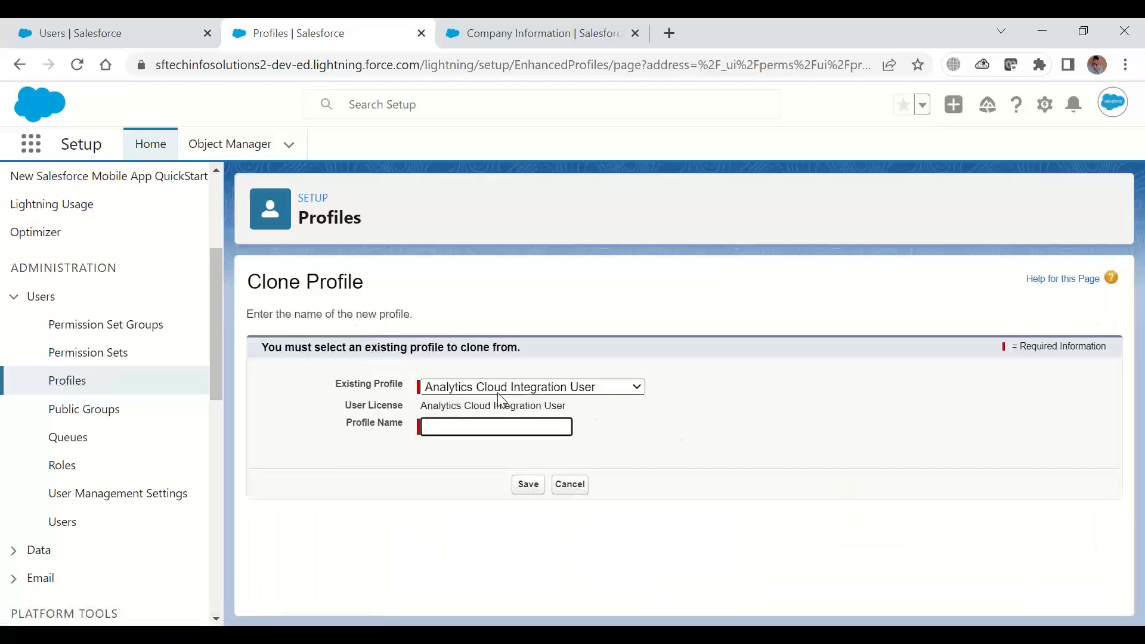
{"action": "left_click", "coordinate": [504, 392]}
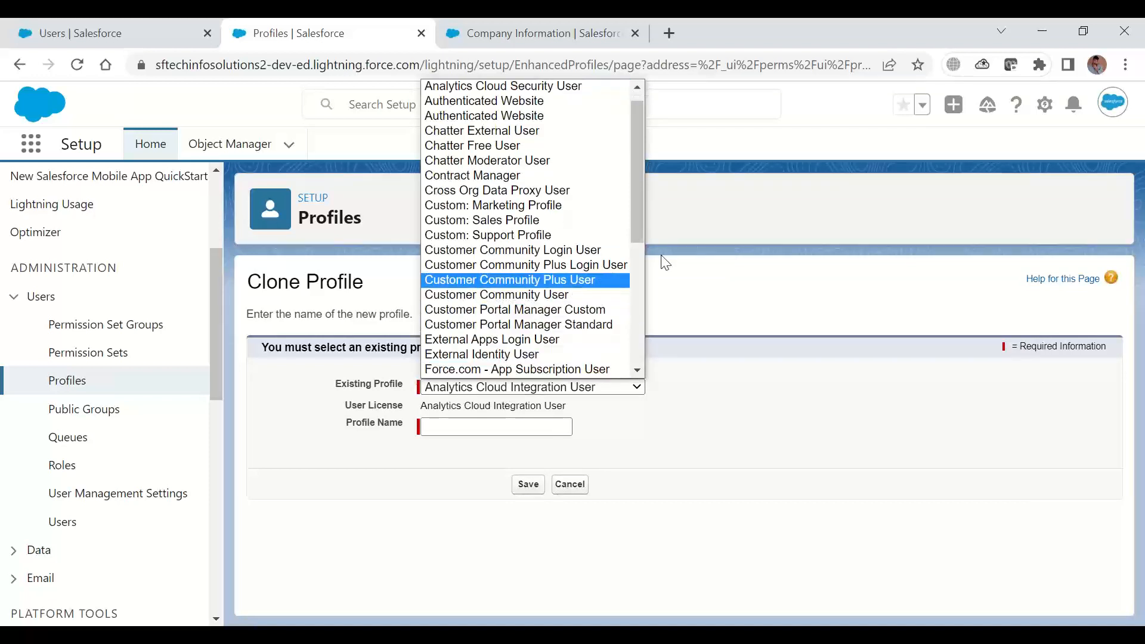
{"action": "left_click_drag", "start_coordinate": [639, 210], "coordinate": [639, 422]}
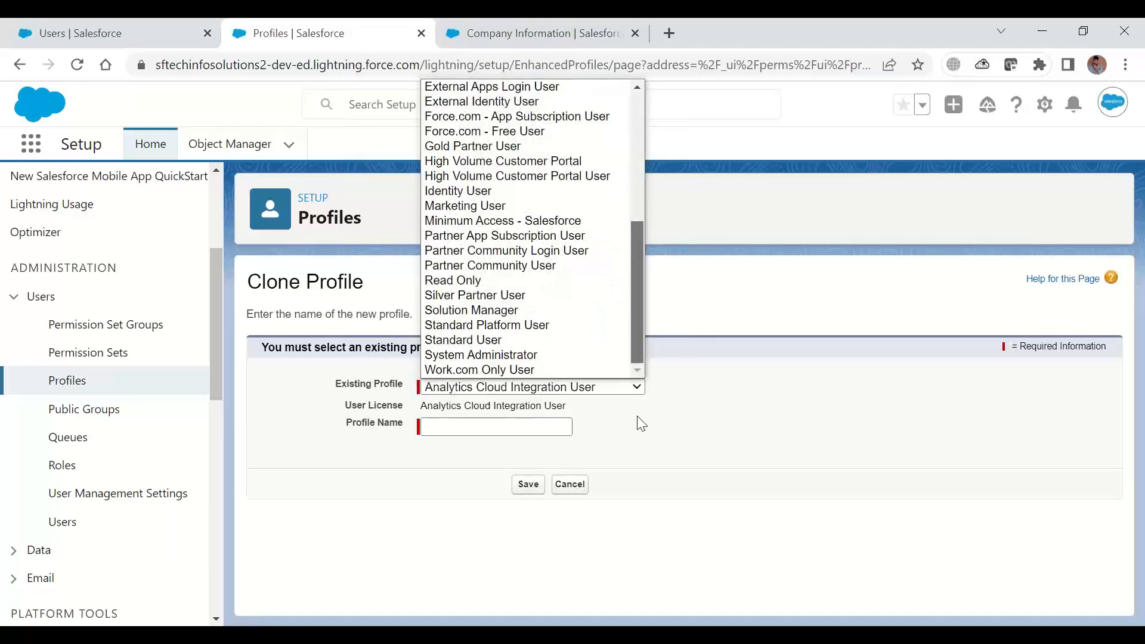
{"action": "left_click", "coordinate": [497, 355]}
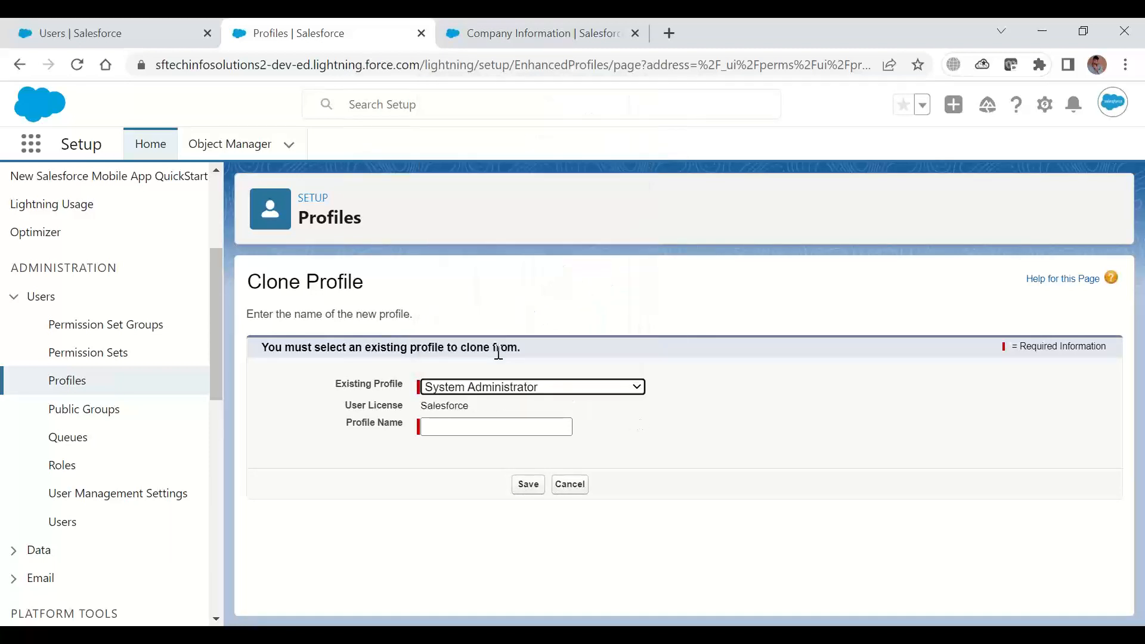
Name the cloned profile System Admin Custom and save it
{"action": "left_click", "coordinate": [481, 426]}
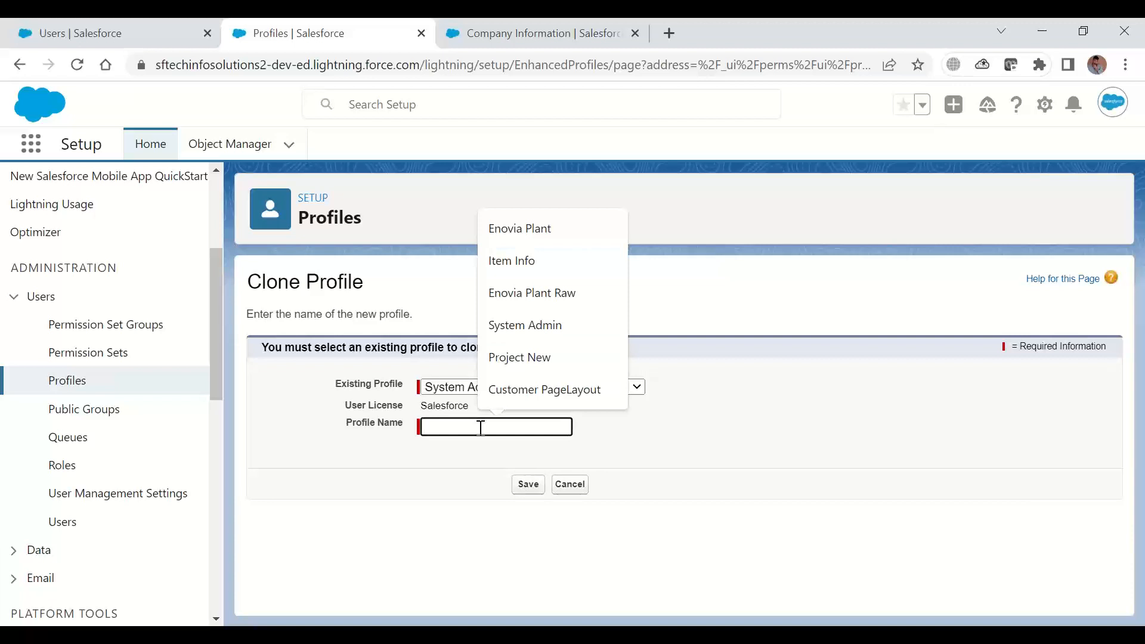
{"action": "type", "text": "Sys"}
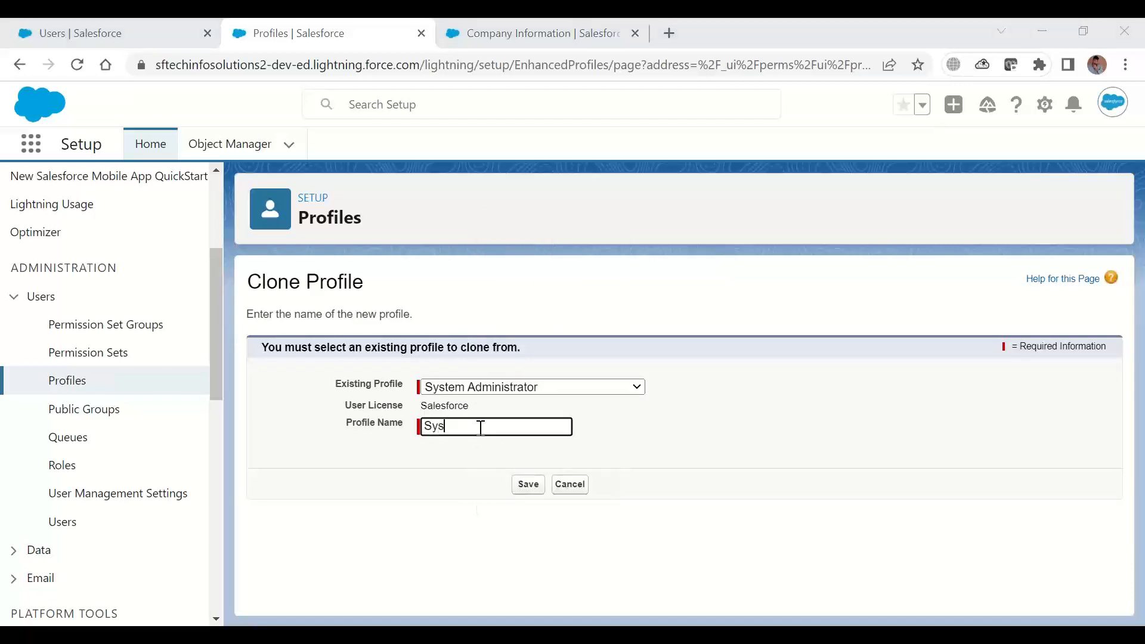
{"action": "left_click", "coordinate": [481, 427]}
{"action": "type", "text": "tem"}
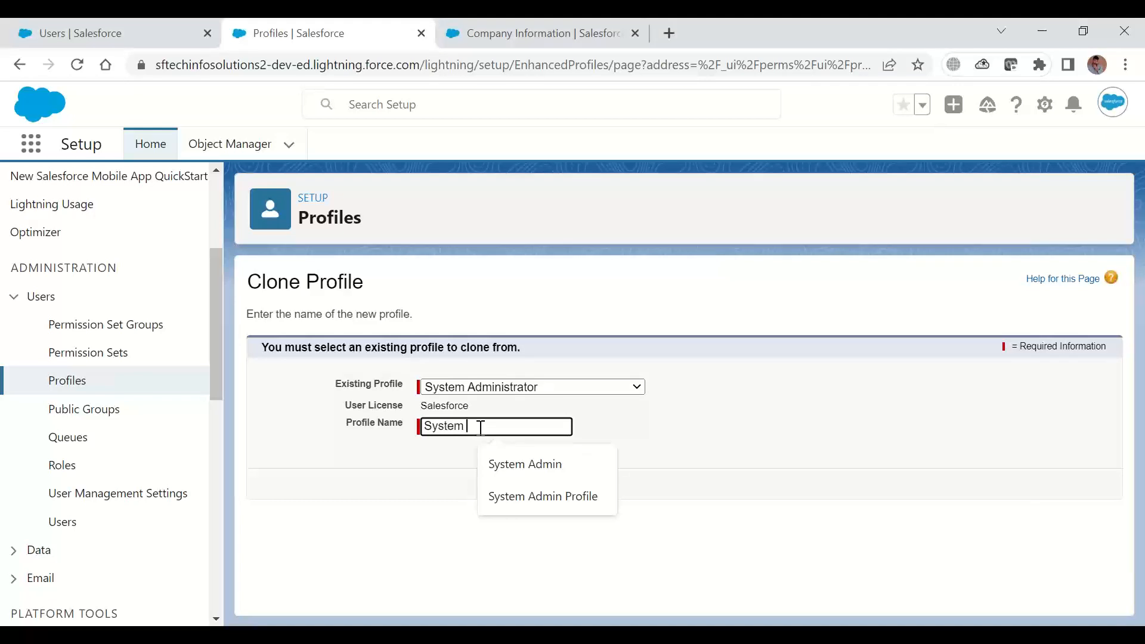
{"action": "type", "text": " Admin CR"}
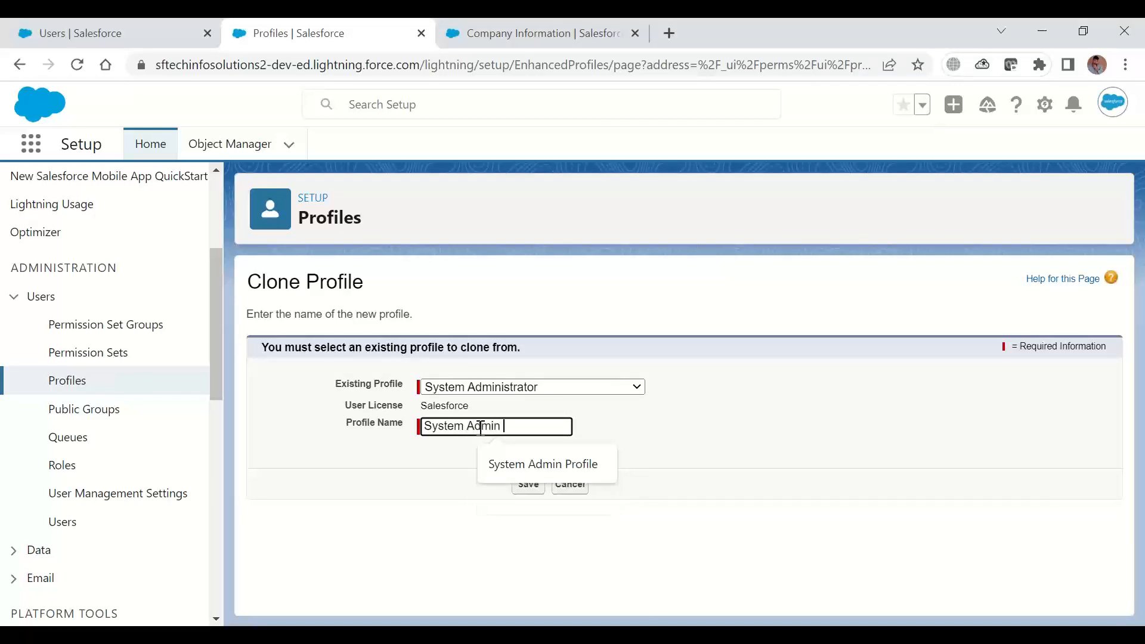
{"action": "key", "text": "BackSpace"}
{"action": "key", "text": "BackSpace"}
{"action": "type", "text": "Custom"}
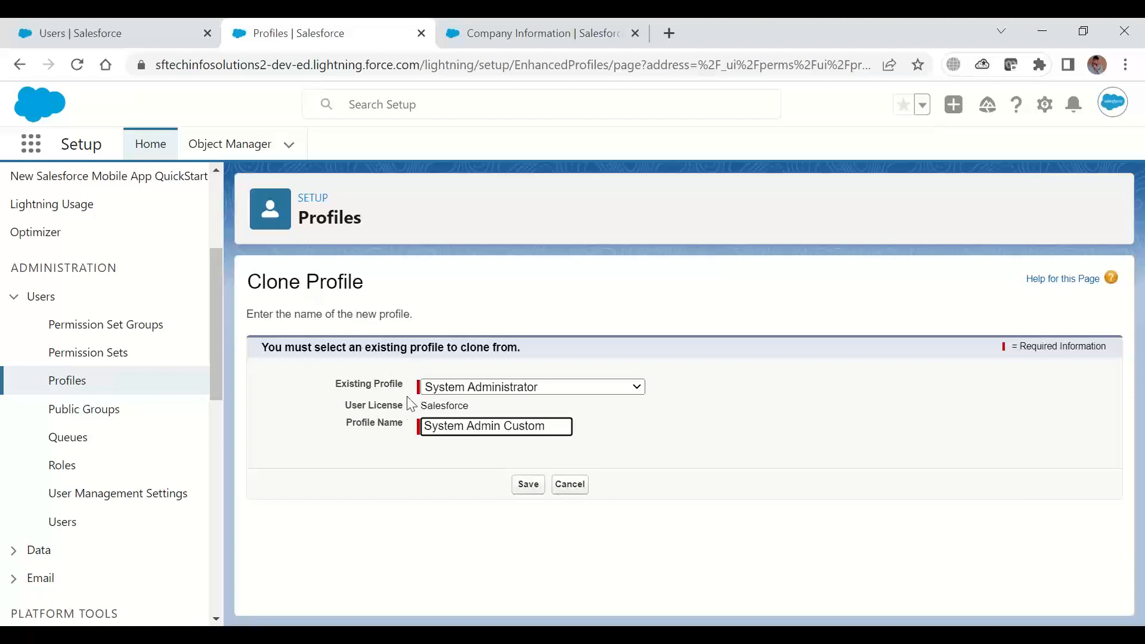
{"action": "double_click", "coordinate": [362, 384]}
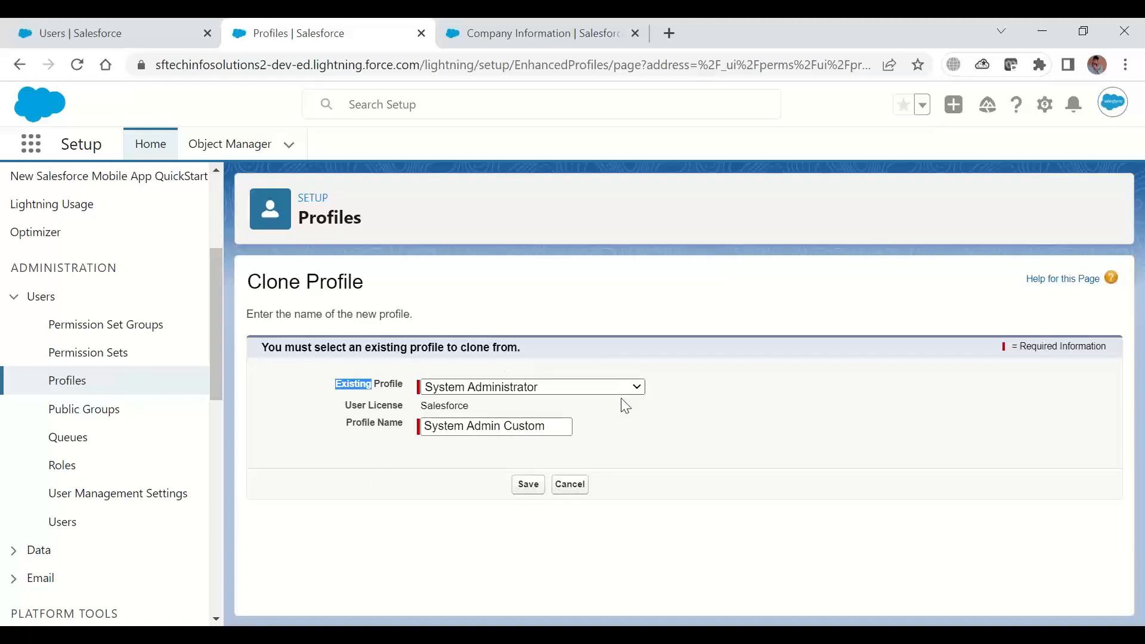
{"action": "left_click", "coordinate": [528, 486]}
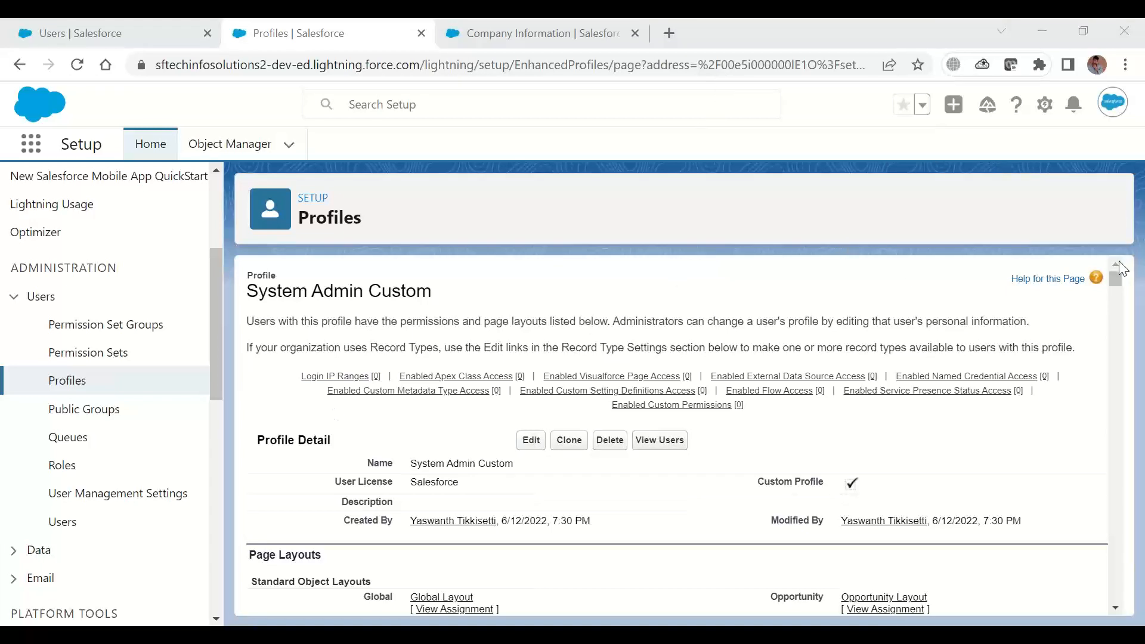
Review the profile's page layouts down to Field-Level Security and open the field-level security for the standard Account object
{"action": "mouse_move", "coordinate": [1113, 277]}
{"action": "left_mouse_down"}
{"action": "mouse_move", "coordinate": [1111, 599]}
{"action": "mouse_move", "coordinate": [1101, 270]}
{"action": "mouse_move", "coordinate": [1115, 285]}
{"action": "left_mouse_up"}
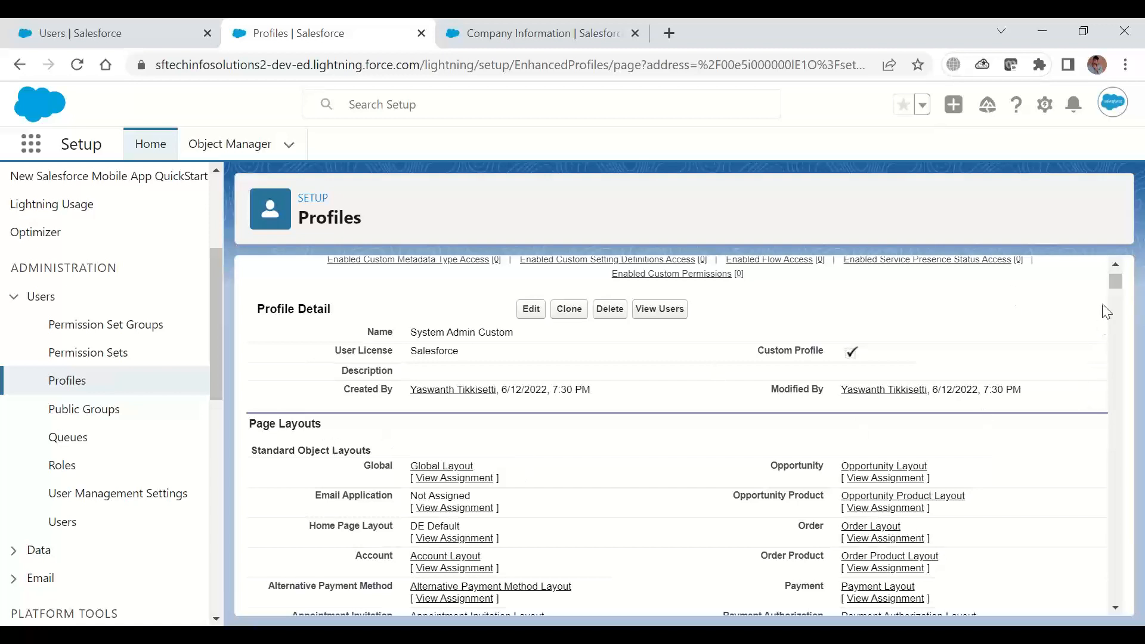
{"action": "scroll", "coordinate": [1116, 291], "scroll_direction": "down", "scroll_amount": 2}
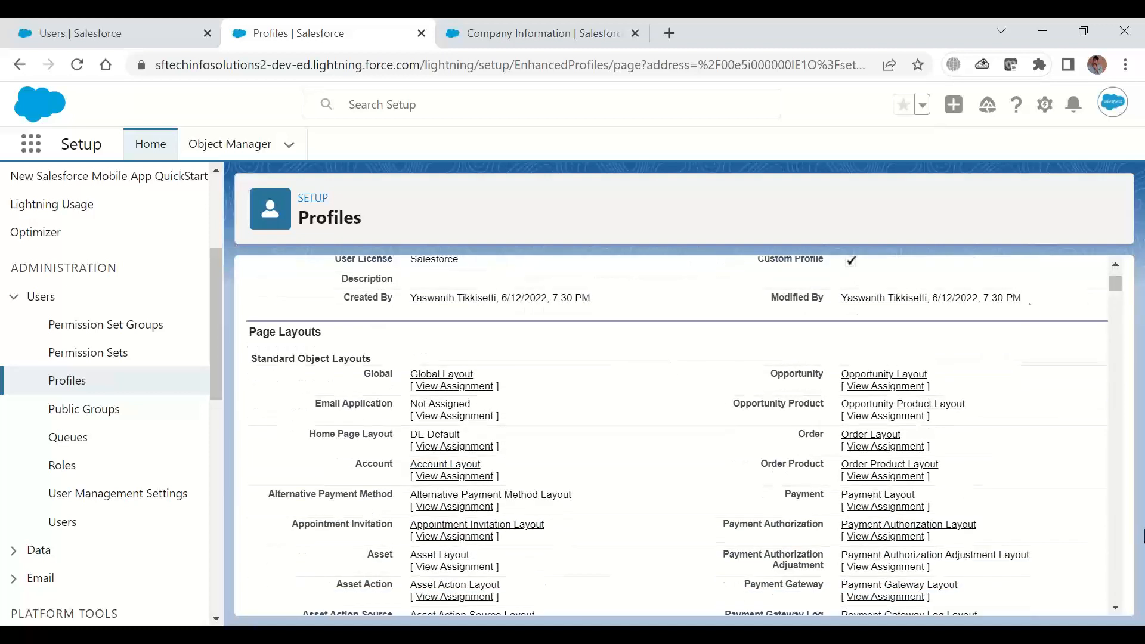
{"action": "left_click", "coordinate": [1117, 610]}
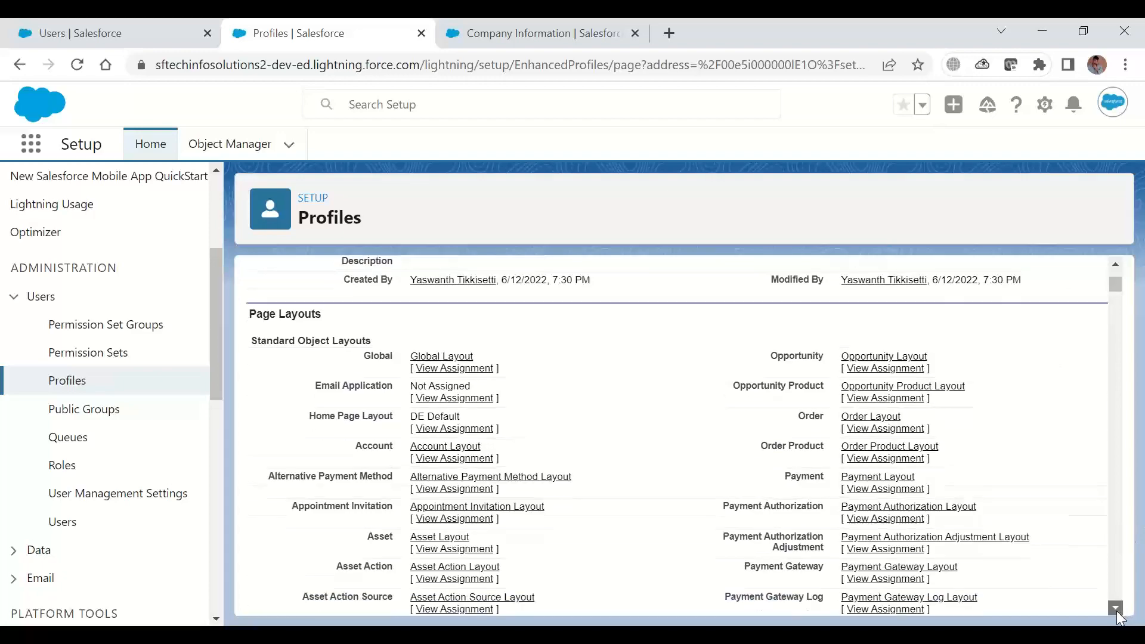
{"action": "left_click_drag", "start_coordinate": [1117, 611], "coordinate": [1117, 611]}
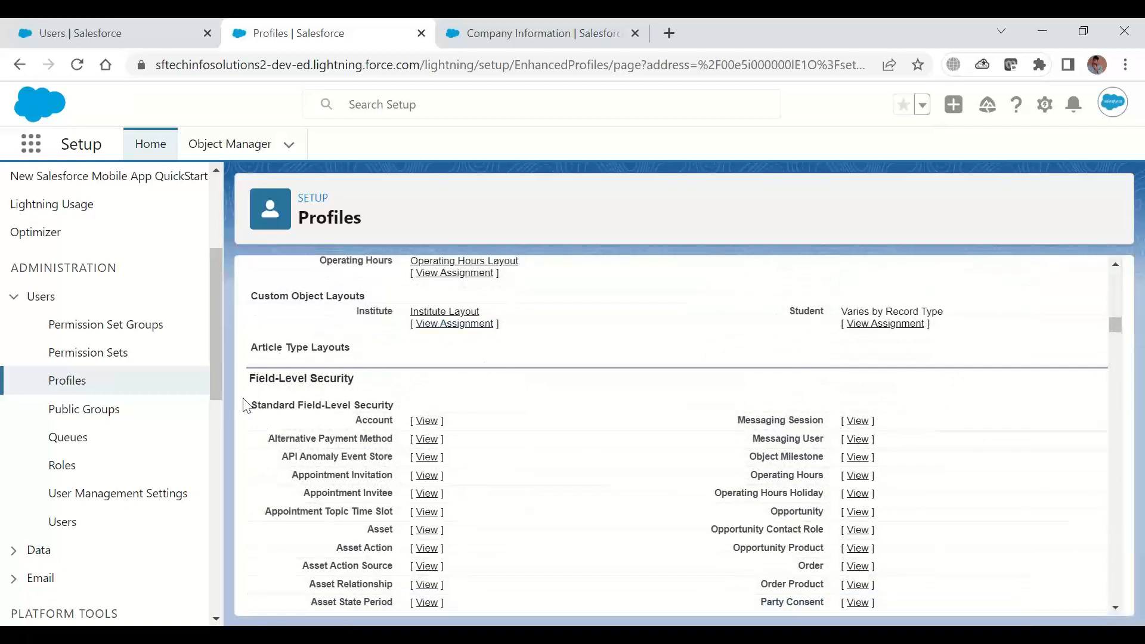
{"action": "left_click_drag", "start_coordinate": [250, 379], "coordinate": [363, 389]}
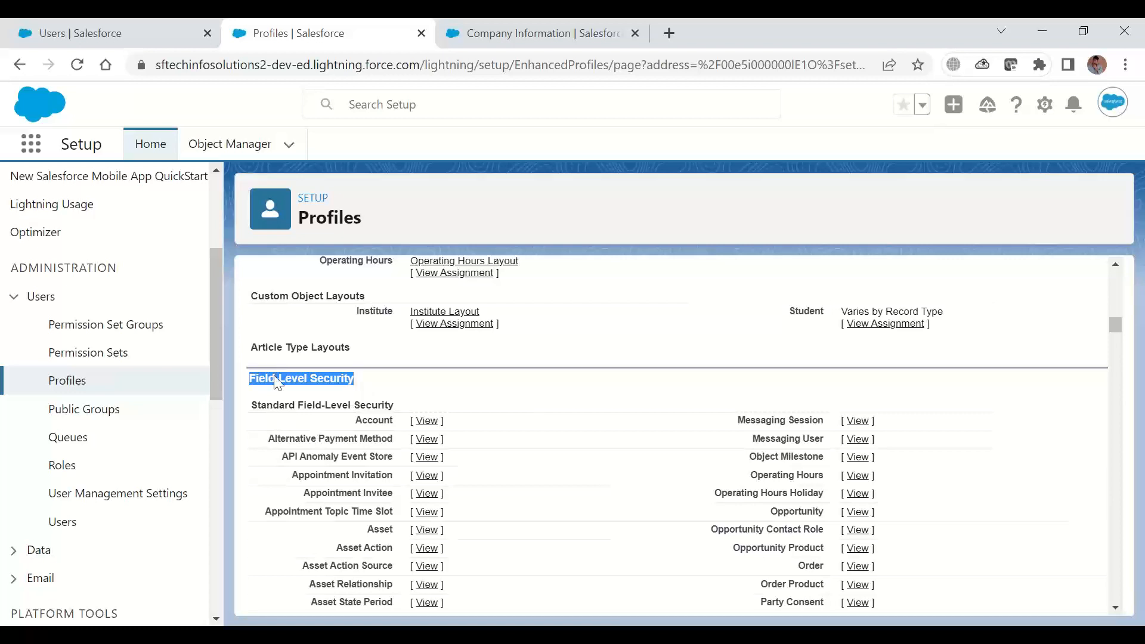
{"action": "left_click_drag", "start_coordinate": [356, 421], "coordinate": [393, 421]}
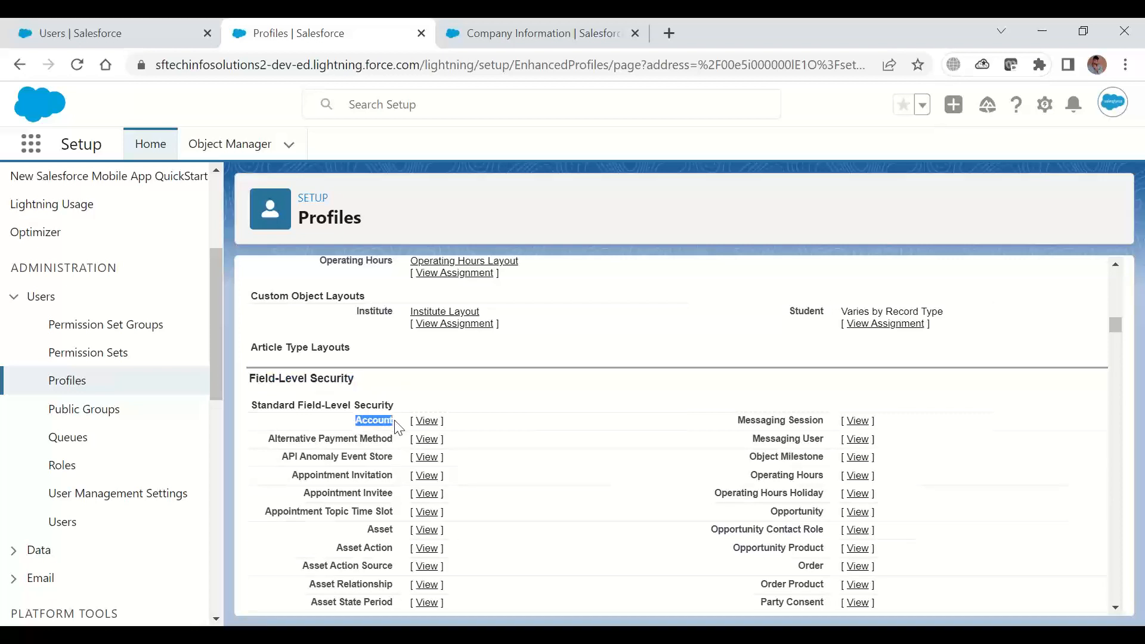
{"action": "left_click", "coordinate": [432, 427]}
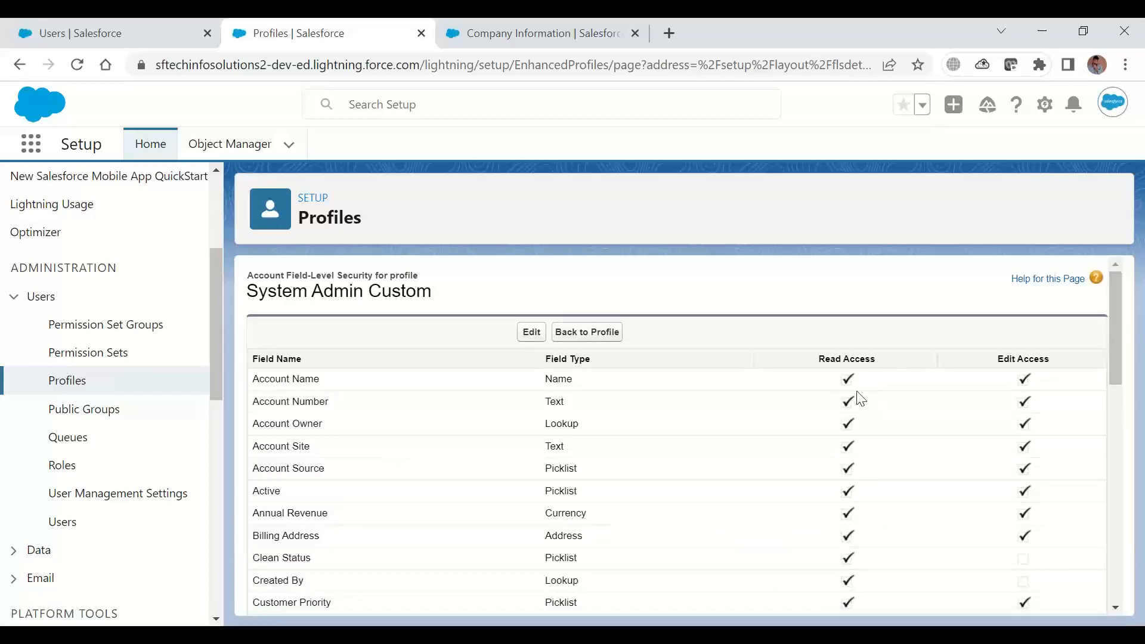
Open the Account field-level security for editing, examine the Read and Edit Access settings, and leave without saving
{"action": "left_click", "coordinate": [530, 335]}
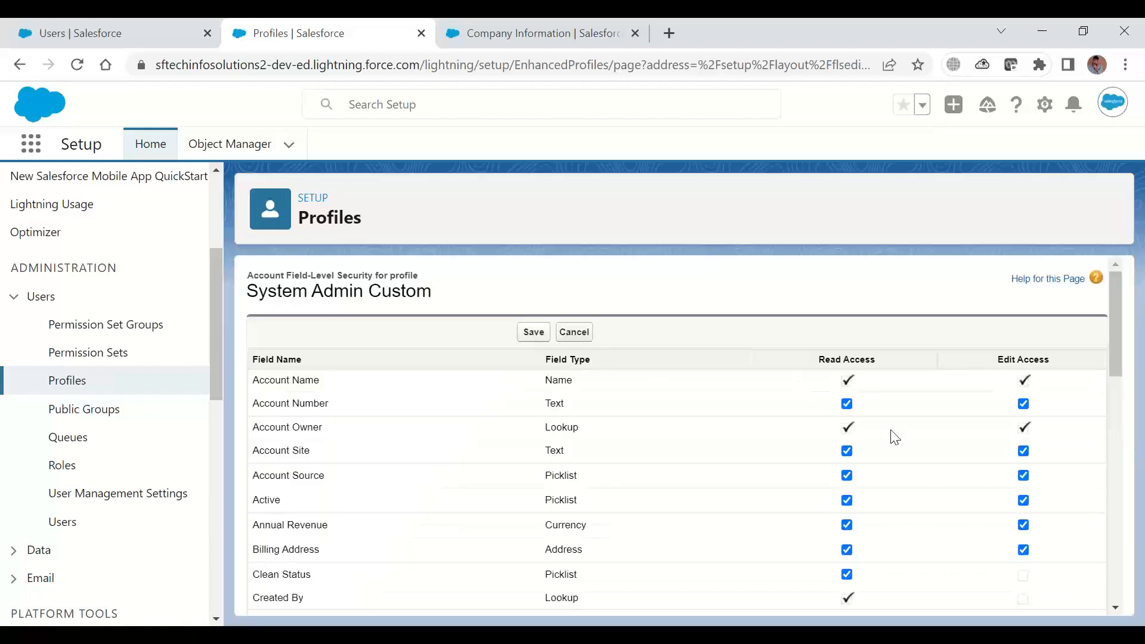
{"action": "mouse_move", "coordinate": [1120, 297]}
{"action": "left_mouse_down"}
{"action": "mouse_move", "coordinate": [1138, 548]}
{"action": "mouse_move", "coordinate": [1118, 402]}
{"action": "mouse_move", "coordinate": [1126, 296]}
{"action": "left_mouse_up"}
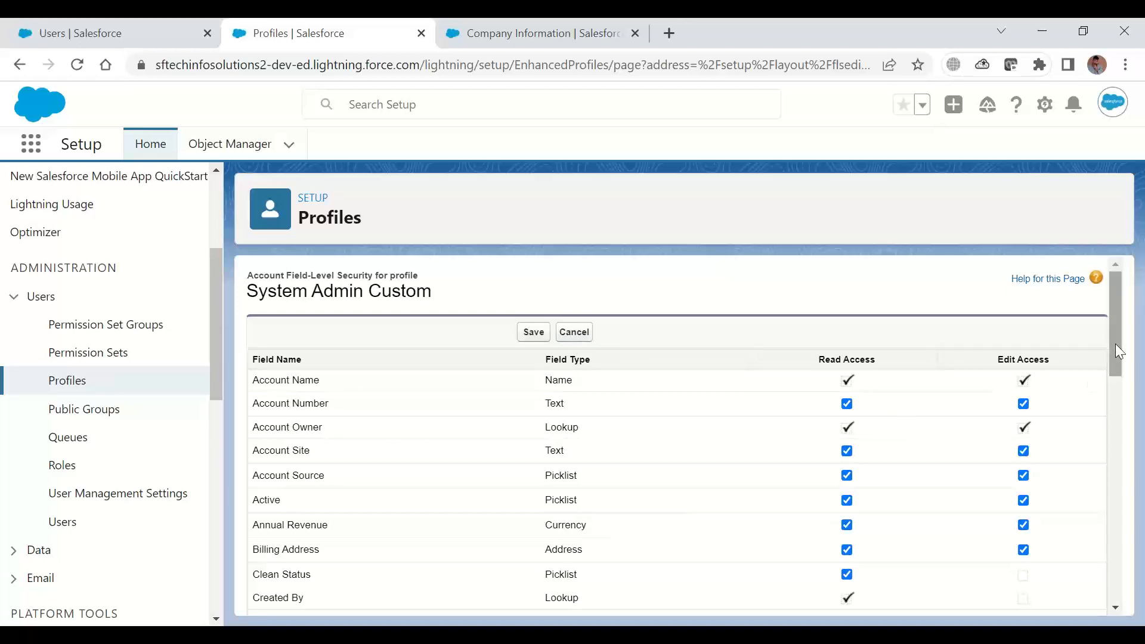
{"action": "left_click_drag", "start_coordinate": [1115, 343], "coordinate": [1115, 442]}
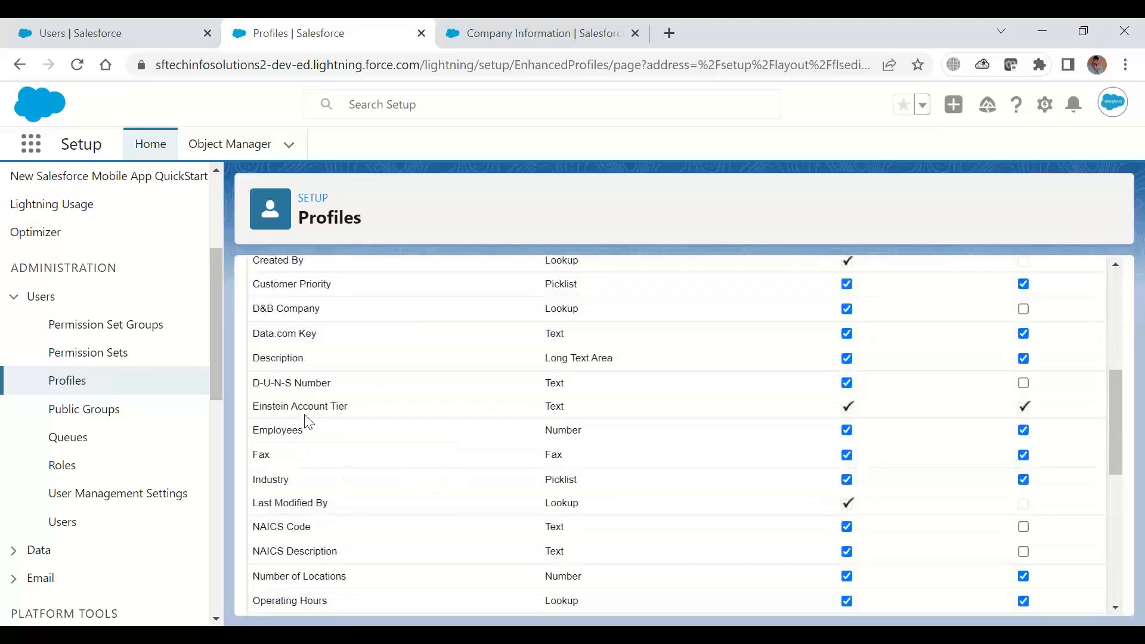
{"action": "left_click_drag", "start_coordinate": [315, 406], "coordinate": [479, 426]}
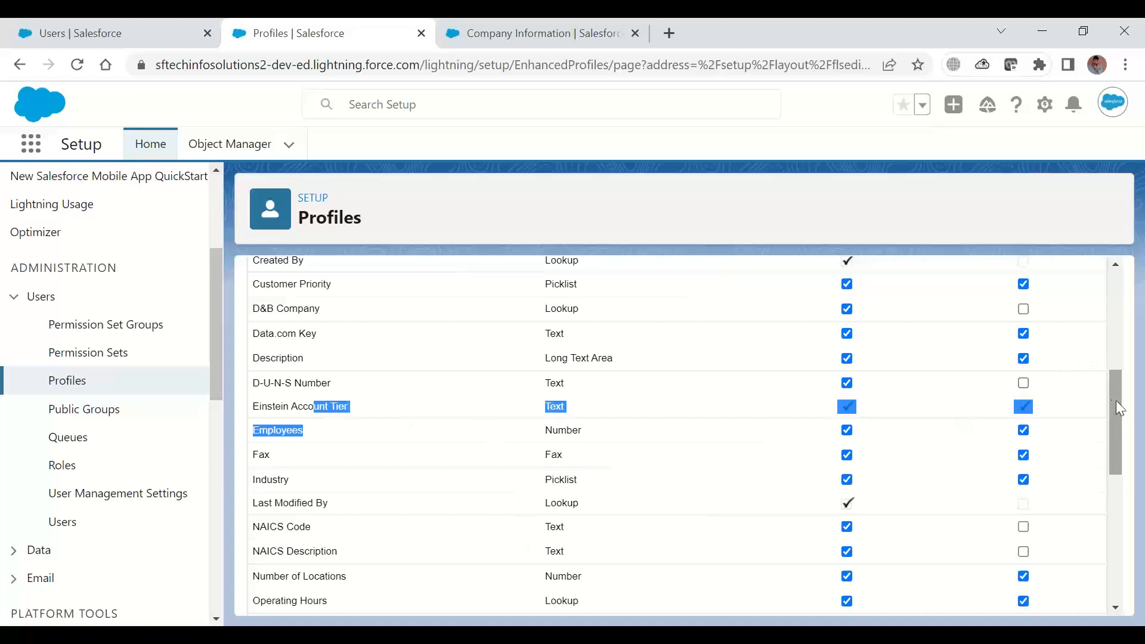
{"action": "left_click_drag", "start_coordinate": [1117, 401], "coordinate": [1125, 294]}
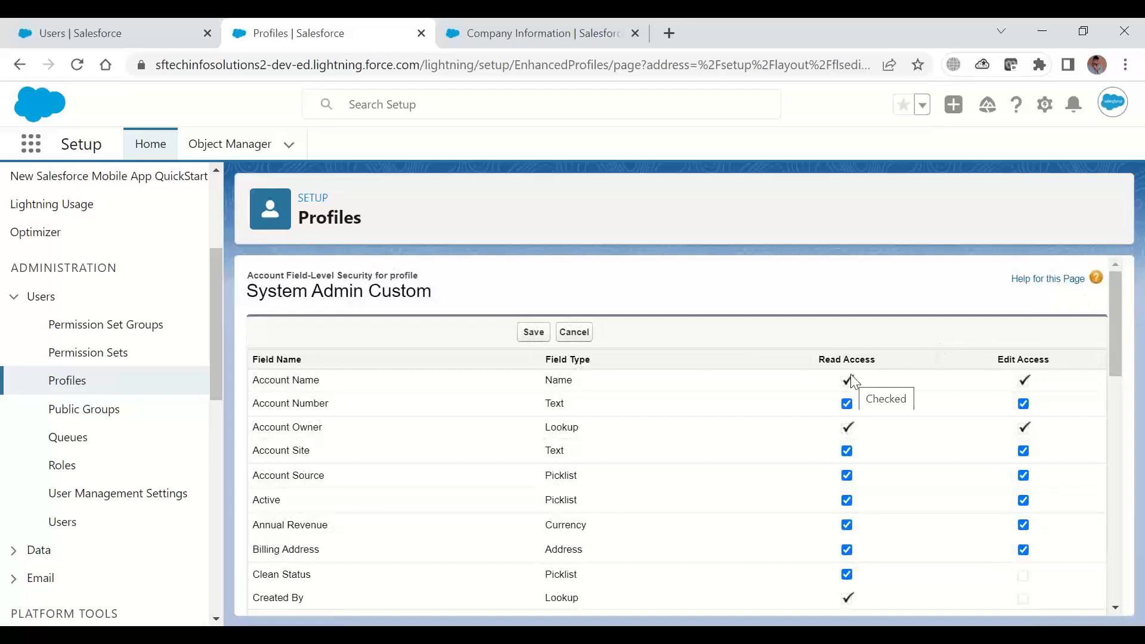
{"action": "left_click", "coordinate": [574, 332]}
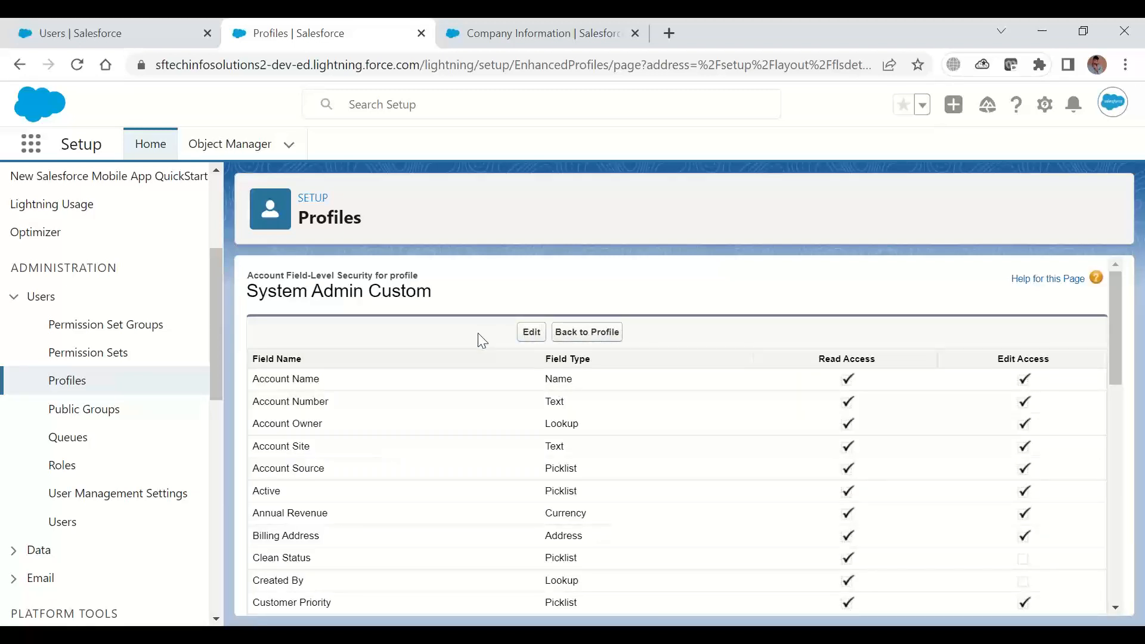
Search the page text for "stude" and replace the search term with "Insti"
{"action": "key", "text": "ctrl+f"}
{"action": "type", "text": "stude"}
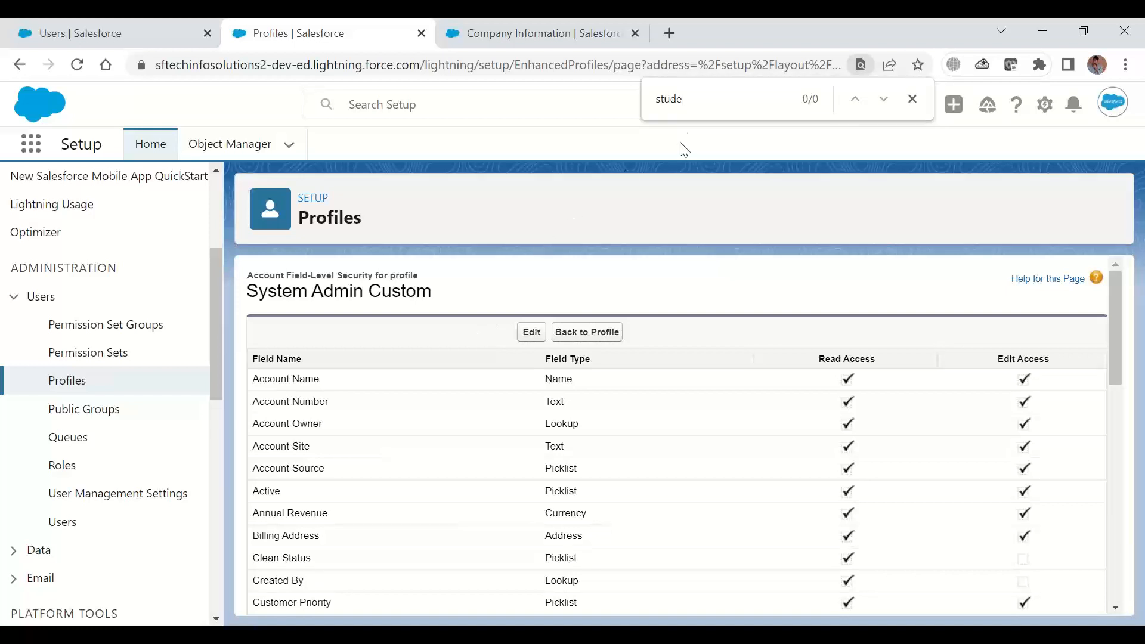
{"action": "key", "text": "BackSpace"}
{"action": "key", "text": "BackSpace"}
{"action": "key", "text": "BackSpace"}
{"action": "key", "text": "BackSpace"}
{"action": "key", "text": "BackSpace"}
{"action": "type", "text": "Insti"}
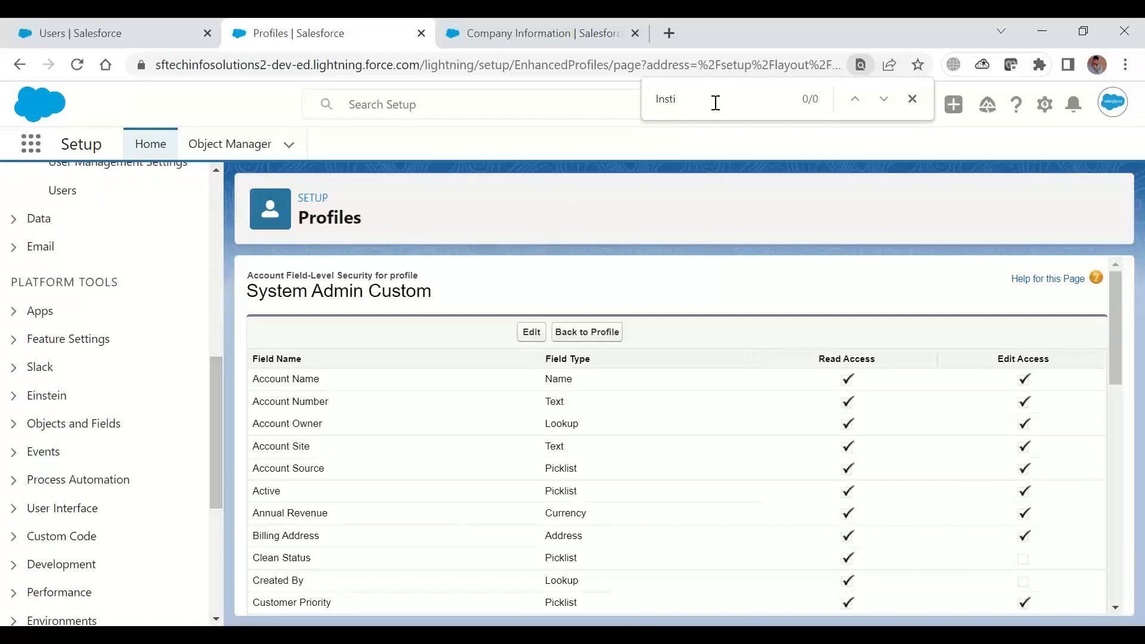
Return to the System Admin Custom profile and open the custom field-level security for the Institute object
{"action": "left_click", "coordinate": [606, 336]}
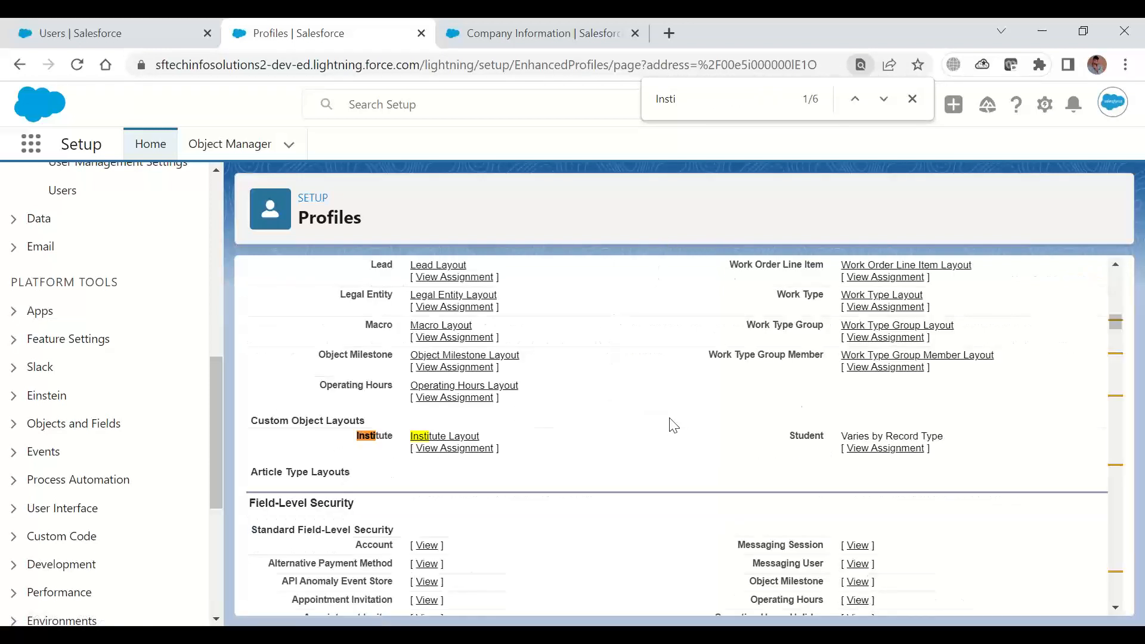
{"action": "left_click", "coordinate": [1115, 606]}
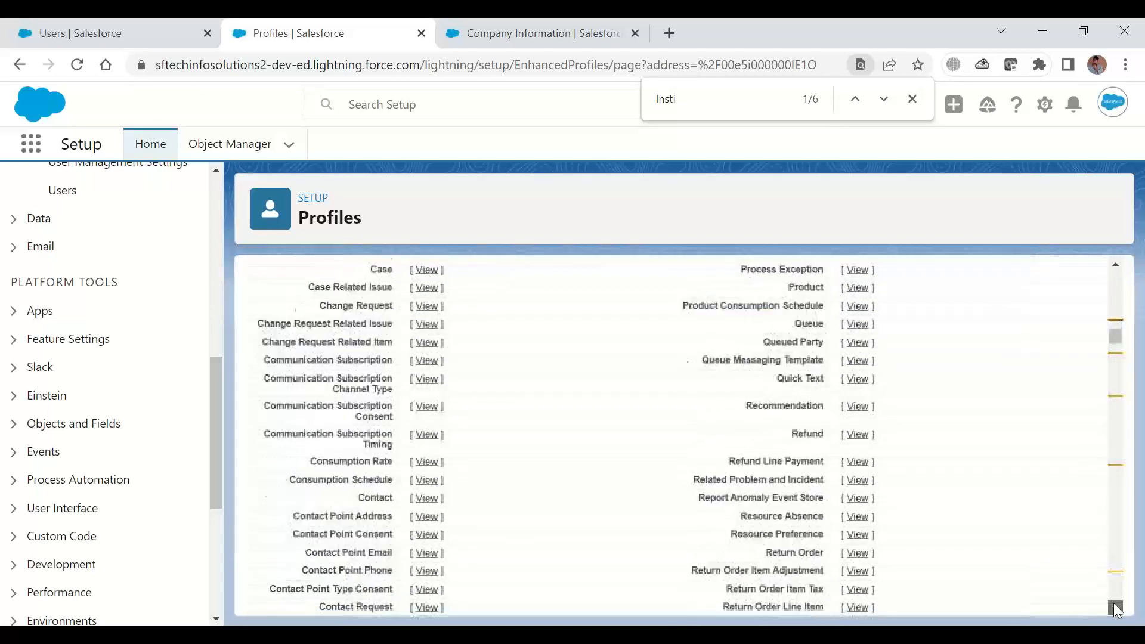
{"action": "left_click_drag", "start_coordinate": [1116, 610], "coordinate": [1116, 610]}
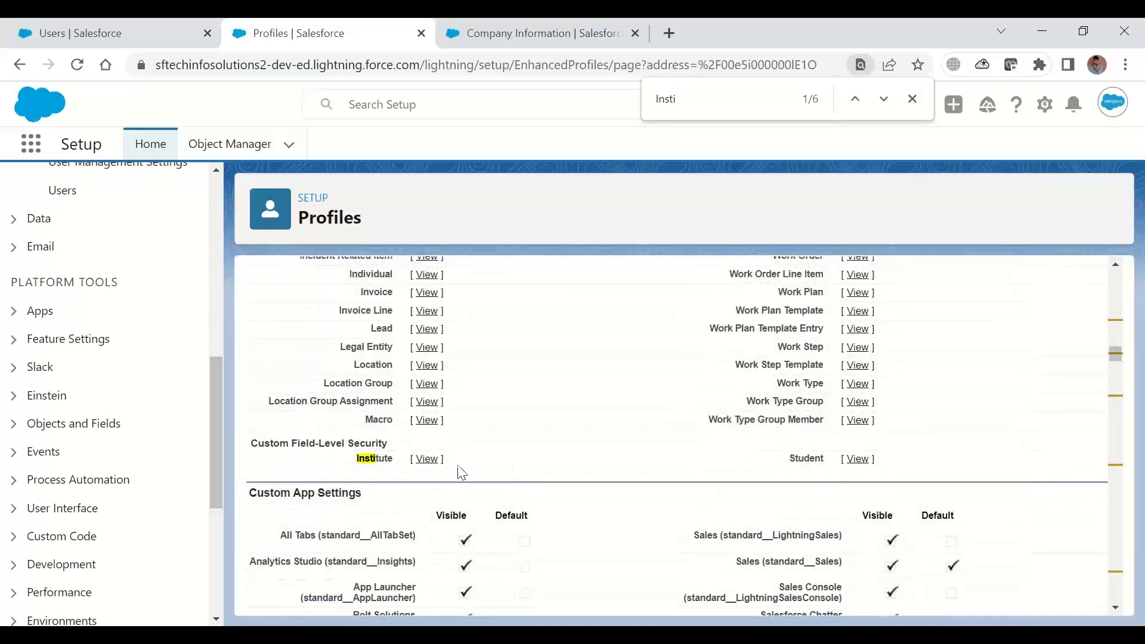
{"action": "left_click", "coordinate": [427, 463]}
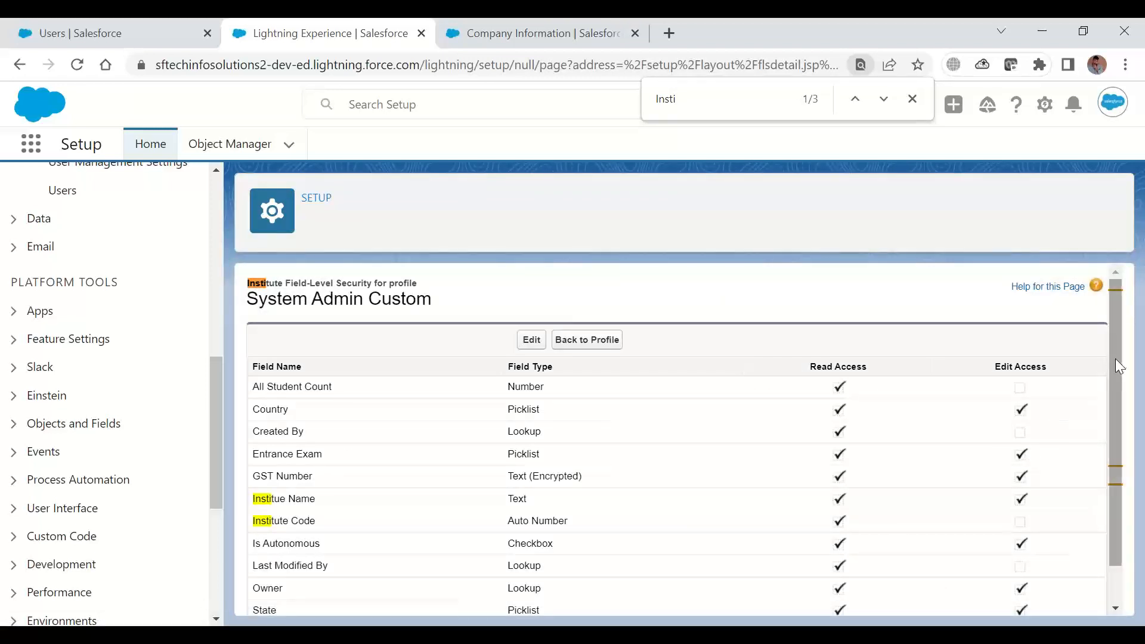
Examine the Institute field access settings in edit mode, cancel without saving, and go back to the profile
{"action": "left_click_drag", "start_coordinate": [1116, 359], "coordinate": [1115, 367]}
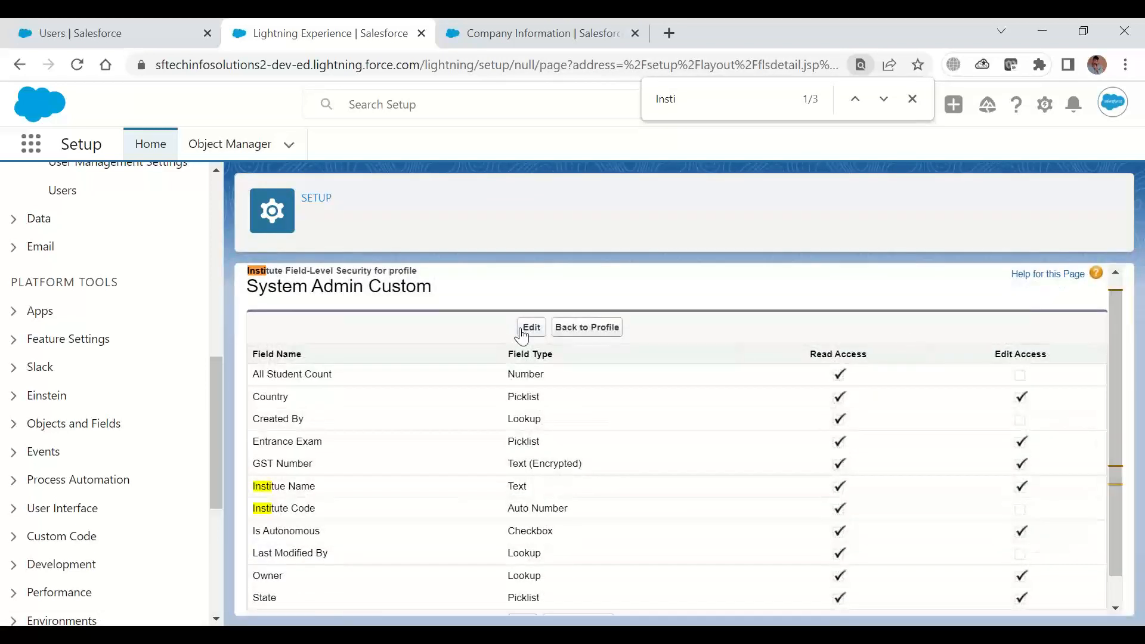
{"action": "left_click", "coordinate": [530, 328]}
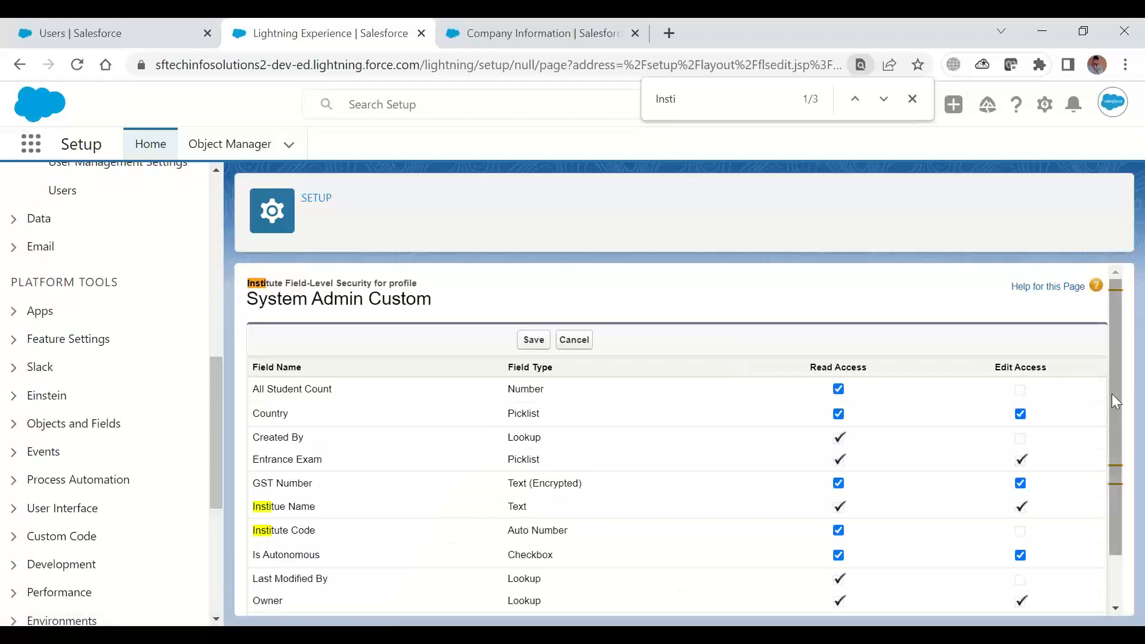
{"action": "left_click_drag", "start_coordinate": [1112, 380], "coordinate": [1118, 518]}
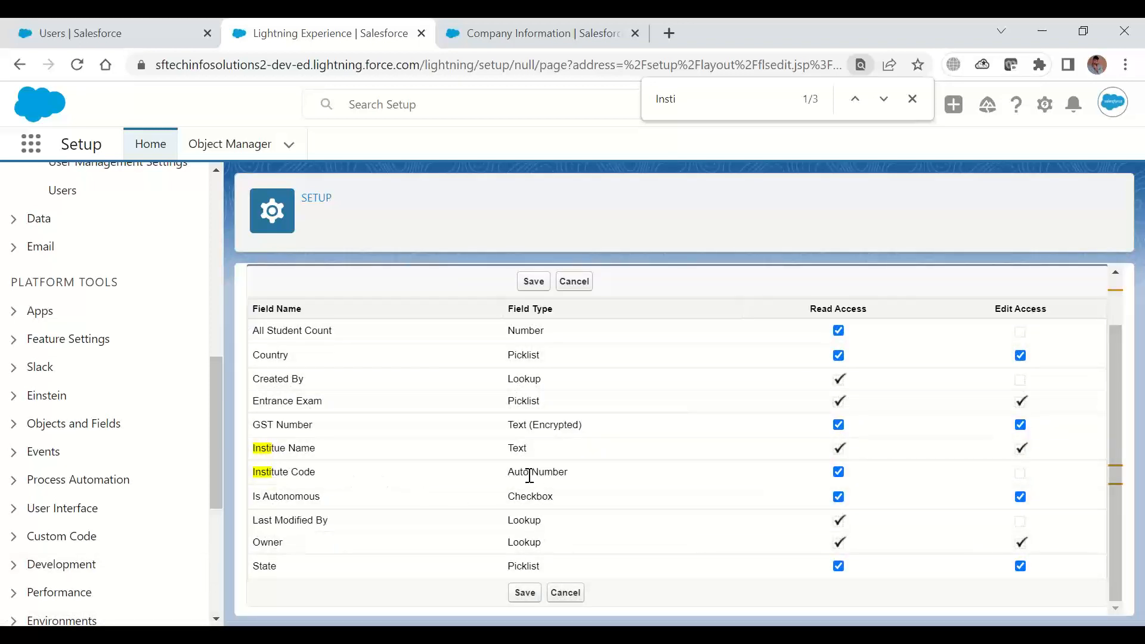
{"action": "left_click_drag", "start_coordinate": [529, 475], "coordinate": [568, 477]}
{"action": "left_click", "coordinate": [565, 283]}
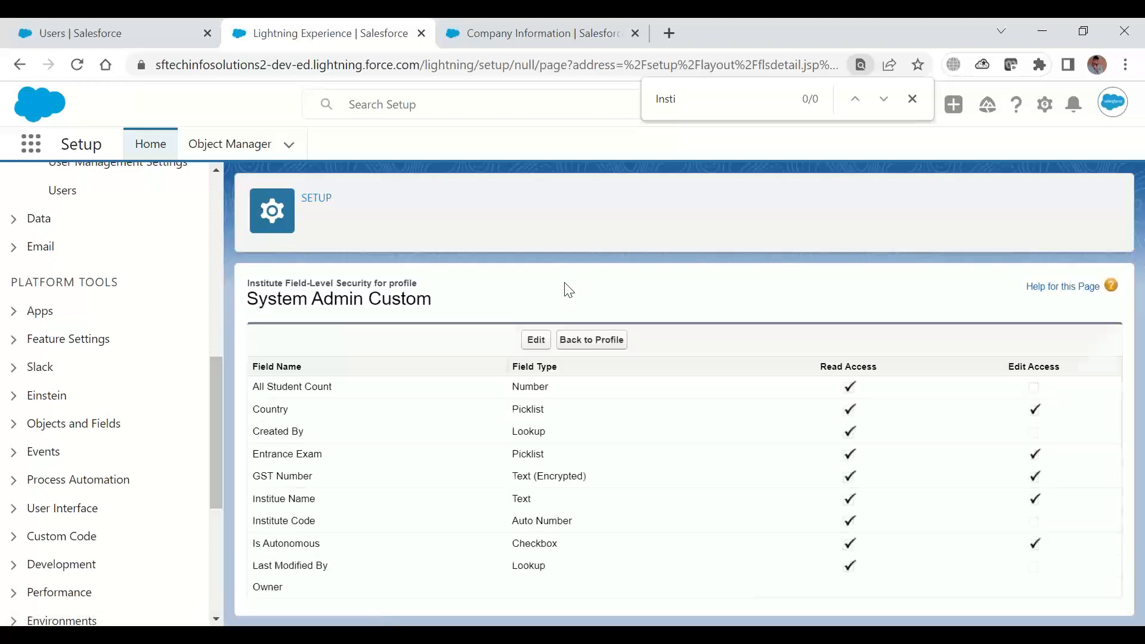
{"action": "left_click", "coordinate": [584, 341]}
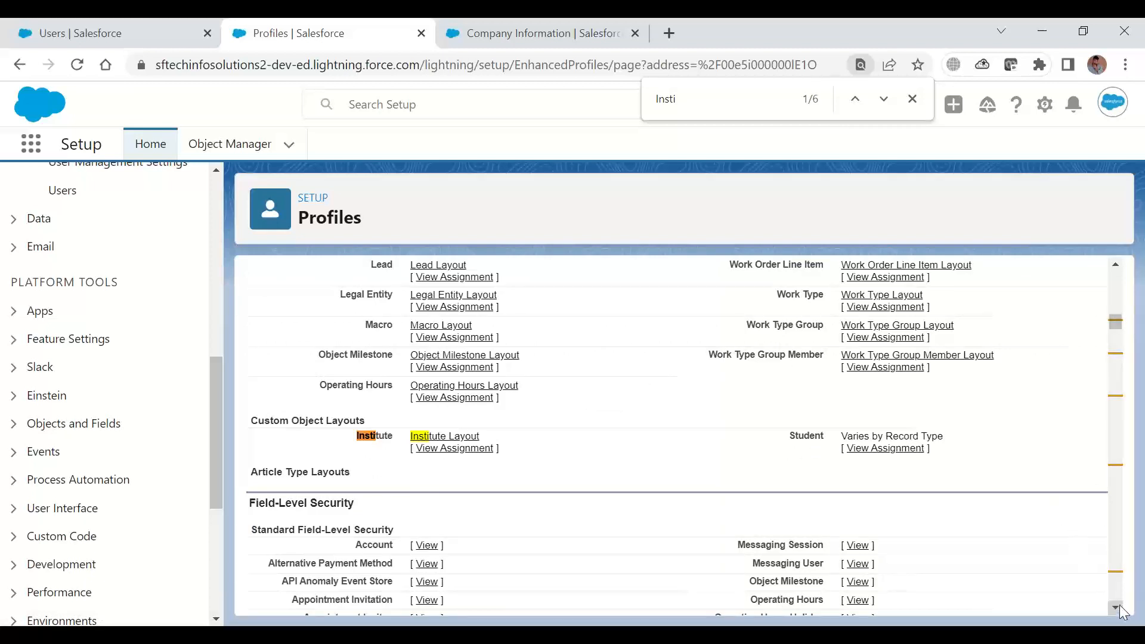
Examine the Visible and Default columns of the profile's Custom App Settings, below the field-level security lists
{"action": "scroll", "coordinate": [1124, 613], "scroll_direction": "down", "scroll_amount": 3}
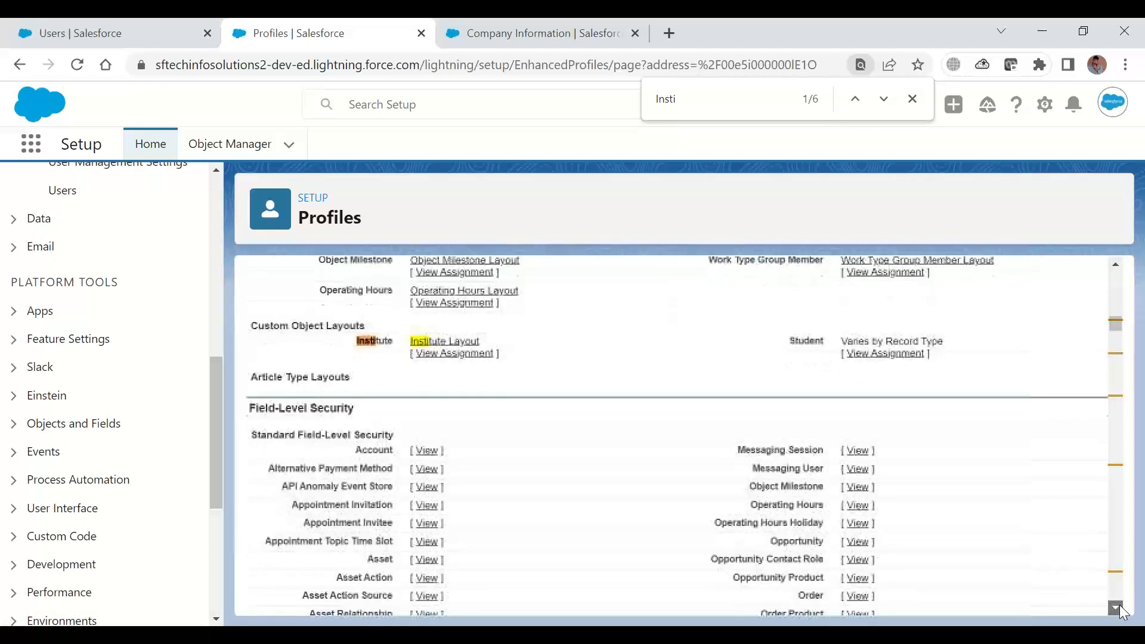
{"action": "scroll", "coordinate": [1124, 612], "scroll_direction": "down", "scroll_amount": 15}
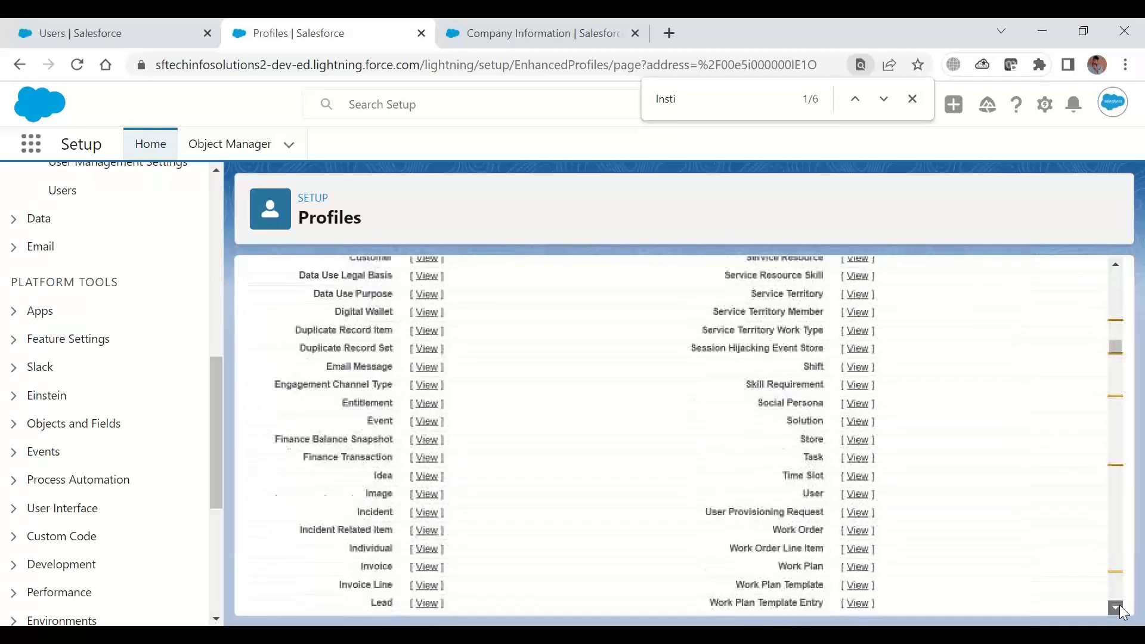
{"action": "scroll", "coordinate": [1124, 613], "scroll_direction": "down", "scroll_amount": 3}
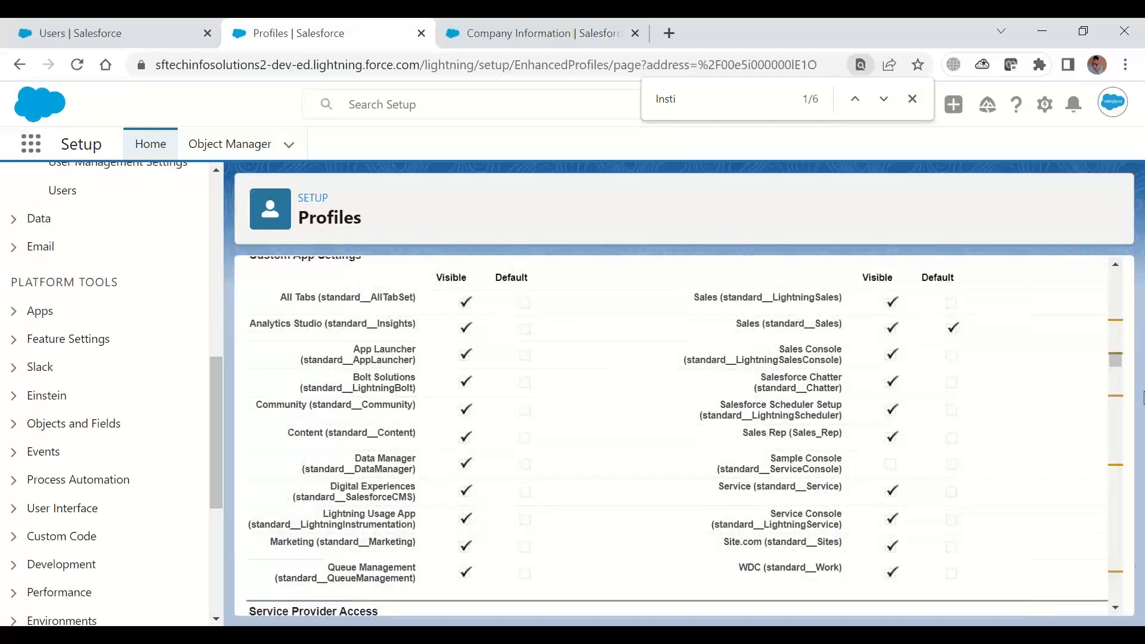
{"action": "left_click", "coordinate": [1115, 264]}
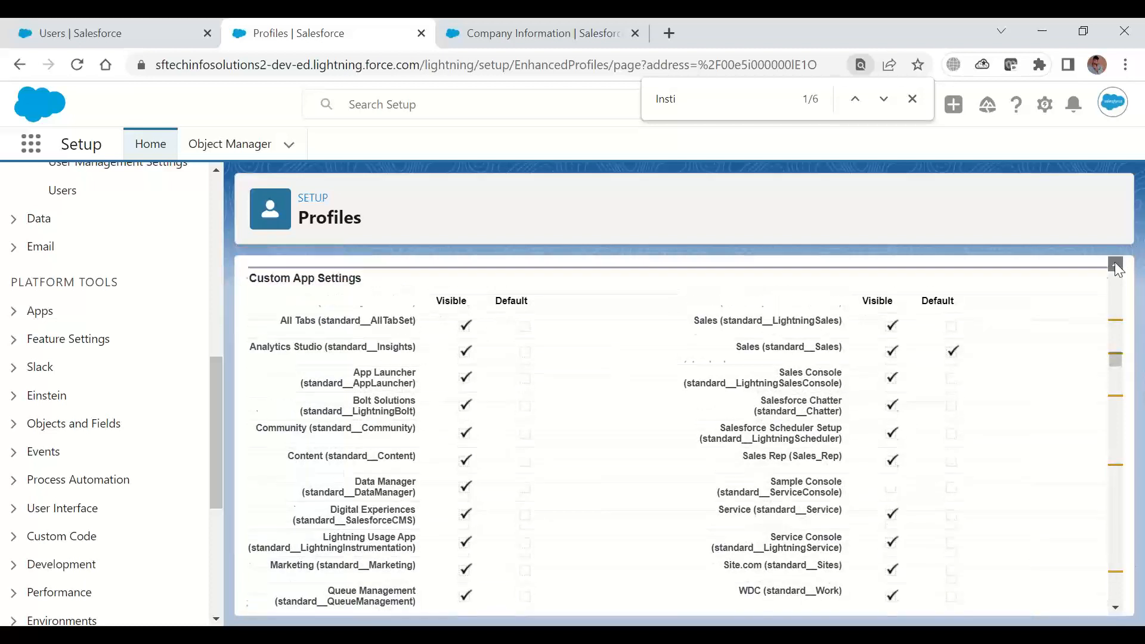
{"action": "left_click", "coordinate": [1115, 264]}
{"action": "left_click", "coordinate": [1115, 264]}
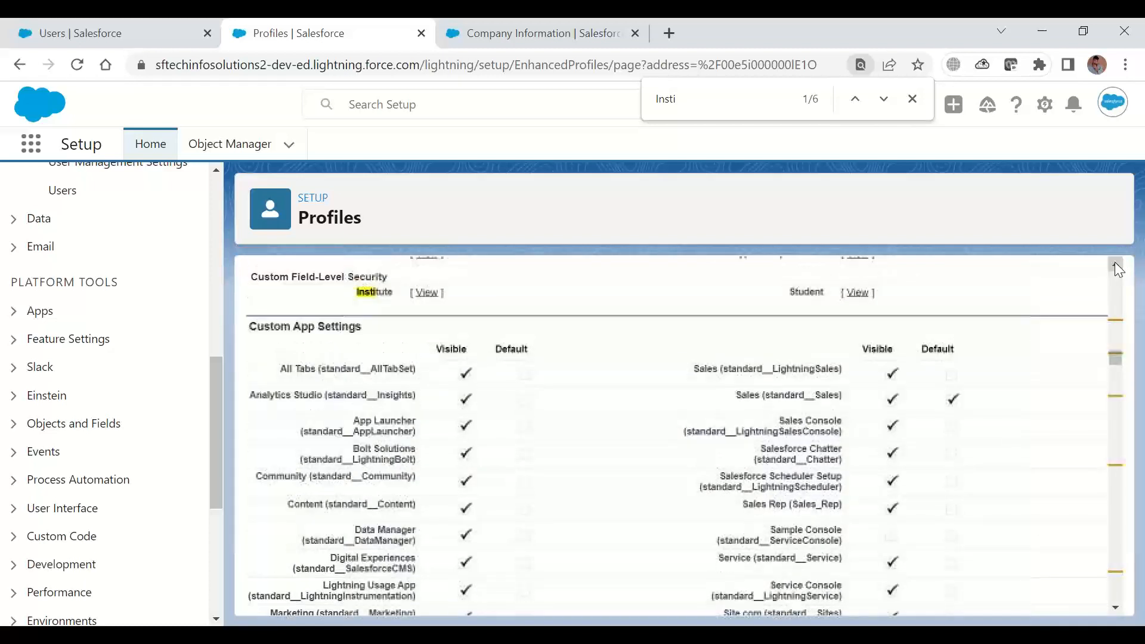
View the full list of available apps in the App Launcher, then close it to return to the profile
{"action": "left_click", "coordinate": [27, 146]}
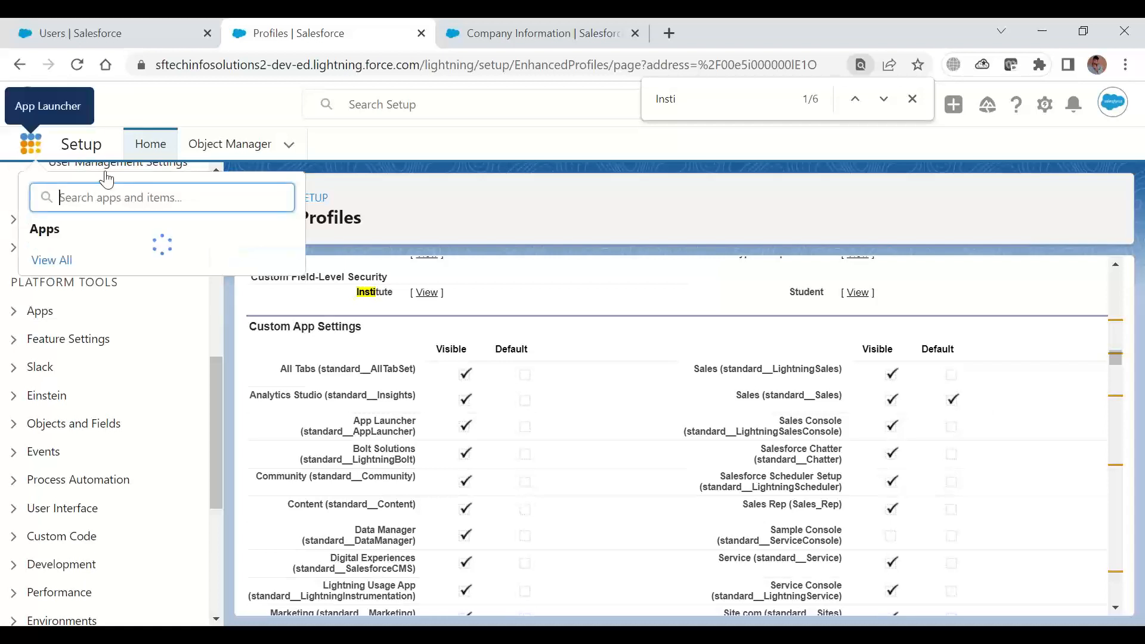
{"action": "left_click", "coordinate": [67, 469]}
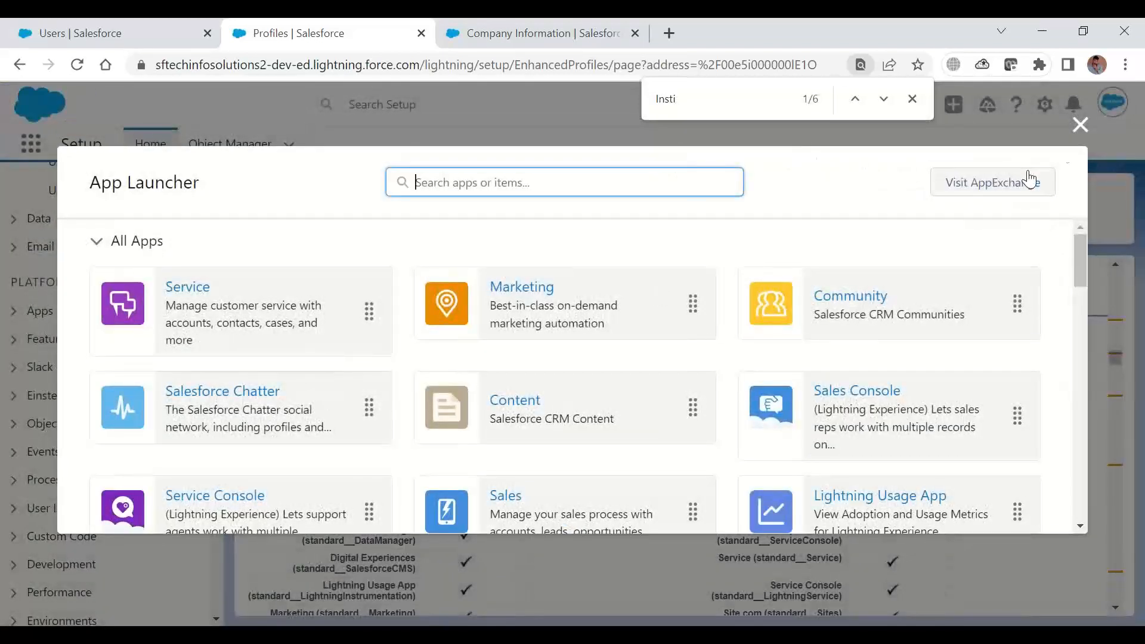
{"action": "left_click", "coordinate": [1081, 125]}
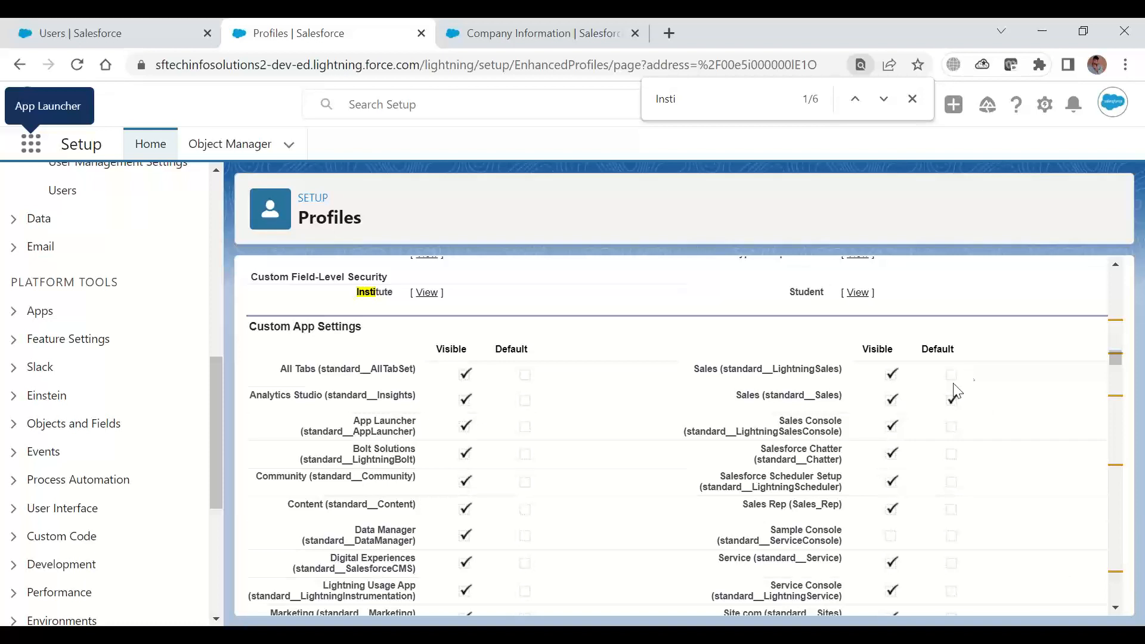
Examine the profile's standard tab settings and the custom tab settings for Institutes and Students
{"action": "left_click", "coordinate": [1120, 603]}
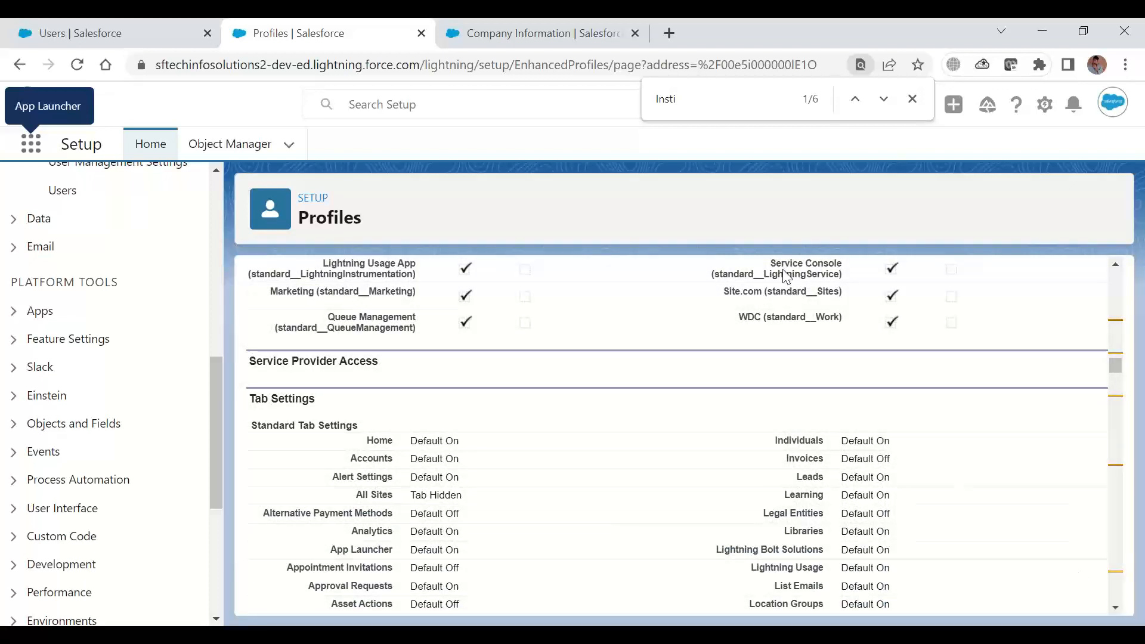
{"action": "left_click", "coordinate": [799, 47]}
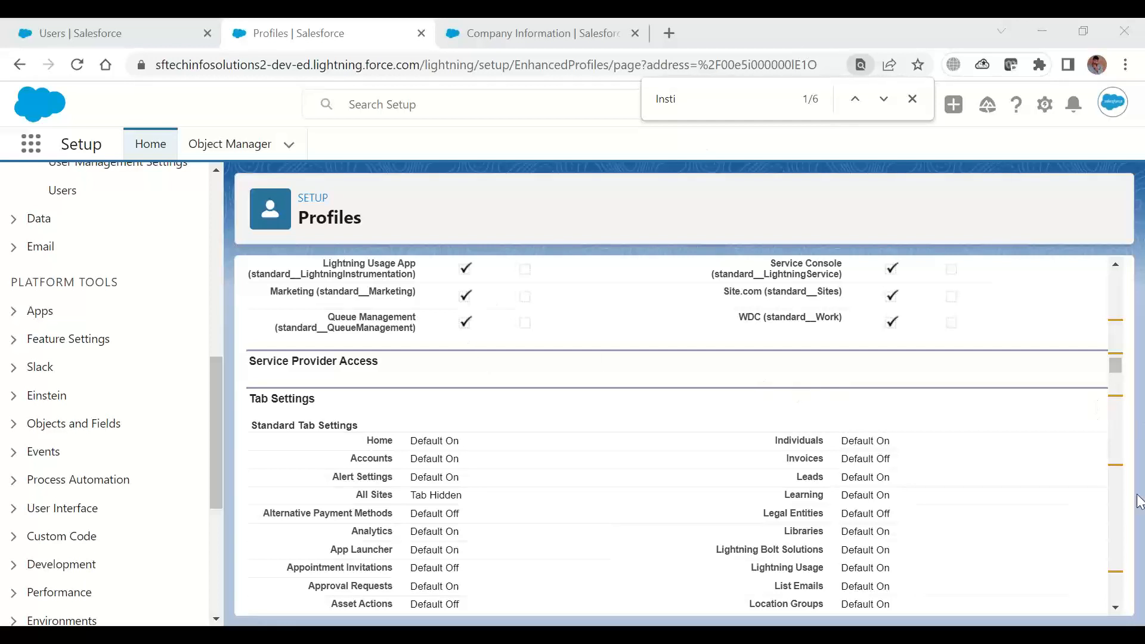
{"action": "scroll", "coordinate": [1114, 615], "scroll_direction": "down", "scroll_amount": 2}
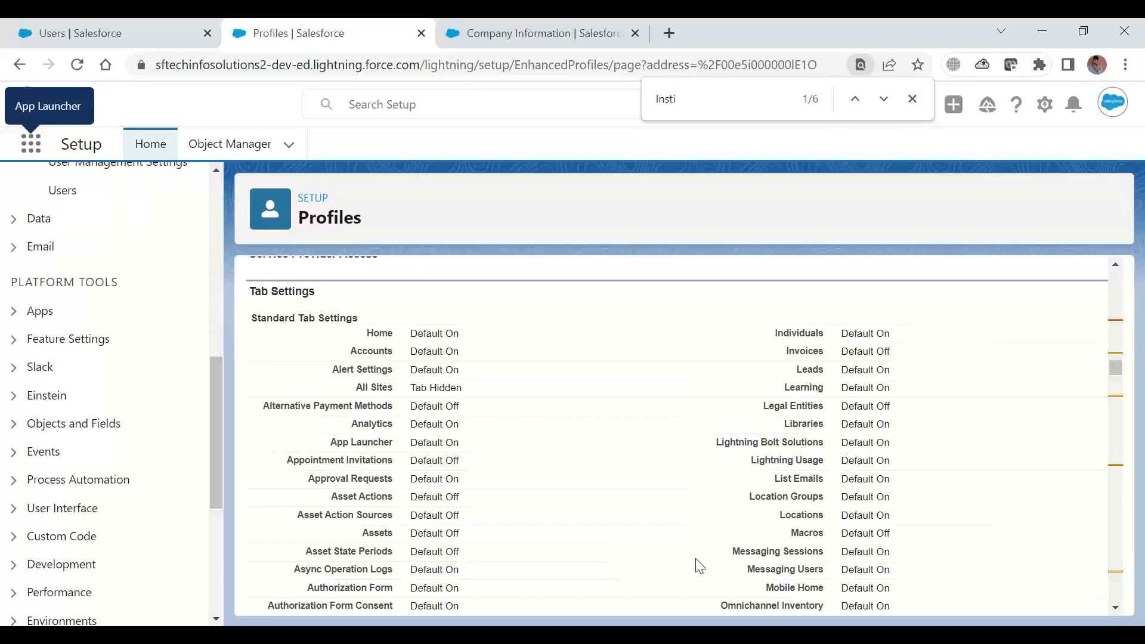
{"action": "left_click", "coordinate": [1118, 609]}
{"action": "left_click", "coordinate": [1118, 608]}
{"action": "left_click", "coordinate": [1119, 608]}
{"action": "left_click", "coordinate": [1119, 609]}
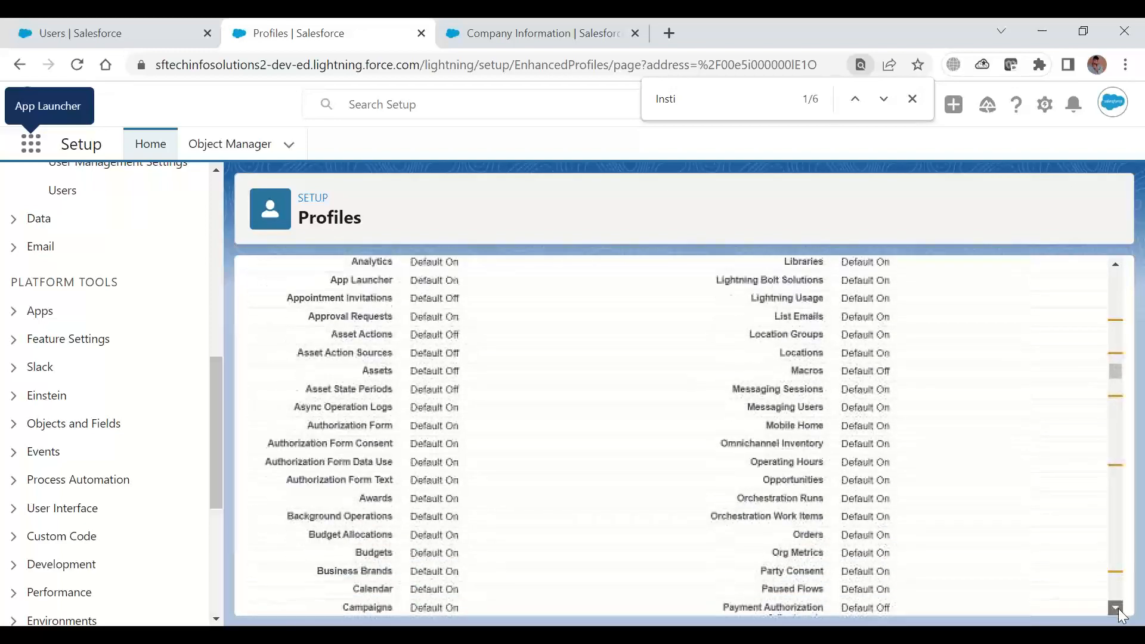
{"action": "left_click", "coordinate": [1117, 609]}
{"action": "left_click", "coordinate": [1117, 609]}
{"action": "left_click", "coordinate": [1117, 608]}
{"action": "left_click", "coordinate": [1117, 608]}
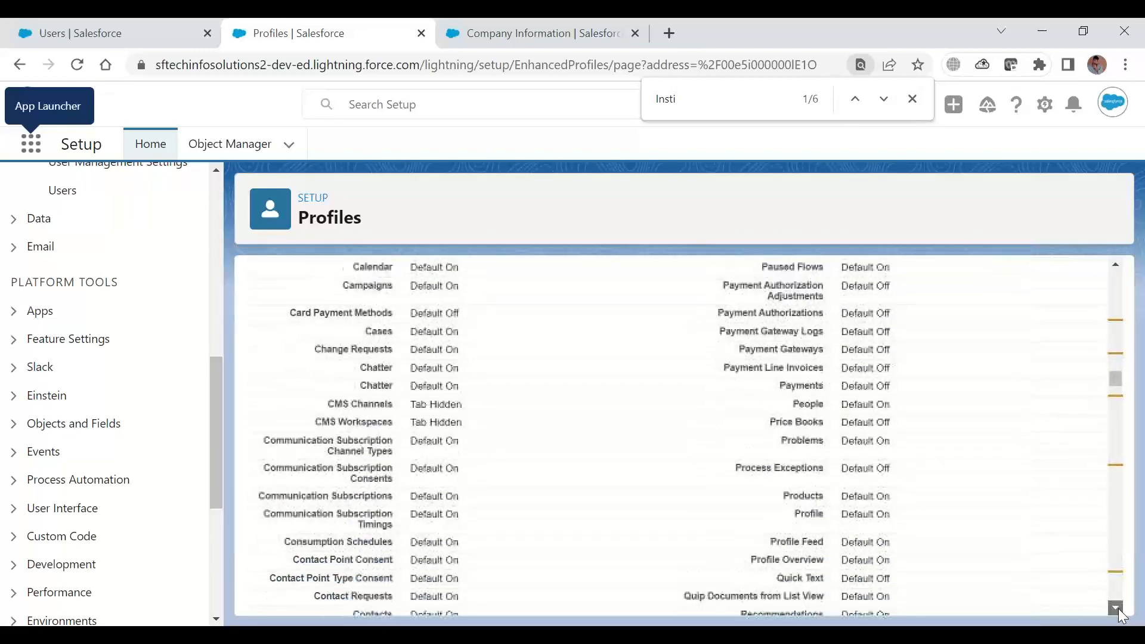
{"action": "left_click", "coordinate": [1117, 608]}
{"action": "left_click", "coordinate": [1117, 609]}
{"action": "left_click", "coordinate": [1117, 609]}
{"action": "left_click", "coordinate": [1117, 609]}
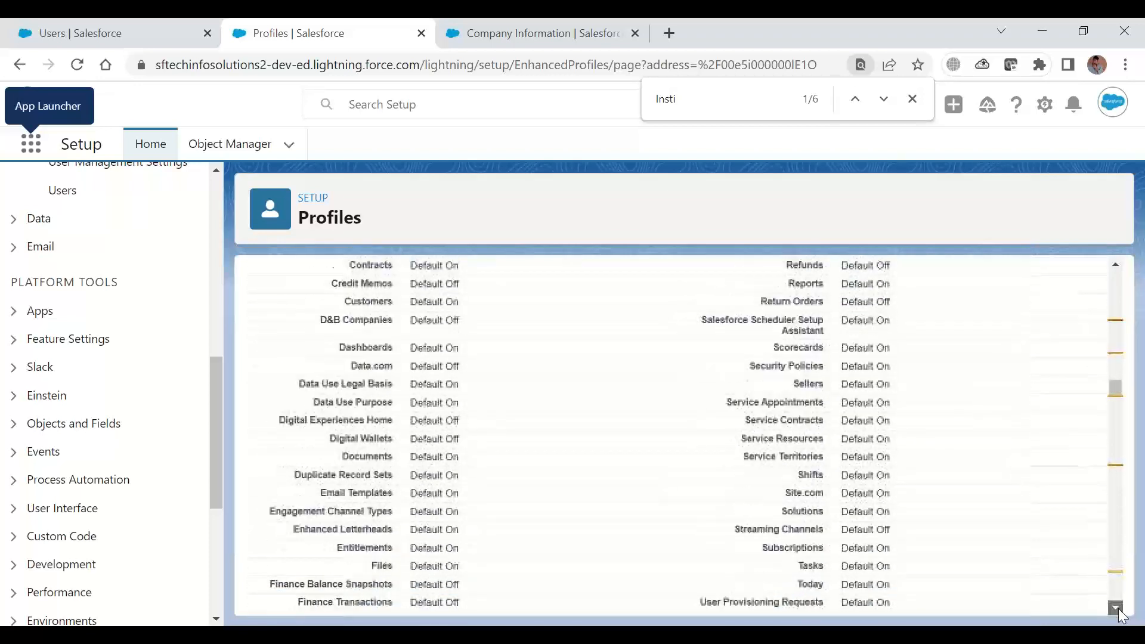
{"action": "left_click", "coordinate": [1119, 608]}
{"action": "left_click", "coordinate": [1119, 608]}
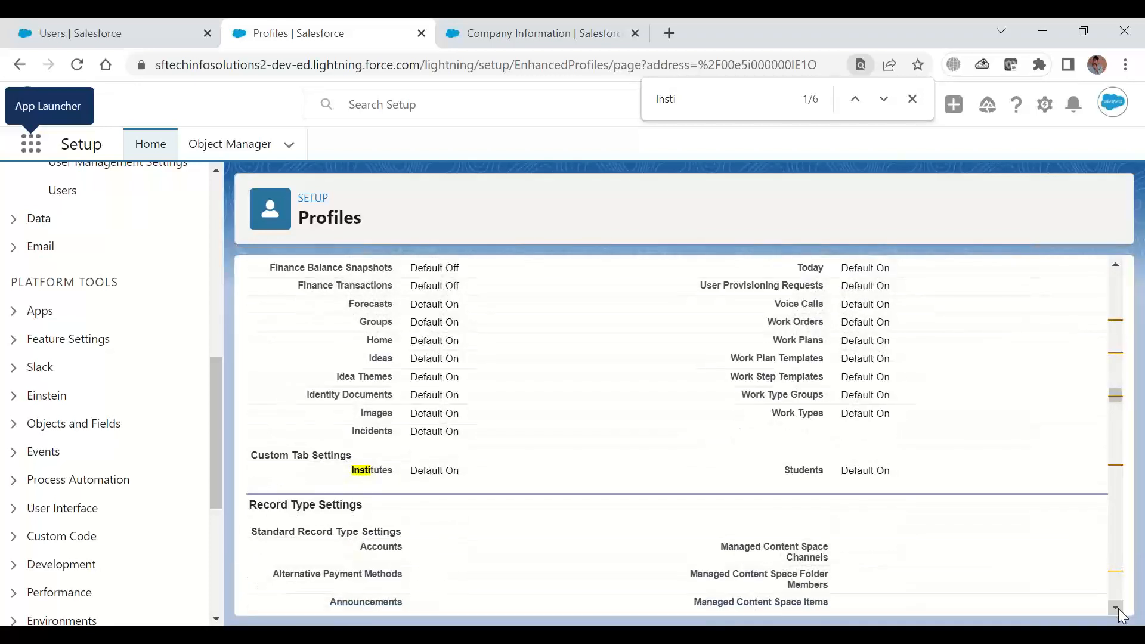
{"action": "left_click", "coordinate": [1119, 609]}
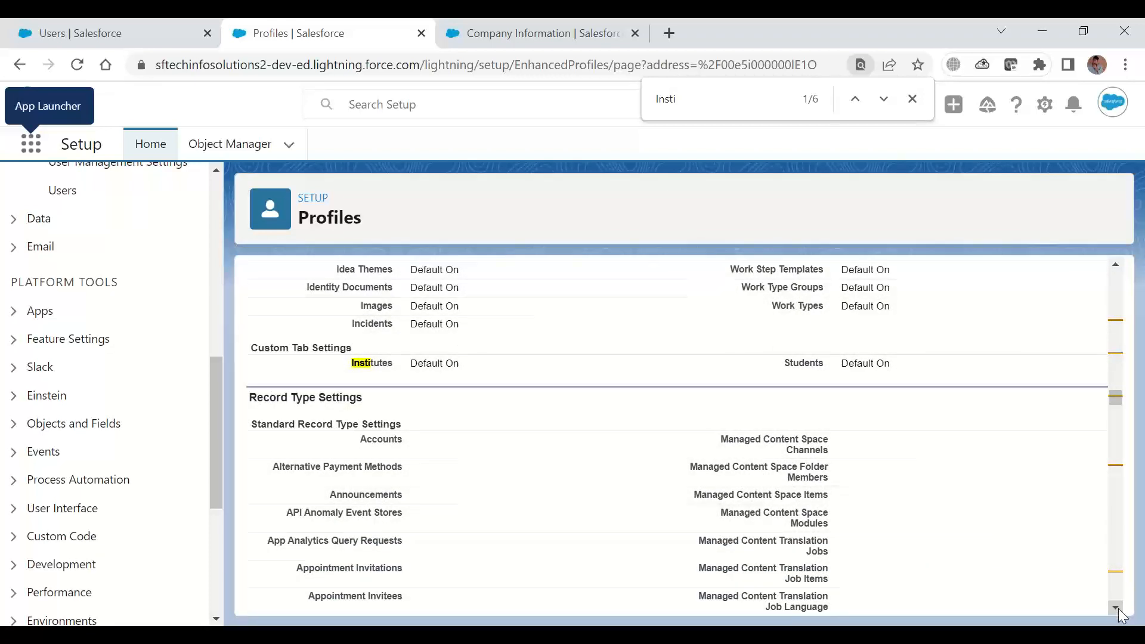
Examine the Record Type Settings, from the standard objects through the custom record types assigned to Students
{"action": "left_click", "coordinate": [1119, 609]}
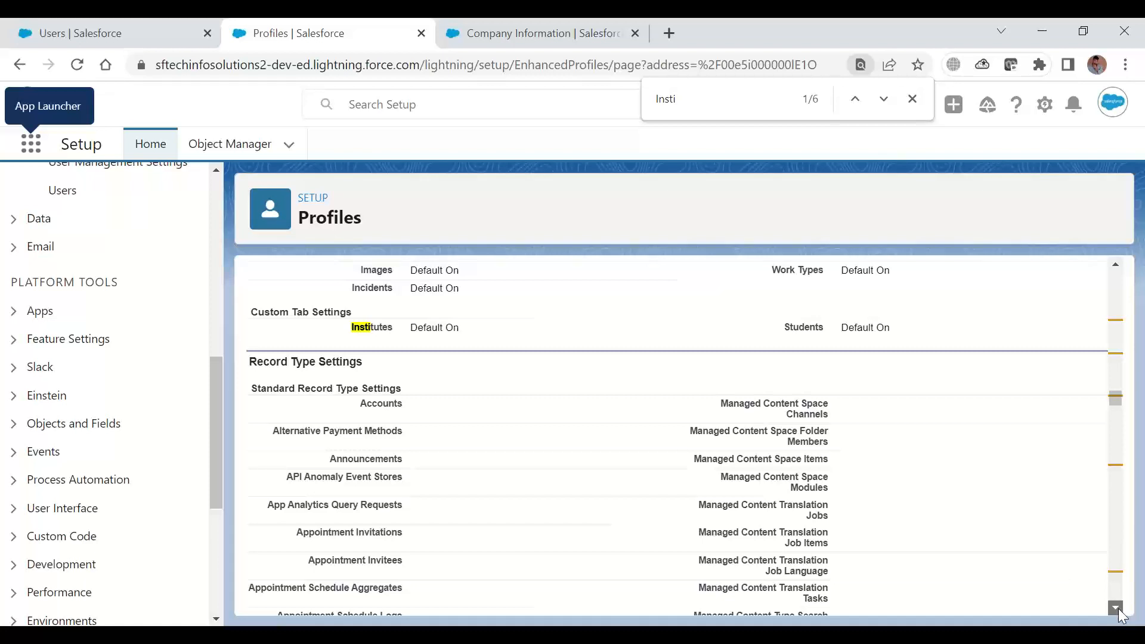
{"action": "scroll", "coordinate": [1119, 608], "scroll_direction": "down", "scroll_amount": 8}
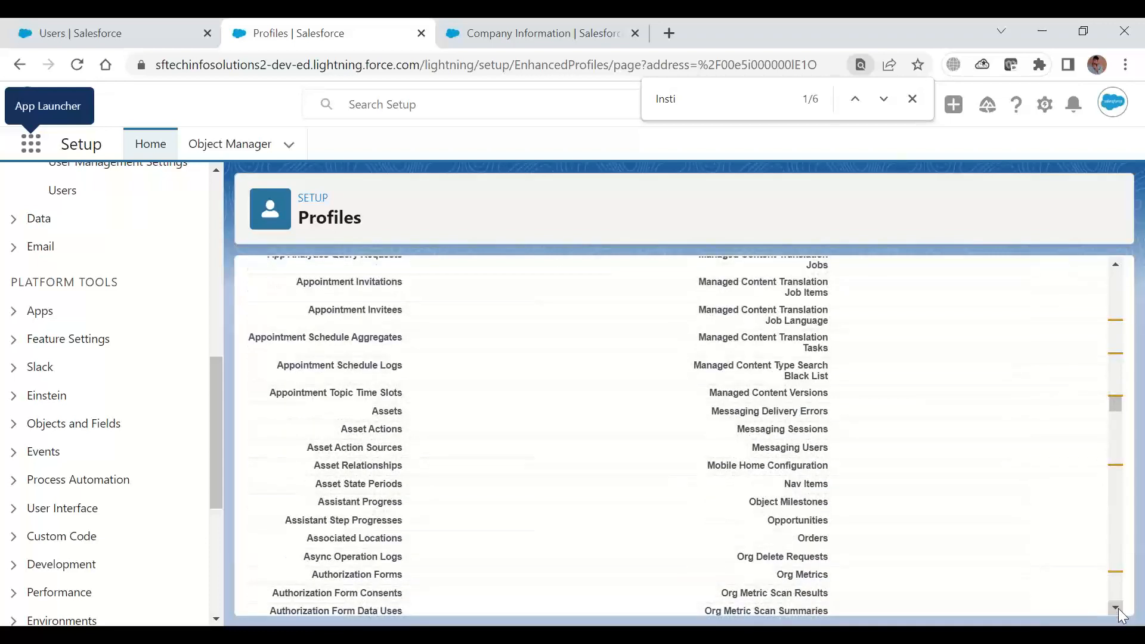
{"action": "scroll", "coordinate": [1118, 608], "scroll_direction": "down", "scroll_amount": 3}
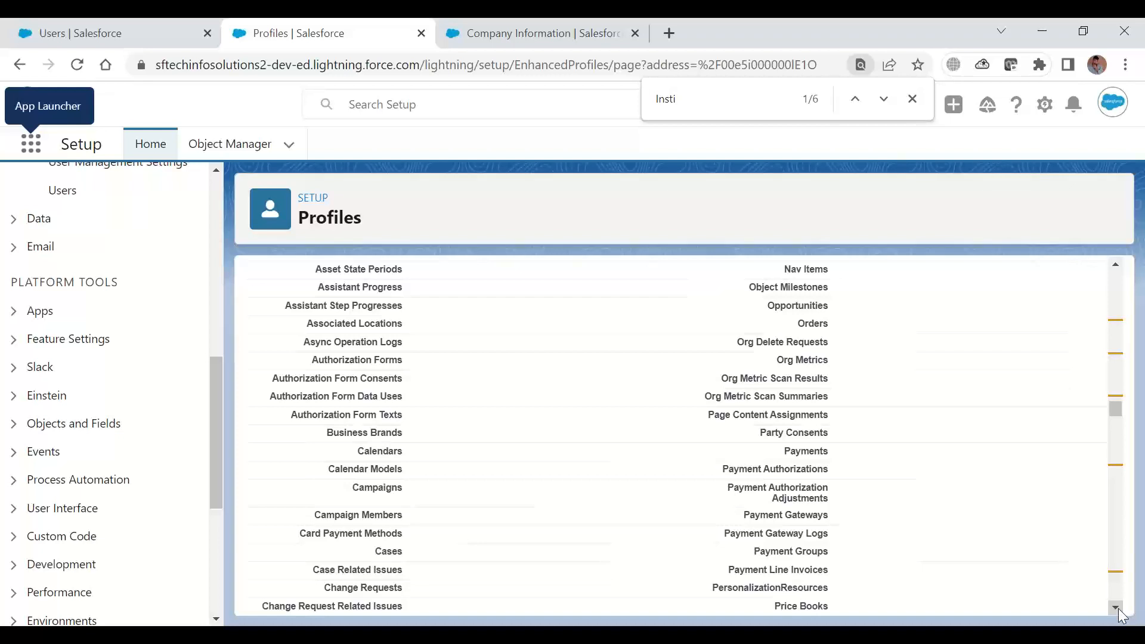
{"action": "left_click_drag", "start_coordinate": [1118, 608], "coordinate": [1118, 608]}
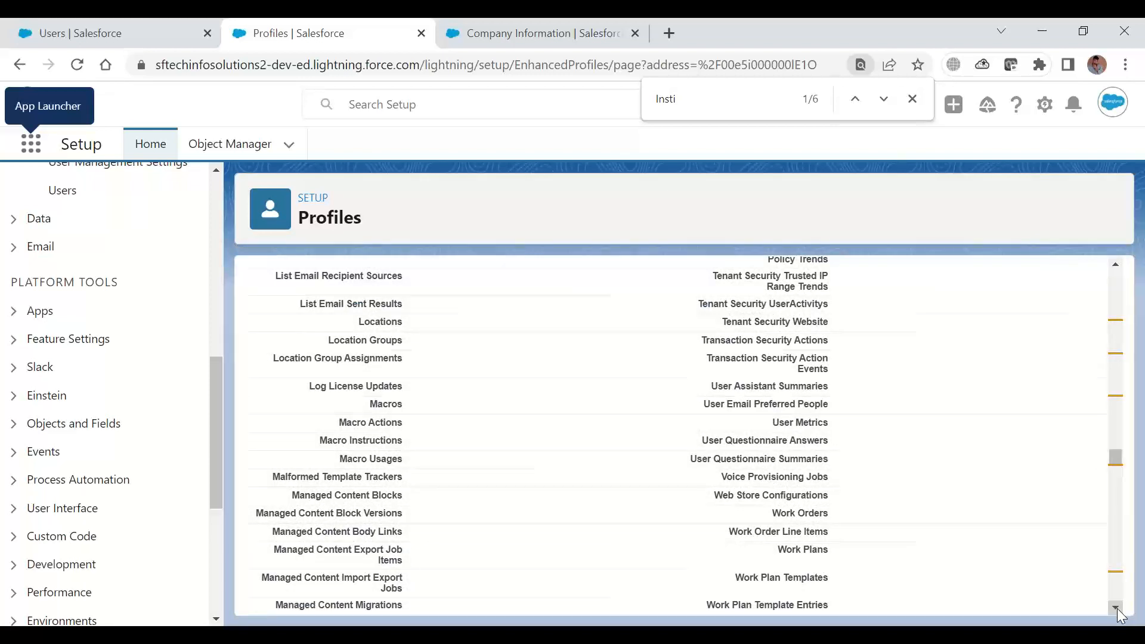
{"action": "left_click_drag", "start_coordinate": [1118, 608], "coordinate": [1118, 609]}
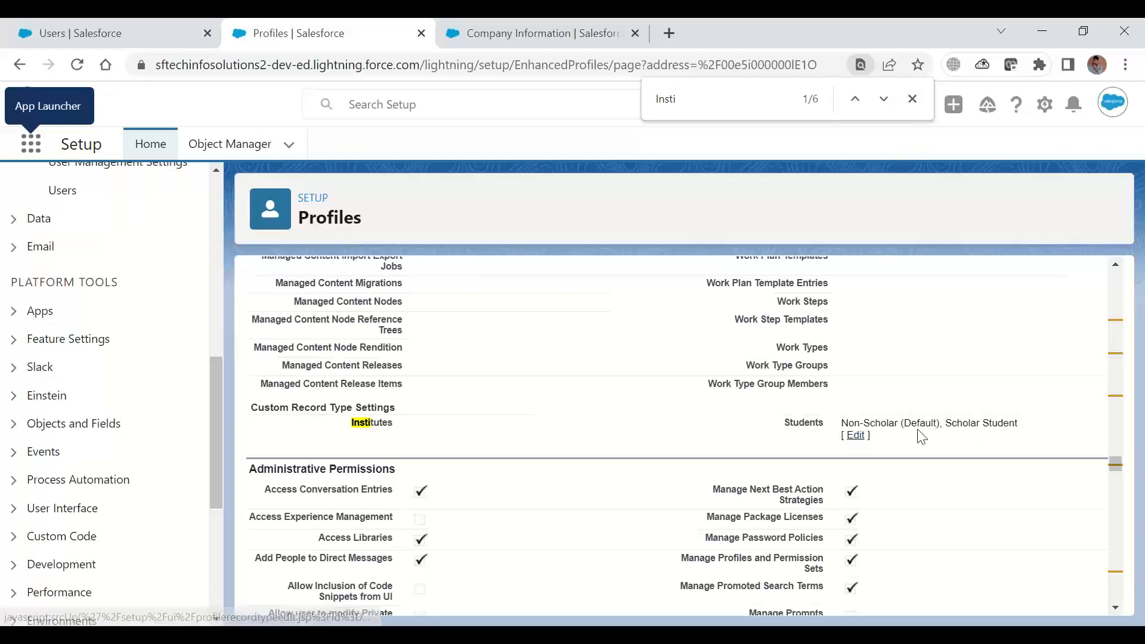
{"action": "left_click_drag", "start_coordinate": [881, 428], "coordinate": [934, 429]}
{"action": "left_click", "coordinate": [935, 429]}
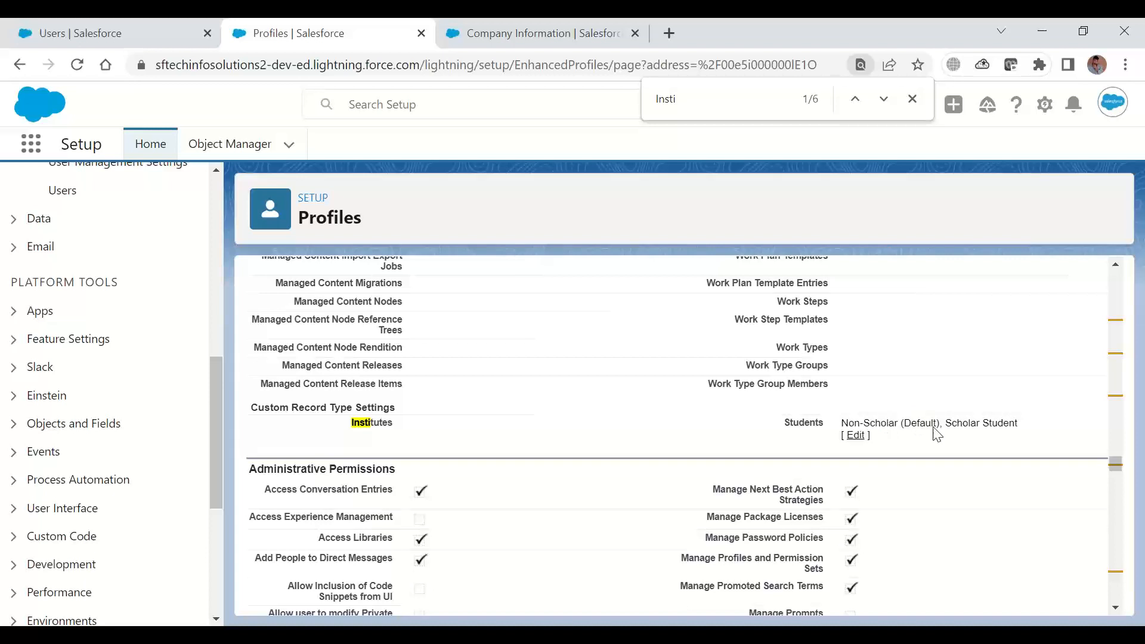
Review the Administrative Permissions of the profile and highlight the Password Never Expires permission
{"action": "left_click", "coordinate": [1117, 609]}
{"action": "left_click", "coordinate": [1119, 611]}
{"action": "left_click", "coordinate": [1119, 612]}
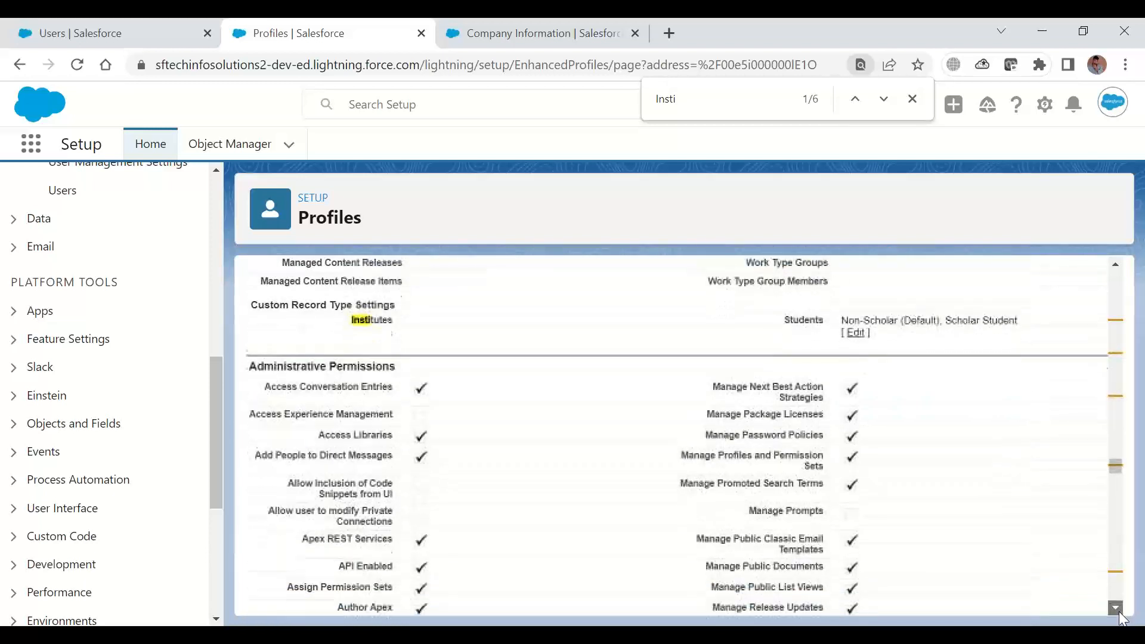
{"action": "left_click", "coordinate": [1119, 612]}
{"action": "left_click", "coordinate": [1120, 612]}
{"action": "left_click", "coordinate": [1120, 612]}
{"action": "left_click", "coordinate": [1119, 611]}
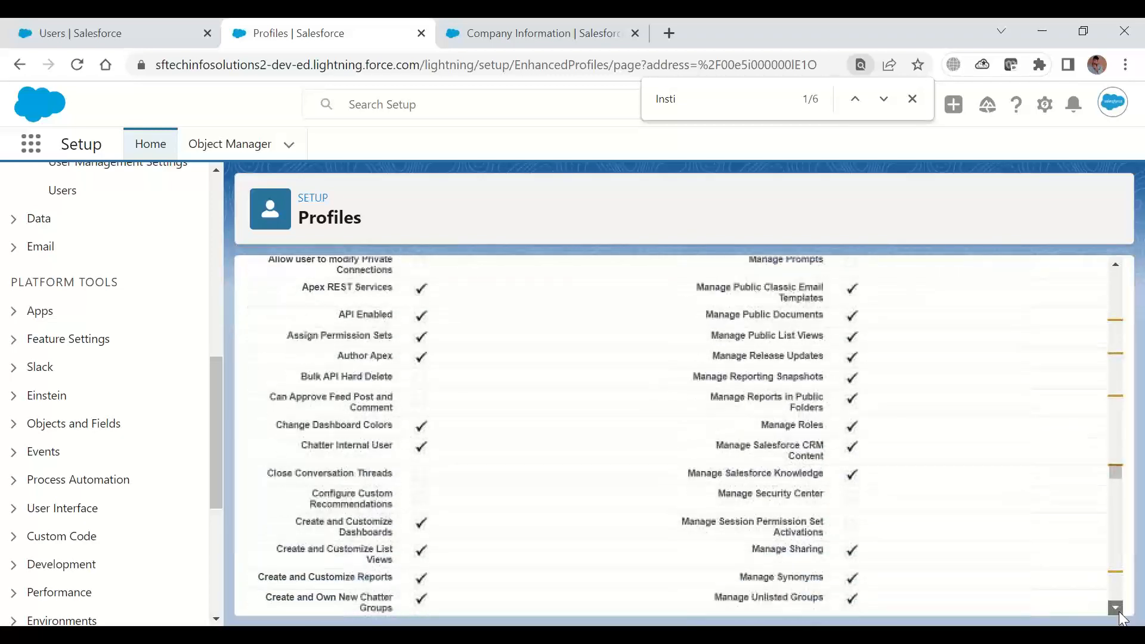
{"action": "left_click", "coordinate": [1119, 612]}
{"action": "left_click", "coordinate": [1119, 611]}
{"action": "left_click", "coordinate": [1120, 612]}
{"action": "left_click", "coordinate": [1119, 612]}
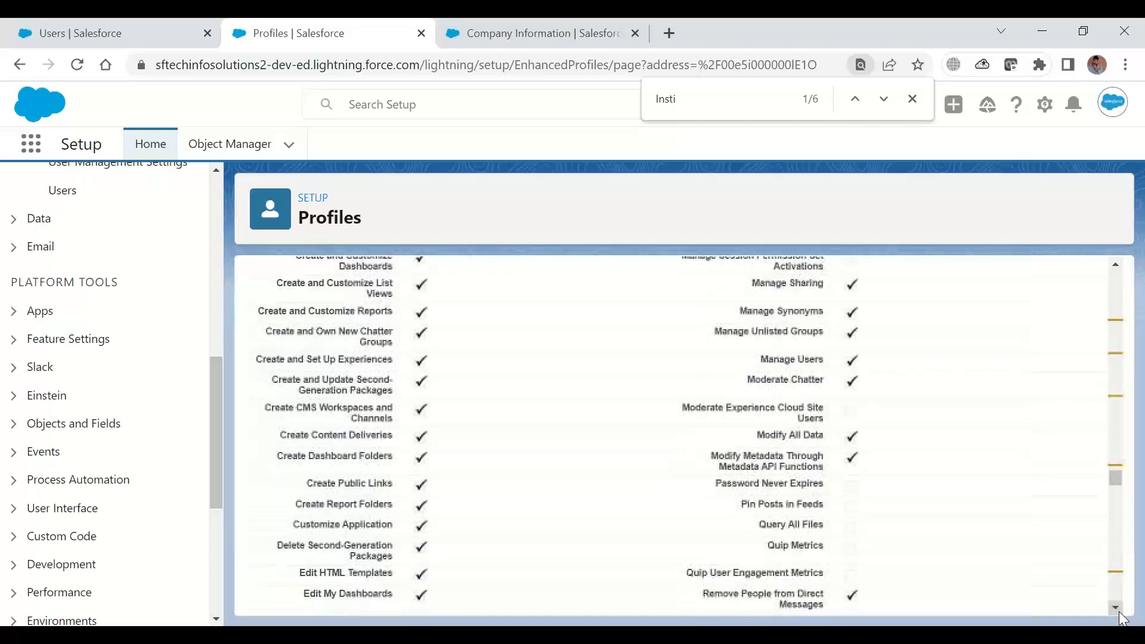
{"action": "left_click", "coordinate": [1120, 612]}
{"action": "left_click", "coordinate": [1119, 611]}
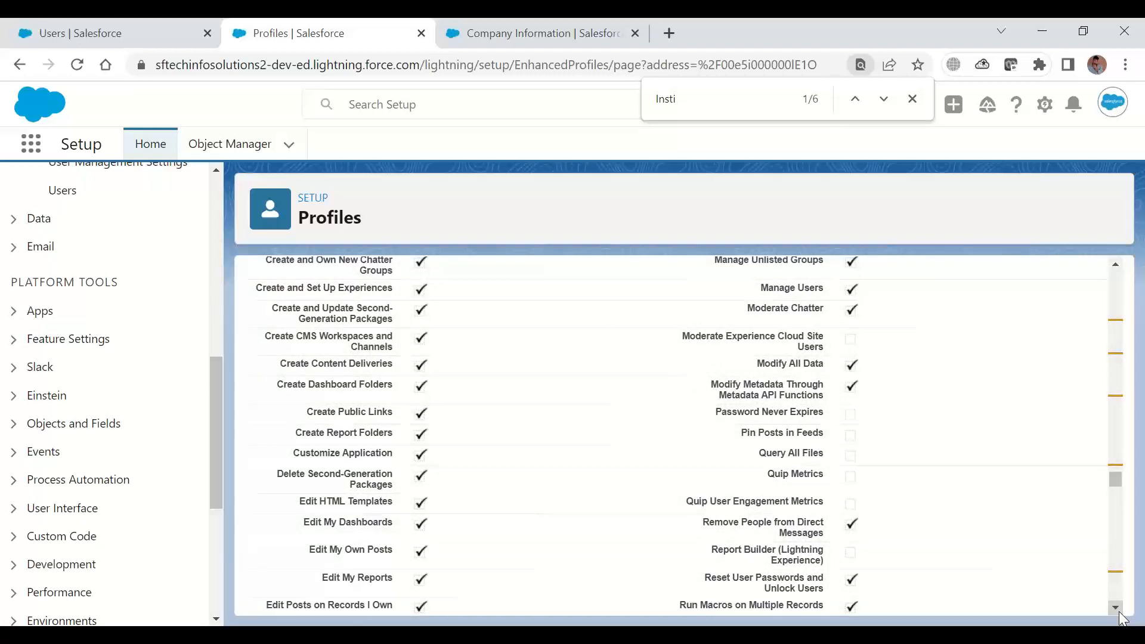
{"action": "left_click", "coordinate": [1120, 611]}
{"action": "left_click", "coordinate": [1119, 611]}
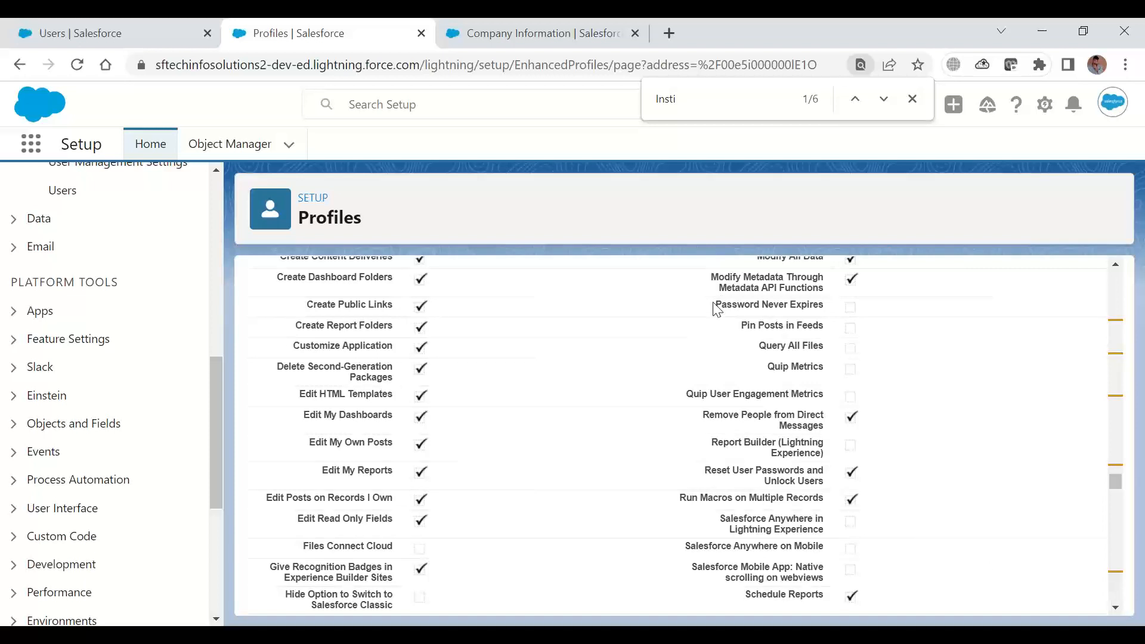
{"action": "left_click_drag", "start_coordinate": [718, 305], "coordinate": [825, 324]}
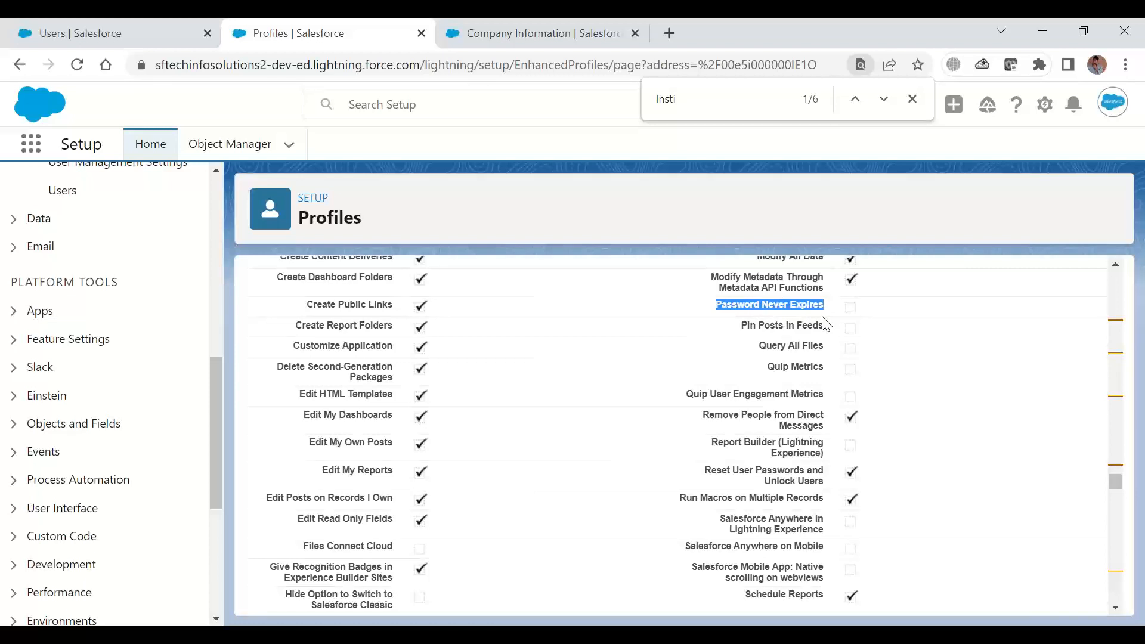
Review the remaining Administrative Permissions below Password Never Expires and the start of the General User Permissions
{"action": "left_click", "coordinate": [1116, 607]}
{"action": "left_click", "coordinate": [1115, 607]}
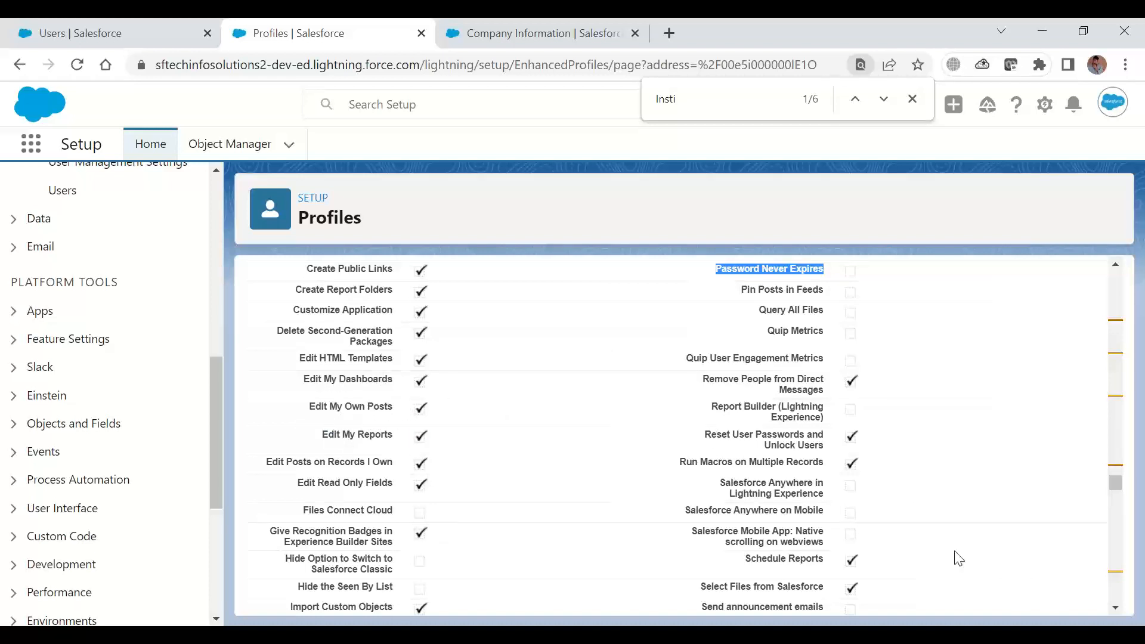
{"action": "left_click", "coordinate": [1116, 608]}
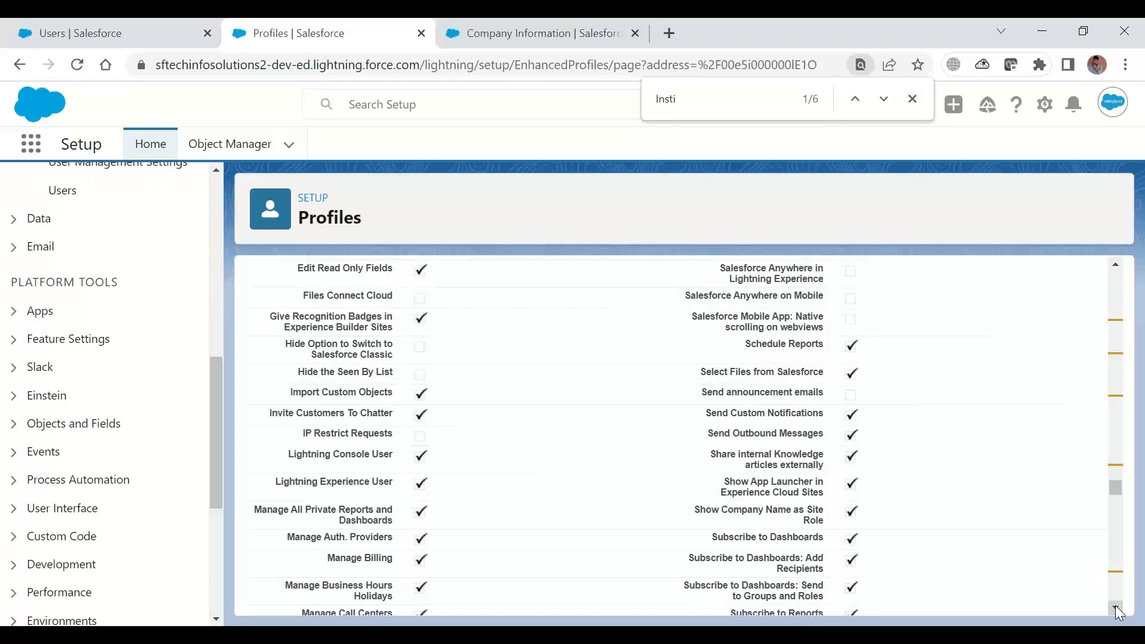
{"action": "left_click", "coordinate": [1116, 608]}
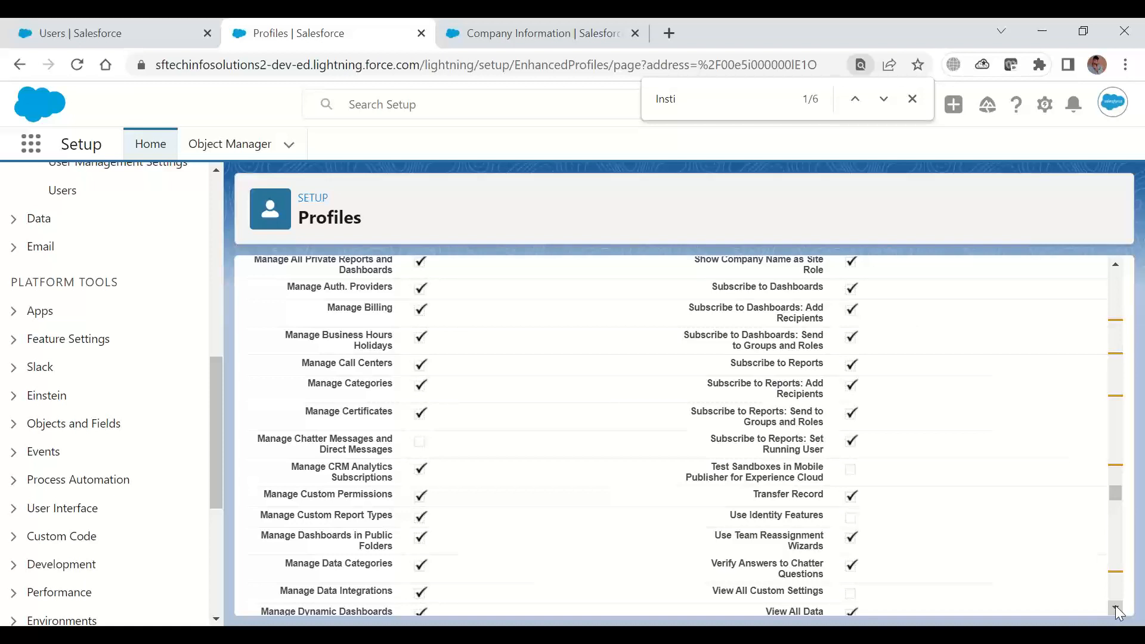
{"action": "left_click", "coordinate": [1116, 608]}
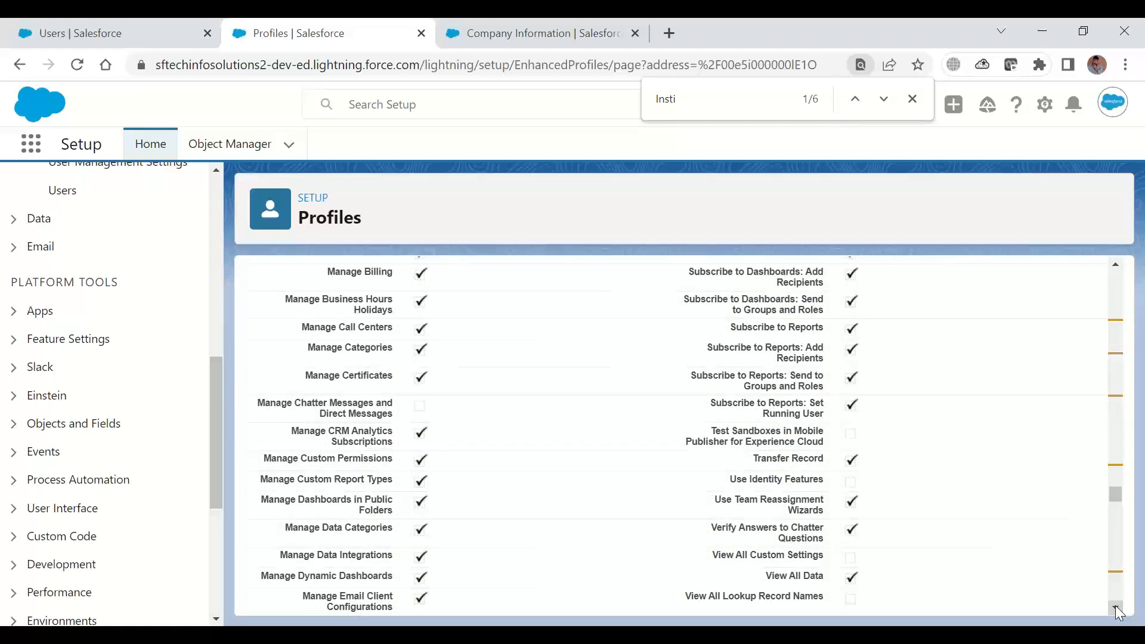
{"action": "left_click", "coordinate": [1116, 608]}
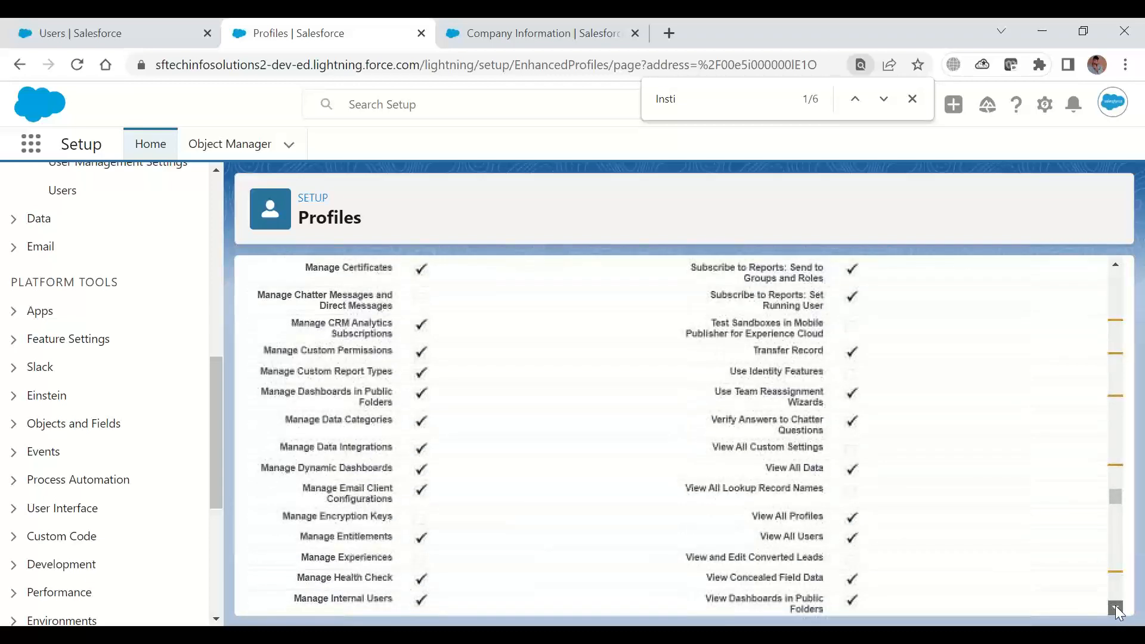
{"action": "left_click_drag", "start_coordinate": [1115, 608], "coordinate": [1115, 608]}
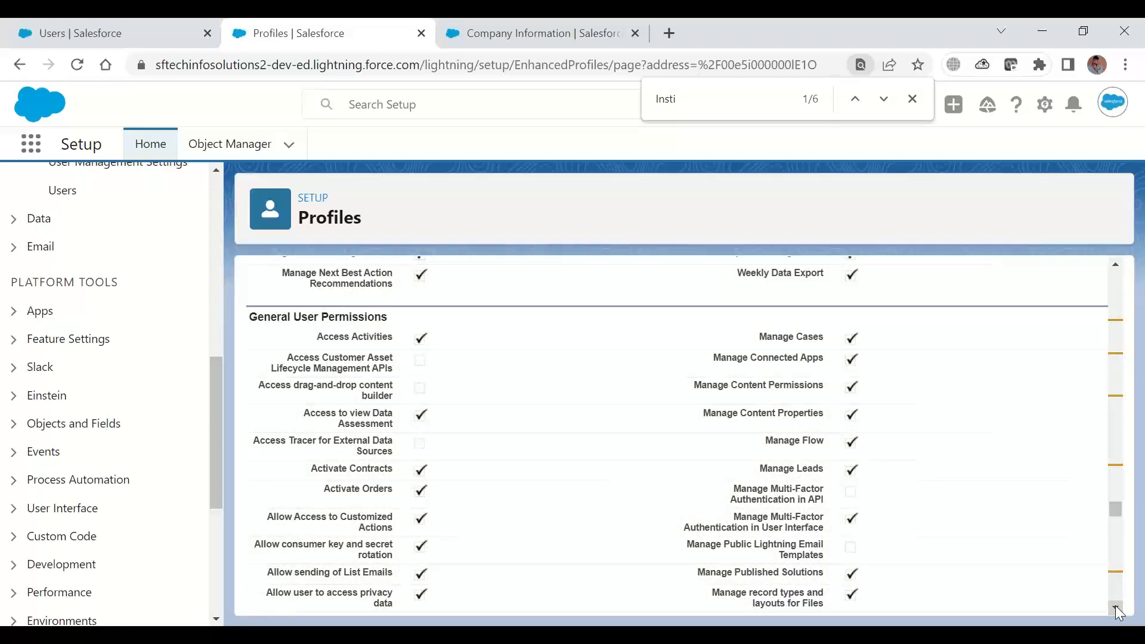
{"action": "left_click", "coordinate": [1116, 608]}
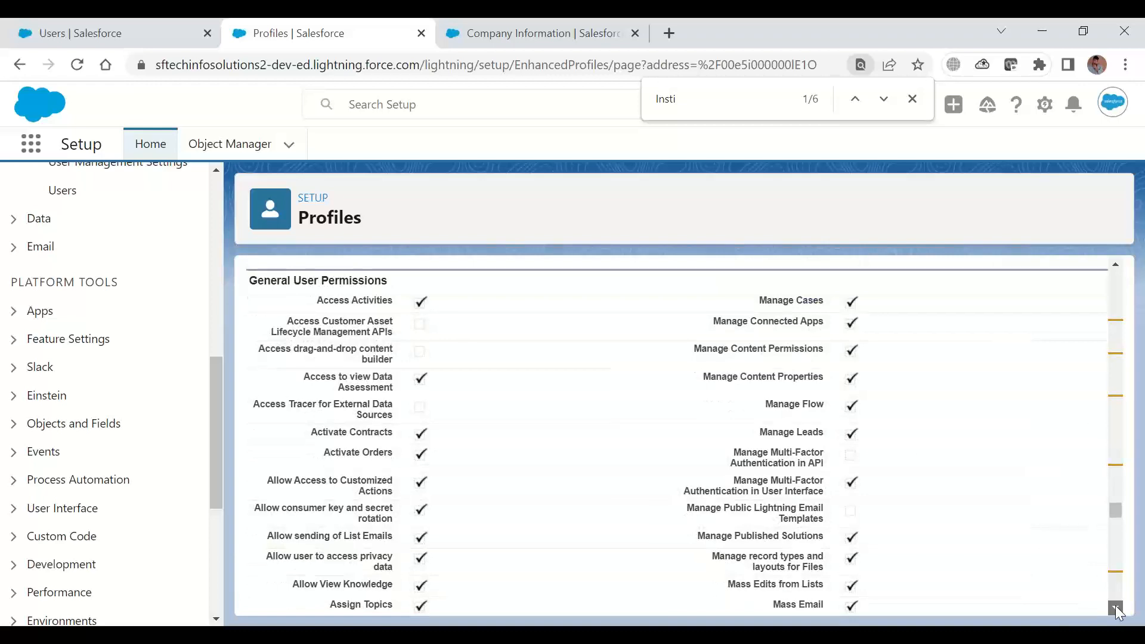
Review the General User Permissions and Standard Object Permissions, highlighting Accounts, and continue to the Custom Object Permissions for Institutes and Students
{"action": "left_click_drag", "start_coordinate": [1116, 608], "coordinate": [1116, 608]}
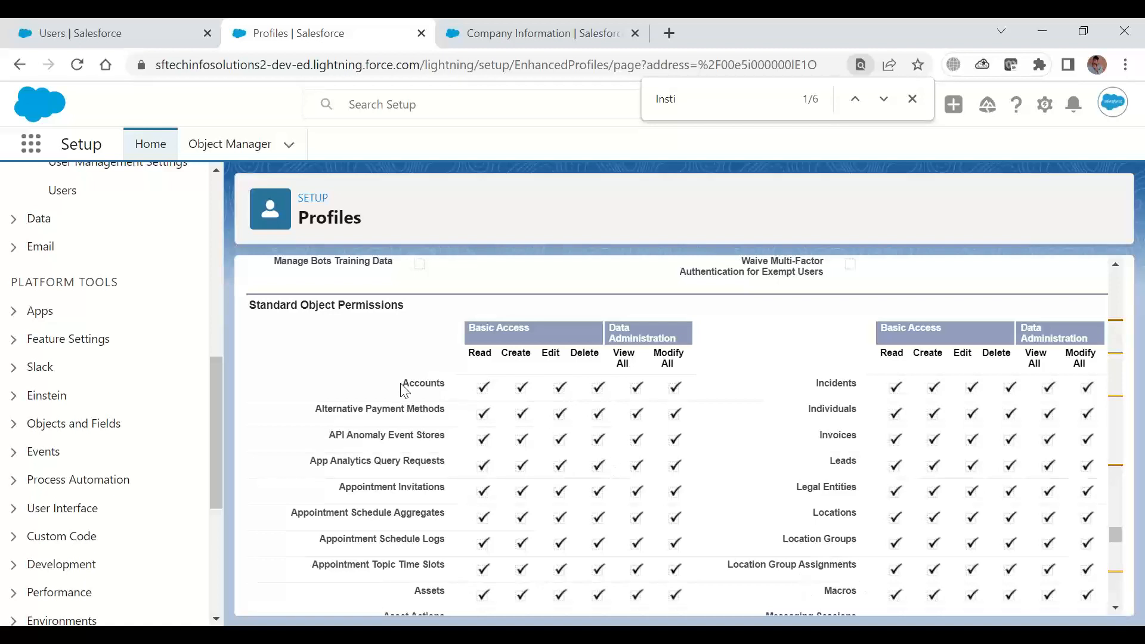
{"action": "left_click_drag", "start_coordinate": [402, 385], "coordinate": [431, 383]}
{"action": "left_click", "coordinate": [1117, 609]}
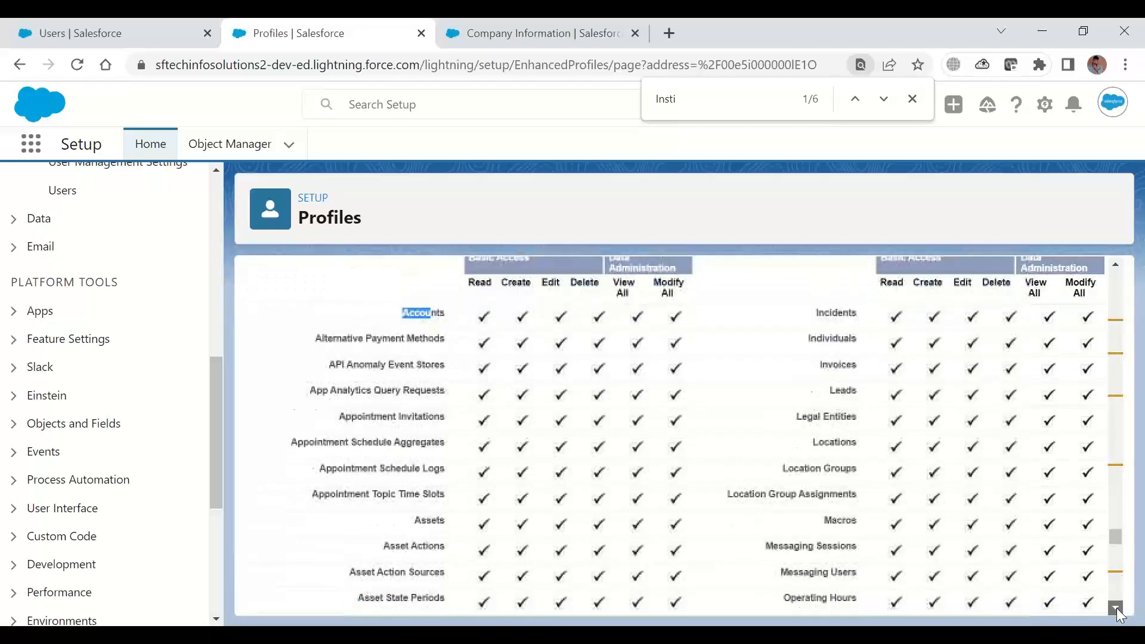
{"action": "left_click_drag", "start_coordinate": [1118, 609], "coordinate": [1117, 609]}
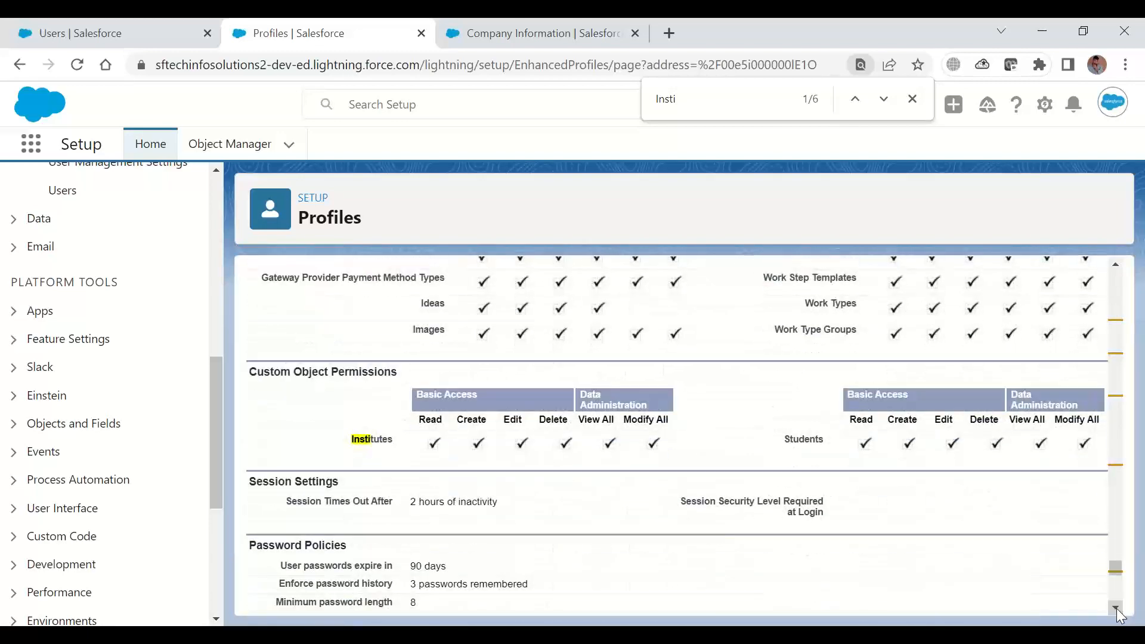
Examine the profile's Session Settings and Password Policies and highlight the Session Times Out After value
{"action": "left_click", "coordinate": [1116, 608]}
{"action": "left_click", "coordinate": [1117, 608]}
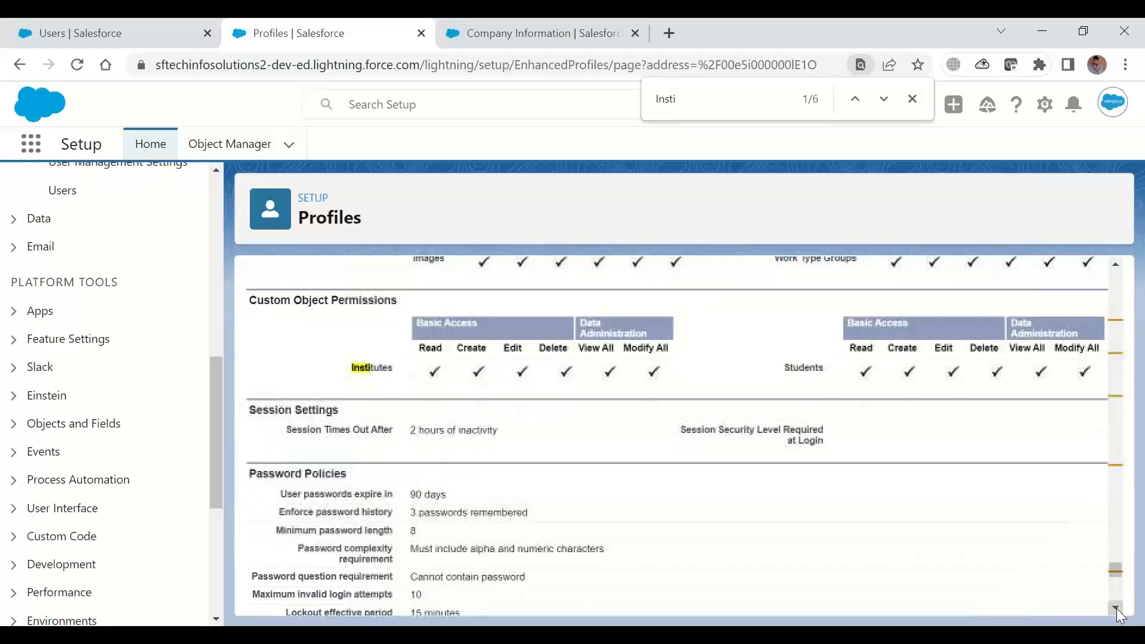
{"action": "left_click_drag", "start_coordinate": [1117, 608], "coordinate": [1117, 609]}
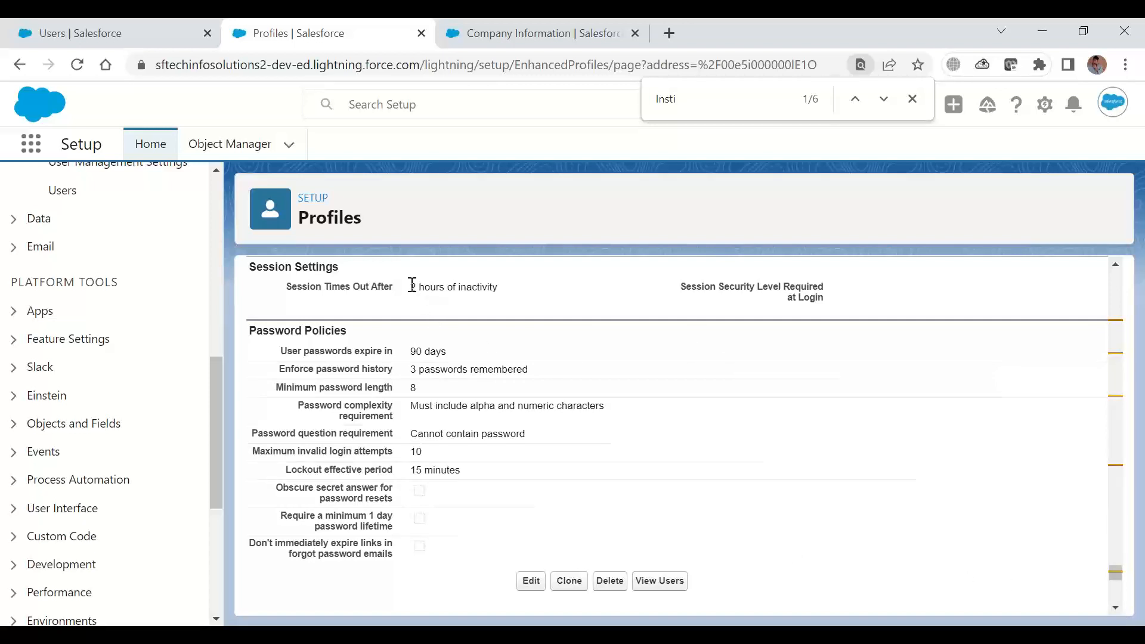
{"action": "left_click_drag", "start_coordinate": [412, 287], "coordinate": [506, 290]}
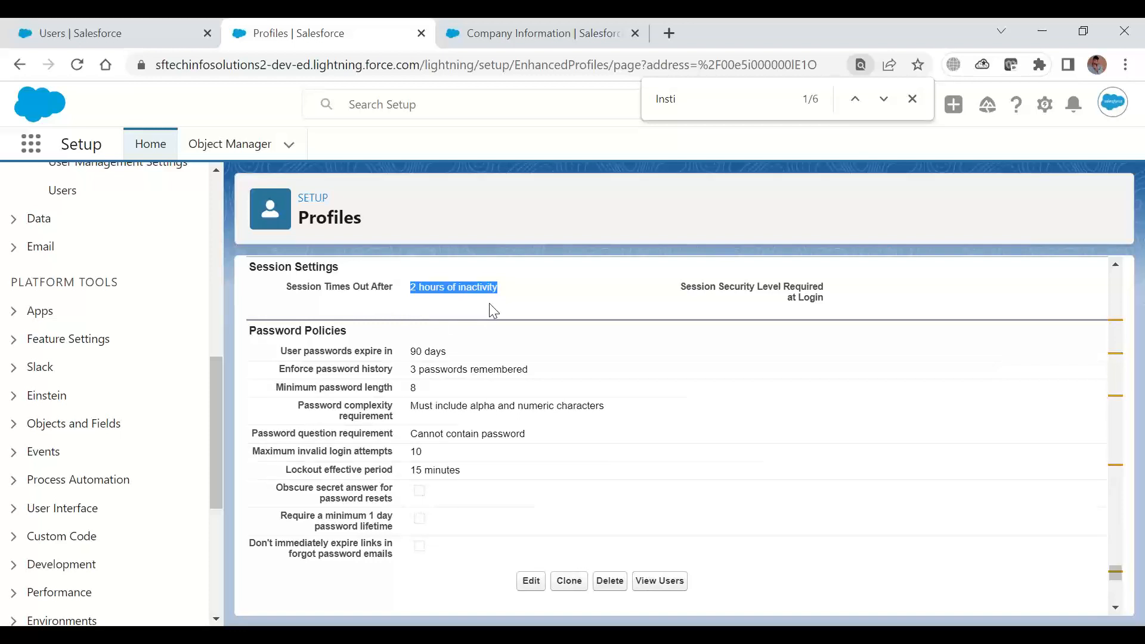
Open the profile for editing at its Session Settings and Password Policies
{"action": "left_click", "coordinate": [530, 582]}
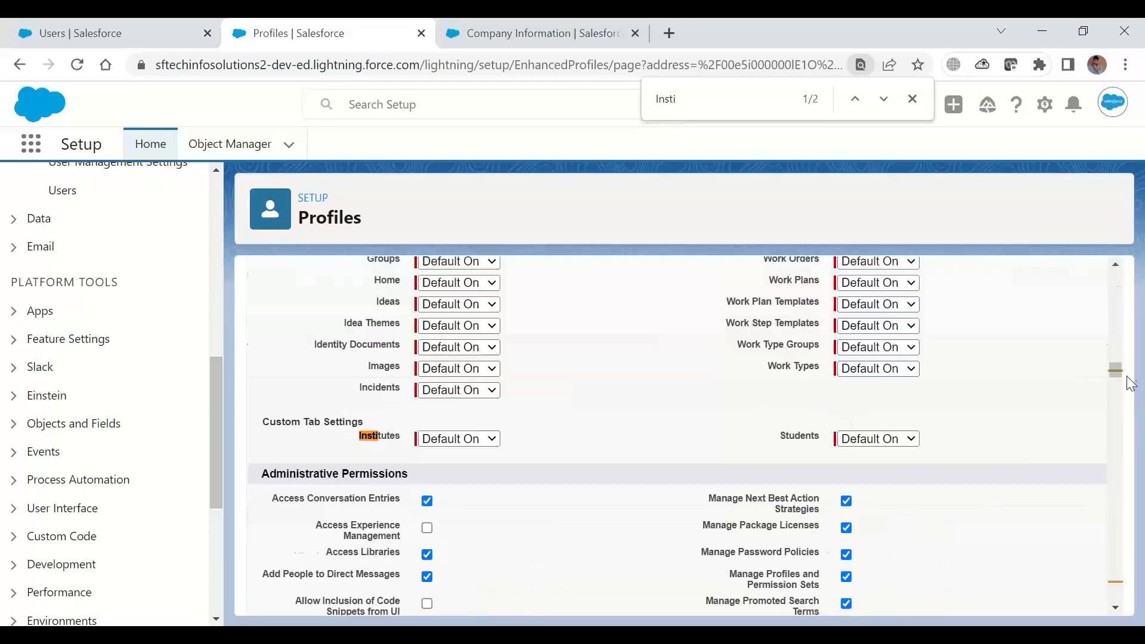
{"action": "left_click_drag", "start_coordinate": [1114, 380], "coordinate": [1103, 608]}
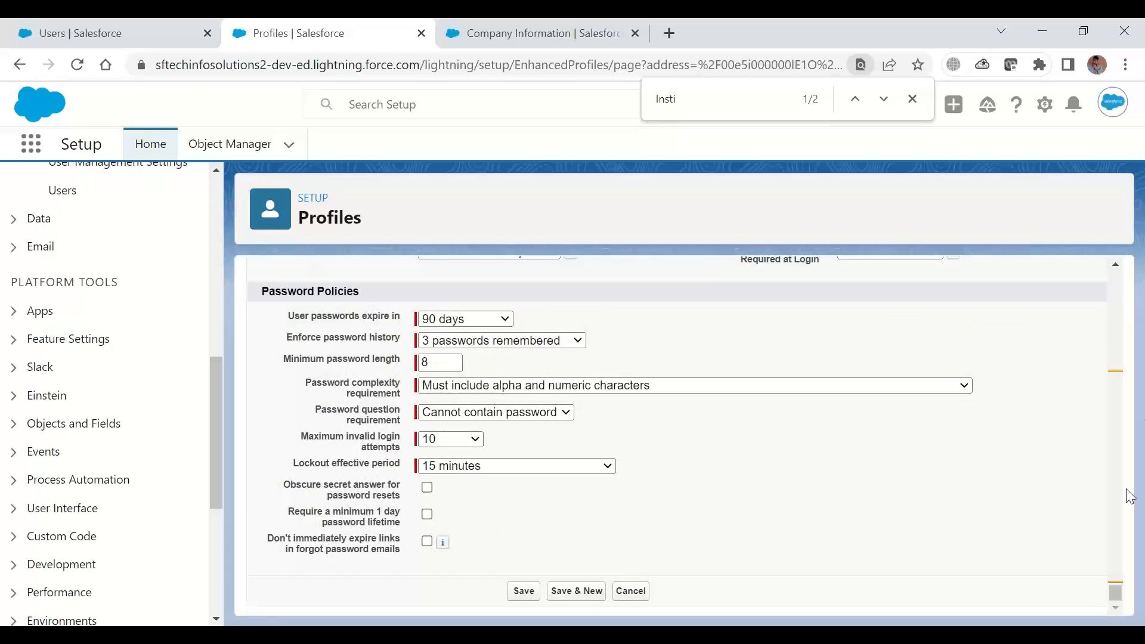
{"action": "left_click", "coordinate": [1117, 265]}
{"action": "scroll", "coordinate": [1117, 265], "scroll_direction": "up", "scroll_amount": 2}
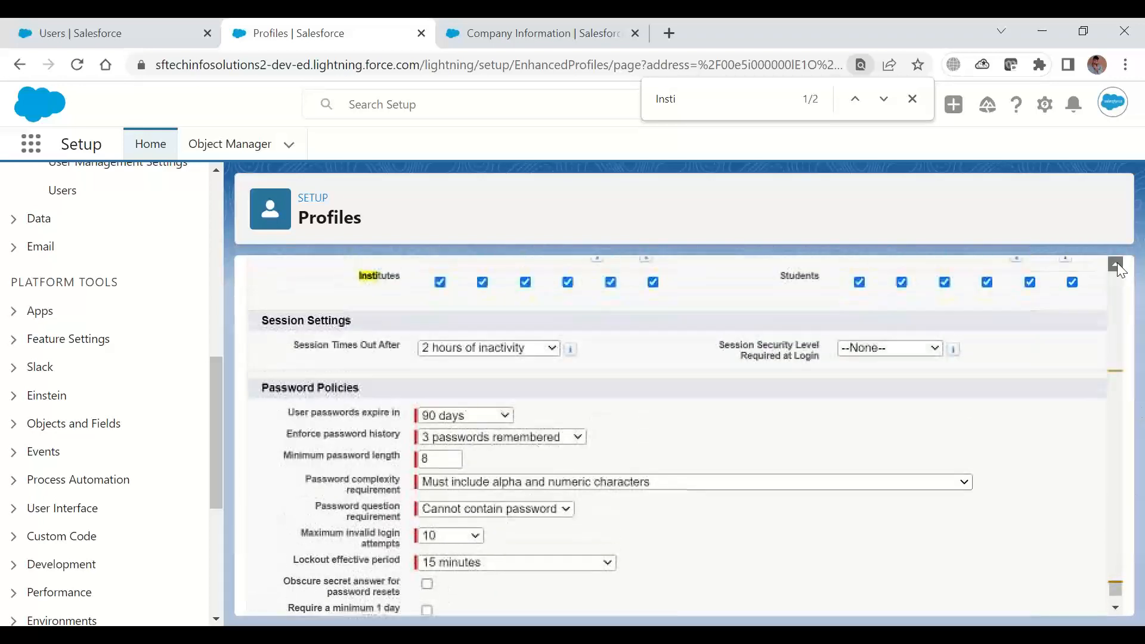
Try a session timeout of 15 minutes of inactivity and restore it to 2 hours of inactivity
{"action": "left_click", "coordinate": [509, 360]}
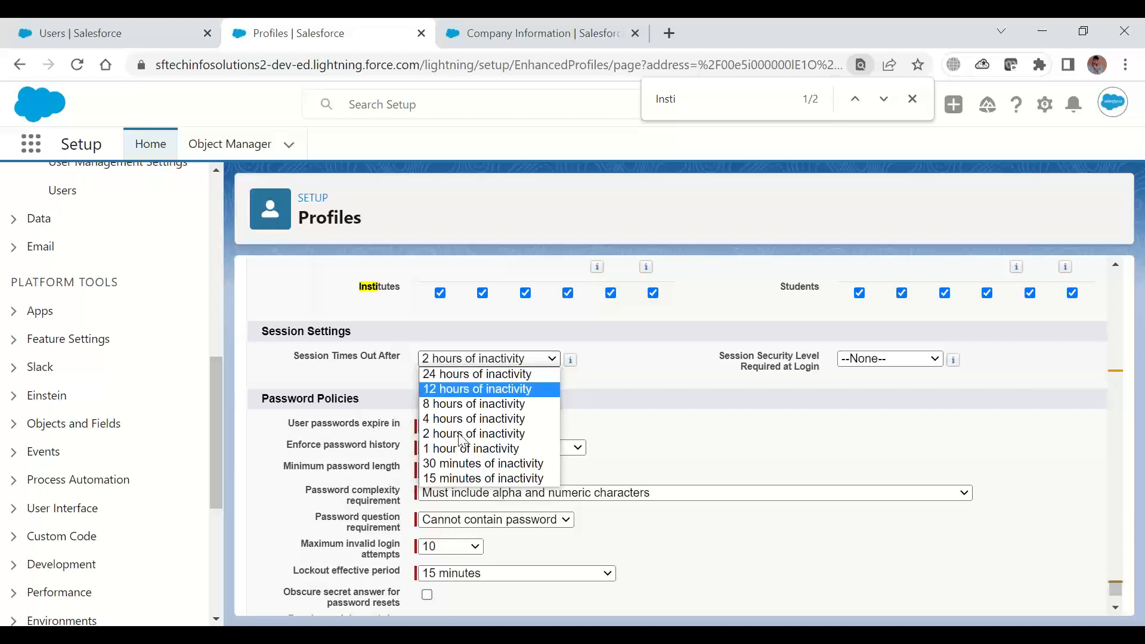
{"action": "left_click", "coordinate": [456, 480]}
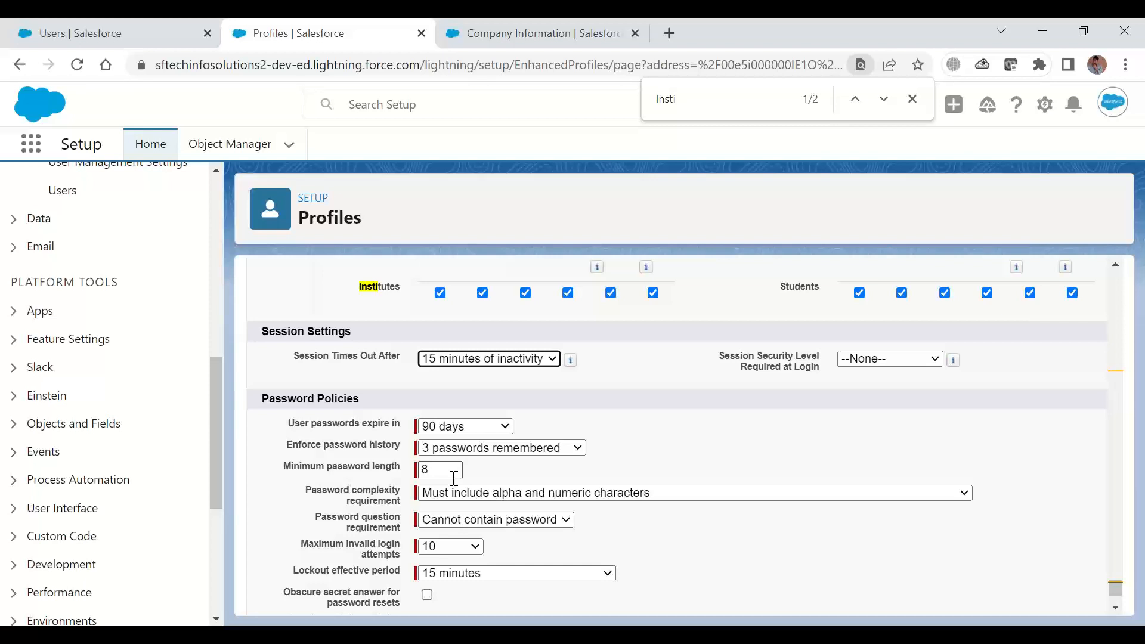
{"action": "left_click", "coordinate": [490, 358]}
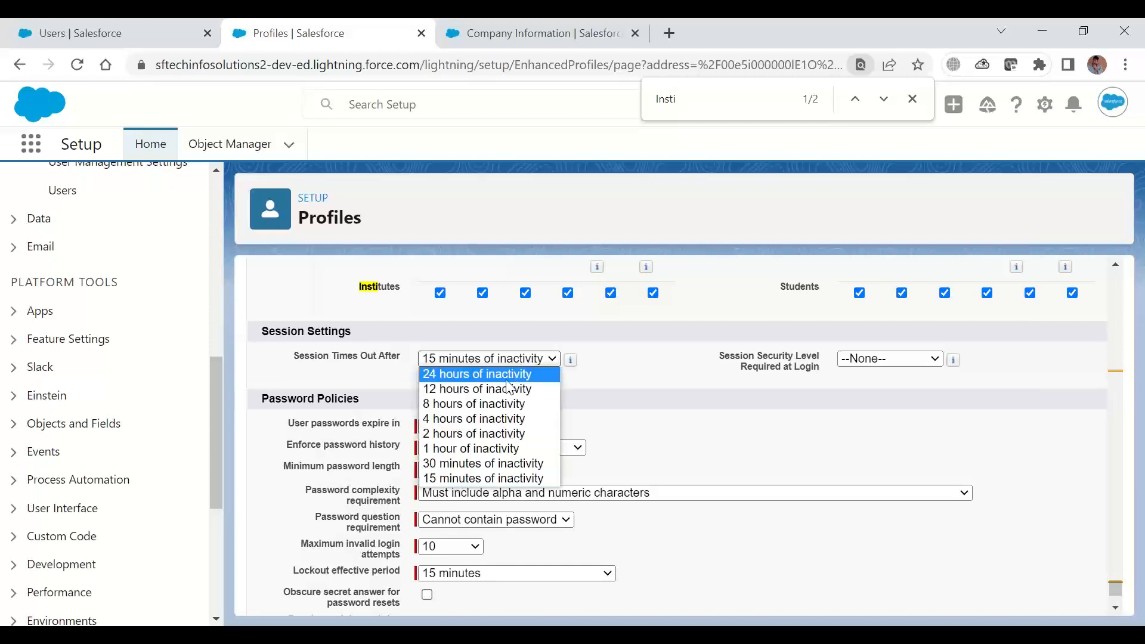
{"action": "left_click", "coordinate": [501, 434]}
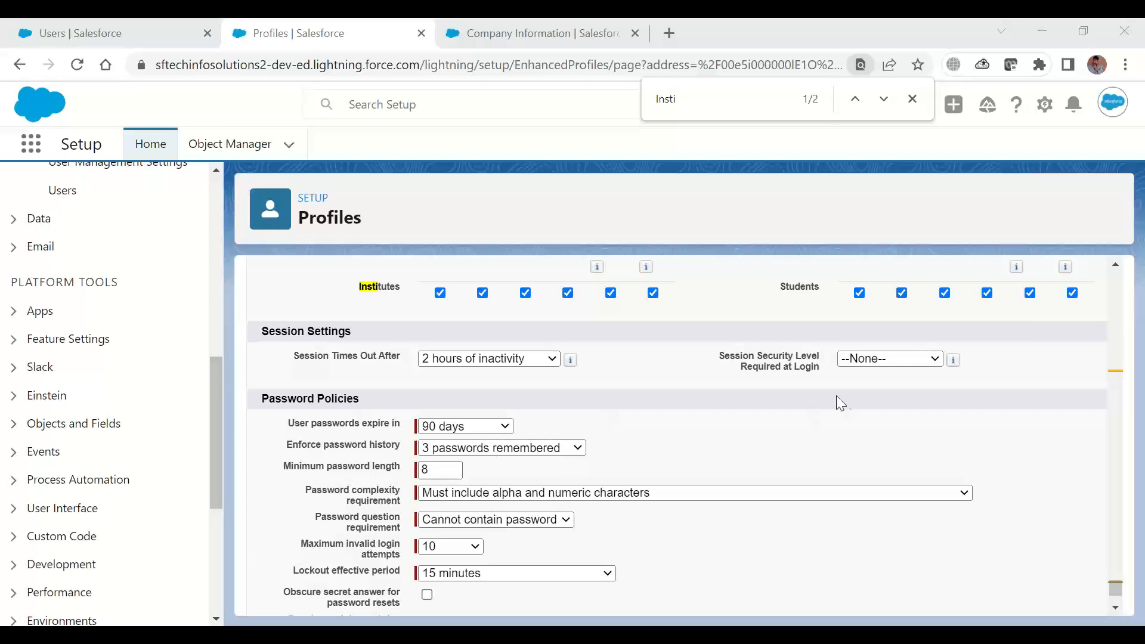
Inspect the available options for Session Security Level Required at Login and for Enforce password history without changing them
{"action": "left_click", "coordinate": [859, 360]}
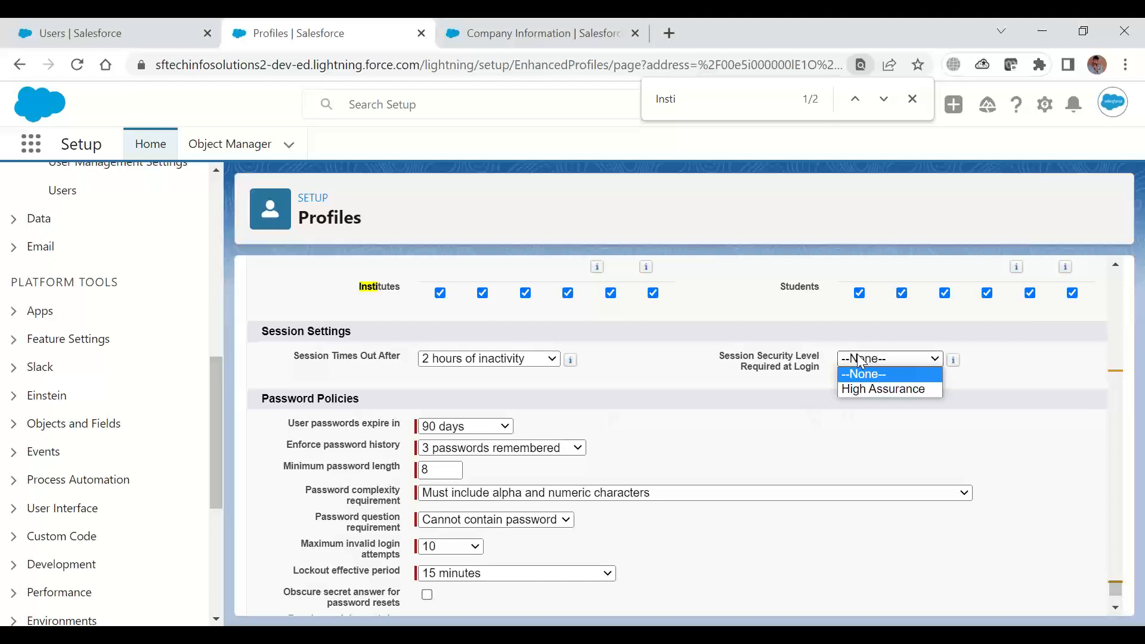
{"action": "left_click", "coordinate": [889, 429]}
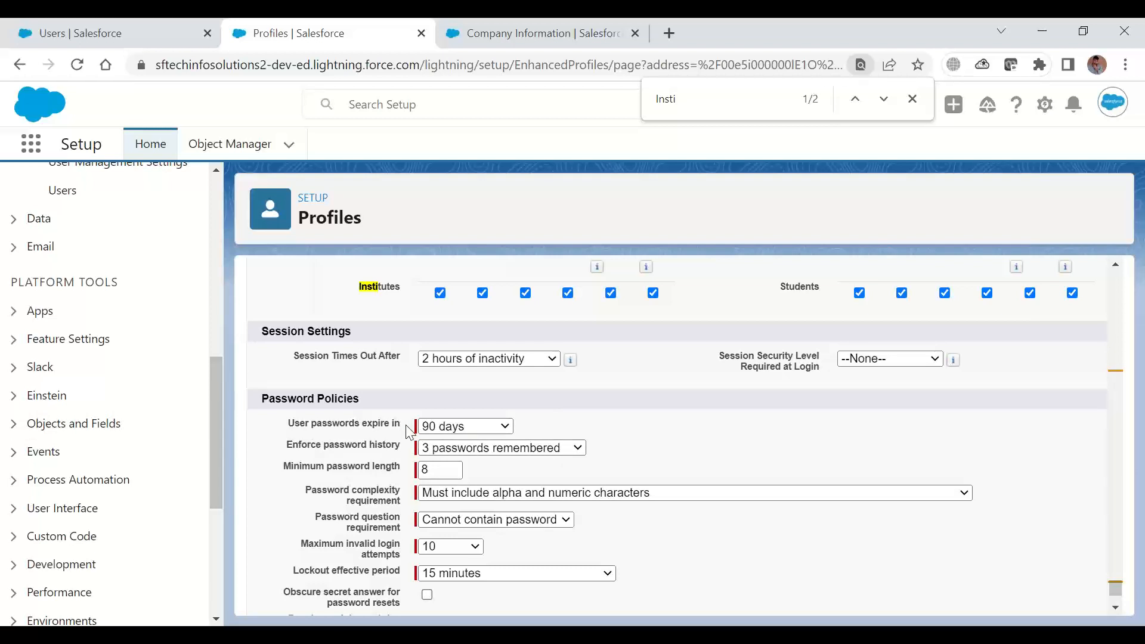
{"action": "left_click", "coordinate": [461, 453]}
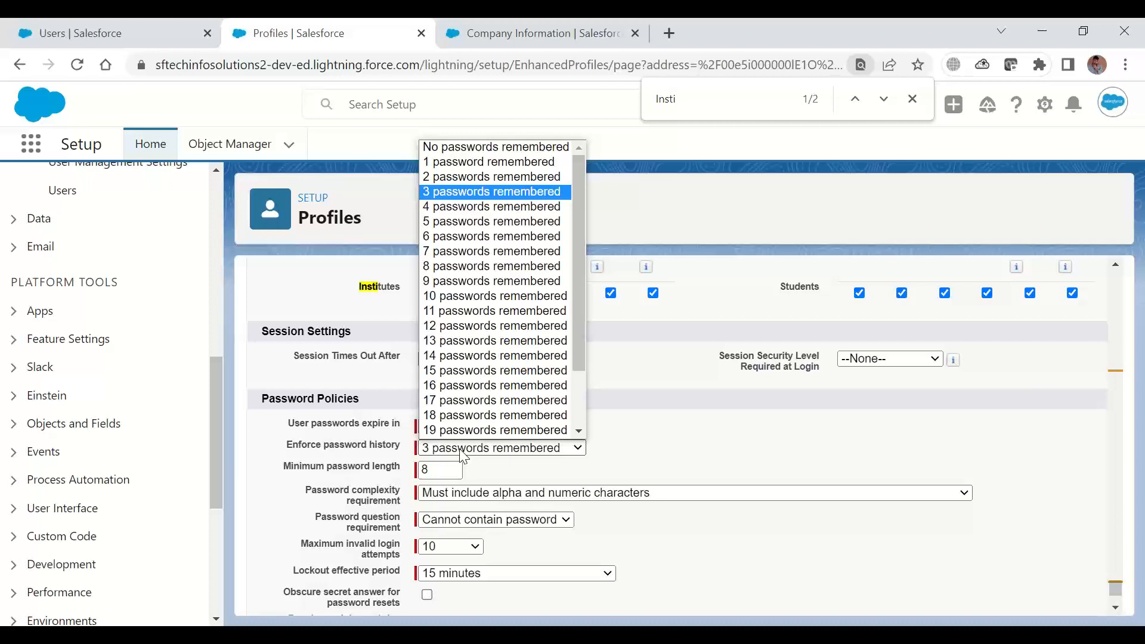
{"action": "left_click", "coordinate": [353, 416]}
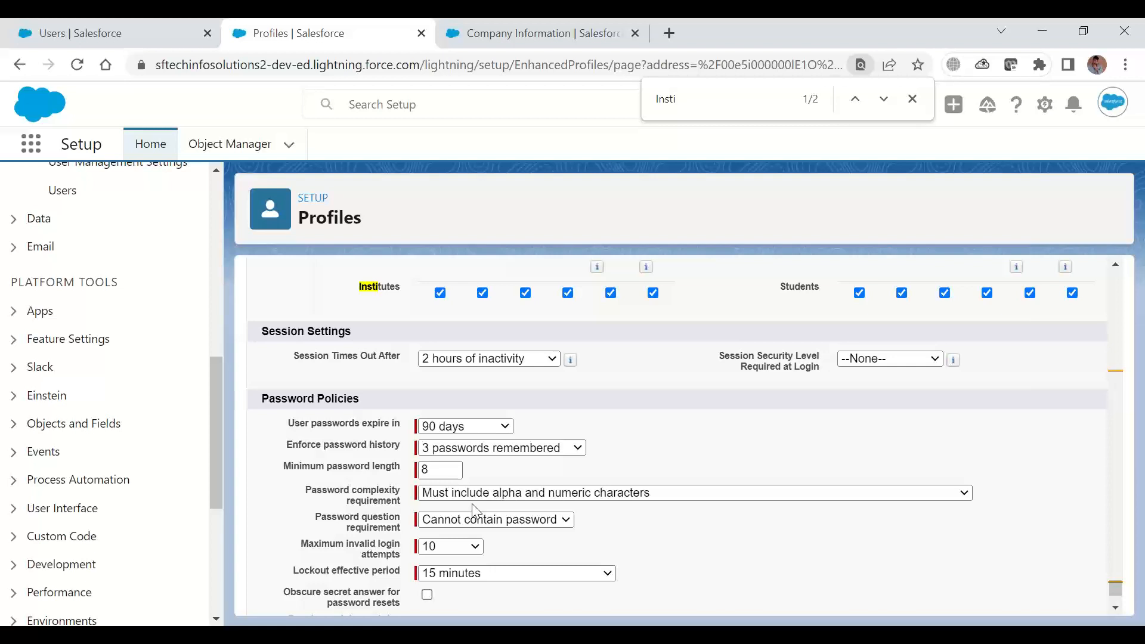
{"action": "left_click", "coordinate": [567, 449]}
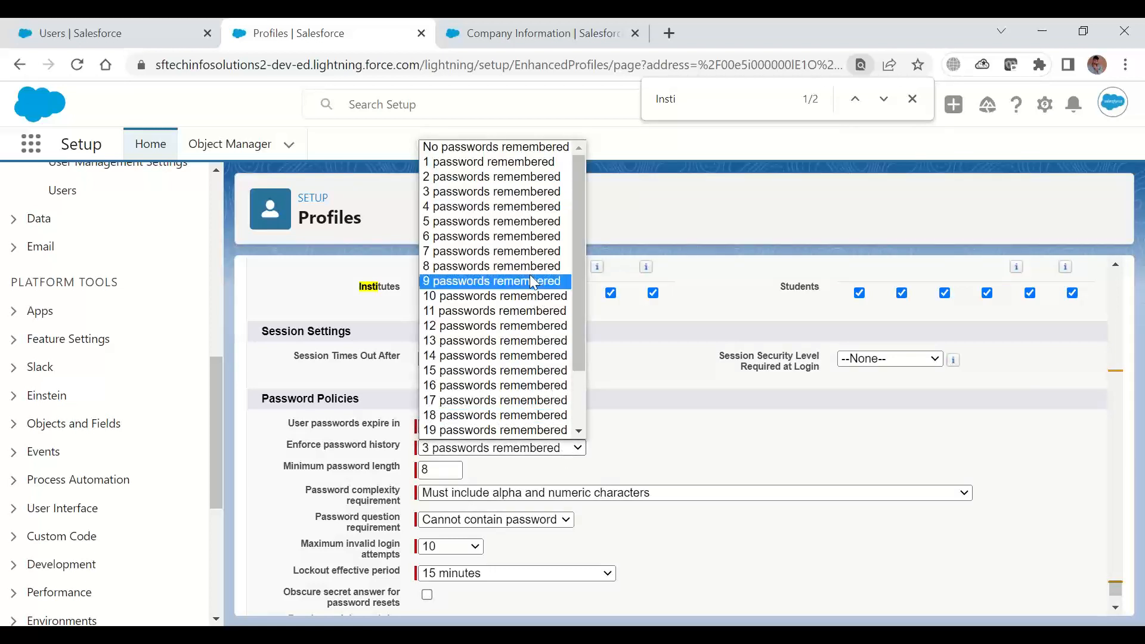
{"action": "left_click", "coordinate": [659, 423]}
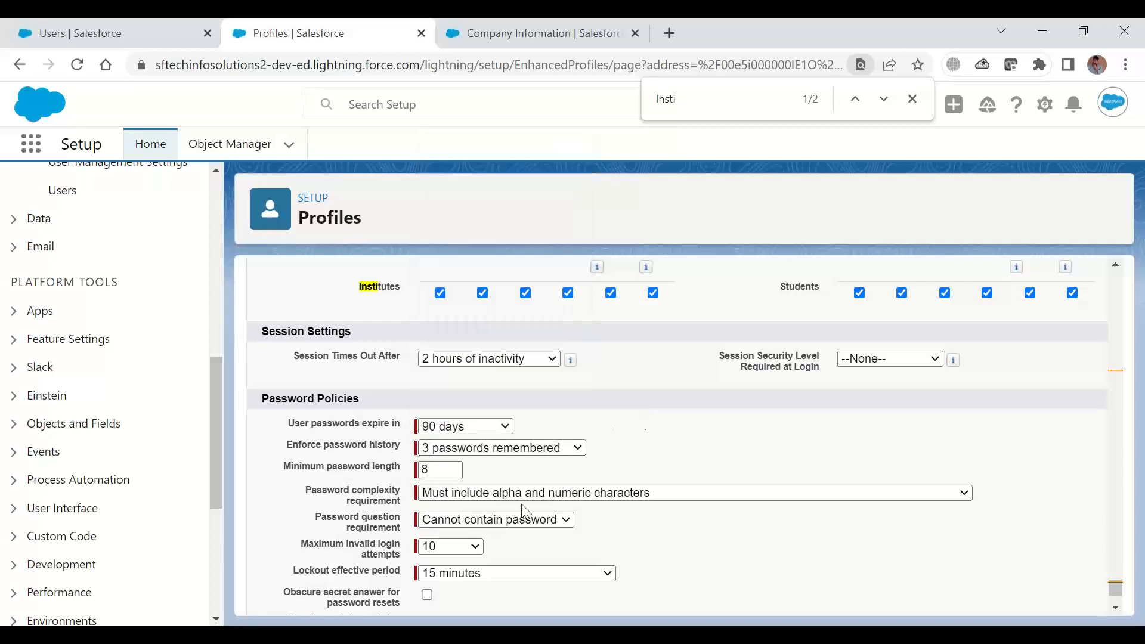
Inspect the Minimum password length field and the options for the password complexity and password question requirements
{"action": "left_click", "coordinate": [450, 469]}
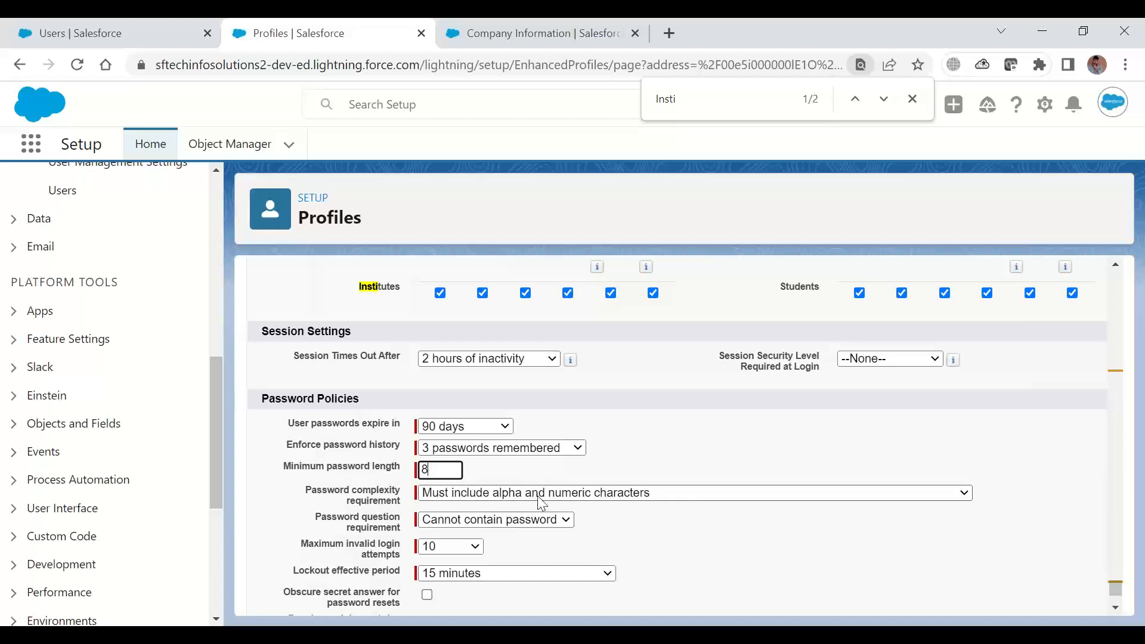
{"action": "left_click", "coordinate": [568, 498]}
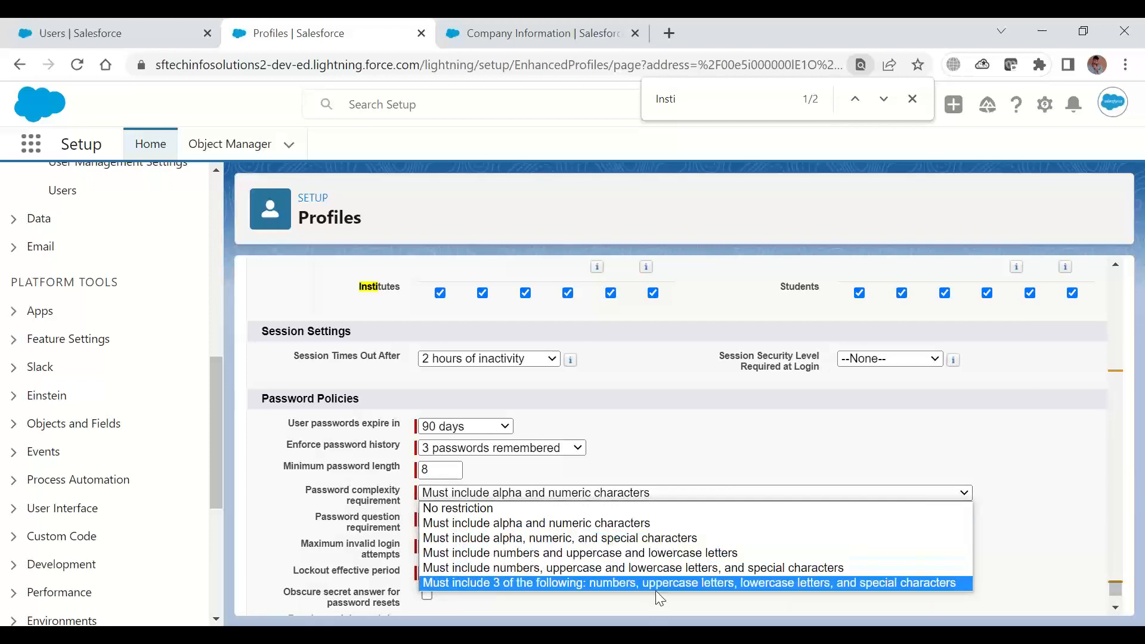
{"action": "left_click", "coordinate": [699, 451]}
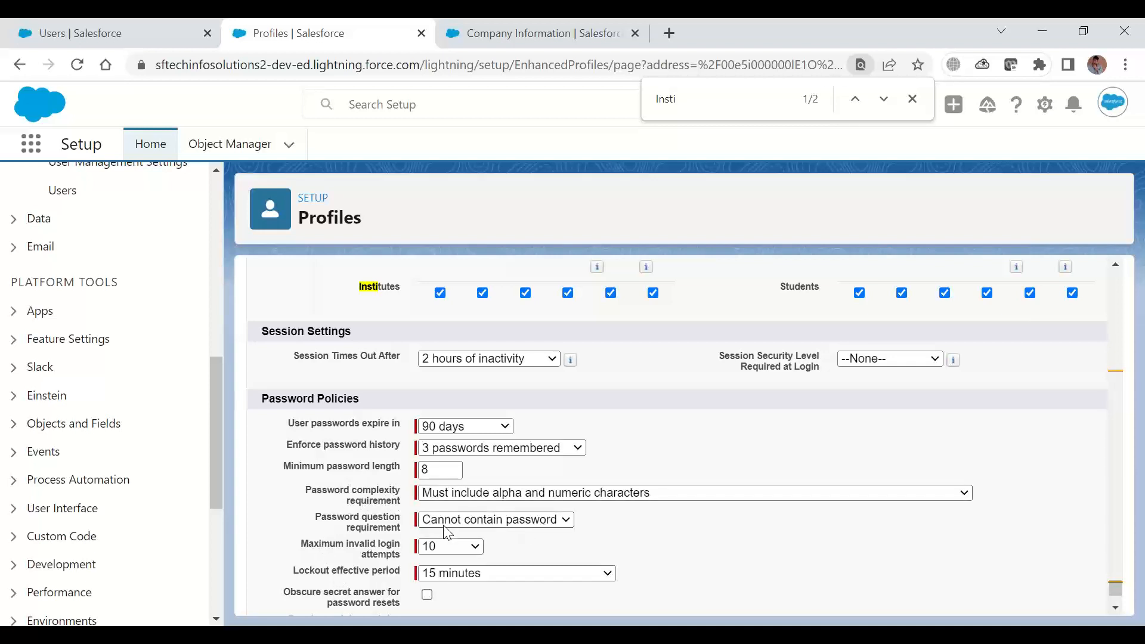
{"action": "left_click", "coordinate": [469, 523]}
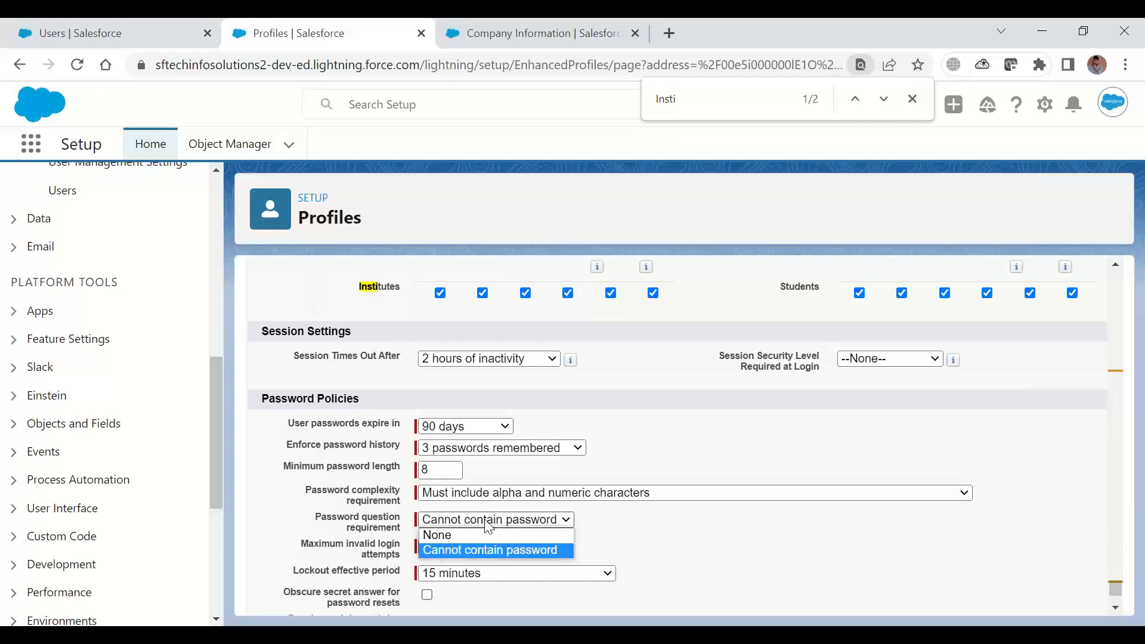
{"action": "left_click", "coordinate": [710, 553]}
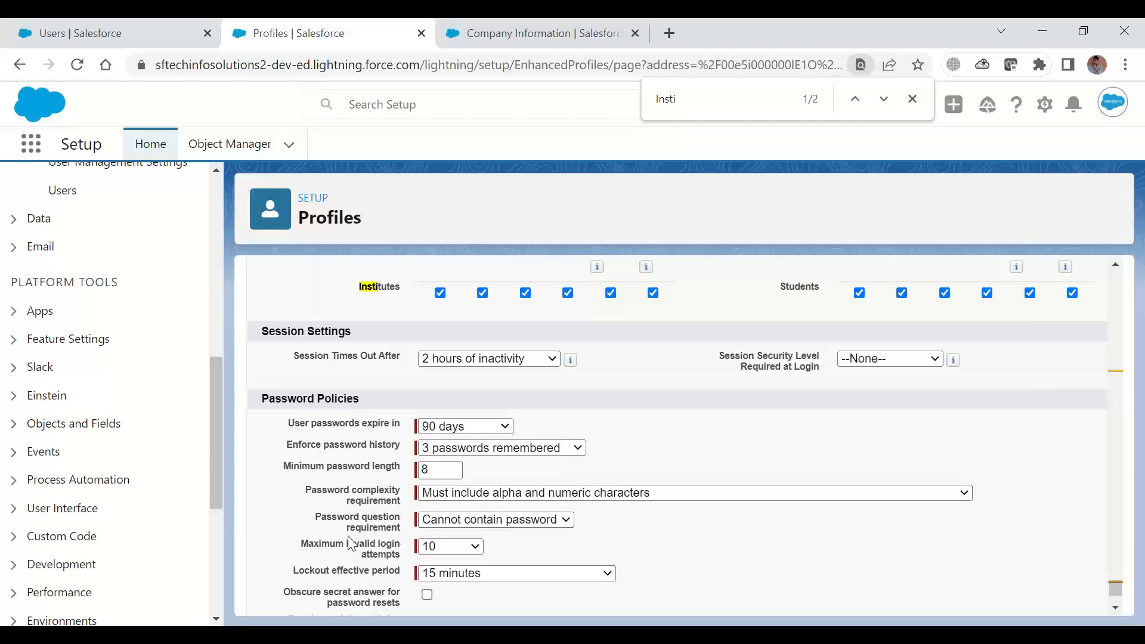
{"action": "left_click", "coordinate": [471, 523]}
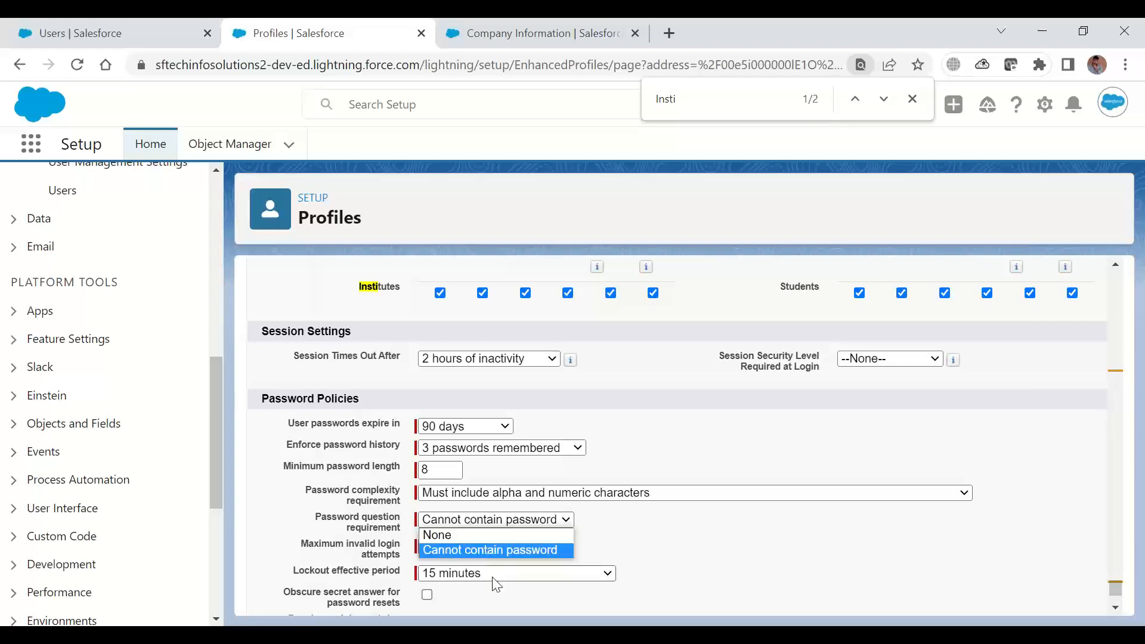
{"action": "left_click", "coordinate": [633, 554]}
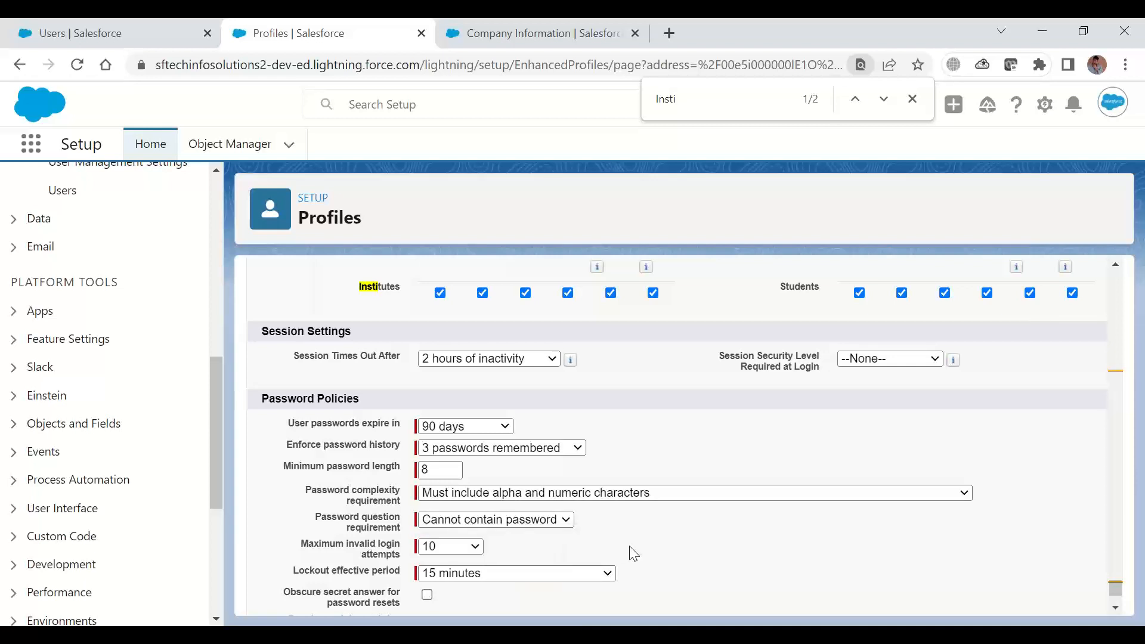
Inspect the available options for Maximum invalid login attempts and Lockout effective period, leaving both settings as they are
{"action": "left_click", "coordinate": [433, 554]}
{"action": "left_click", "coordinate": [434, 552]}
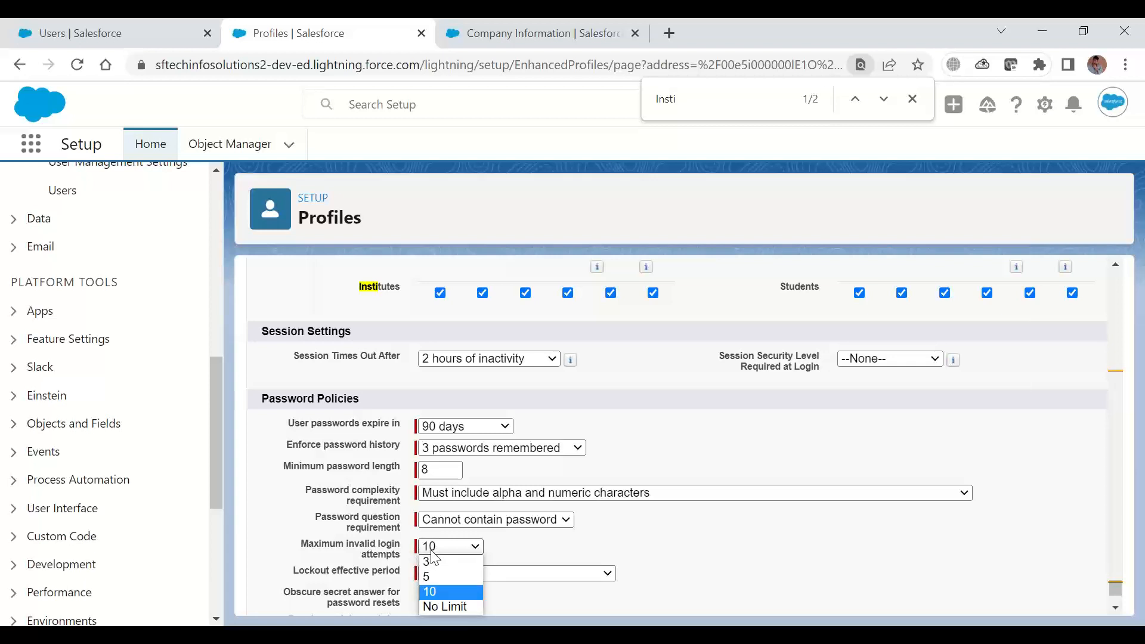
{"action": "left_click", "coordinate": [431, 553]}
{"action": "left_click", "coordinate": [434, 554]}
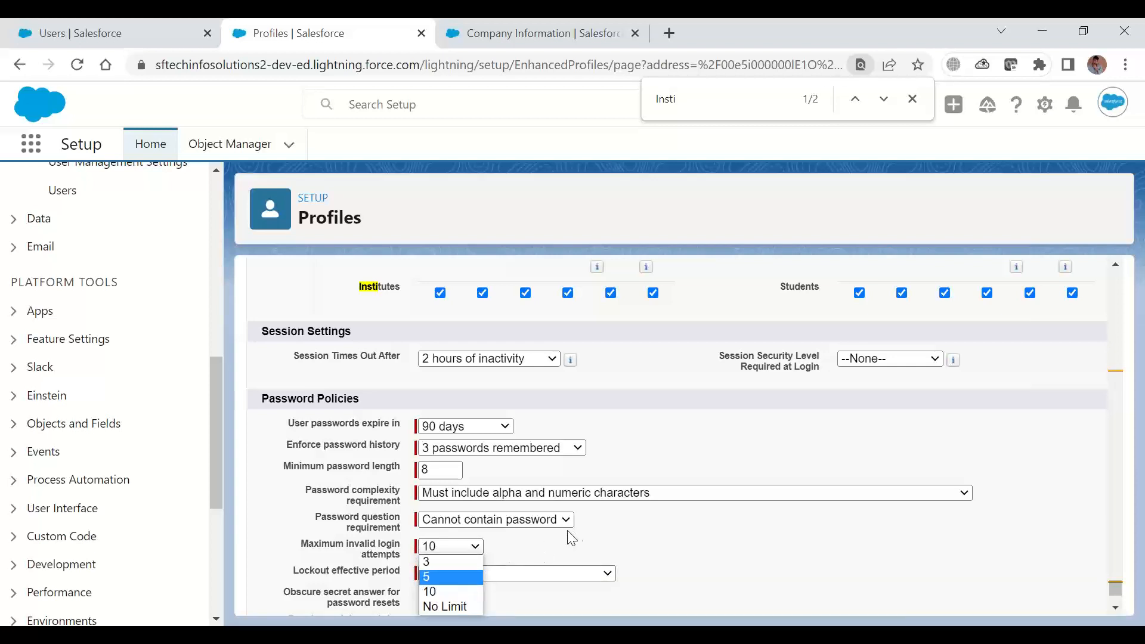
{"action": "left_click", "coordinate": [796, 581]}
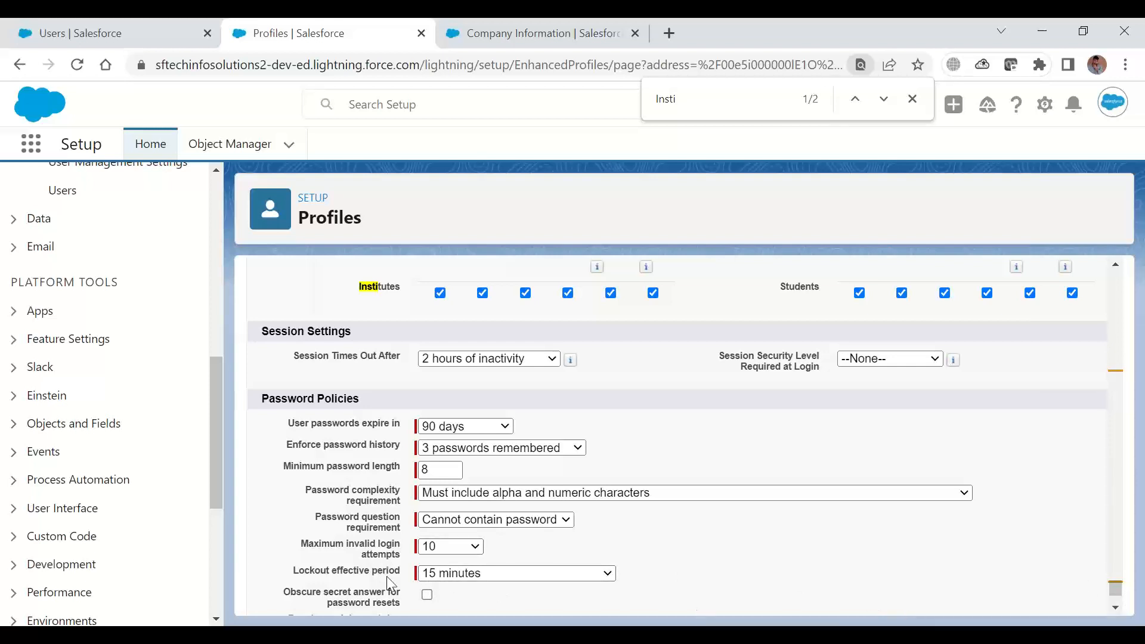
{"action": "left_click", "coordinate": [445, 575]}
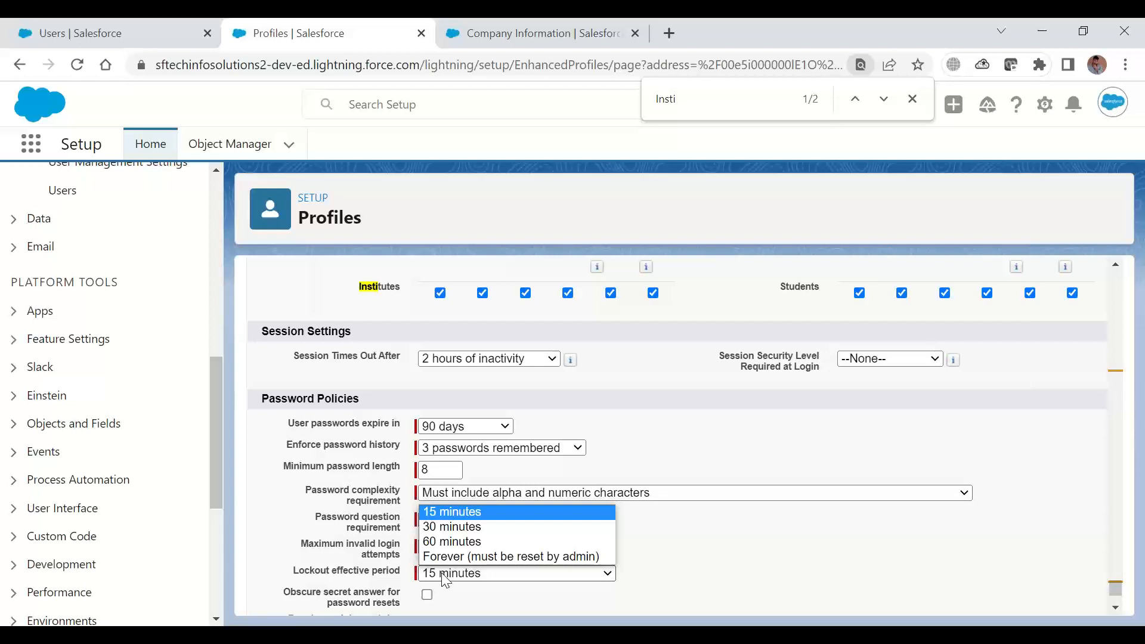
{"action": "left_click", "coordinate": [901, 547]}
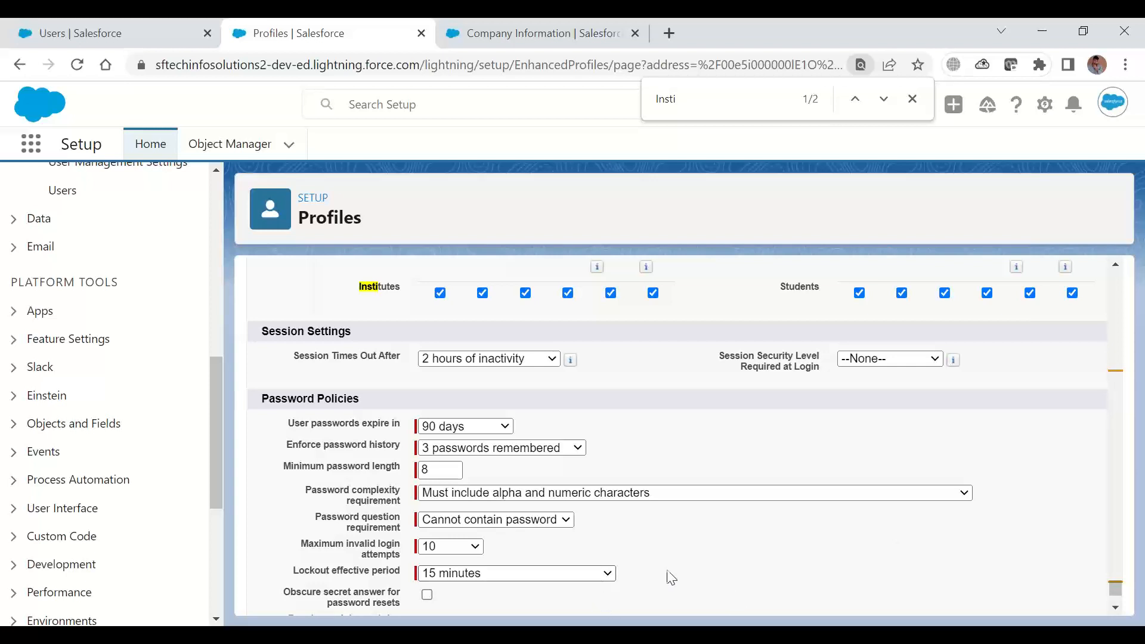
{"action": "left_click", "coordinate": [1115, 609]}
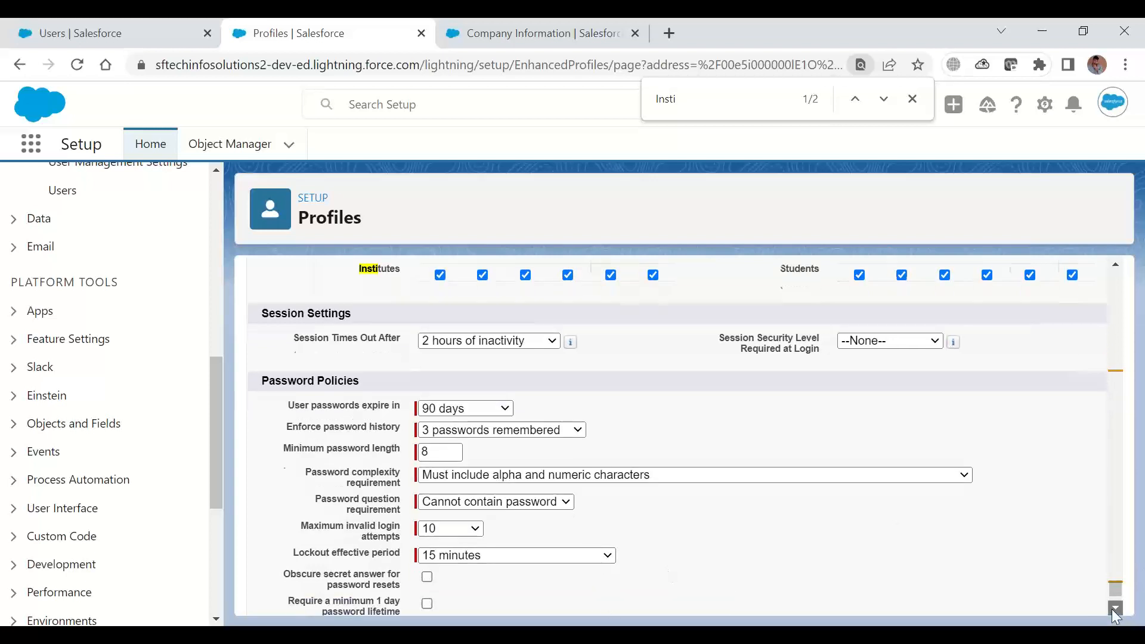
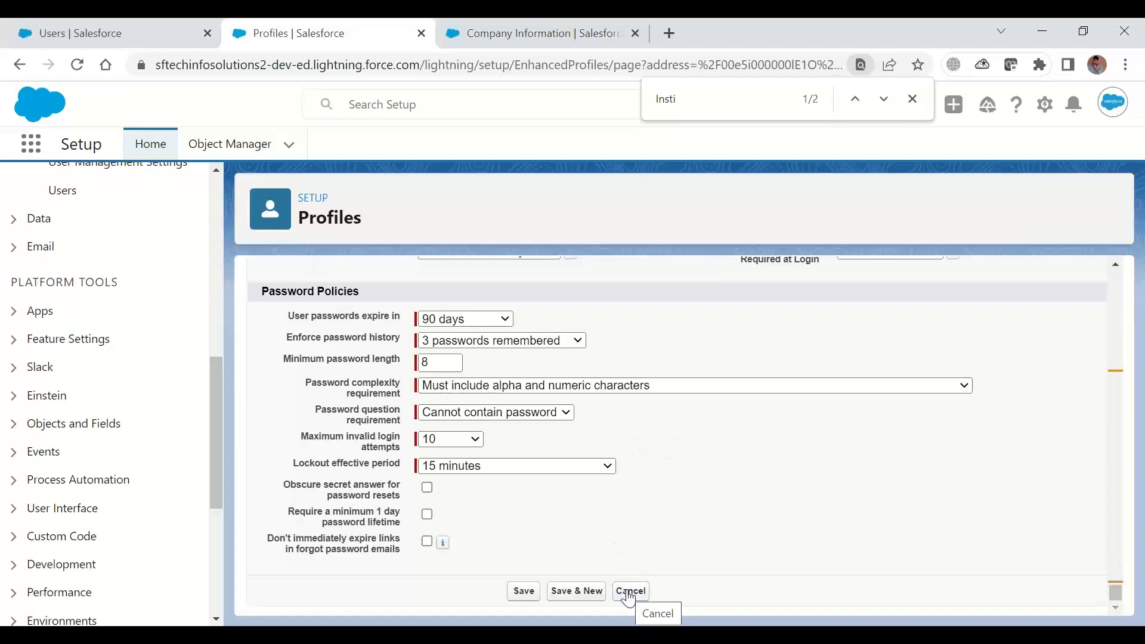
Save the System Admin Custom profile and go to its Login IP Ranges section
{"action": "left_click", "coordinate": [525, 593]}
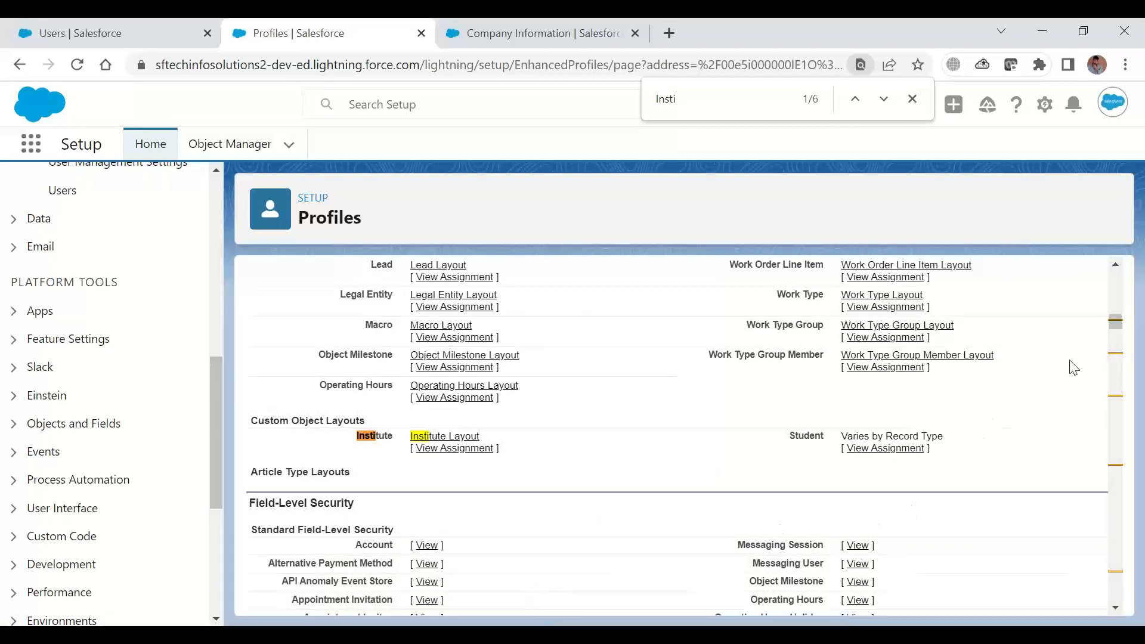
{"action": "left_click_drag", "start_coordinate": [1121, 322], "coordinate": [1127, 270]}
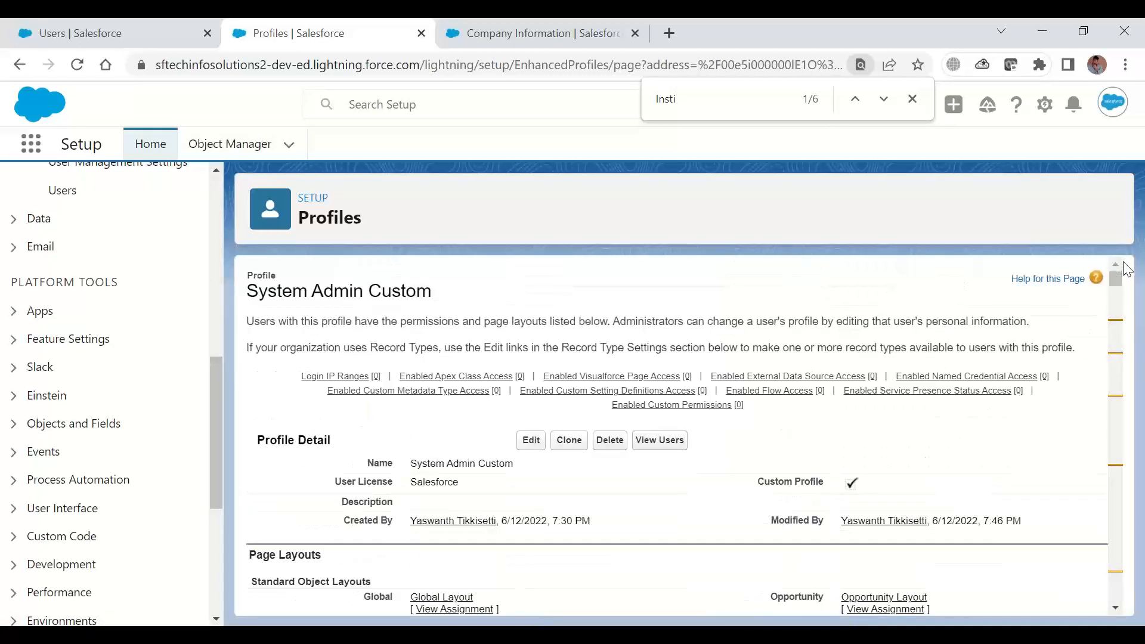
{"action": "left_click", "coordinate": [353, 386]}
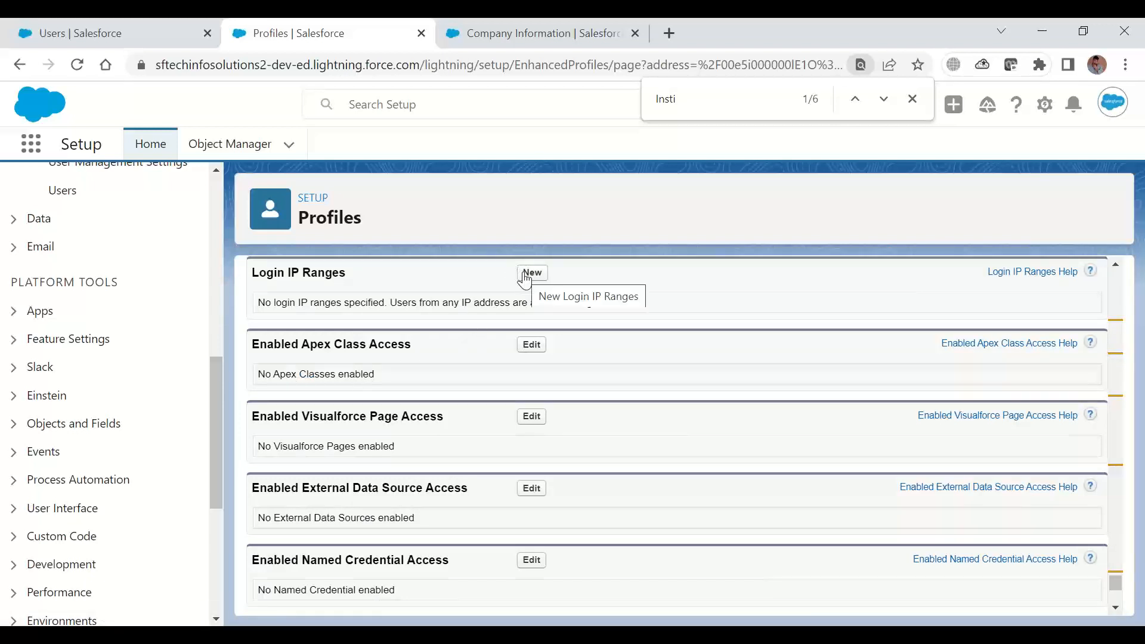
Examine the profile's login and access sections from Login Hours down to Default Experience Cloud Site
{"action": "left_click", "coordinate": [1117, 266]}
{"action": "left_click", "coordinate": [1118, 266]}
{"action": "left_click", "coordinate": [1119, 266]}
{"action": "left_click", "coordinate": [1119, 266]}
{"action": "left_click", "coordinate": [1118, 266]}
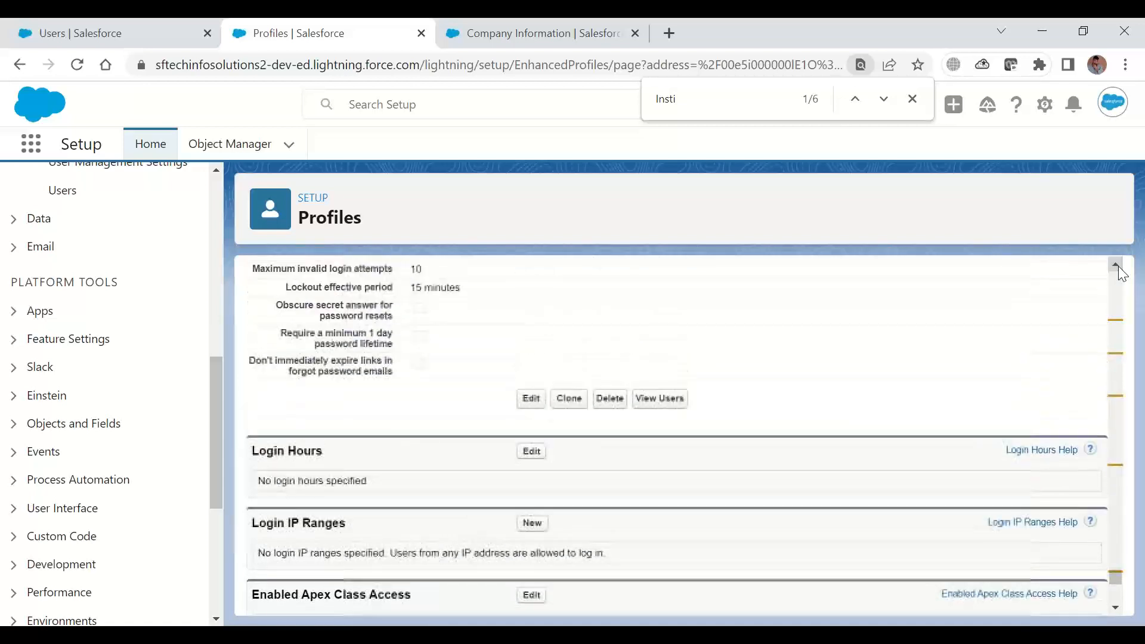
{"action": "left_click", "coordinate": [1115, 608]}
{"action": "left_click", "coordinate": [1115, 609]}
{"action": "left_click", "coordinate": [1115, 608]}
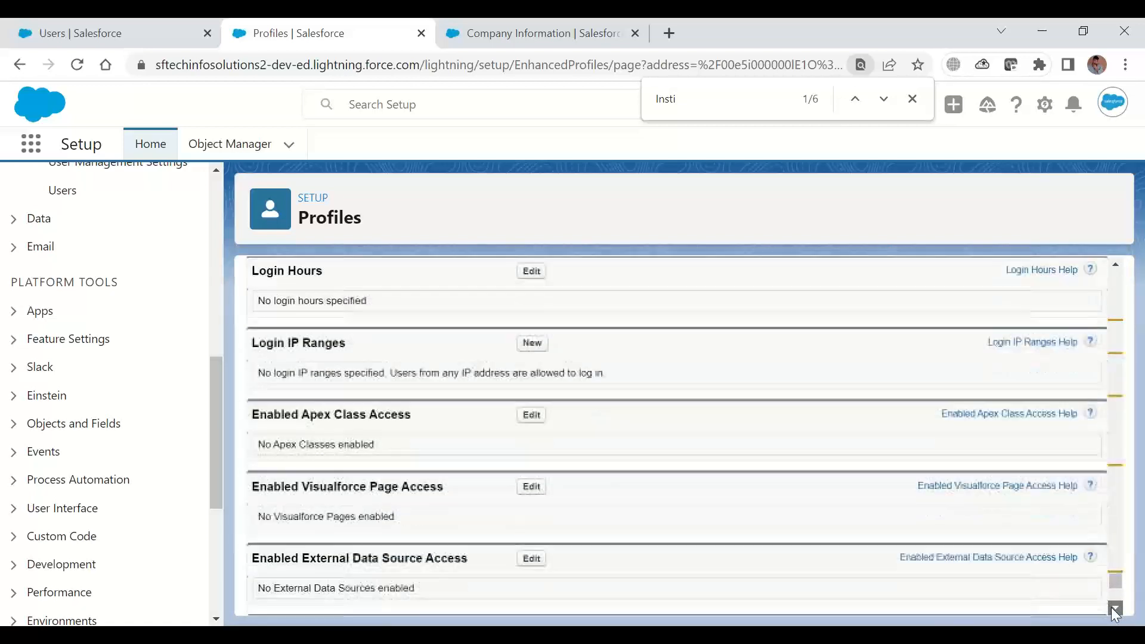
{"action": "left_click", "coordinate": [1115, 608]}
{"action": "left_click", "coordinate": [1115, 609]}
{"action": "left_click", "coordinate": [1115, 609]}
{"action": "left_click", "coordinate": [1115, 609]}
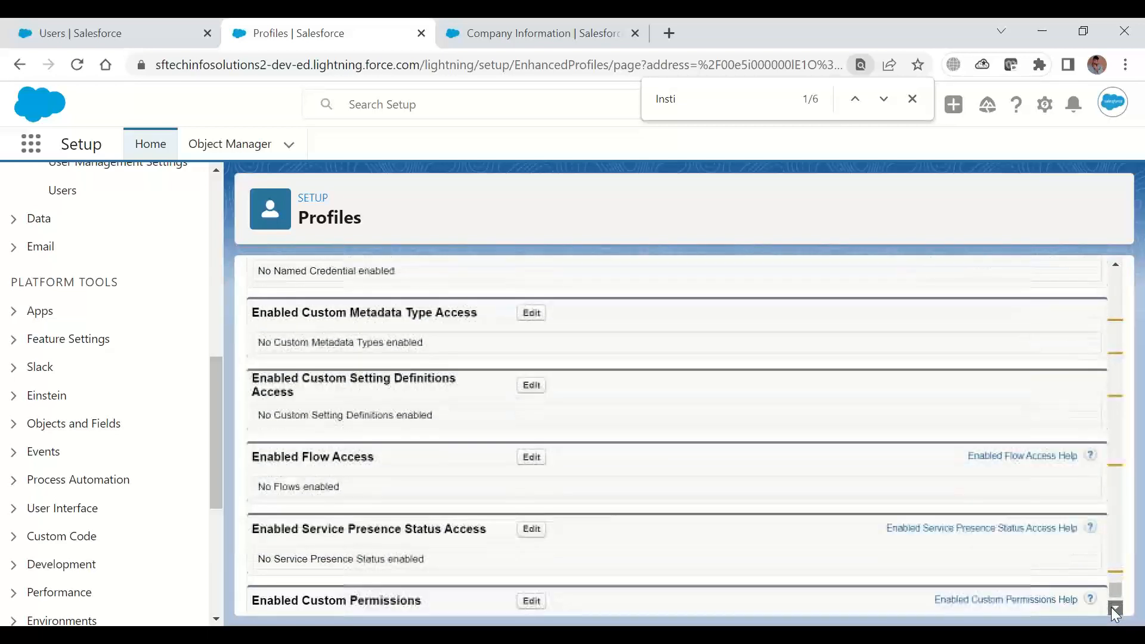
{"action": "left_click", "coordinate": [1115, 608]}
{"action": "left_click", "coordinate": [1115, 608]}
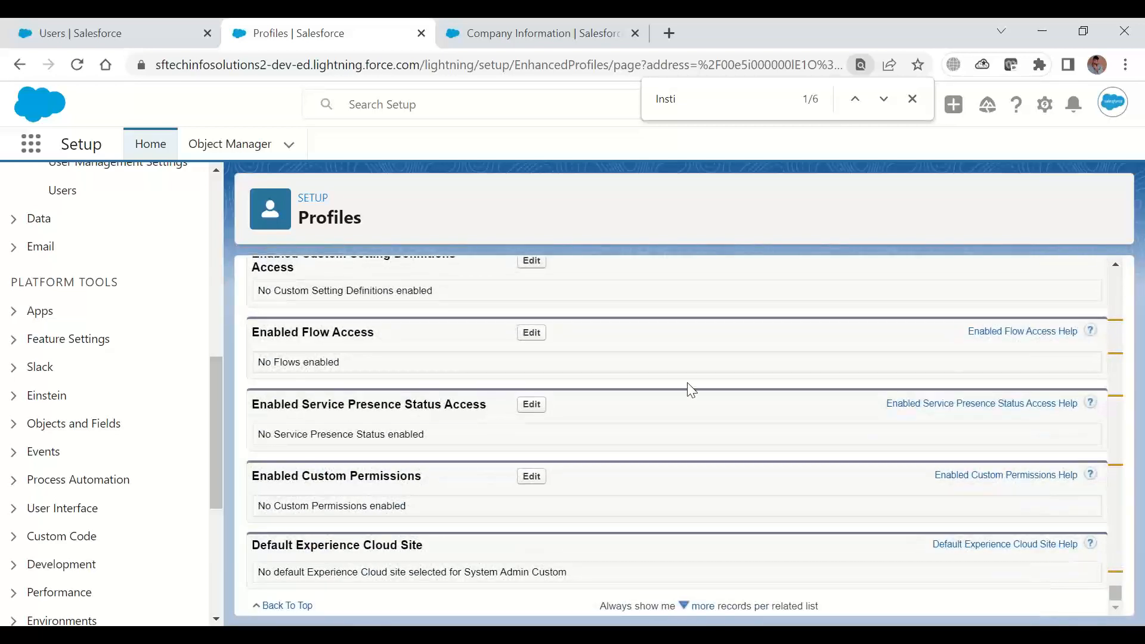
Switch to the Company Information page, search Setup for user, and open the Users list
{"action": "left_click", "coordinate": [473, 48]}
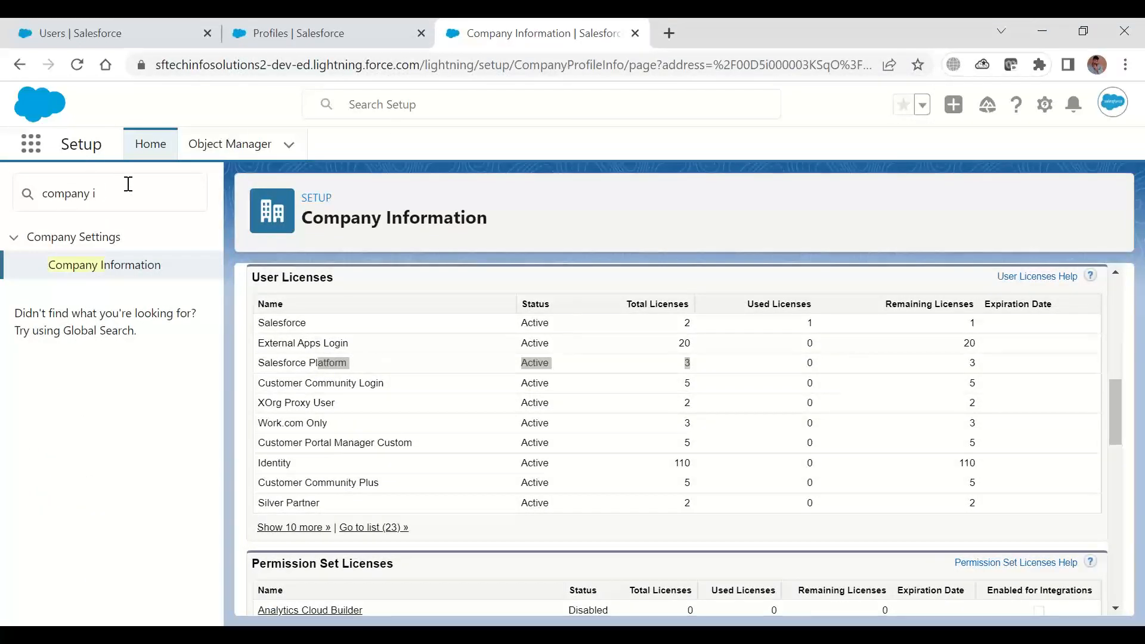
{"action": "left_click_drag", "start_coordinate": [125, 189], "coordinate": [3, 194]}
{"action": "type", "text": "u"}
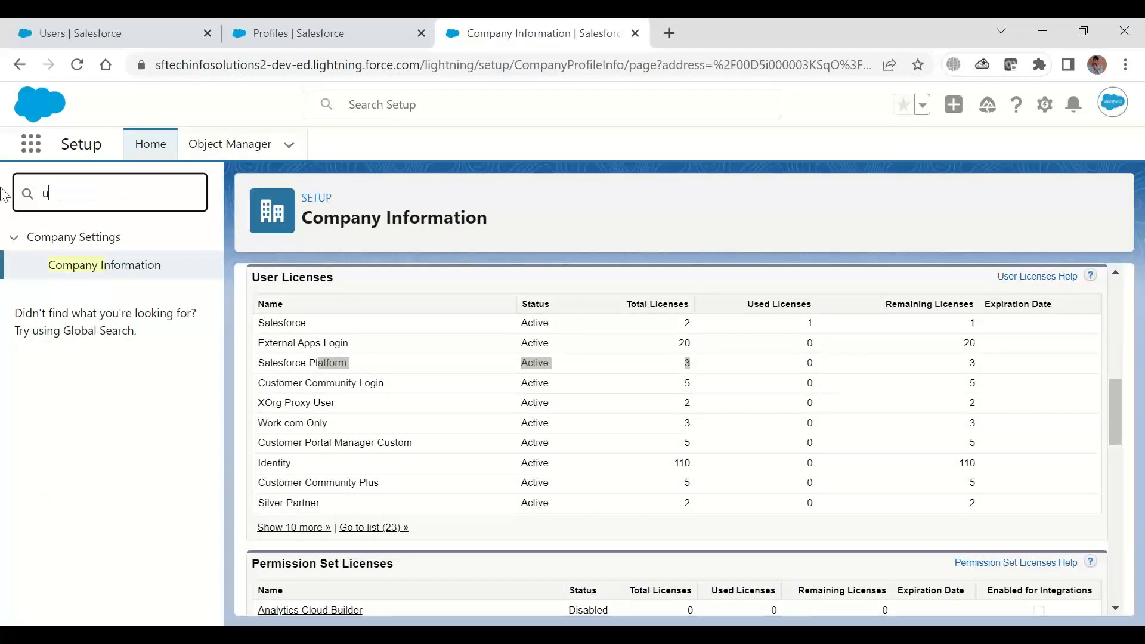
{"action": "type", "text": "ser"}
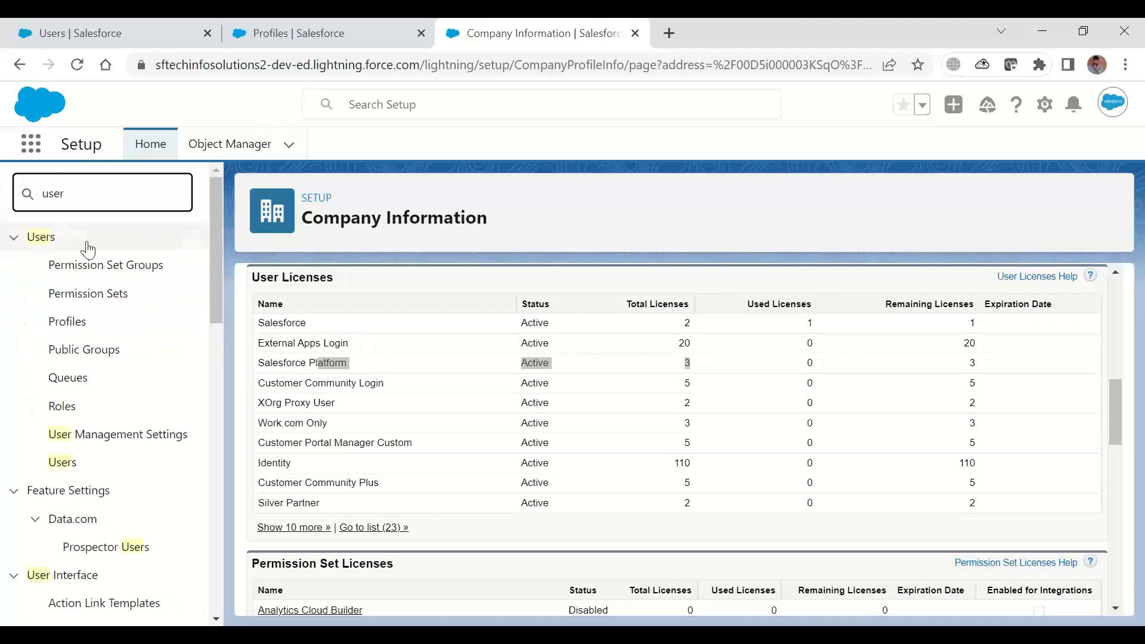
{"action": "left_click", "coordinate": [65, 465]}
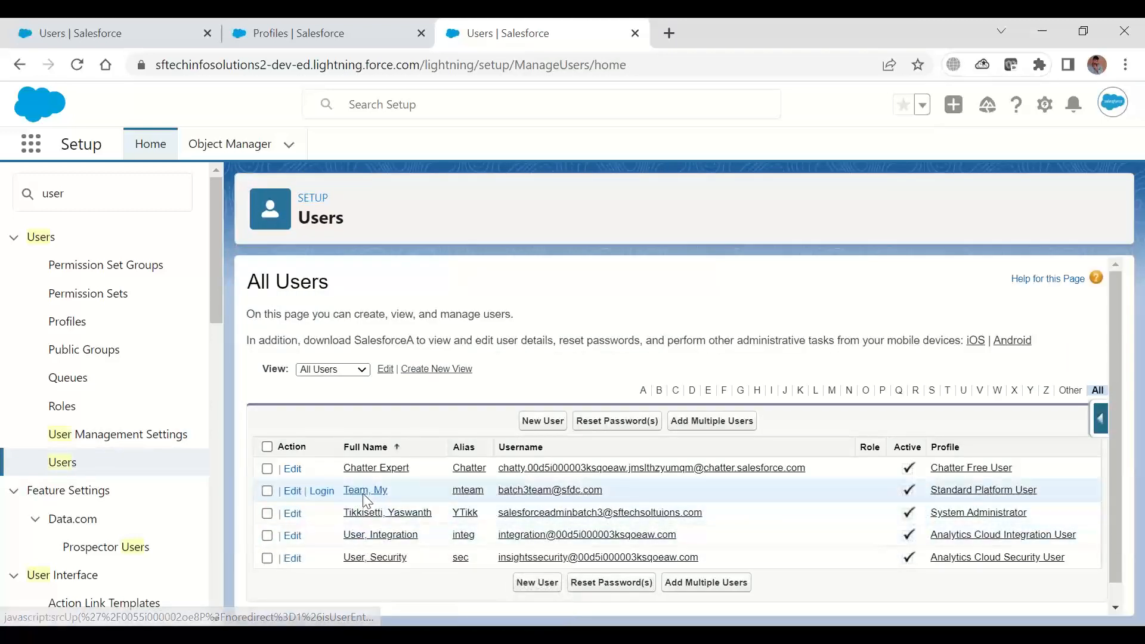
Open the My Team user's Login History and highlight the Source IP of the listed login
{"action": "left_click", "coordinate": [364, 493]}
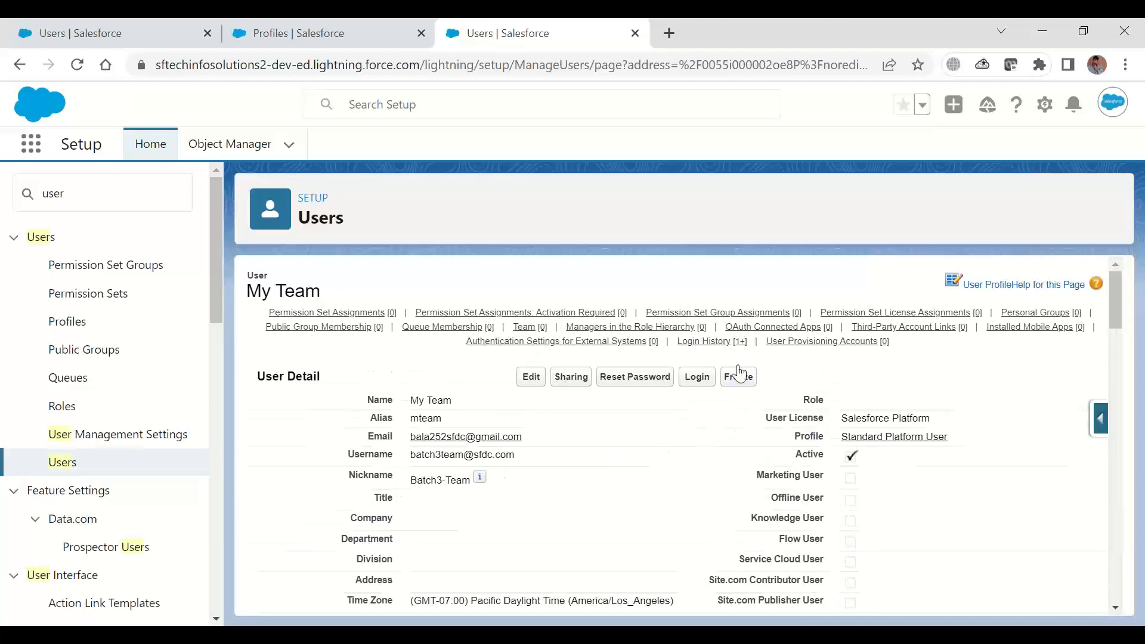
{"action": "left_click", "coordinate": [713, 341]}
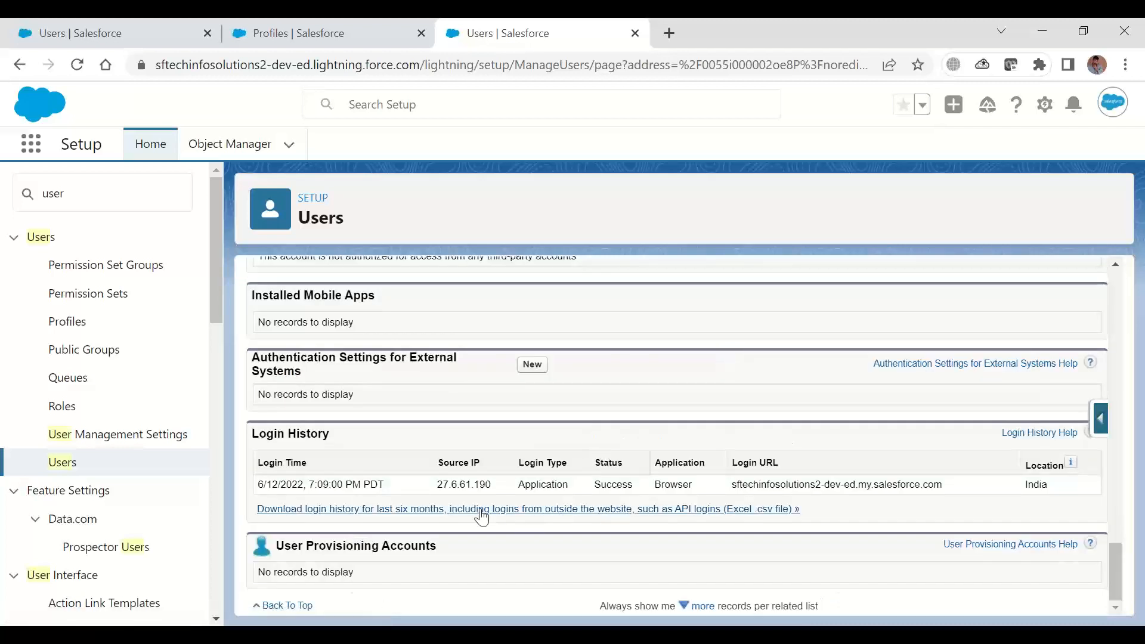
{"action": "left_click_drag", "start_coordinate": [437, 484], "coordinate": [475, 486]}
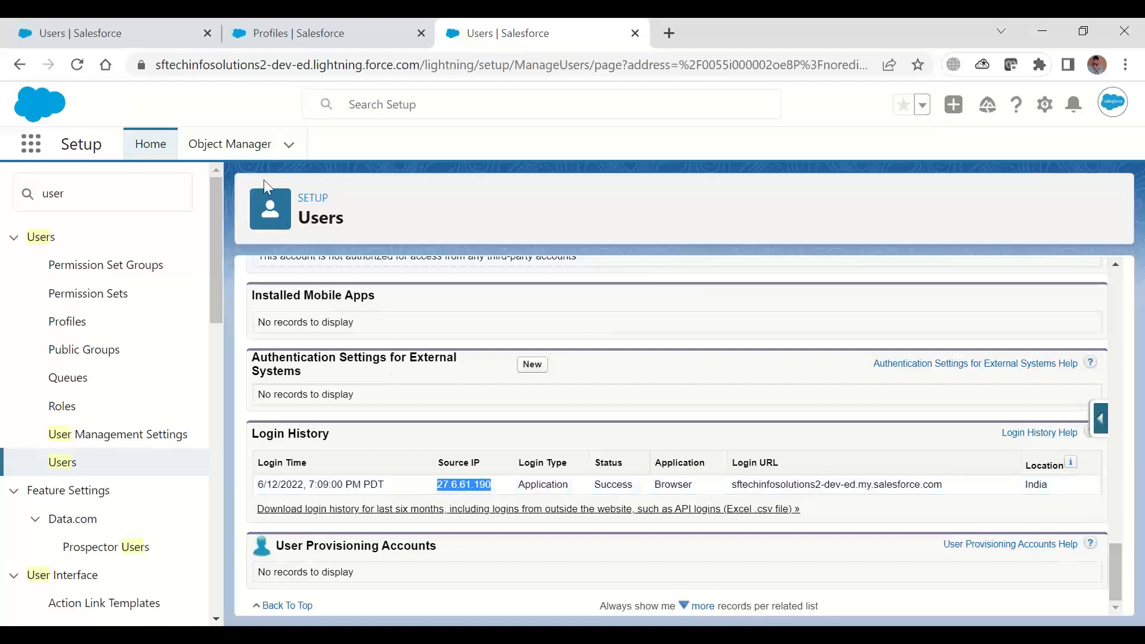
Return to the System Admin Custom profile and start a new login IP range
{"action": "left_click", "coordinate": [273, 40]}
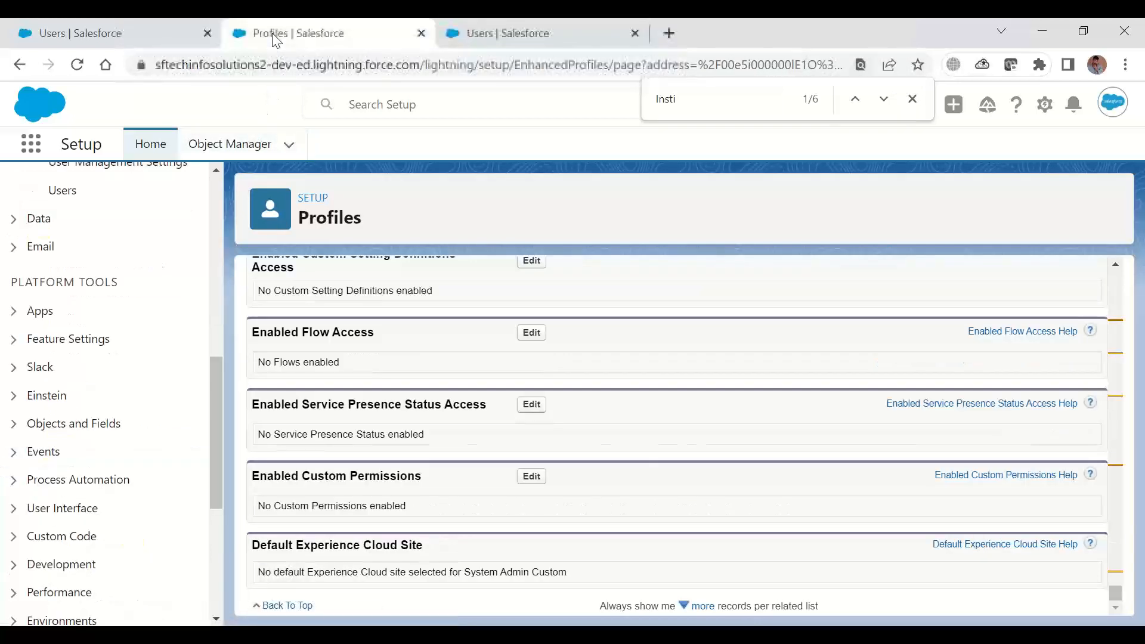
{"action": "left_click", "coordinate": [1115, 264]}
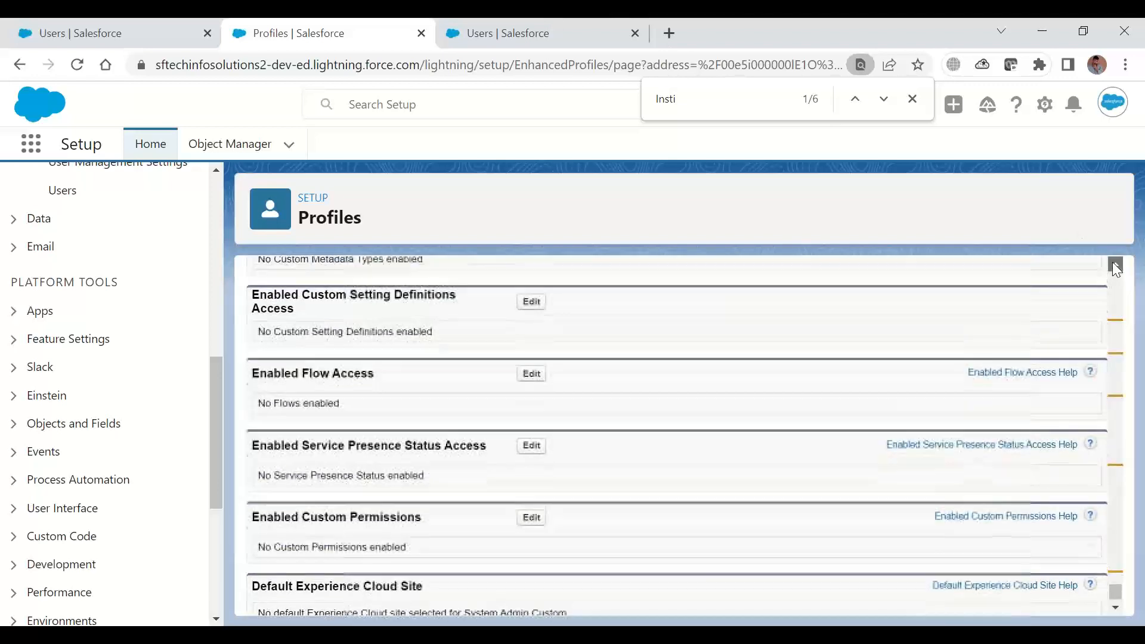
{"action": "left_click", "coordinate": [1114, 263]}
{"action": "left_click", "coordinate": [1114, 263]}
{"action": "left_click", "coordinate": [1114, 263]}
{"action": "left_click", "coordinate": [1114, 264]}
{"action": "left_click", "coordinate": [1114, 264]}
{"action": "left_click", "coordinate": [1113, 263]}
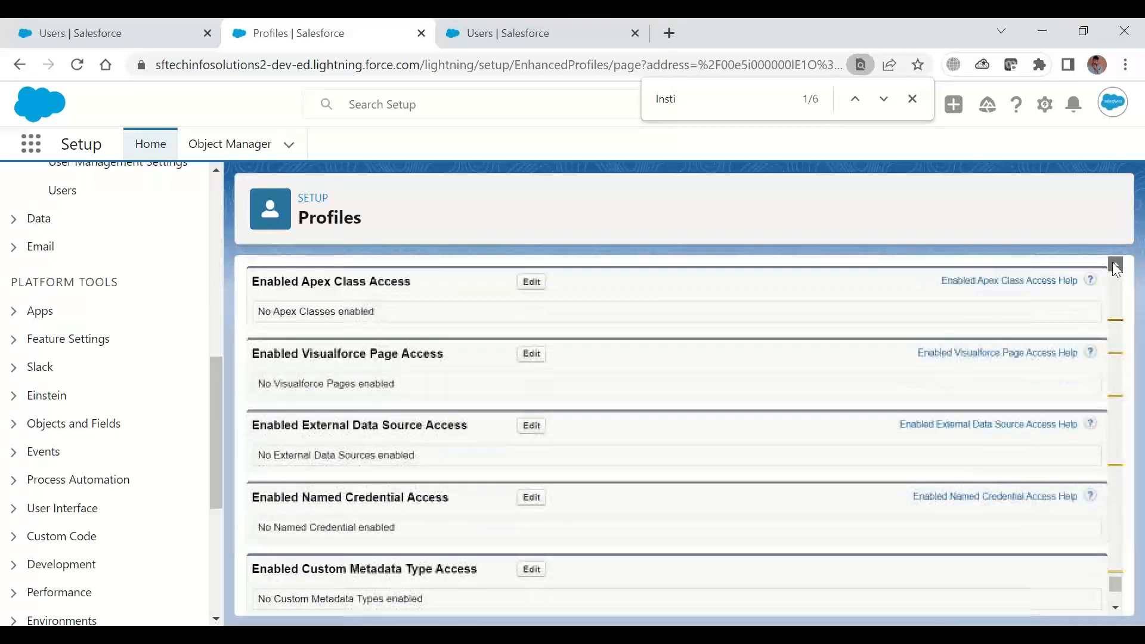
{"action": "left_click", "coordinate": [1114, 264]}
{"action": "left_click", "coordinate": [1113, 263]}
{"action": "left_click", "coordinate": [1115, 264]}
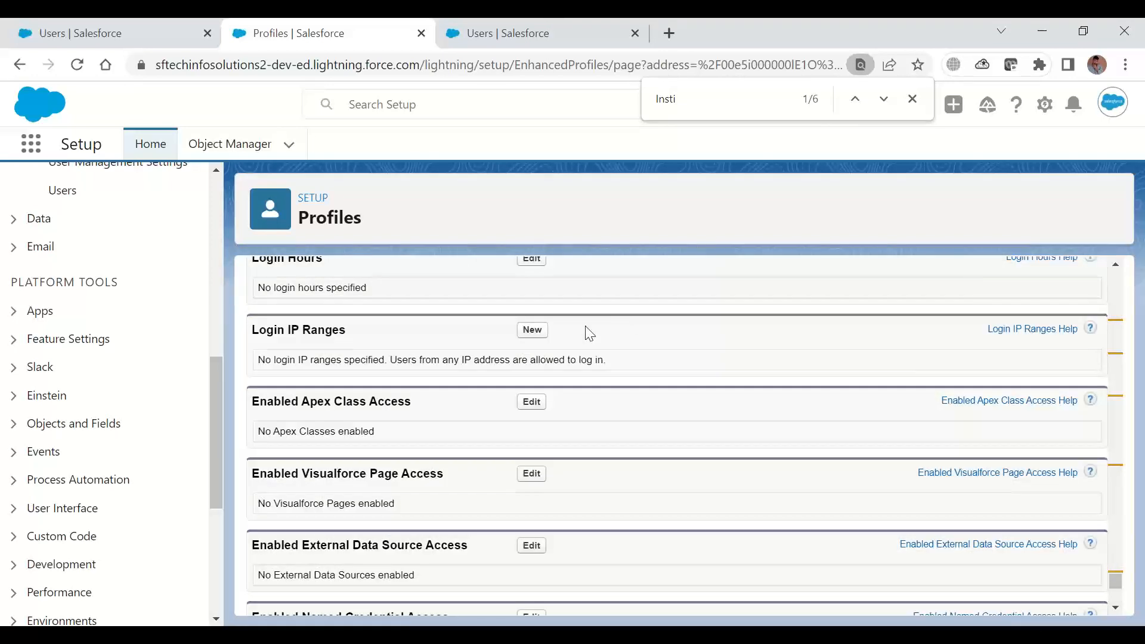
{"action": "left_click", "coordinate": [532, 330]}
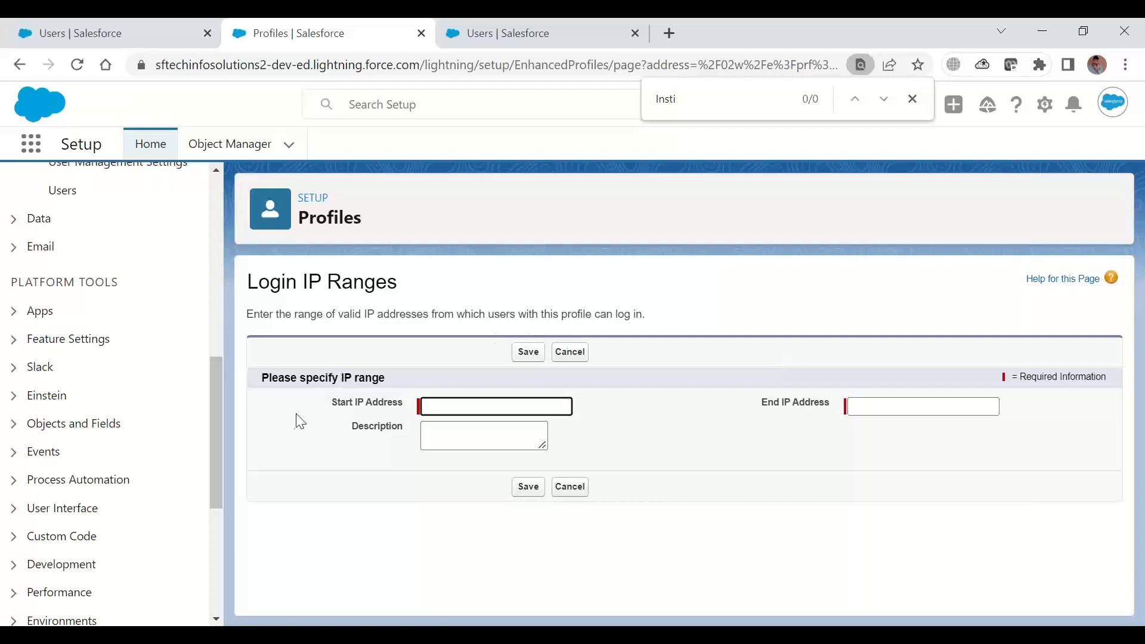
Set the range's Start IP Address to 0.87.98.255
{"action": "left_click", "coordinate": [439, 406]}
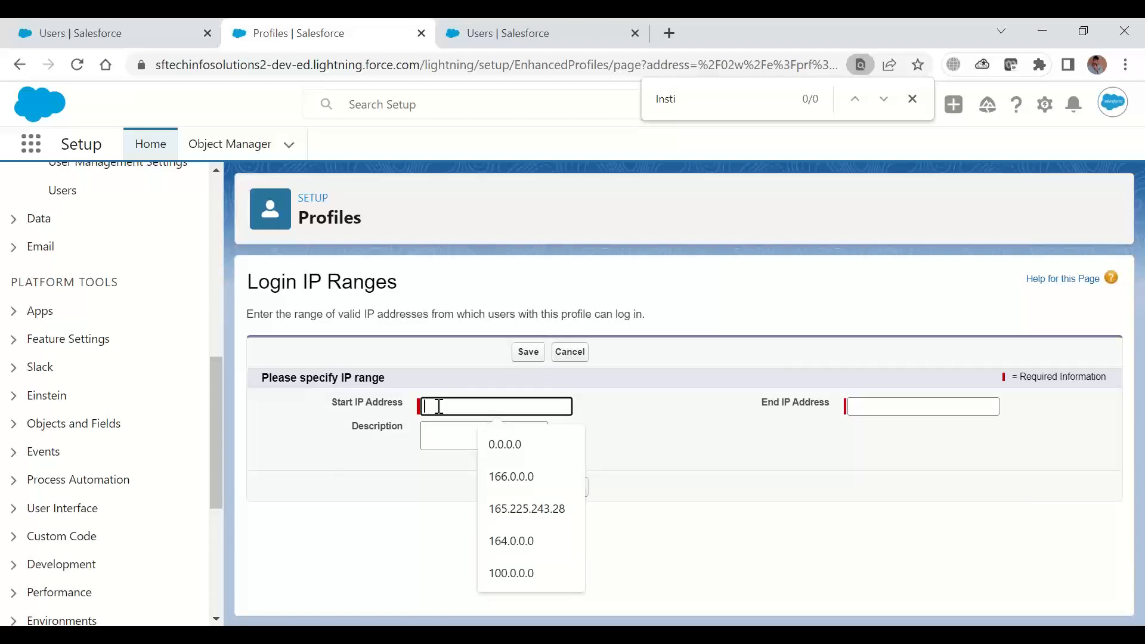
{"action": "type", "text": "0.6786"}
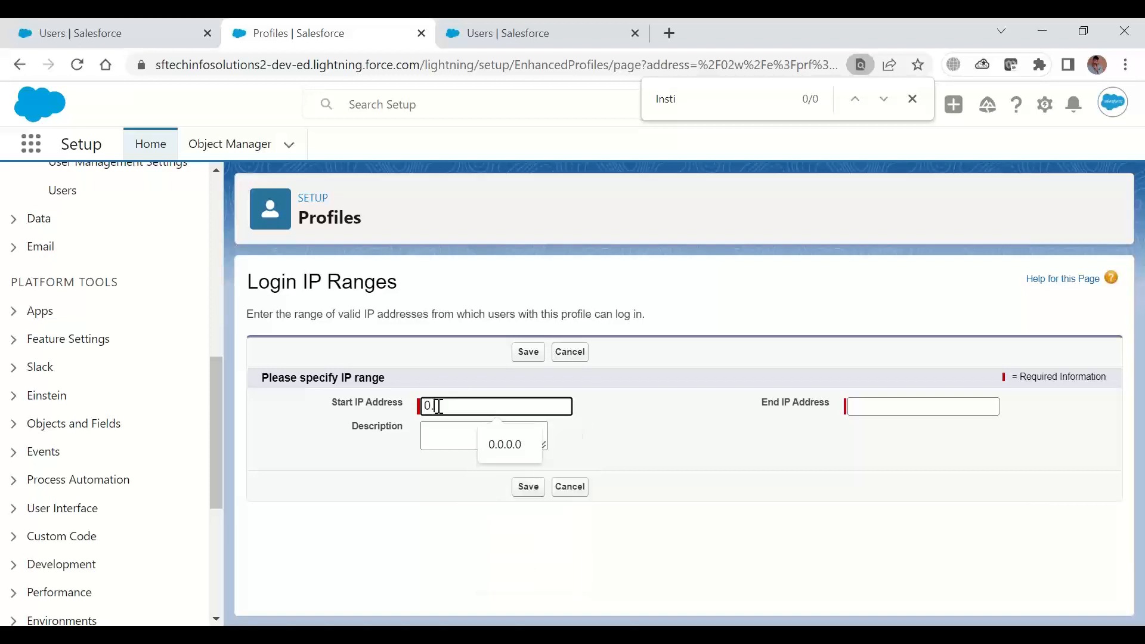
{"action": "key", "text": "BackSpace"}
{"action": "key", "text": "BackSpace"}
{"action": "key", "text": "BackSpace"}
{"action": "key", "text": "BackSpace"}
{"action": "type", "text": "87.98."}
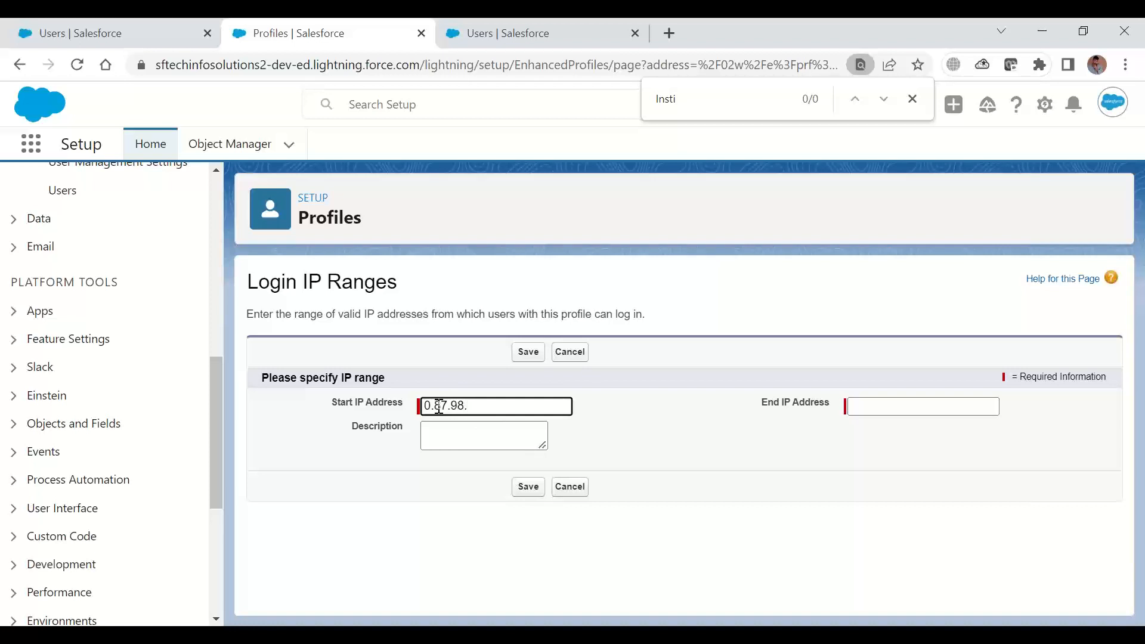
{"action": "type", "text": "345"}
{"action": "key", "text": "BackSpace"}
{"action": "key", "text": "BackSpace"}
{"action": "key", "text": "BackSpace"}
{"action": "type", "text": "255"}
Set the End IP Address to 255.0.0.0 and save the login IP range
{"action": "left_click", "coordinate": [900, 400]}
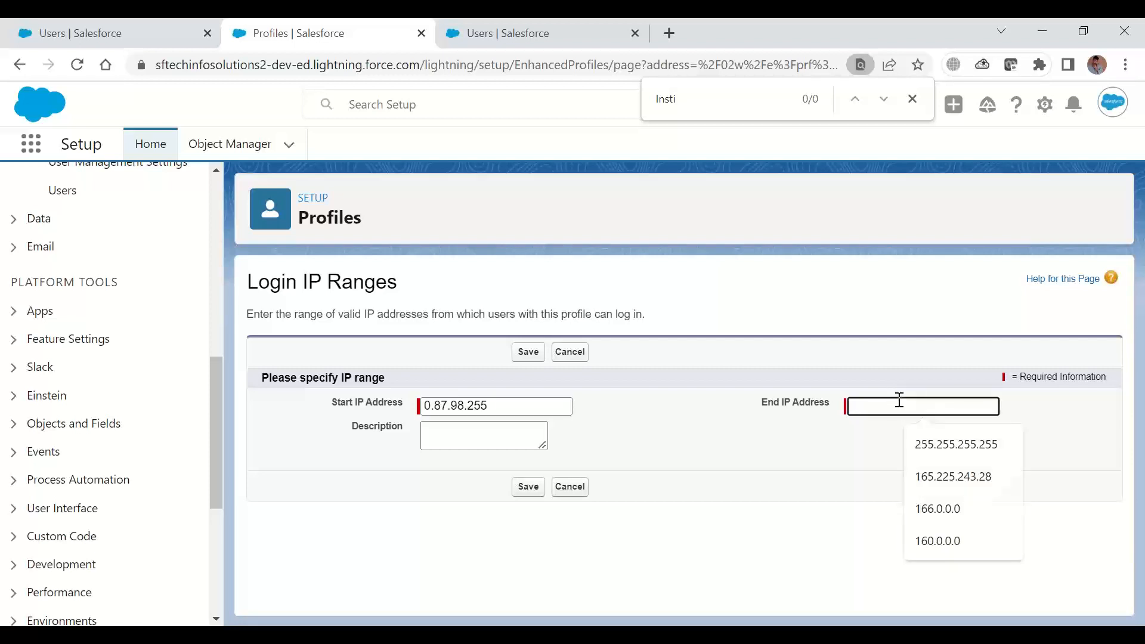
{"action": "type", "text": "255."}
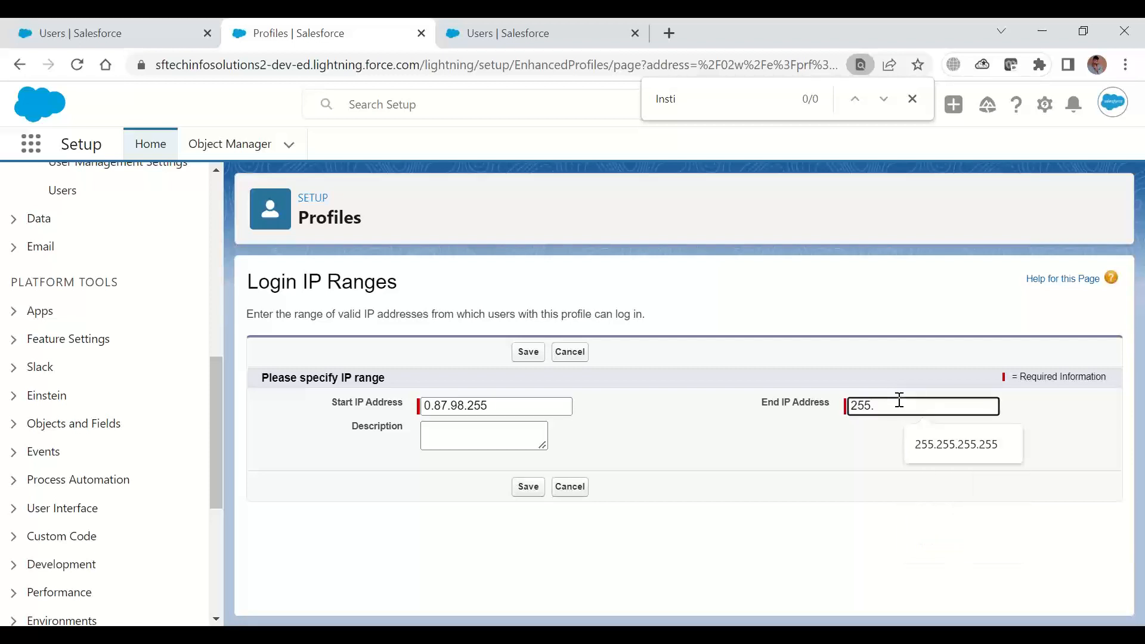
{"action": "type", "text": "0.0."}
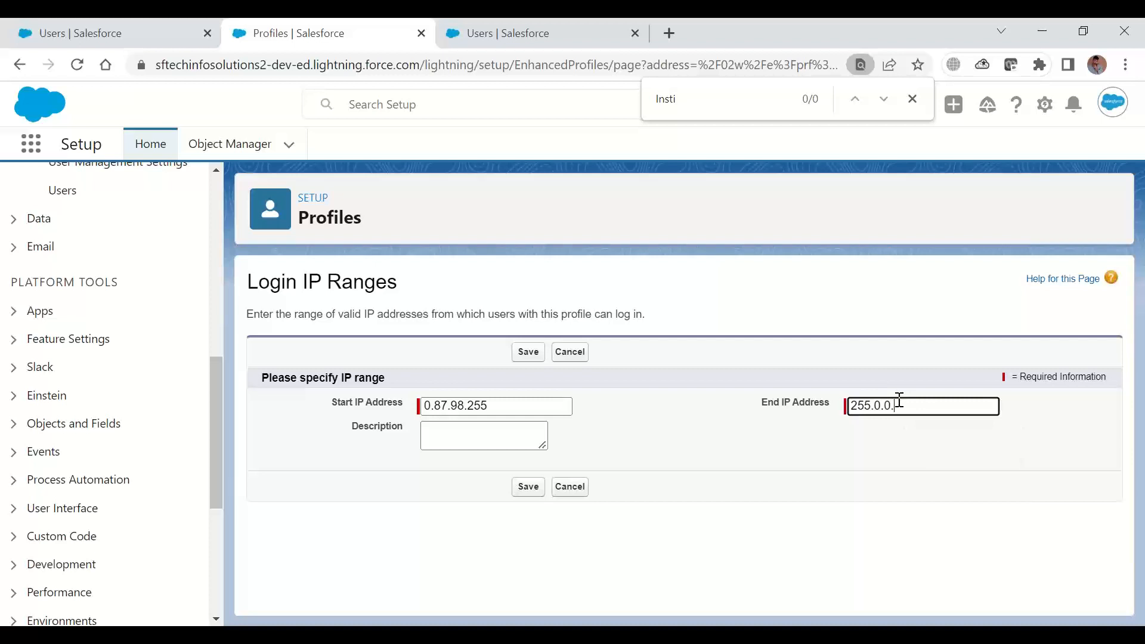
{"action": "type", "text": "0"}
{"action": "left_click_drag", "start_coordinate": [436, 407], "coordinate": [449, 407]}
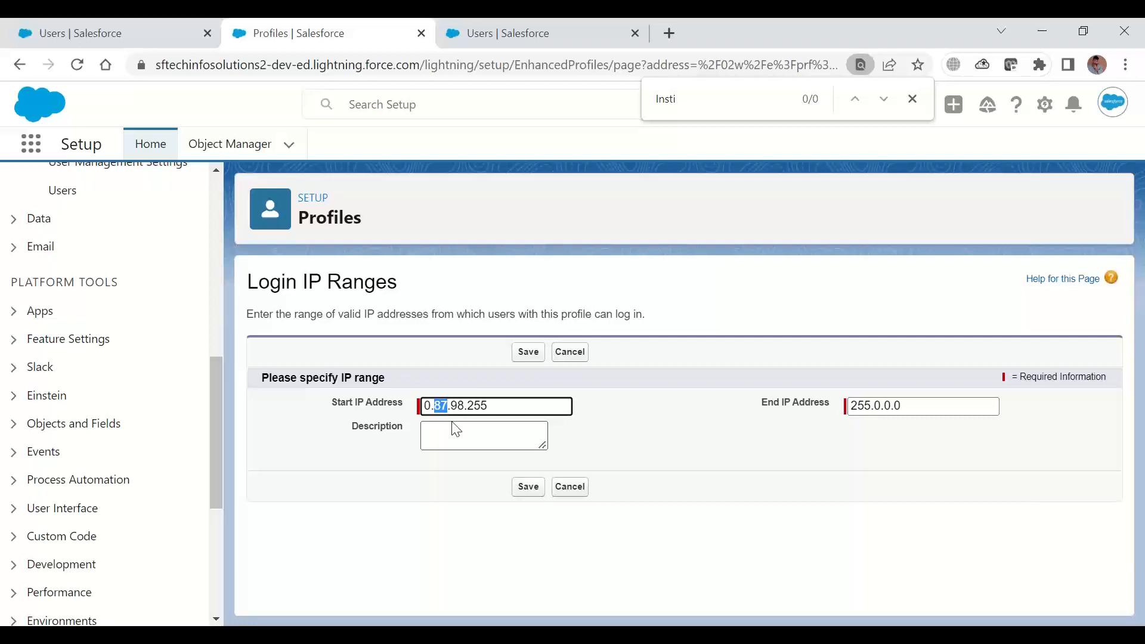
{"action": "triple_click", "coordinate": [457, 405]}
{"action": "left_click", "coordinate": [456, 405]}
{"action": "left_click_drag", "start_coordinate": [494, 406], "coordinate": [426, 397]}
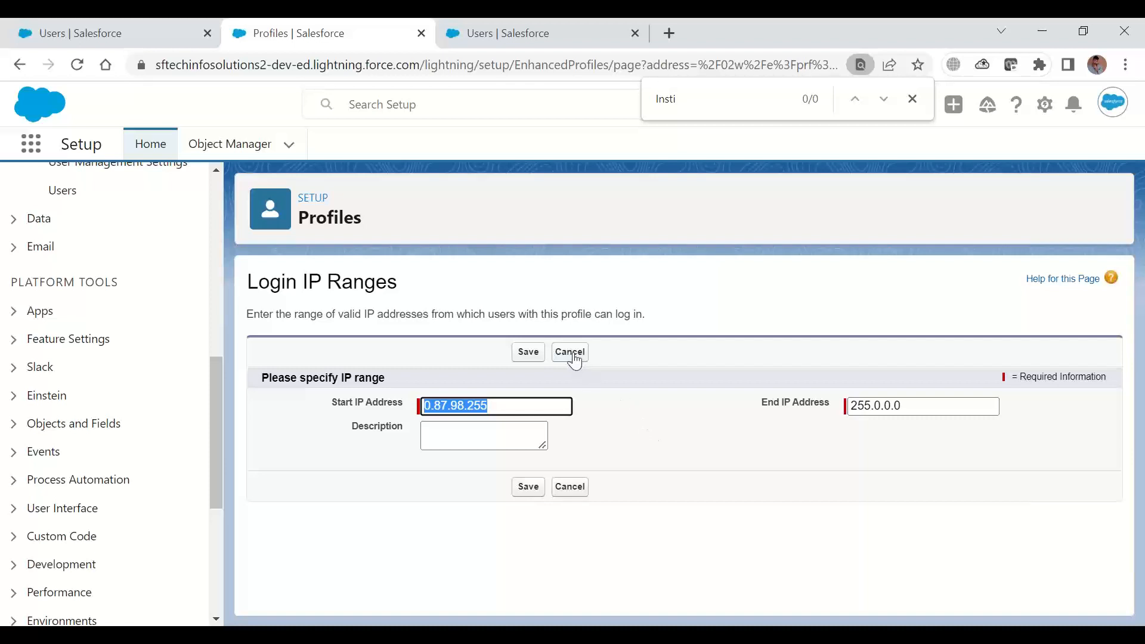
{"action": "left_click", "coordinate": [528, 352]}
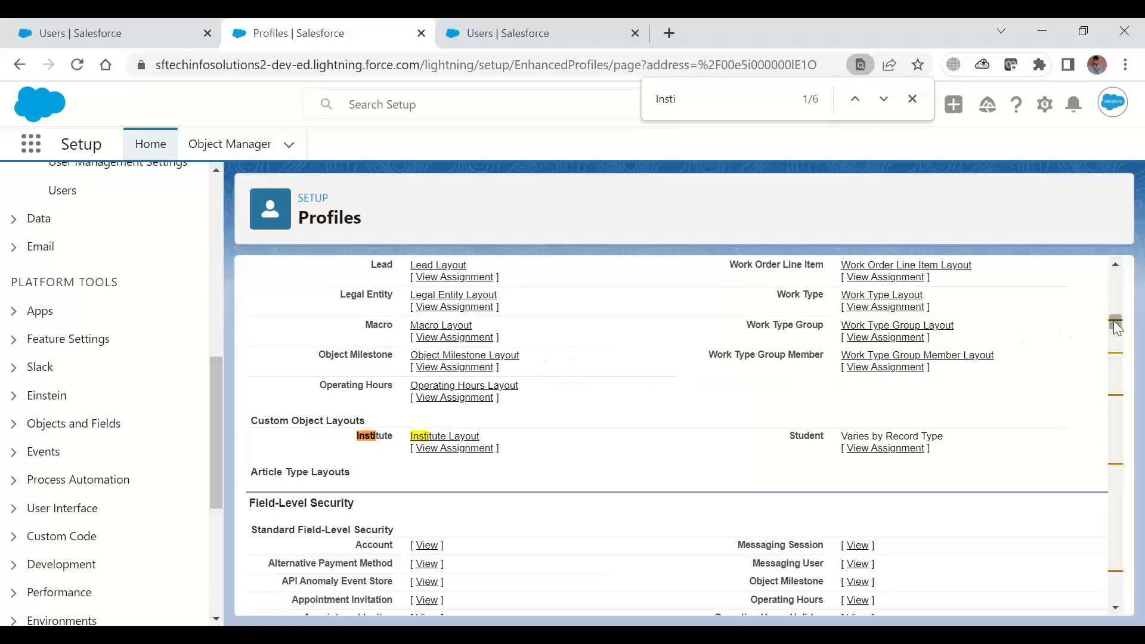
Try searching the Setup menu for login, and clear the search
{"action": "left_click_drag", "start_coordinate": [1117, 327], "coordinate": [1115, 274]}
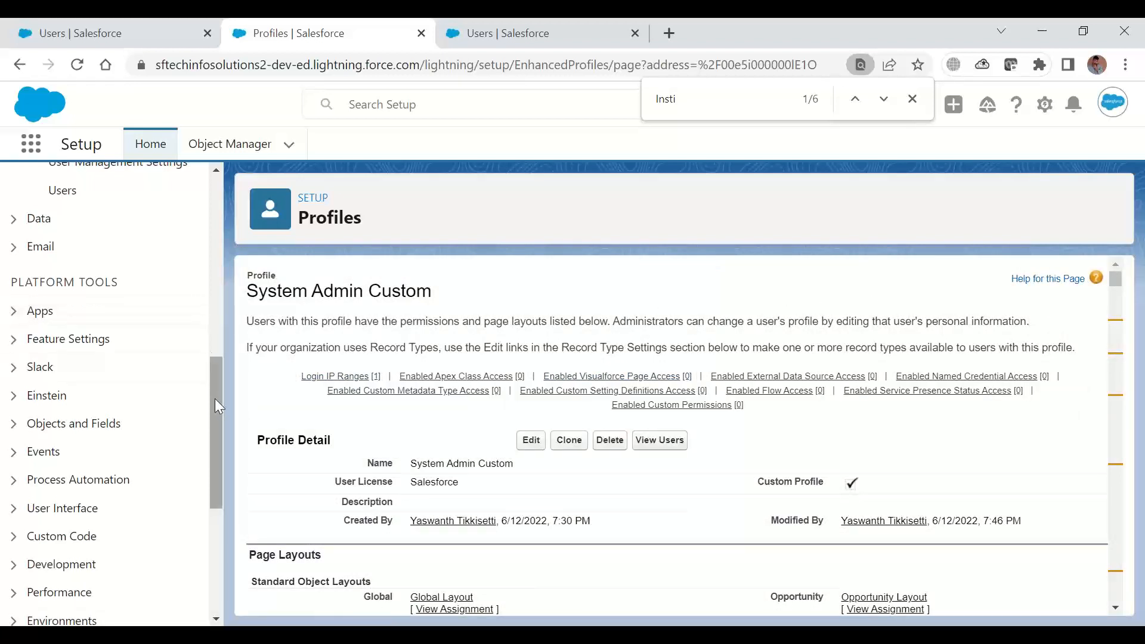
{"action": "left_click_drag", "start_coordinate": [216, 406], "coordinate": [216, 220]}
{"action": "left_click", "coordinate": [127, 183]}
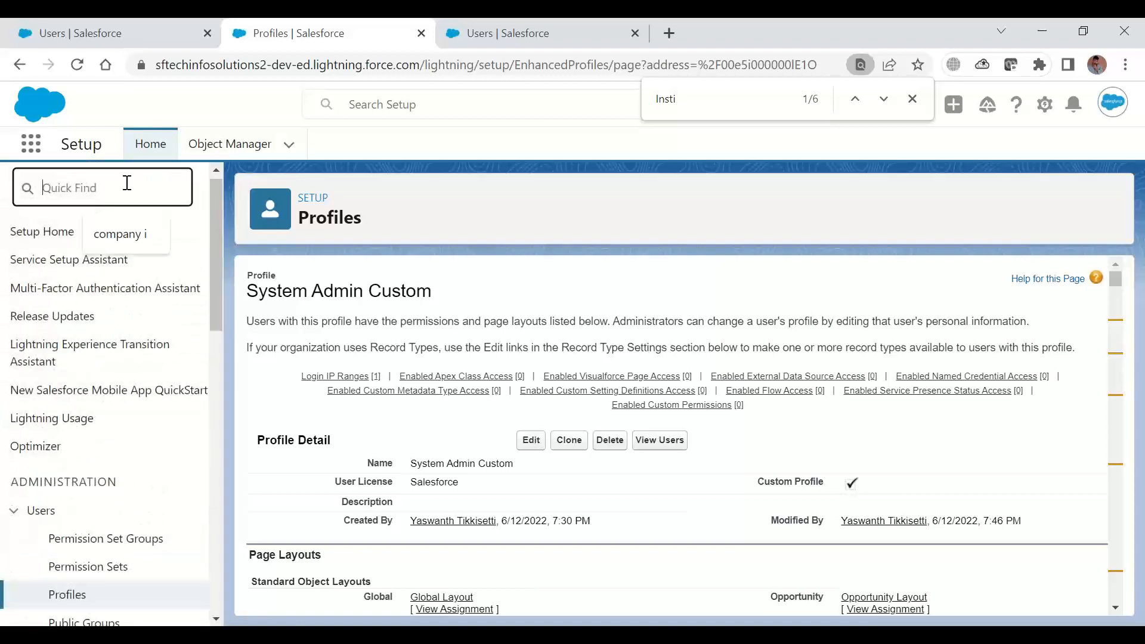
{"action": "type", "text": "lo"}
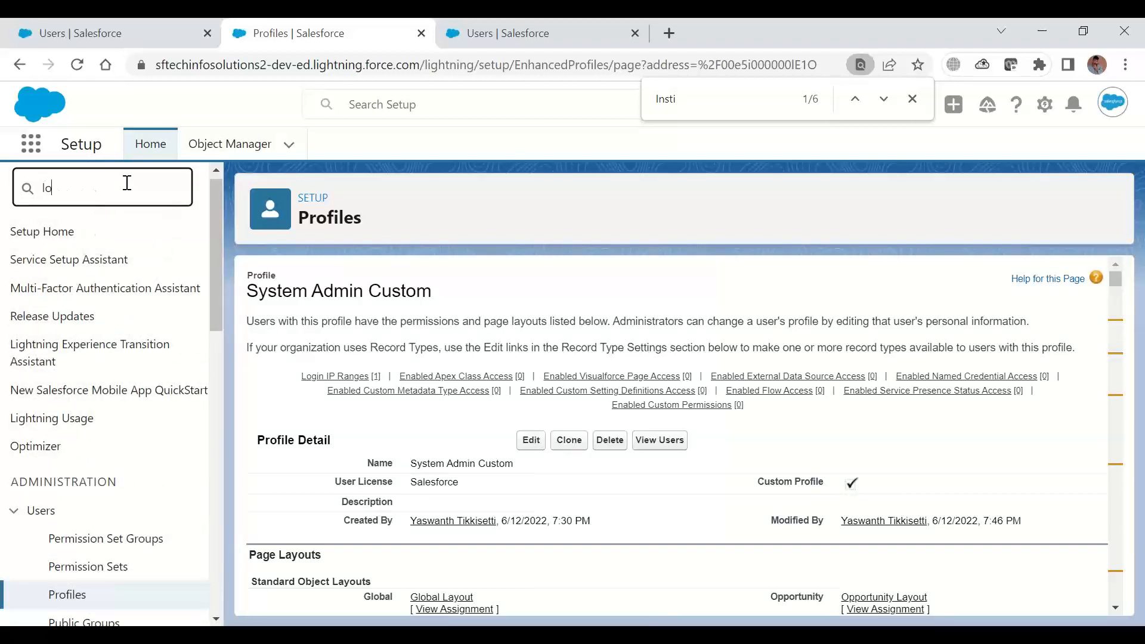
{"action": "type", "text": "gin"}
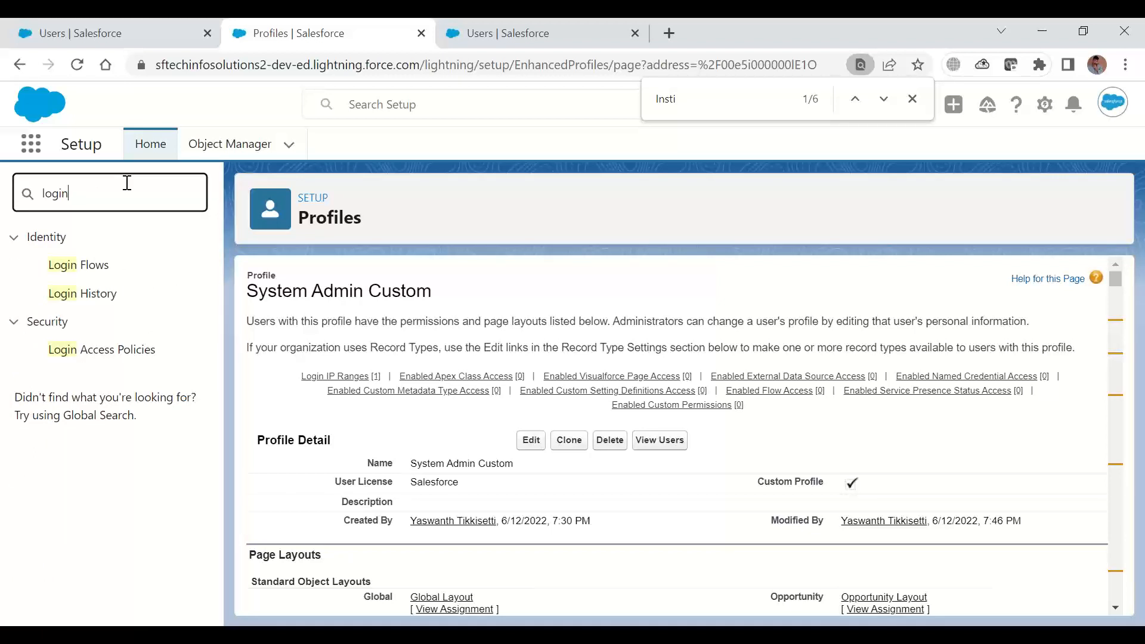
{"action": "key", "text": "BackSpace"}
{"action": "key", "text": "BackSpace"}
{"action": "key", "text": "BackSpace"}
{"action": "key", "text": "BackSpace"}
{"action": "key", "text": "BackSpace"}
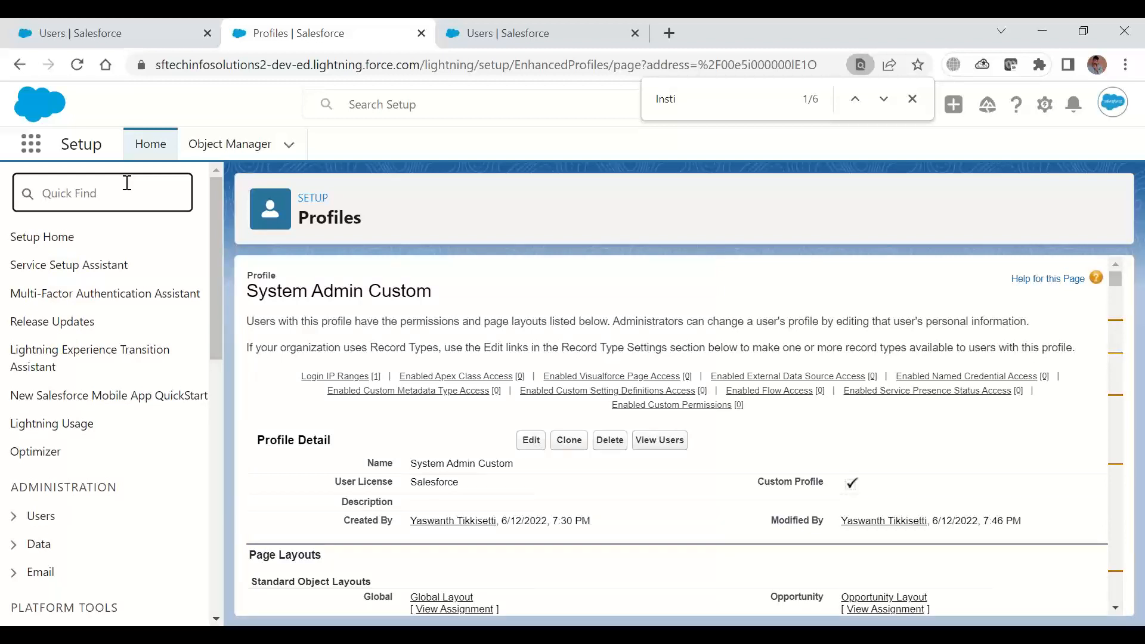
Search the Setup menu for "secu" and open Session Settings to review the session timeout and session options
{"action": "type", "text": "secy"}
{"action": "key", "text": "BackSpace"}
{"action": "type", "text": "u"}
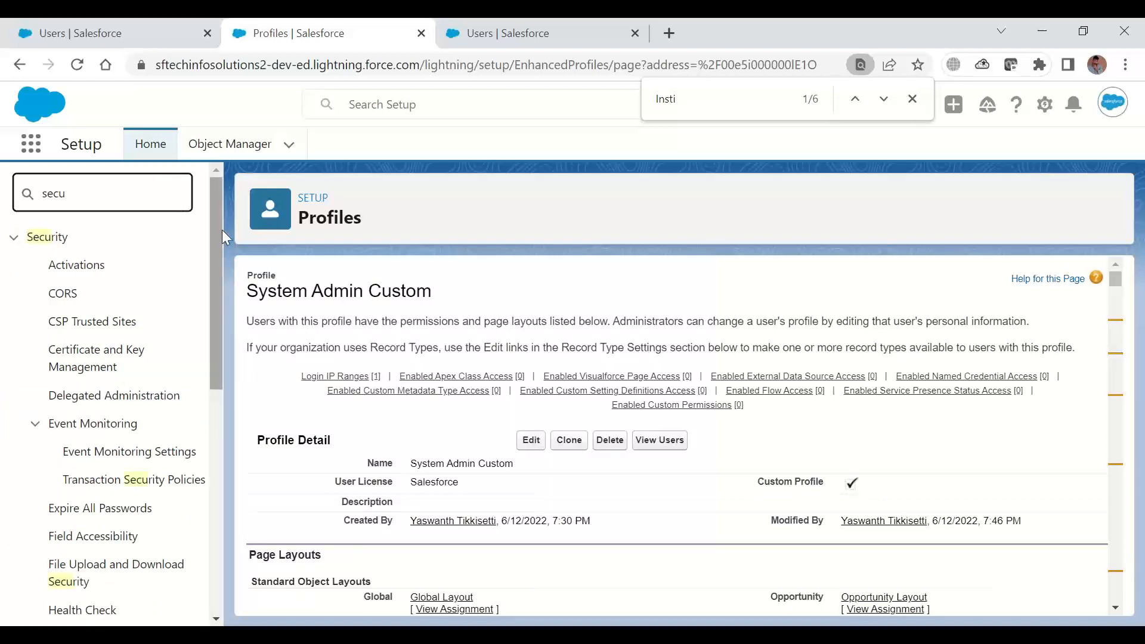
{"action": "left_click_drag", "start_coordinate": [217, 230], "coordinate": [217, 283]}
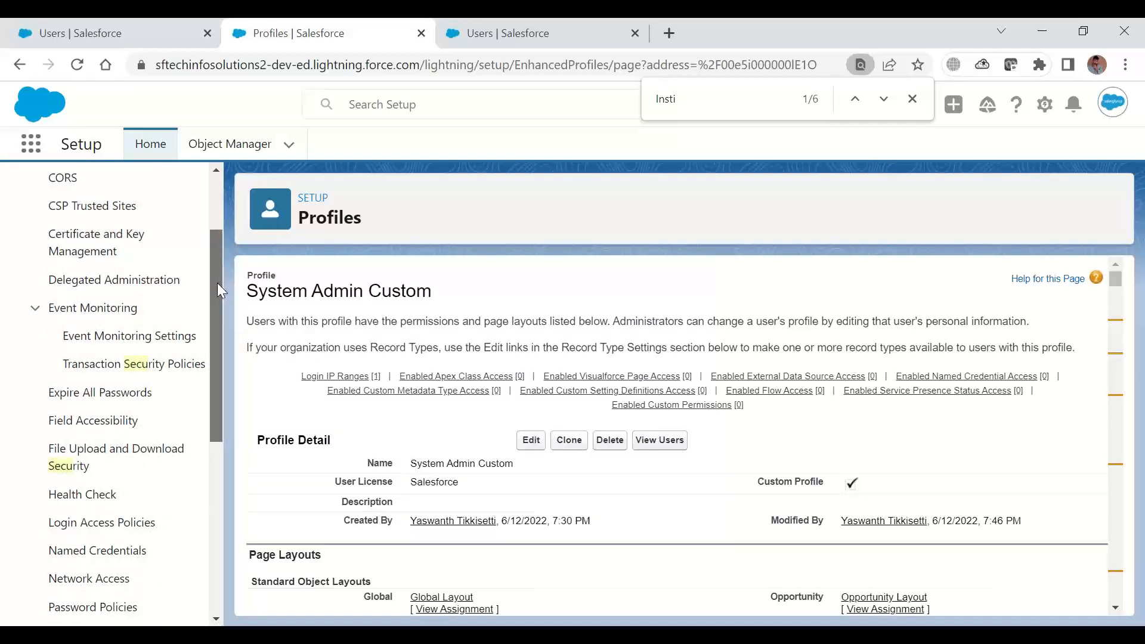
{"action": "left_click_drag", "start_coordinate": [218, 284], "coordinate": [229, 476]}
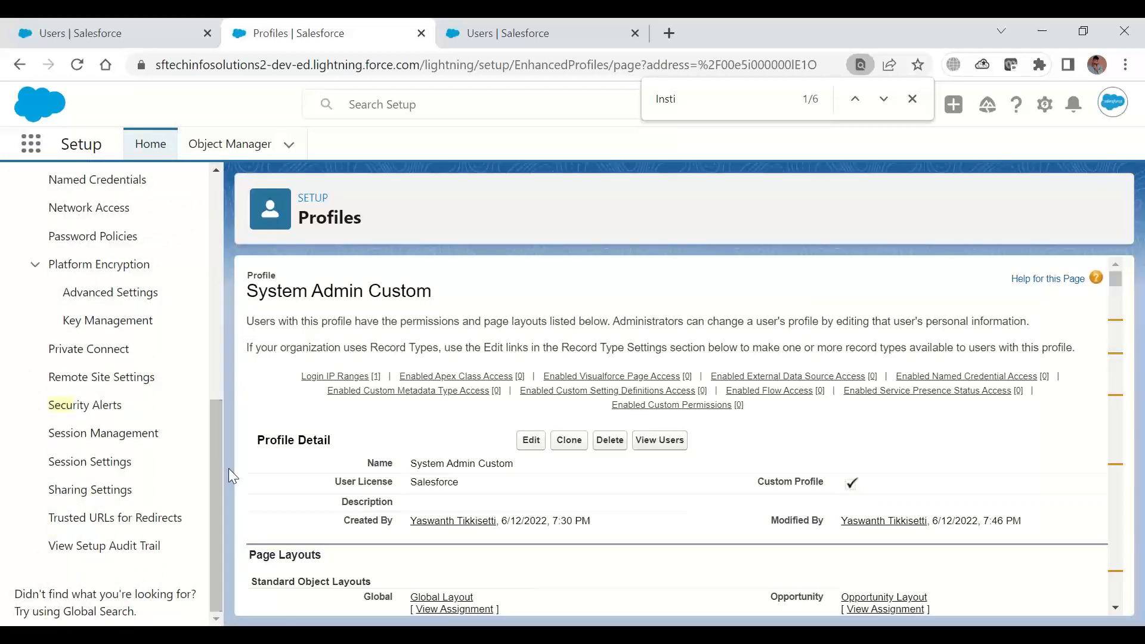
{"action": "left_click", "coordinate": [112, 471]}
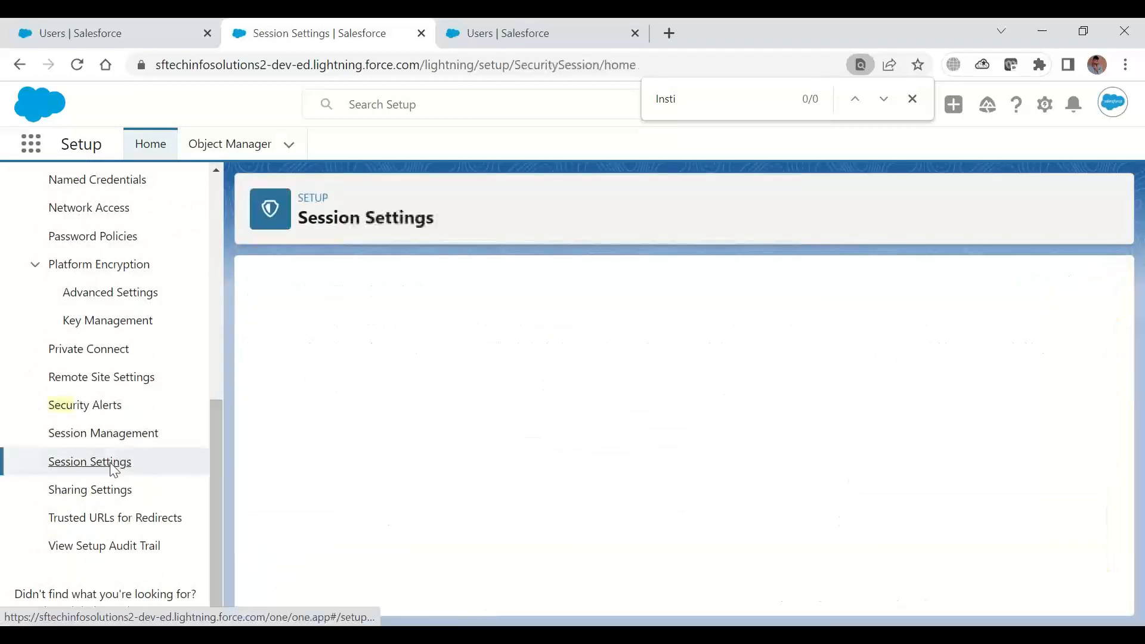
{"action": "scroll", "coordinate": [922, 429], "scroll_direction": "down", "scroll_amount": 15}
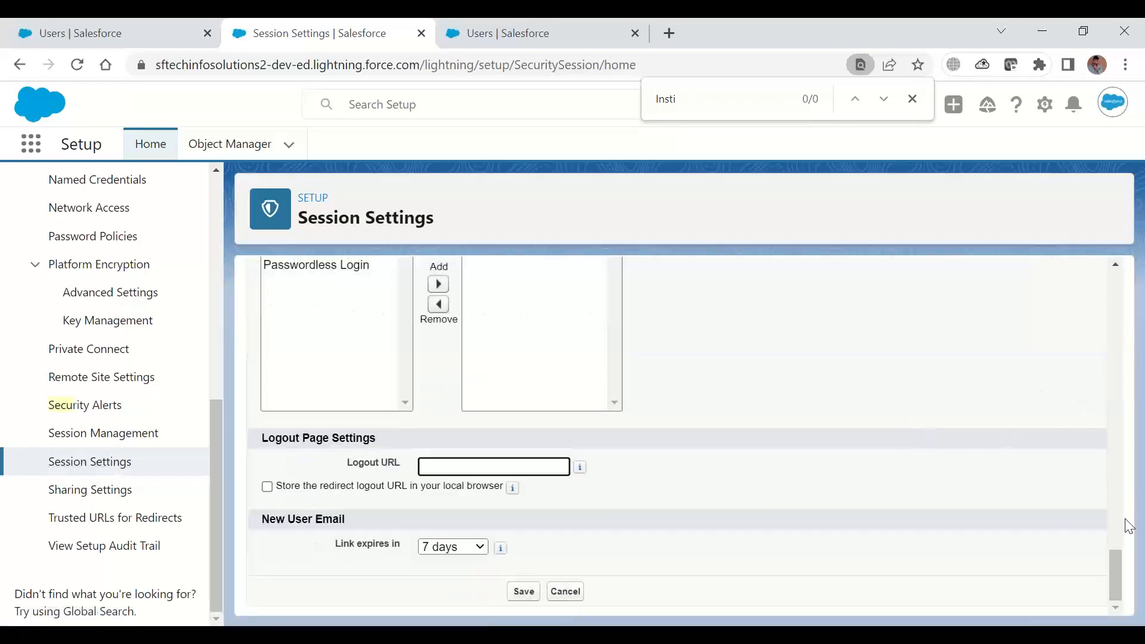
{"action": "left_click_drag", "start_coordinate": [1118, 572], "coordinate": [1111, 247]}
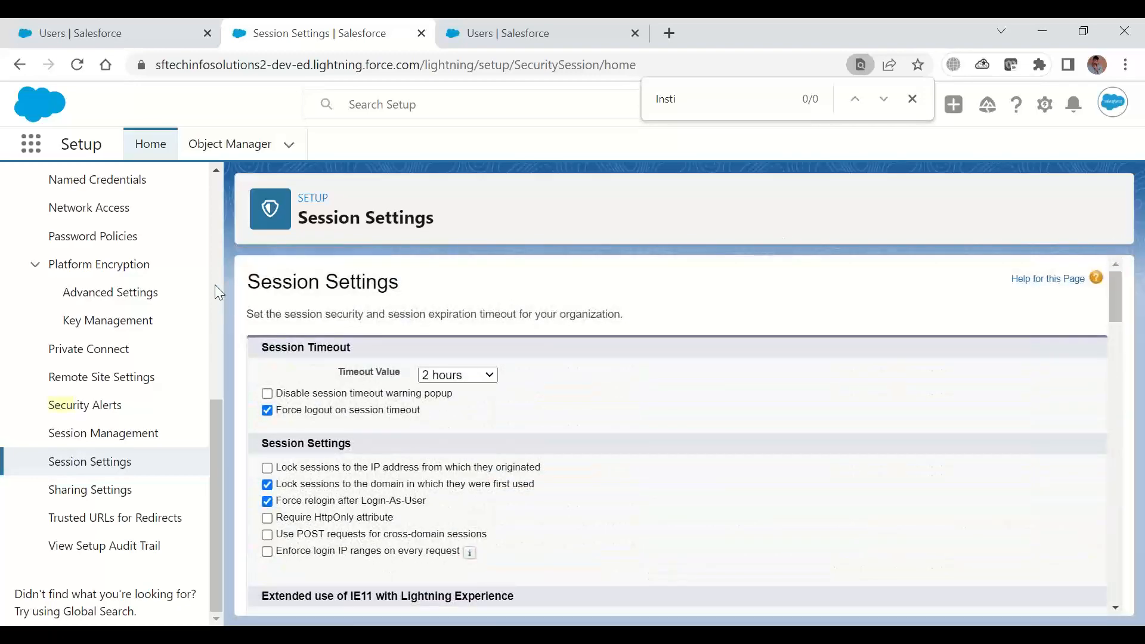
Search the Setup menu for "hours" and start a web search for login hours in Salesforce
{"action": "scroll", "coordinate": [215, 285], "scroll_direction": "up", "scroll_amount": 8}
{"action": "left_click", "coordinate": [120, 193]}
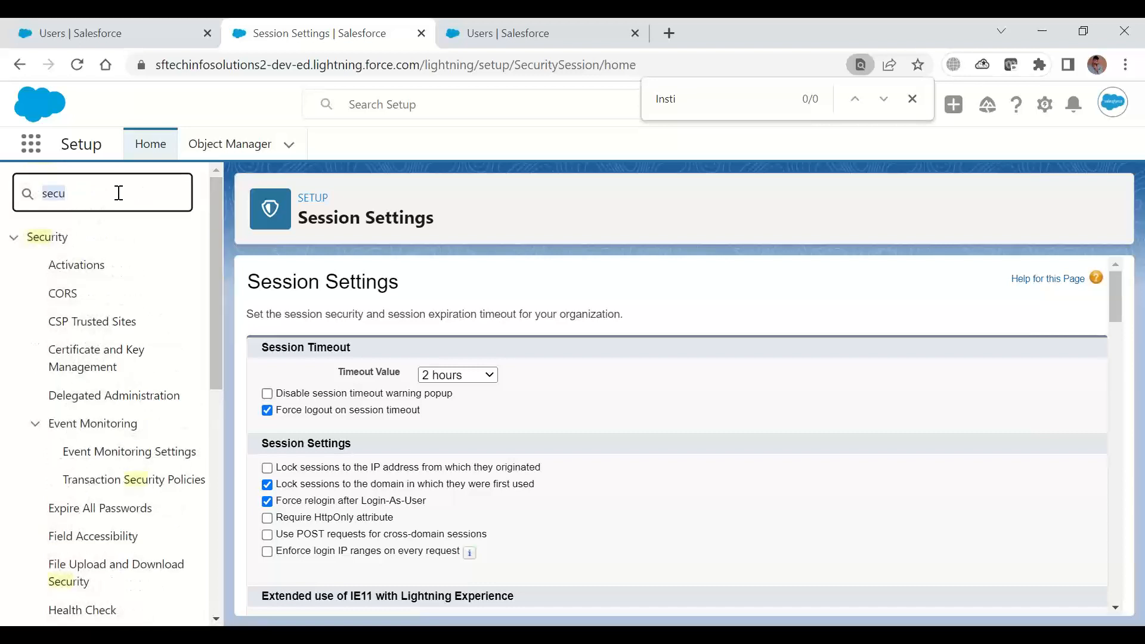
{"action": "type", "text": "hours"}
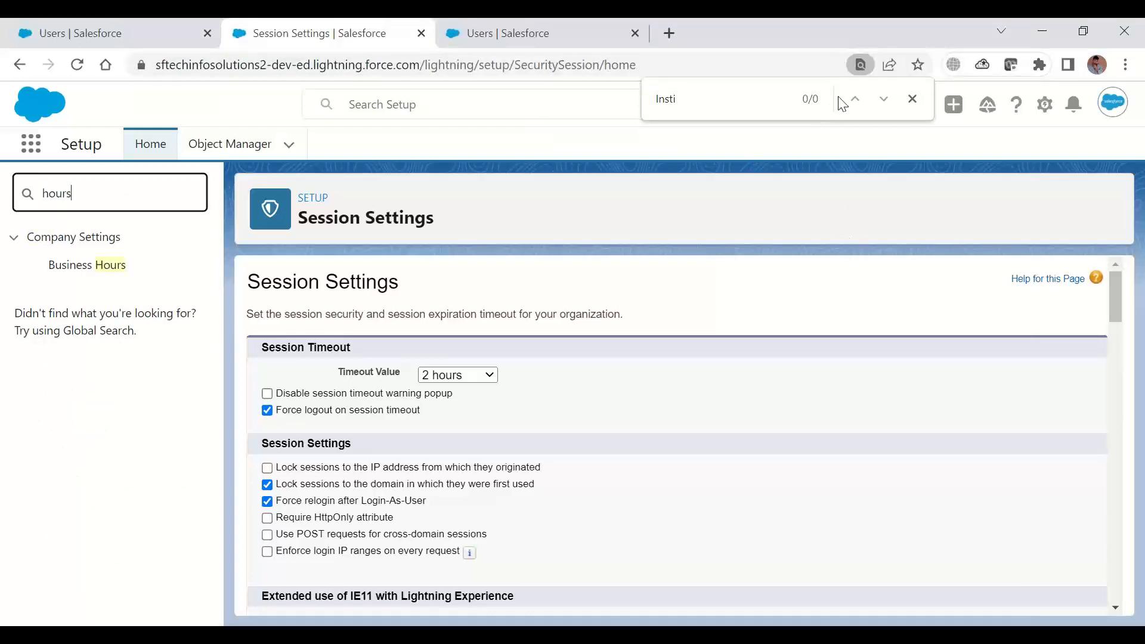
{"action": "left_click", "coordinate": [779, 49]}
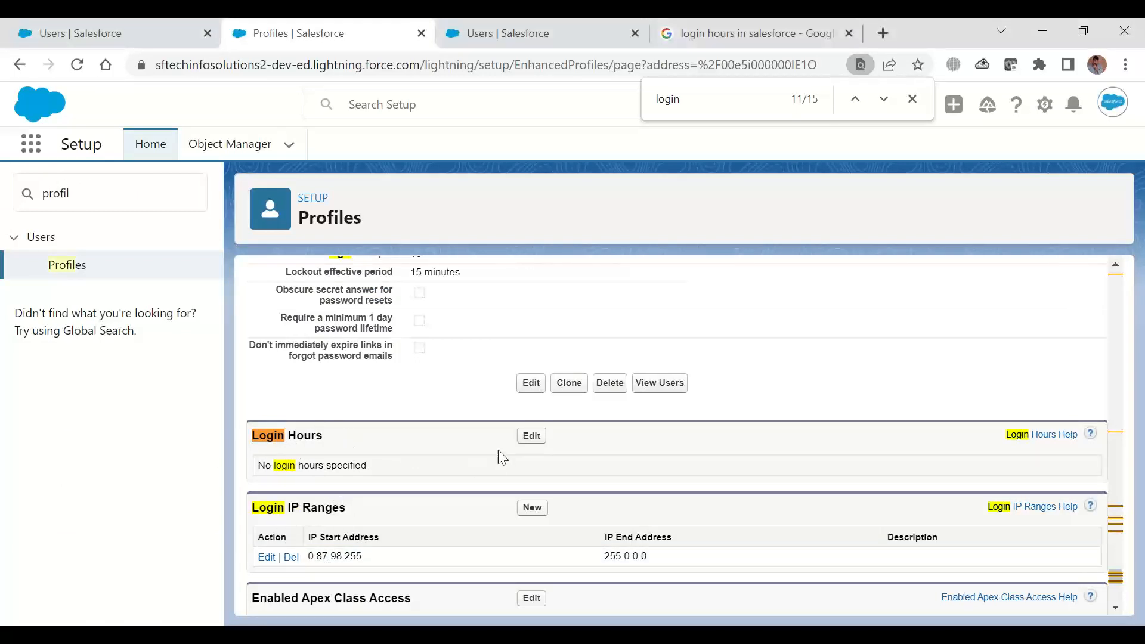
Try setting the System Admin Custom profile's Monday login hours from 8:00 AM to 5:00 PM, and cancel without saving
{"action": "left_click", "coordinate": [530, 438]}
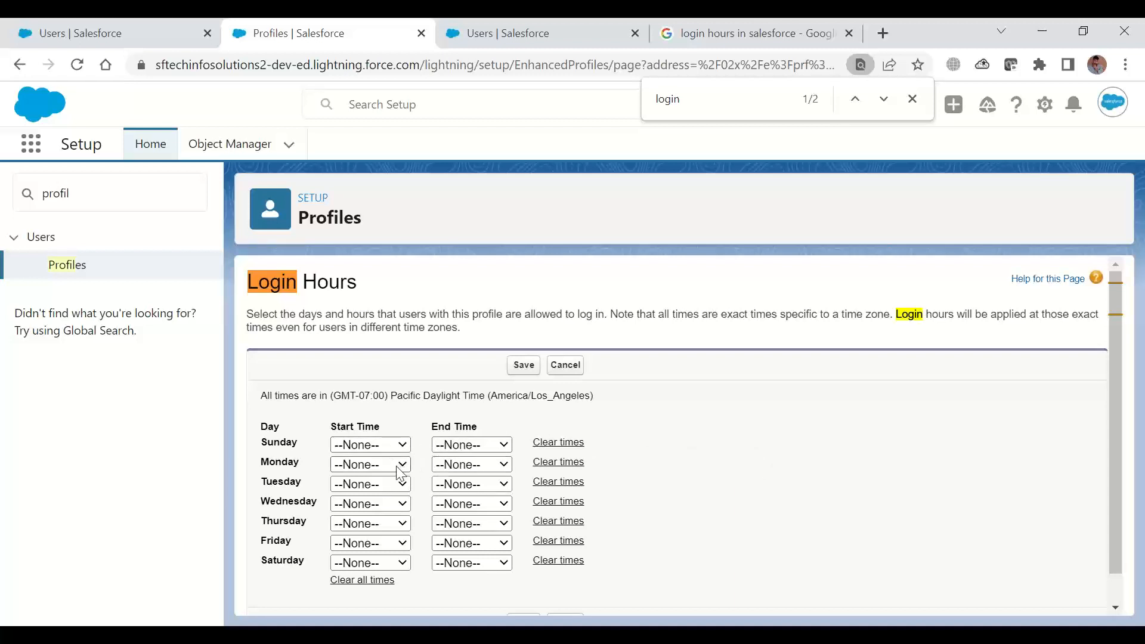
{"action": "left_click", "coordinate": [382, 445]}
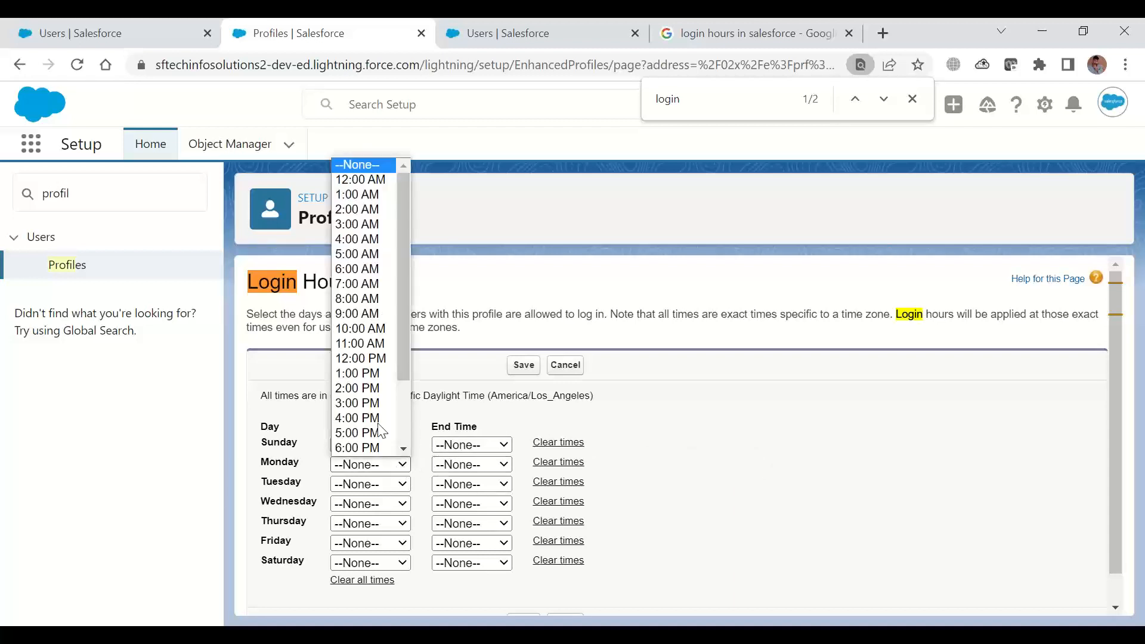
{"action": "left_click", "coordinate": [370, 300]}
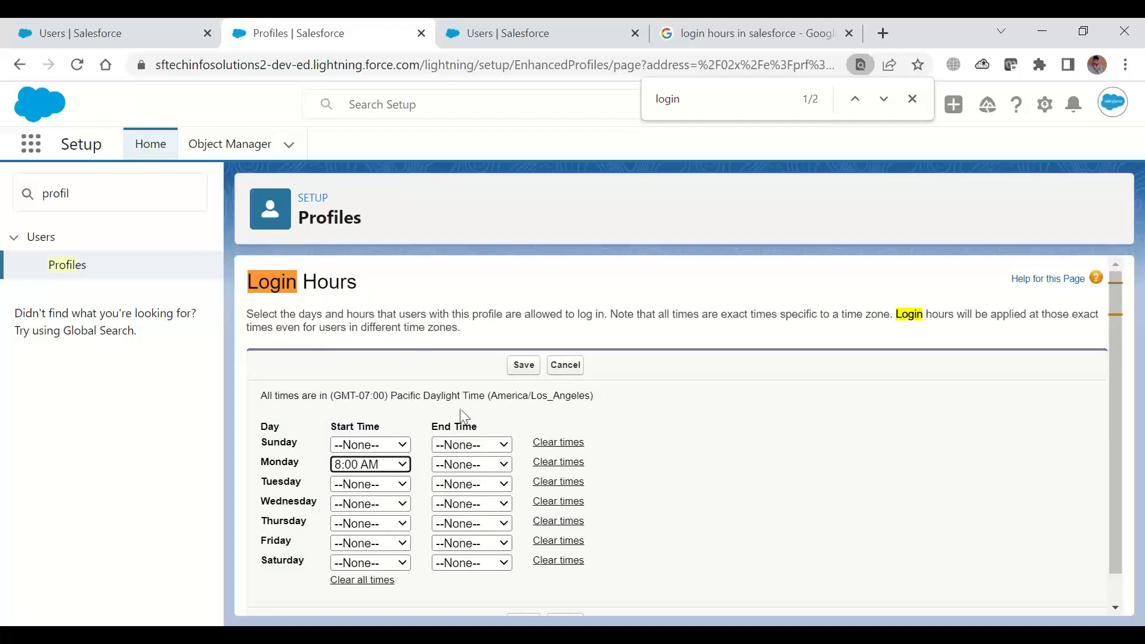
{"action": "left_click", "coordinate": [488, 464]}
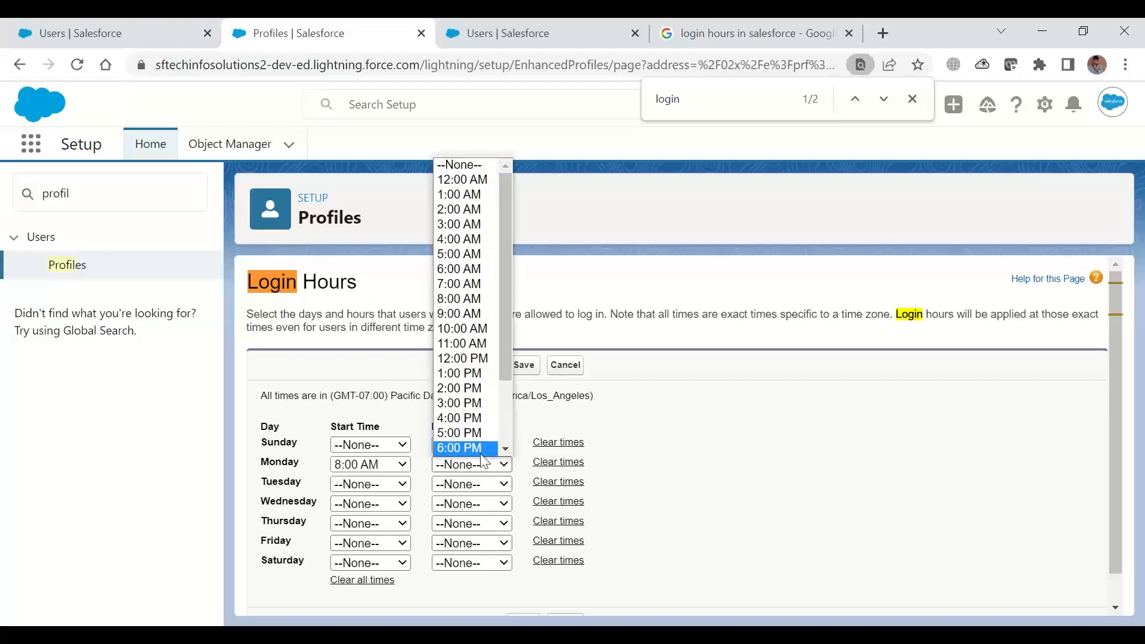
{"action": "left_click", "coordinate": [477, 434]}
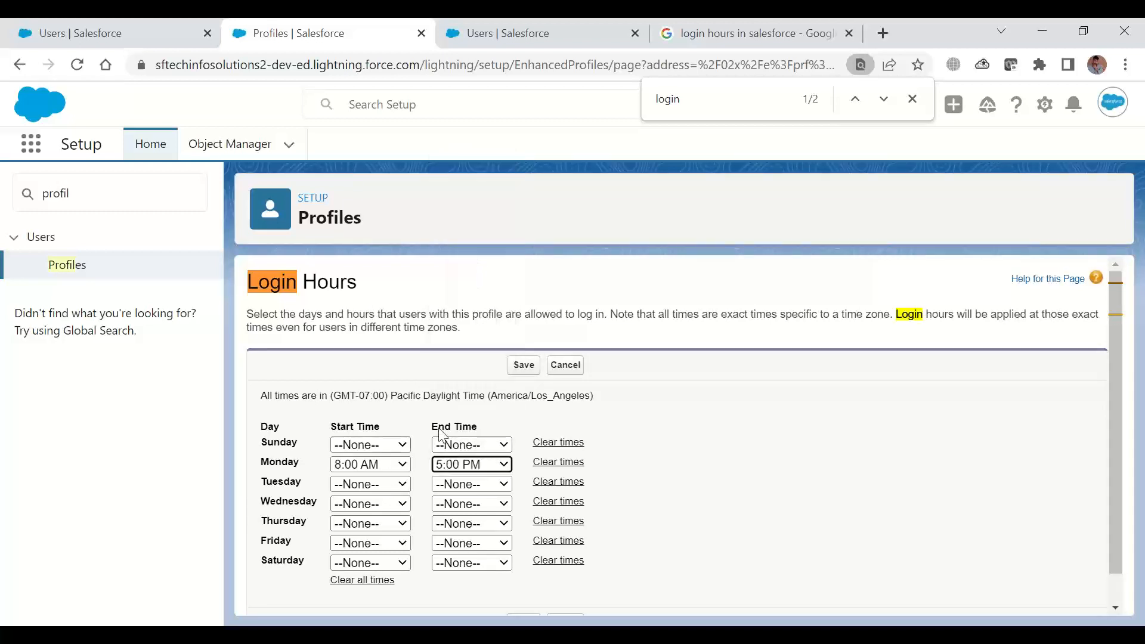
{"action": "left_click", "coordinate": [719, 468]}
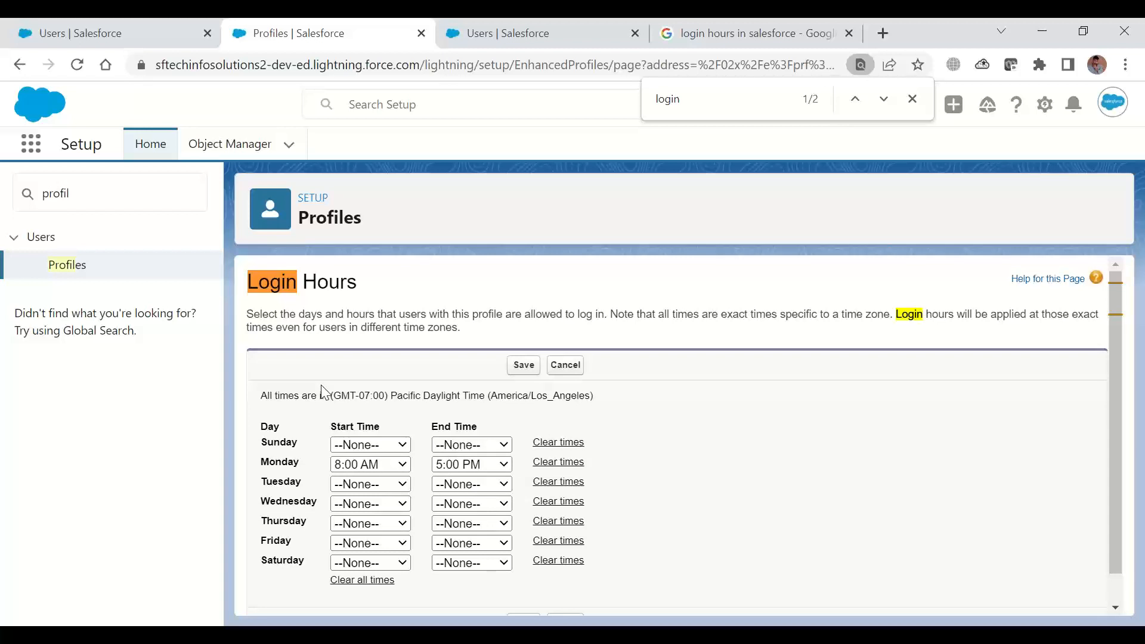
{"action": "left_click", "coordinate": [567, 367]}
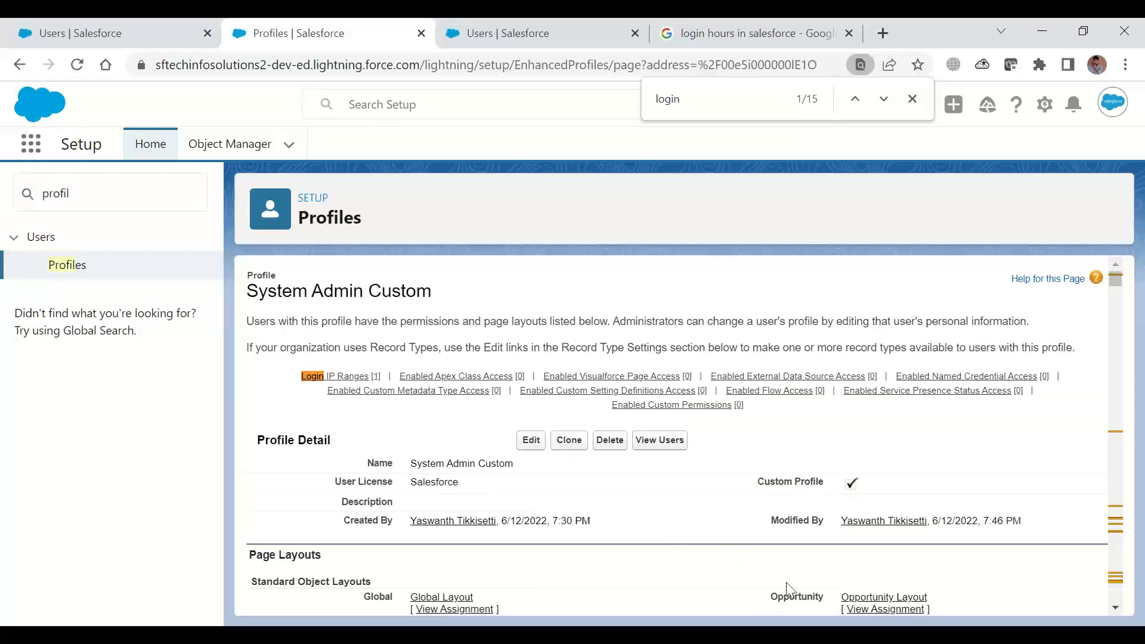
Search the Setup menu for "permissio", open Permission Sets and start a new permission set
{"action": "left_click", "coordinate": [637, 636]}
{"action": "left_click", "coordinate": [120, 191]}
{"action": "double_click", "coordinate": [120, 191]}
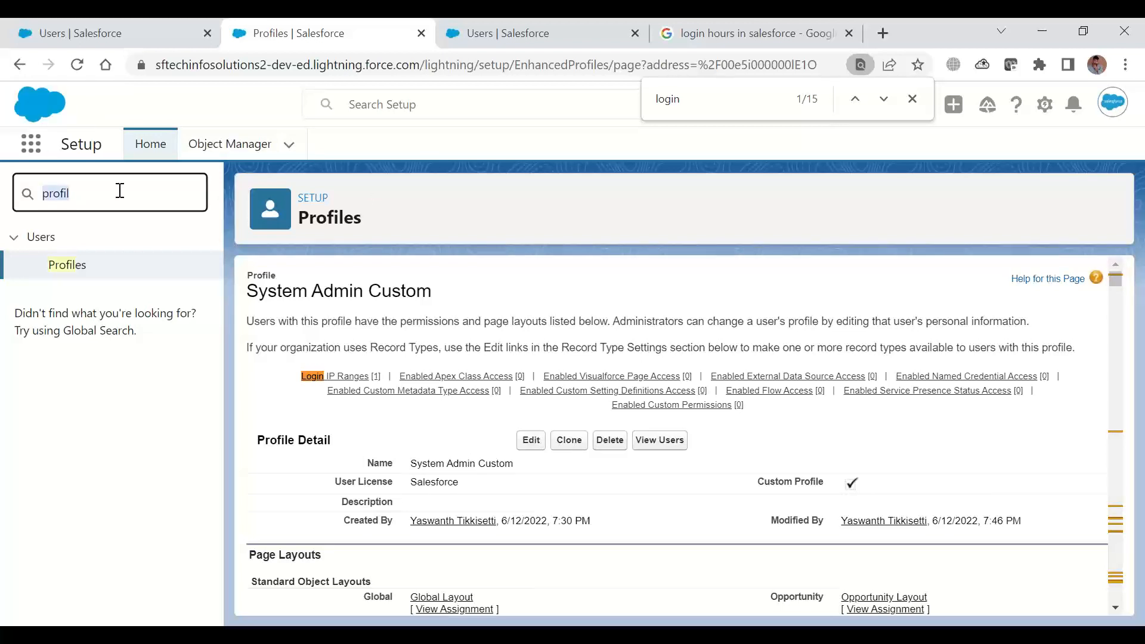
{"action": "type", "text": "permissio"}
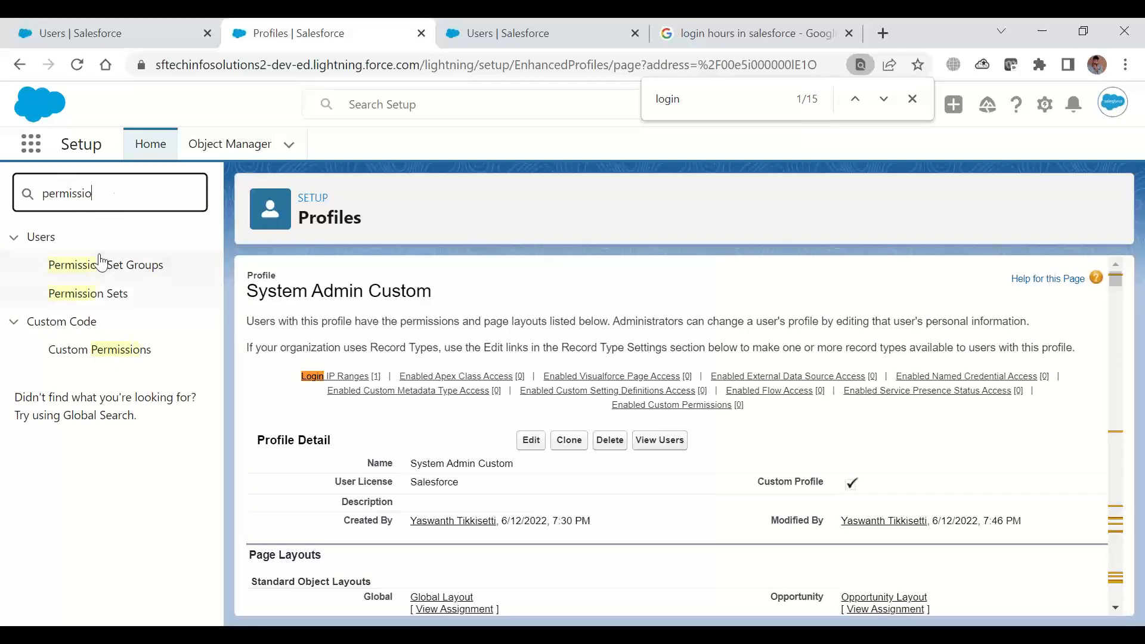
{"action": "left_click", "coordinate": [102, 300]}
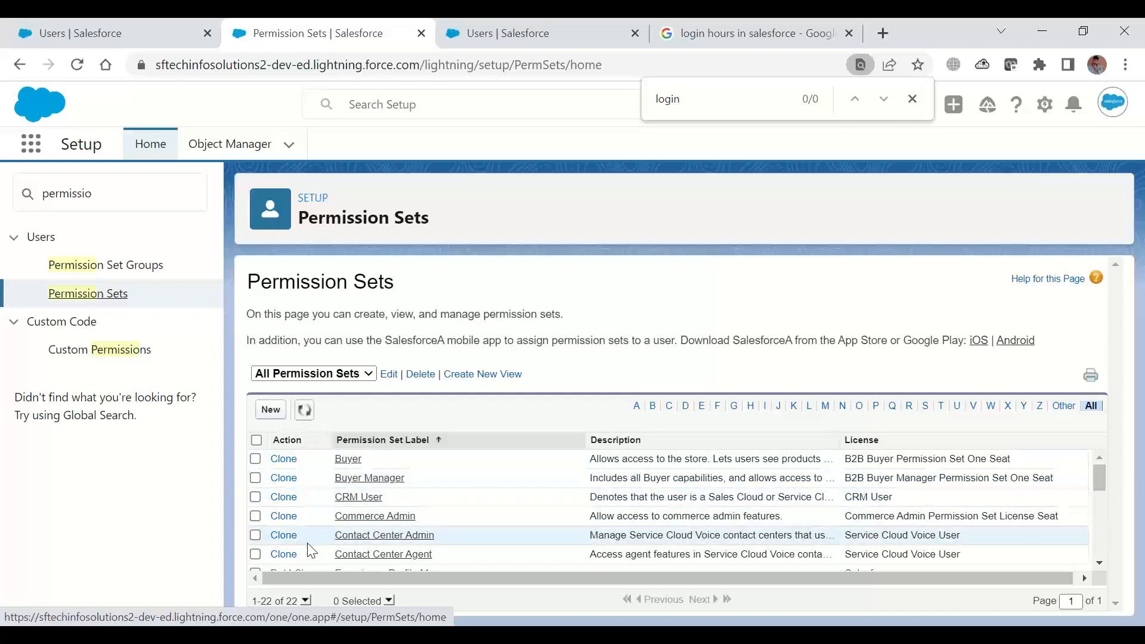
{"action": "mouse_move", "coordinate": [1101, 472]}
{"action": "left_mouse_down"}
{"action": "mouse_move", "coordinate": [1101, 570]}
{"action": "mouse_move", "coordinate": [1099, 481]}
{"action": "left_mouse_up"}
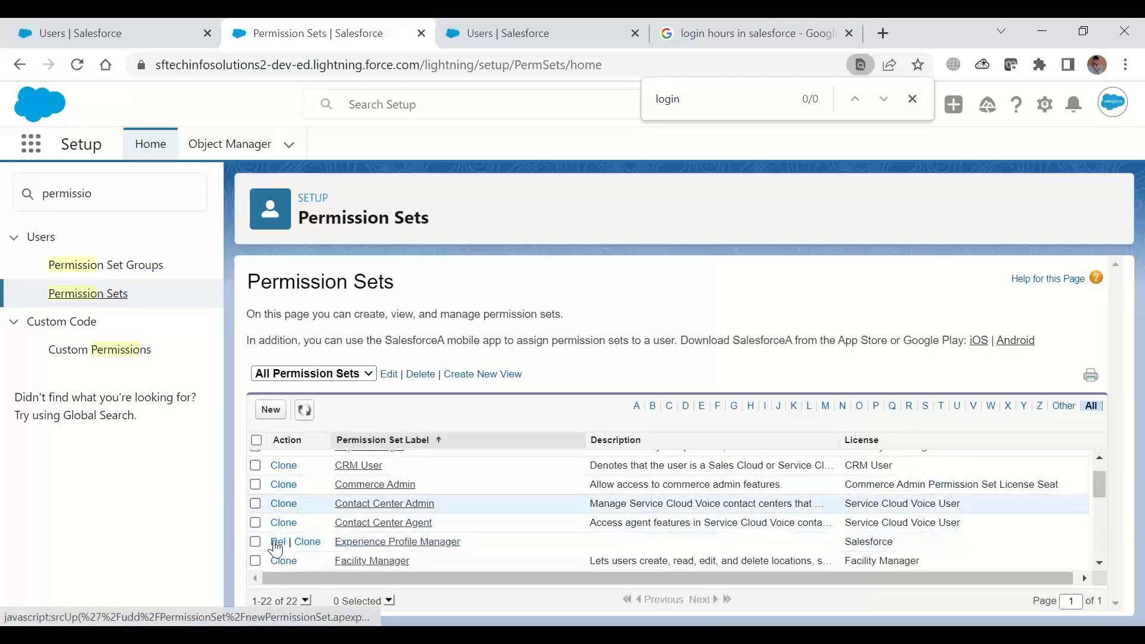
{"action": "left_click", "coordinate": [272, 410]}
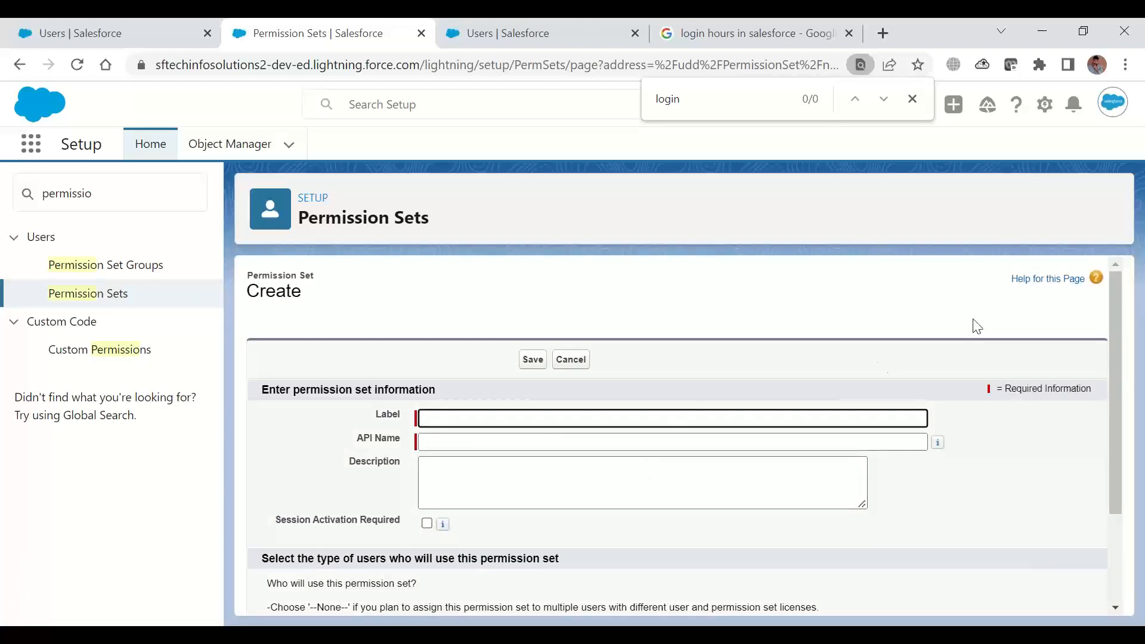
Label the new permission set Institute Access, keep the generated API name and save it
{"action": "left_click_drag", "start_coordinate": [1117, 304], "coordinate": [1124, 365]}
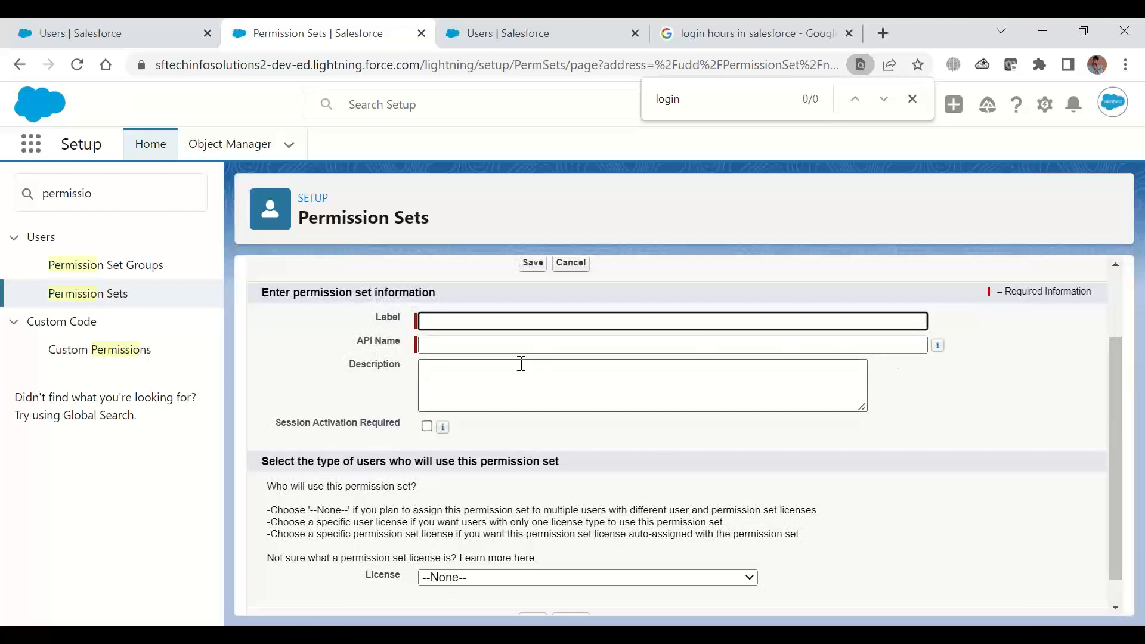
{"action": "left_click", "coordinate": [510, 323]}
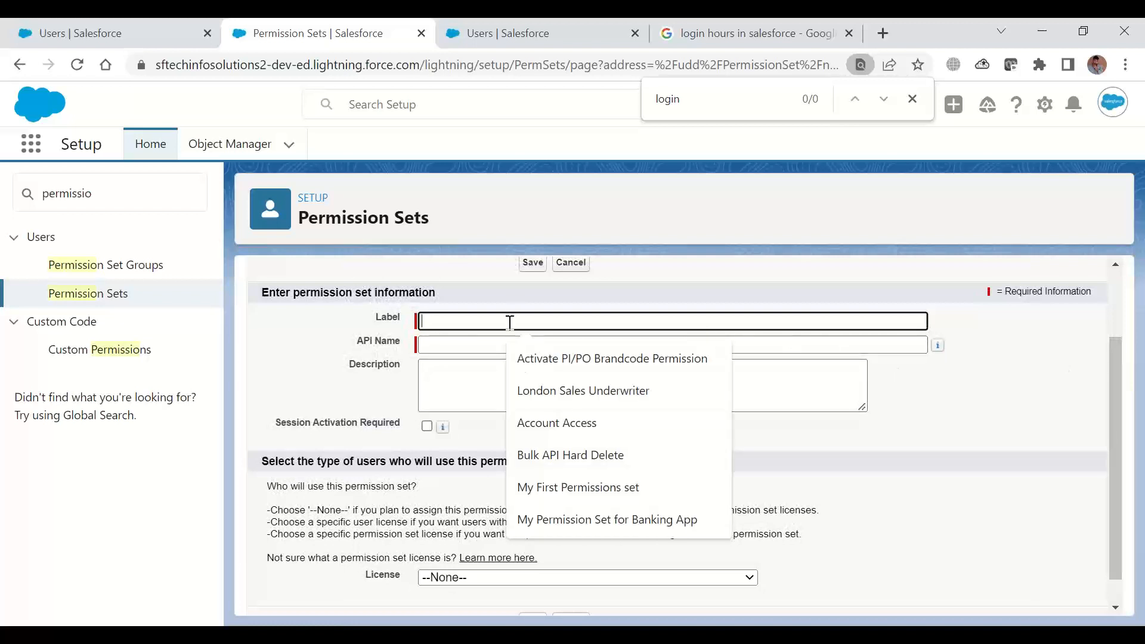
{"action": "type", "text": "My N"}
{"action": "key", "text": "BackSpace"}
{"action": "key", "text": "BackSpace"}
{"action": "key", "text": "BackSpace"}
{"action": "key", "text": "BackSpace"}
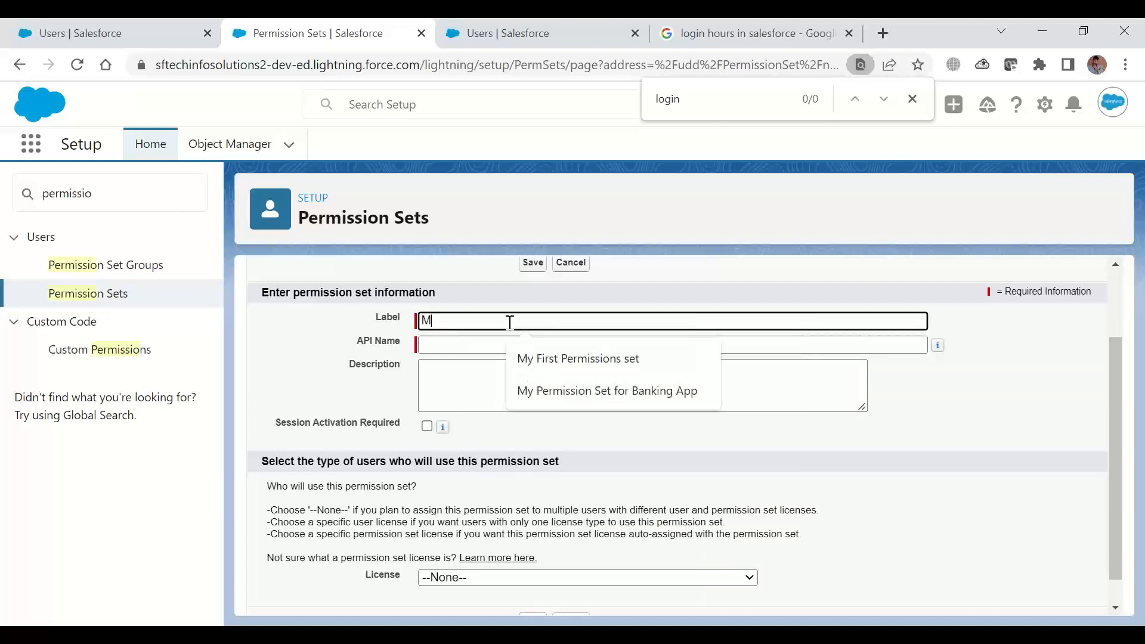
{"action": "type", "text": "Inst"}
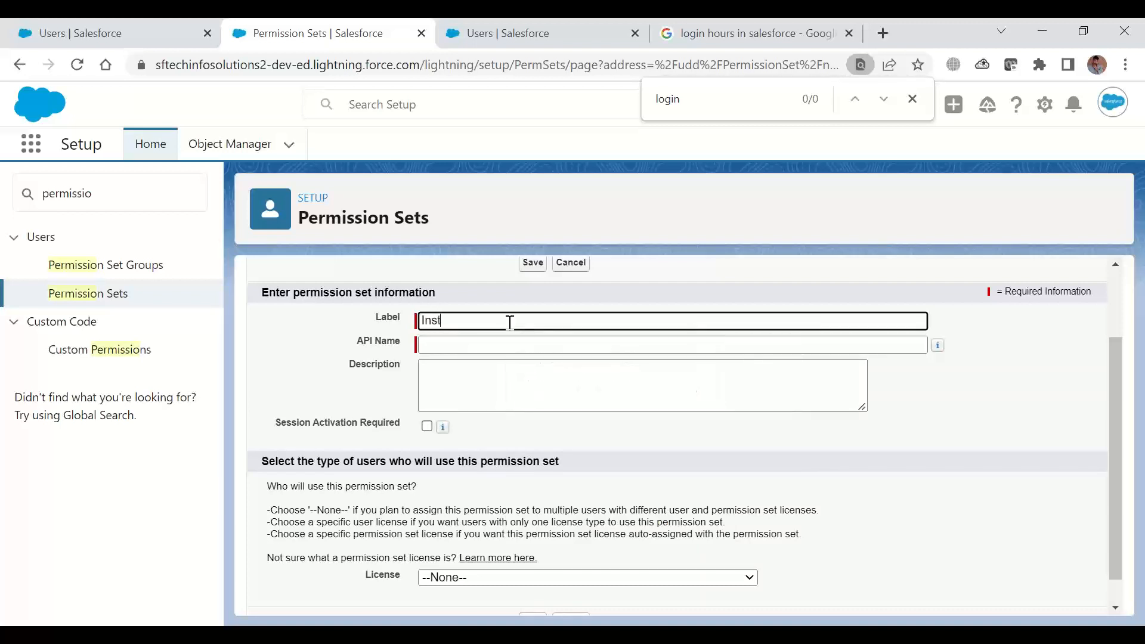
{"action": "type", "text": "itute"}
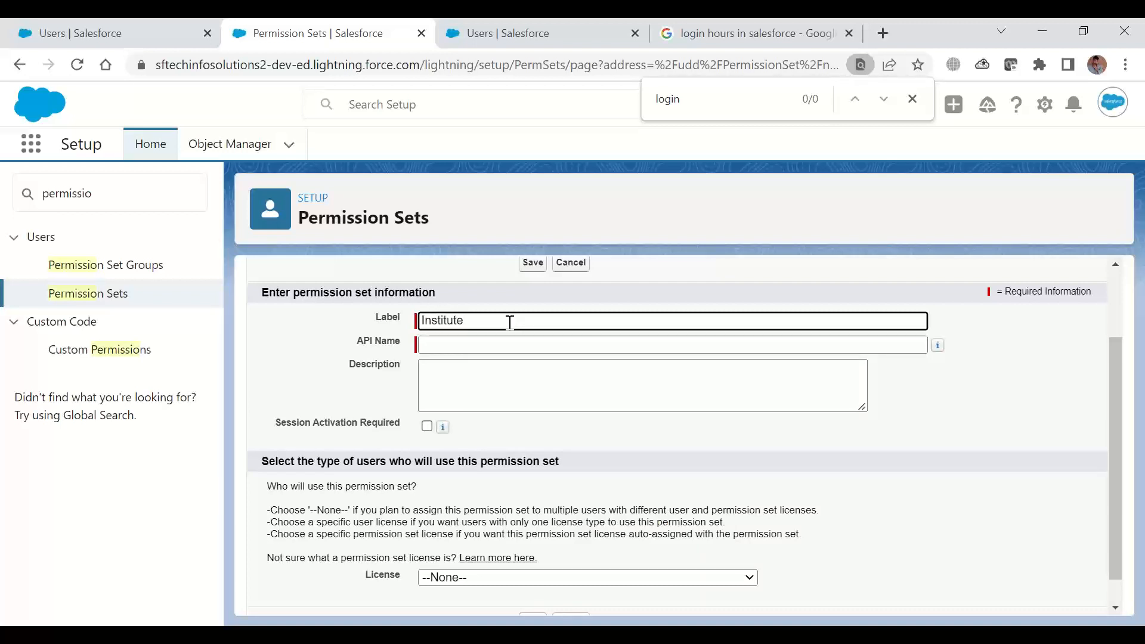
{"action": "type", "text": " Access"}
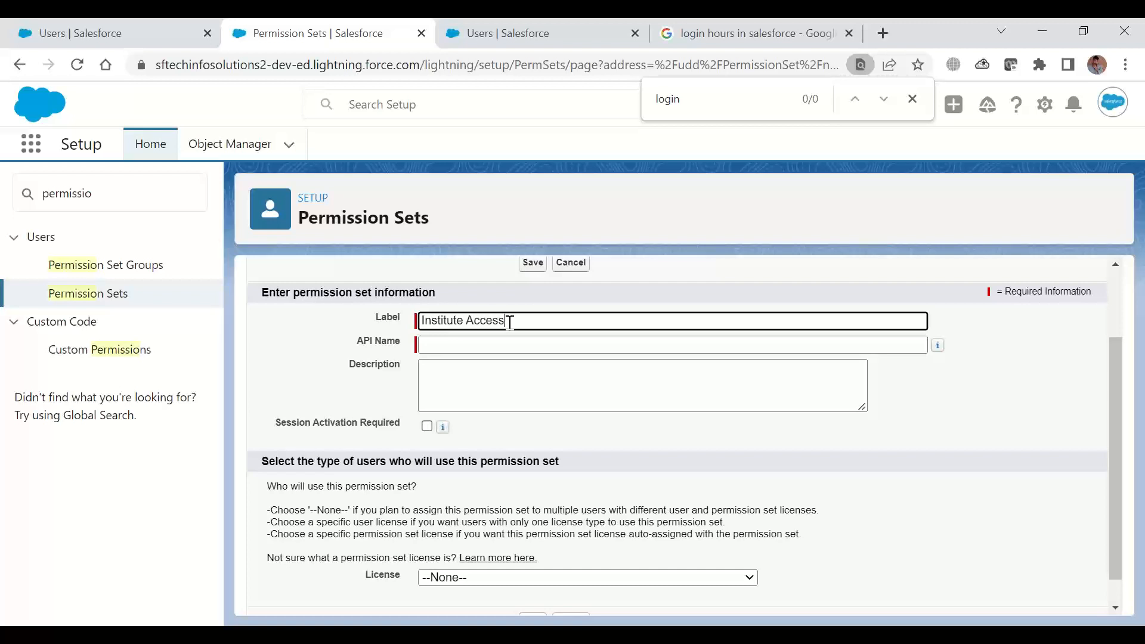
{"action": "key", "text": "Tab"}
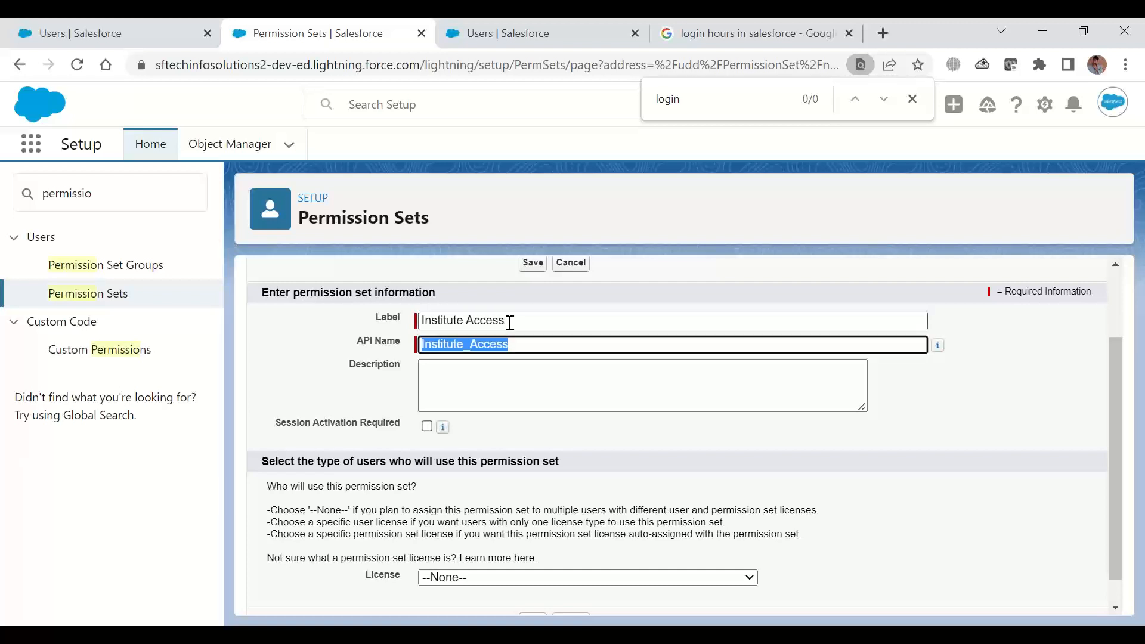
{"action": "left_click", "coordinate": [538, 263]}
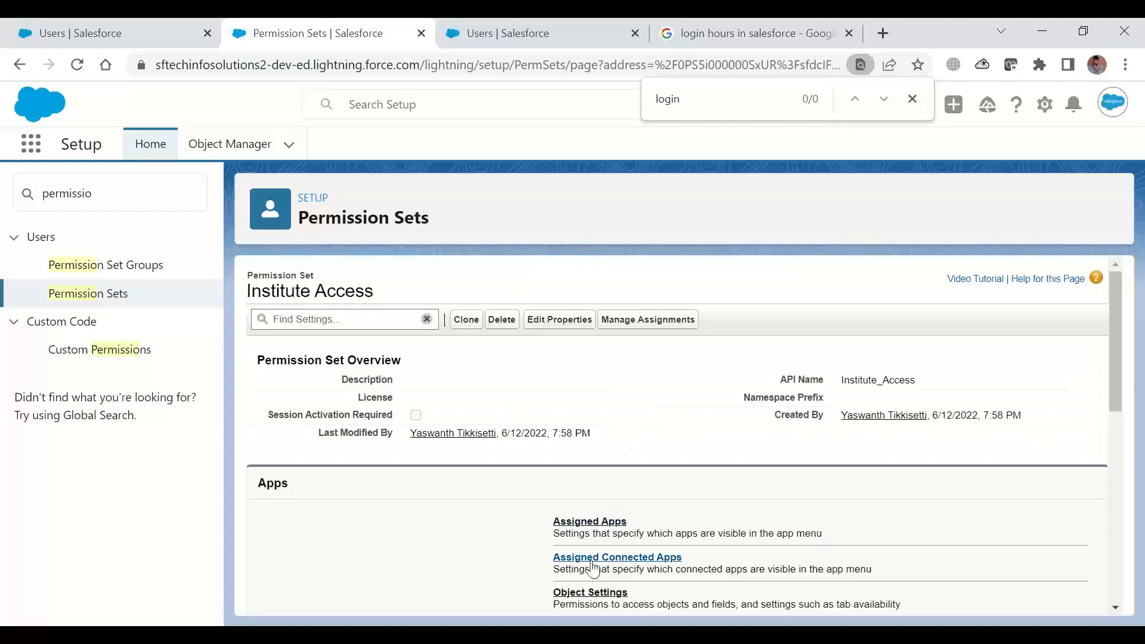
In the Institute Access permission set's object settings, search for "institu" and open the Institutes object
{"action": "left_click", "coordinate": [585, 595]}
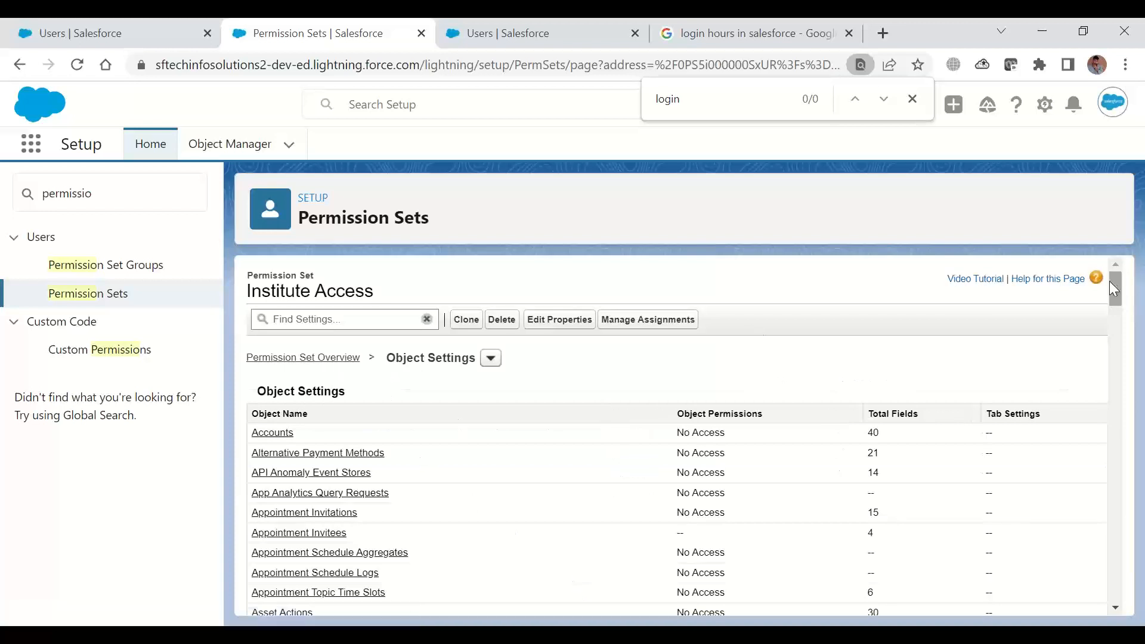
{"action": "left_click", "coordinate": [490, 359]}
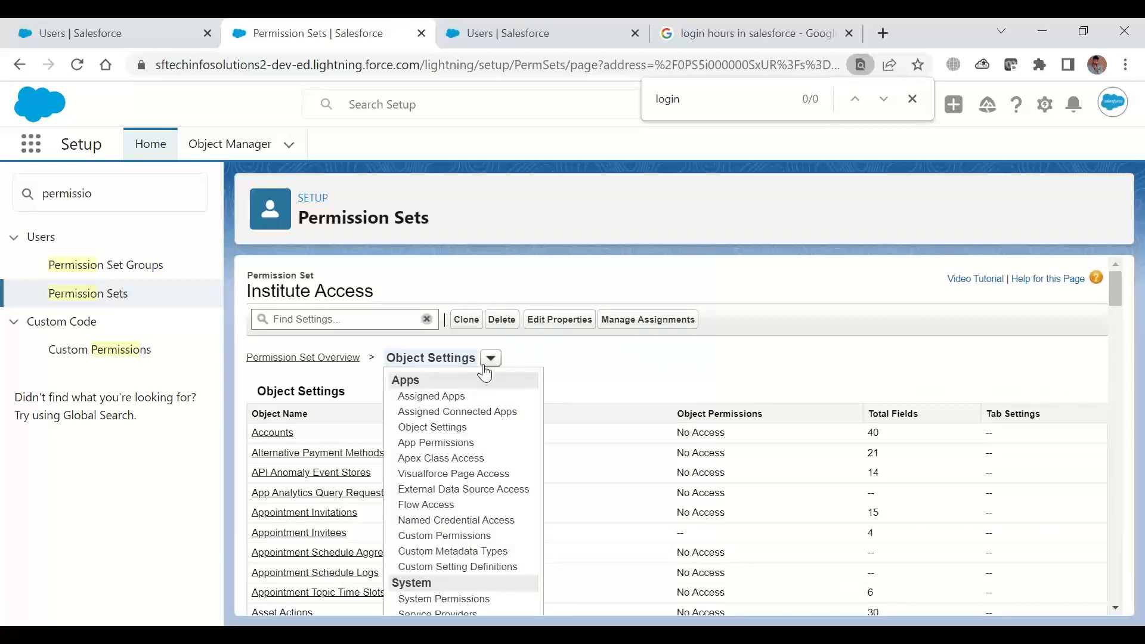
{"action": "left_click", "coordinate": [595, 351]}
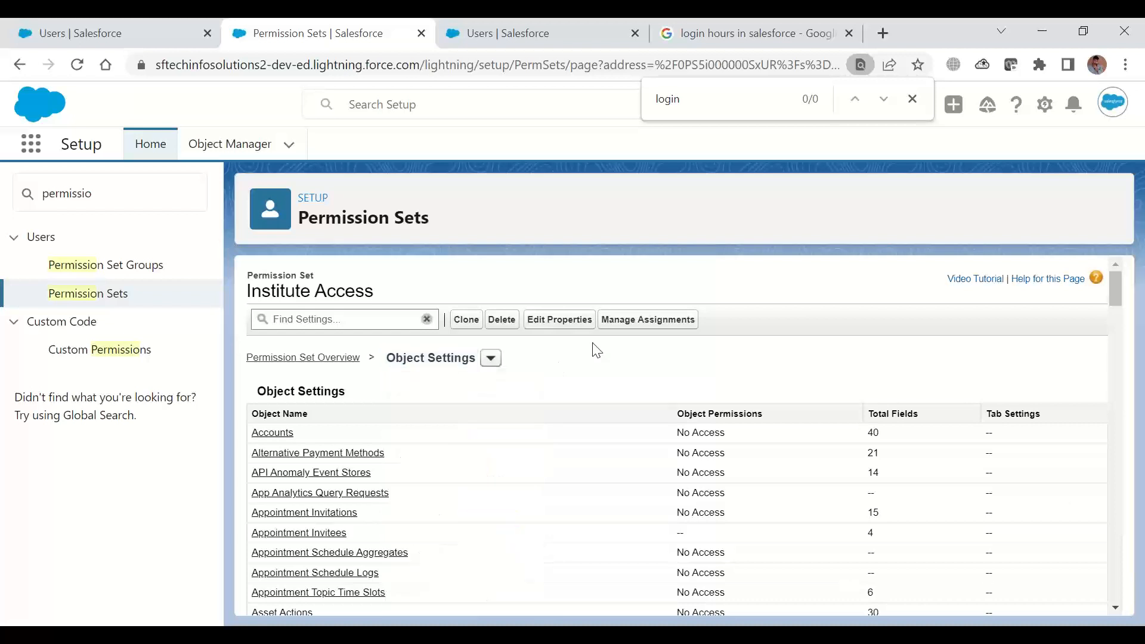
{"action": "left_click", "coordinate": [352, 319]}
{"action": "type", "text": "in"}
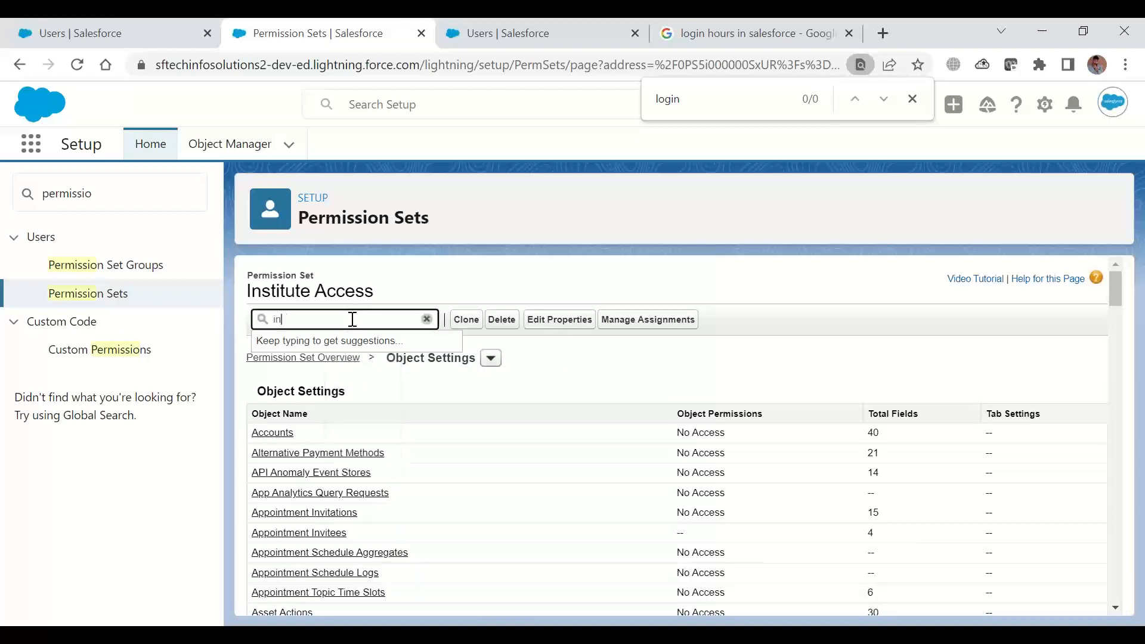
{"action": "type", "text": "stitu"}
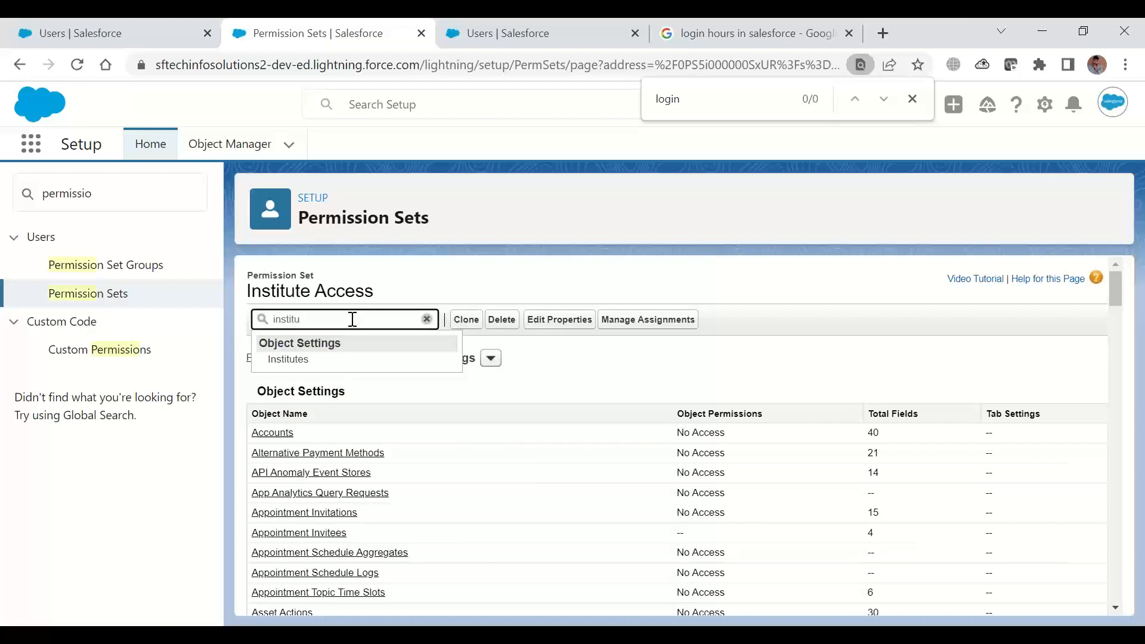
{"action": "left_click", "coordinate": [294, 359]}
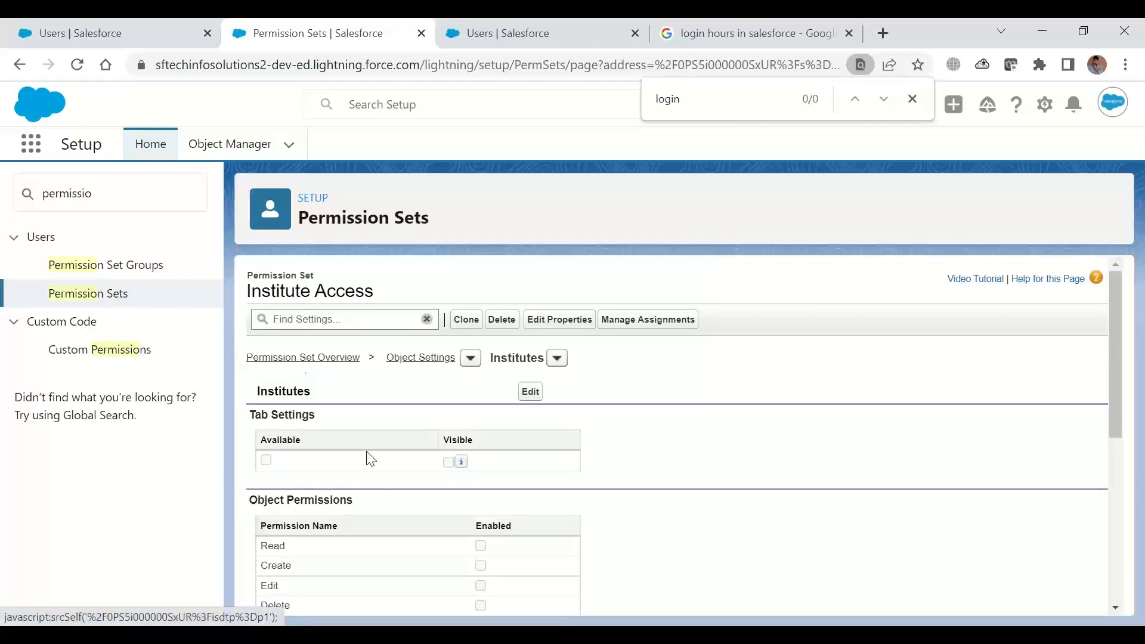
Edit the Institutes settings to make the tab available and visible, and enable Read, Create, Edit, Delete, View All and Modify All
{"action": "left_click", "coordinate": [531, 392]}
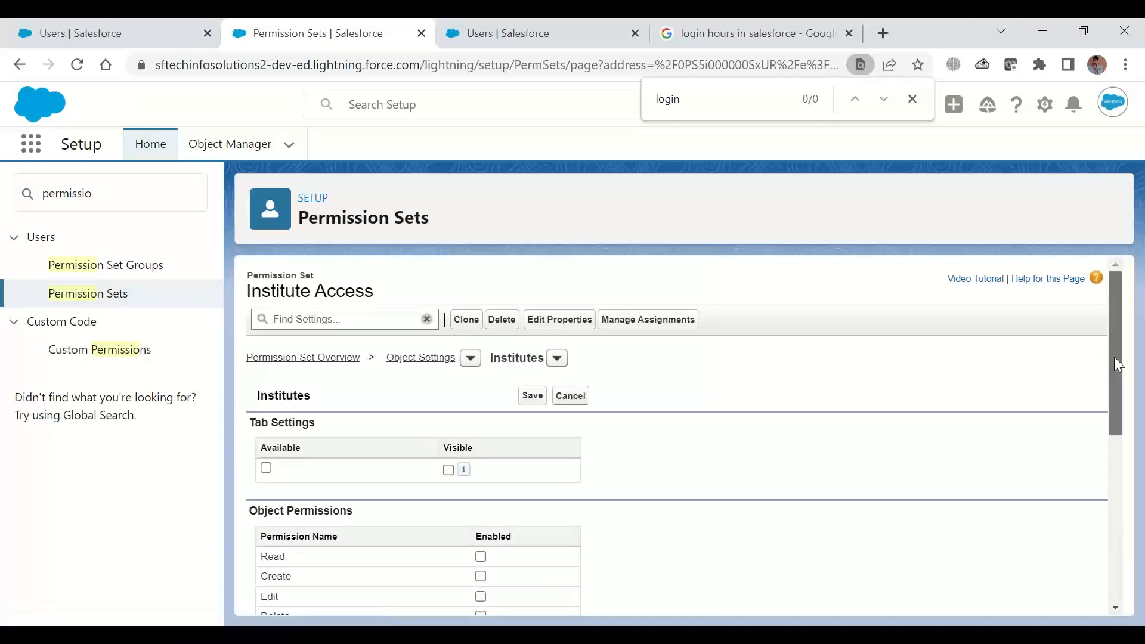
{"action": "left_click_drag", "start_coordinate": [1114, 357], "coordinate": [1112, 425]}
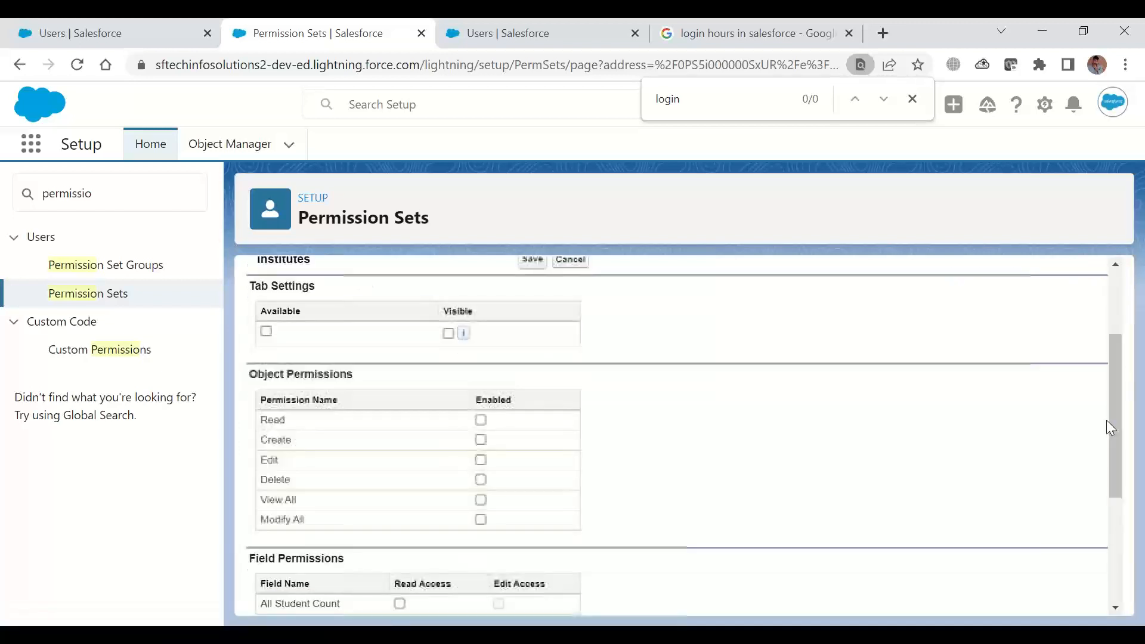
{"action": "left_click", "coordinate": [266, 331]}
{"action": "left_click", "coordinate": [448, 334]}
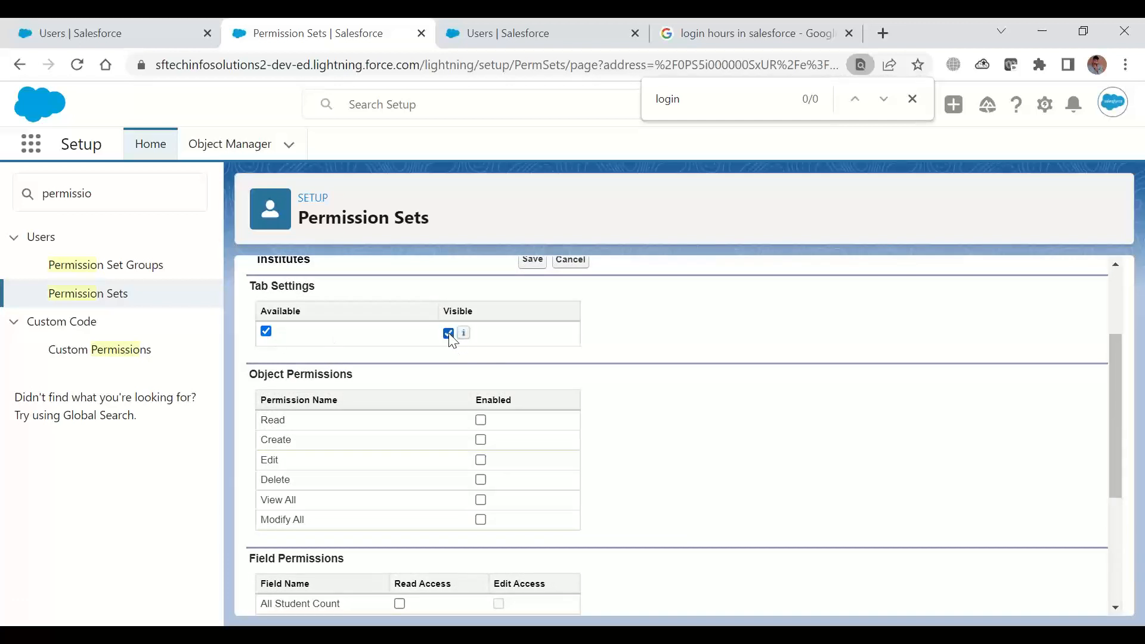
{"action": "left_click", "coordinate": [481, 519]}
{"action": "left_click", "coordinate": [481, 440]}
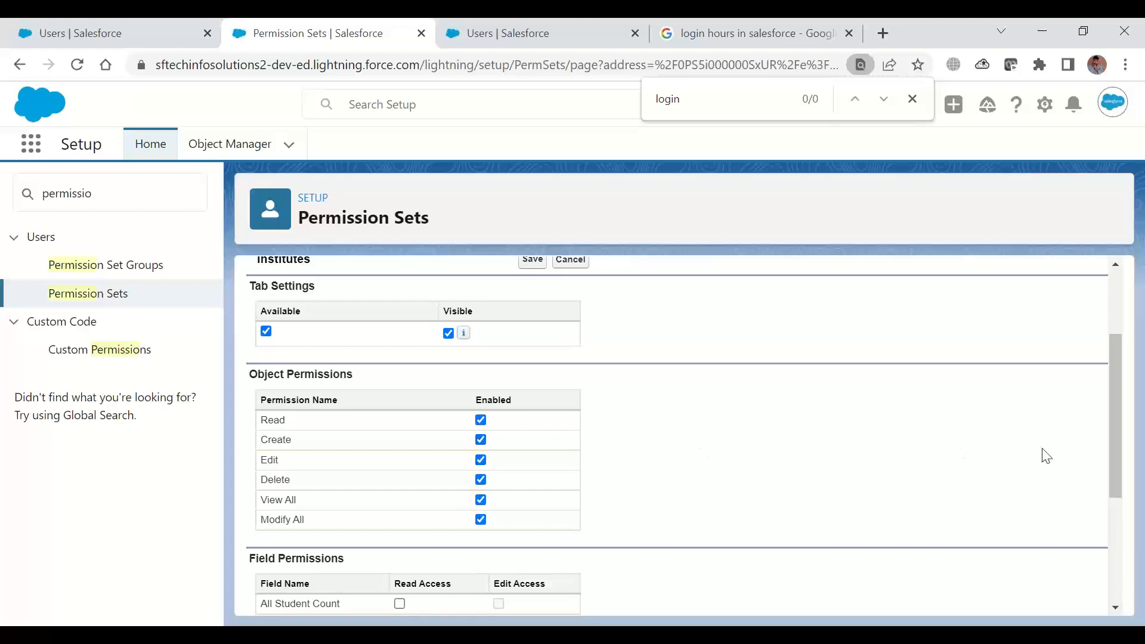
Grant read access to All Student Count and edit access to Country, GST Number, Is Autonomous and State, and save the Institutes settings
{"action": "left_click_drag", "start_coordinate": [1112, 353], "coordinate": [1112, 474]}
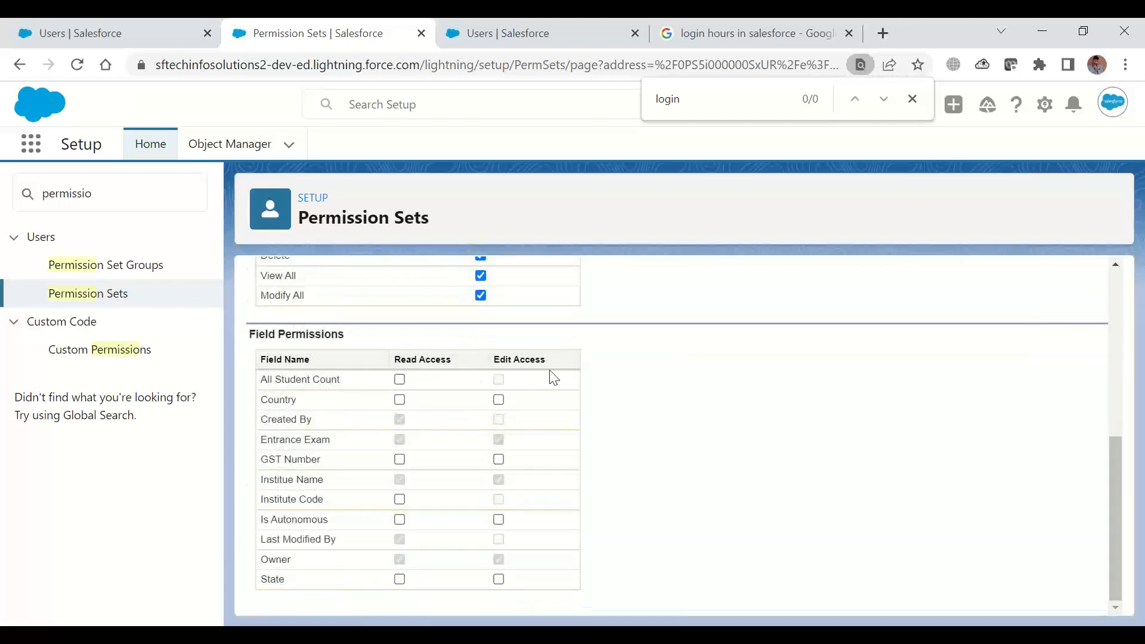
{"action": "left_click", "coordinate": [498, 400]}
{"action": "left_click", "coordinate": [400, 379]}
{"action": "left_click", "coordinate": [499, 459]}
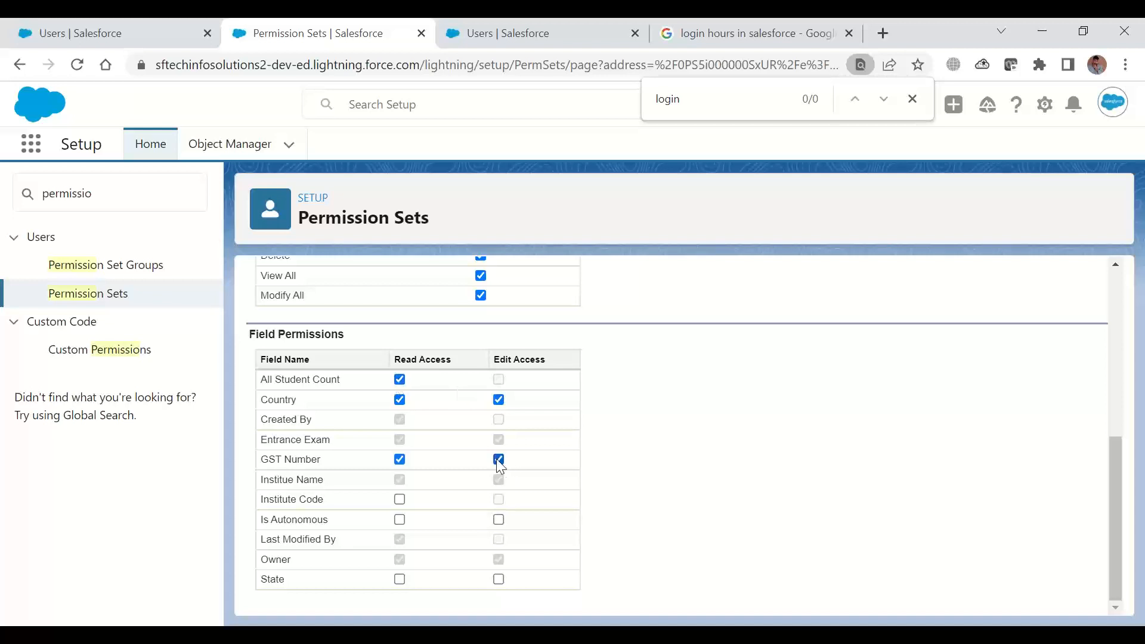
{"action": "left_click", "coordinate": [499, 520]}
{"action": "left_click", "coordinate": [499, 580]}
{"action": "left_click", "coordinate": [1119, 307]}
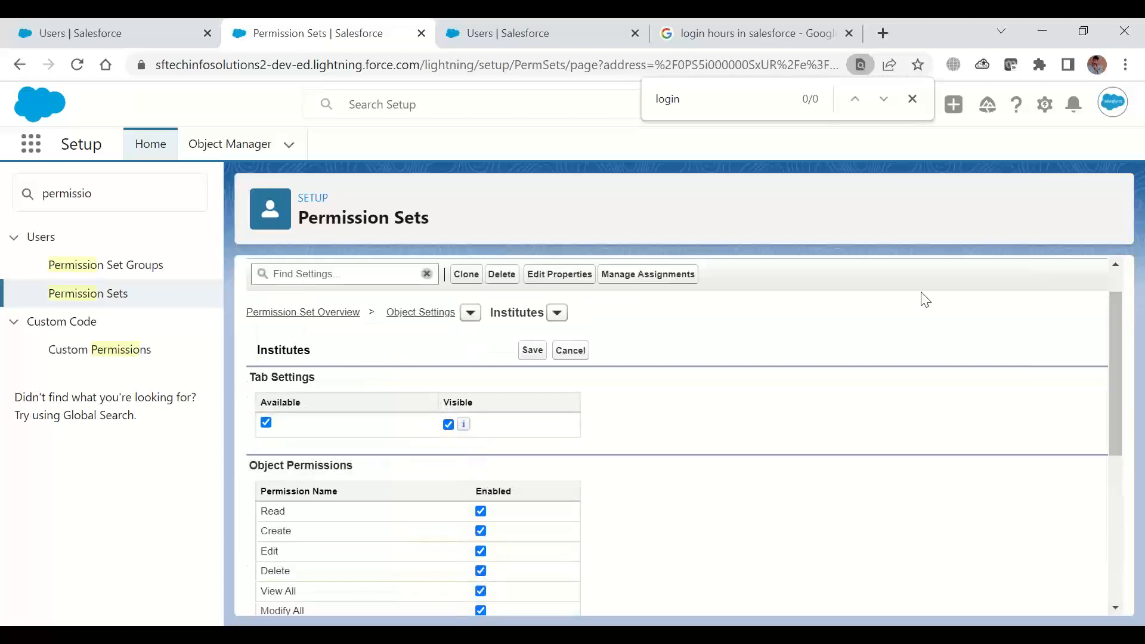
{"action": "left_click", "coordinate": [533, 351]}
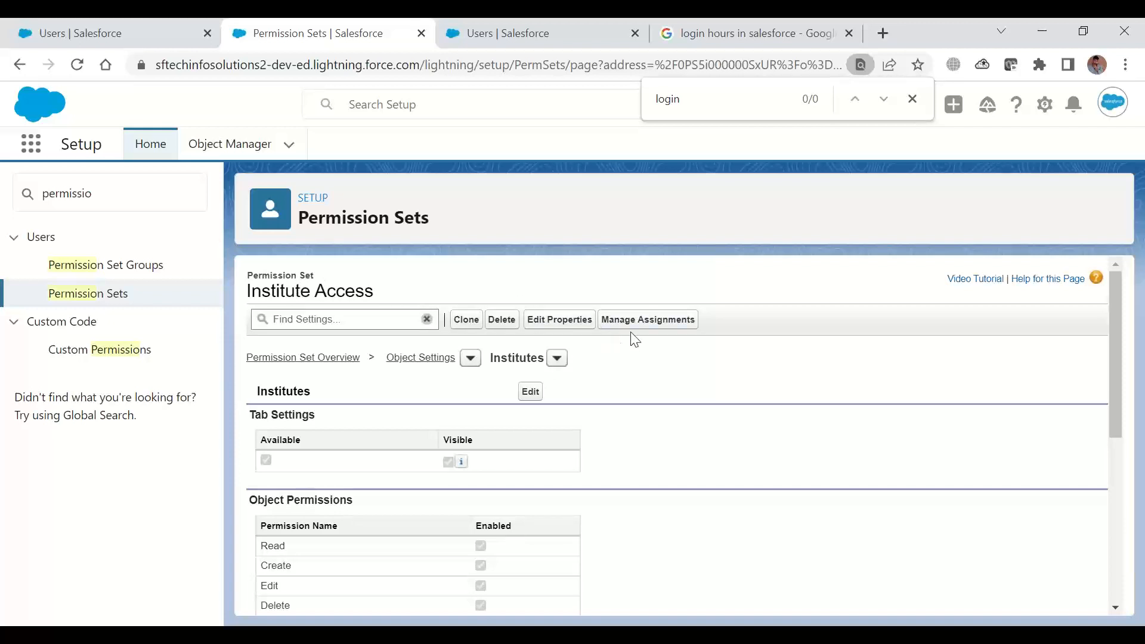
Assign the Institute Access permission set to the user with the Standard Platform User profile and finish the assignment
{"action": "left_click", "coordinate": [661, 330]}
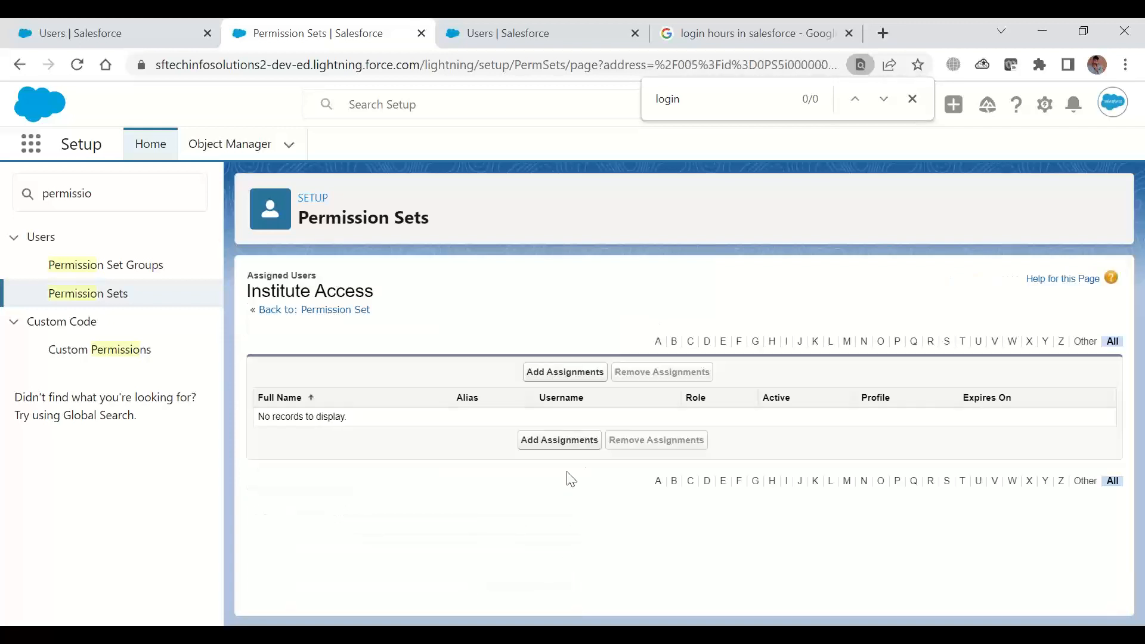
{"action": "left_click", "coordinate": [547, 372]}
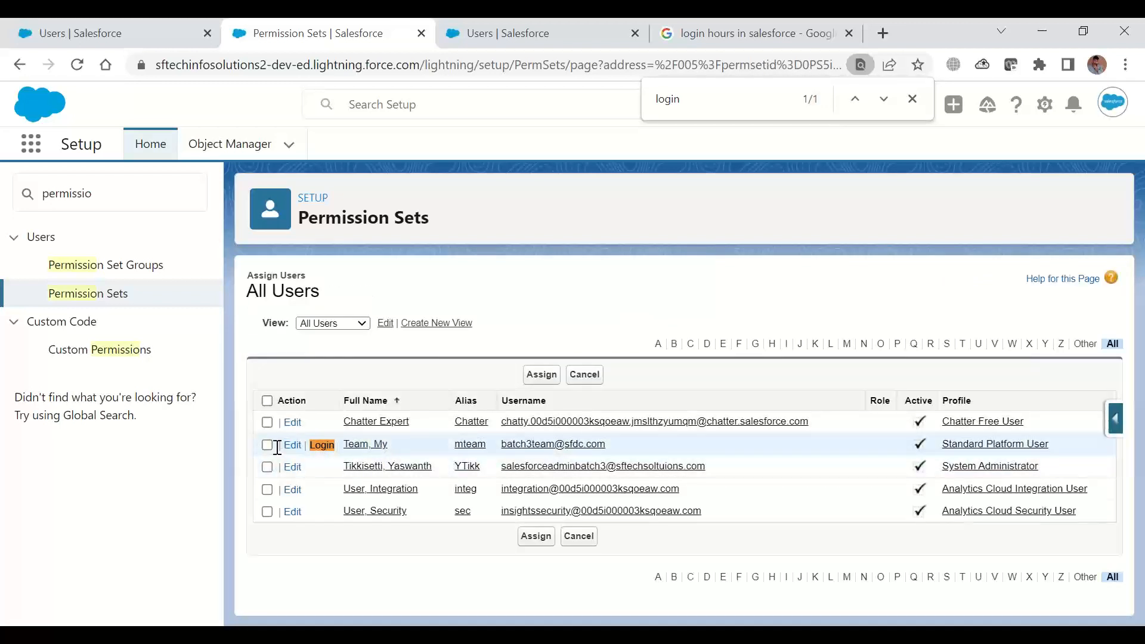
{"action": "left_click", "coordinate": [267, 445]}
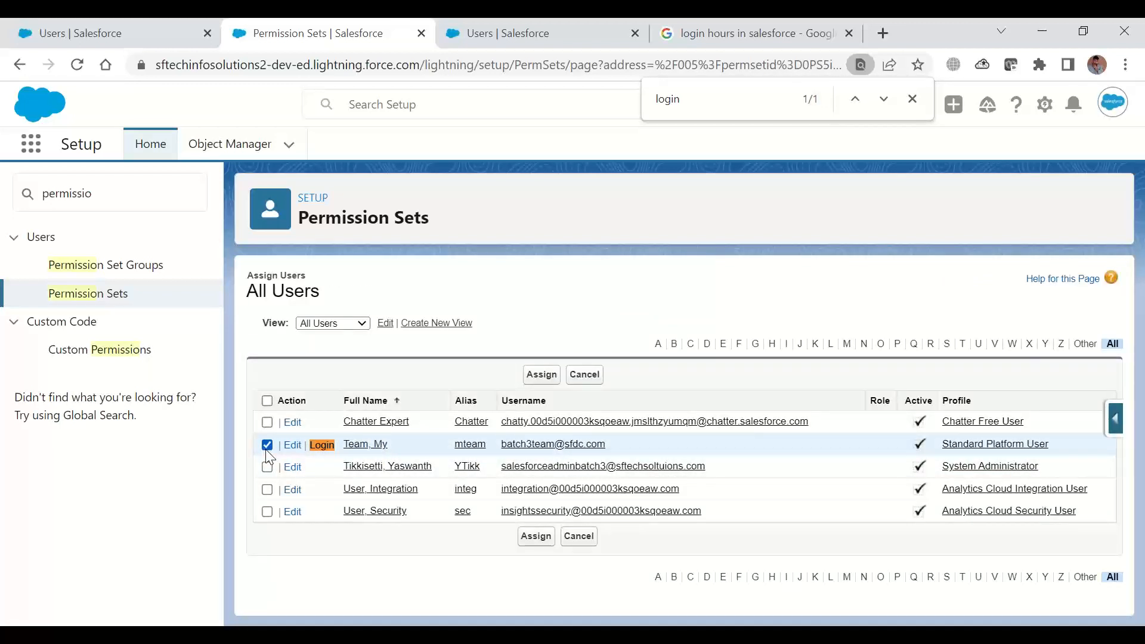
{"action": "left_click", "coordinate": [541, 376]}
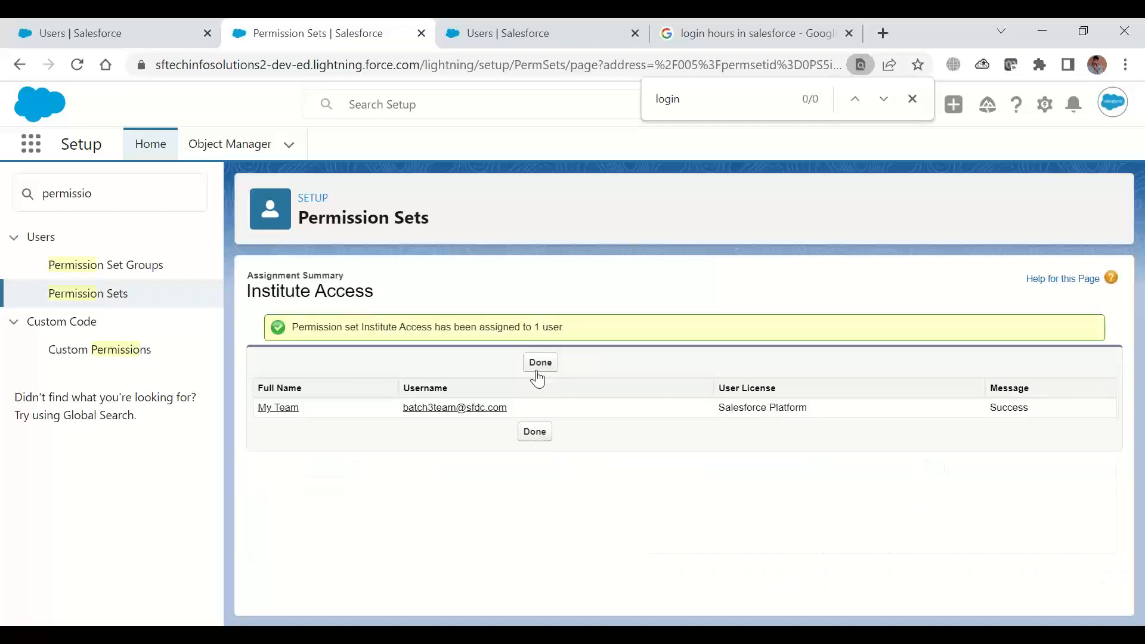
{"action": "left_click", "coordinate": [549, 364]}
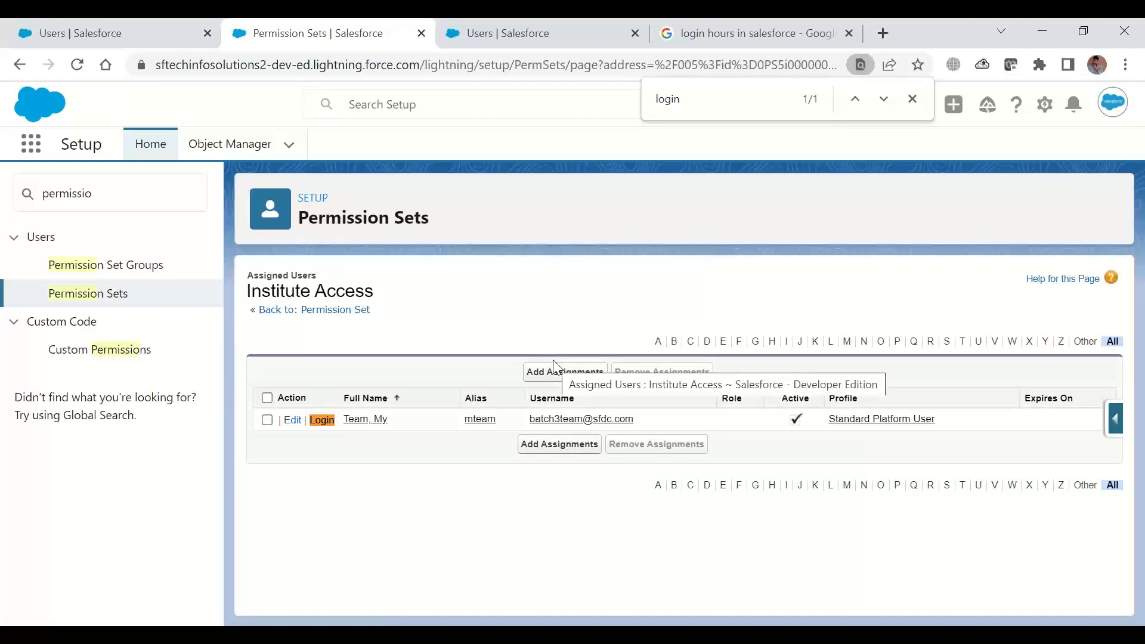
Check the users assigned to Institute Access from the permission set's overview, and return to the overview
{"action": "left_click", "coordinate": [319, 313]}
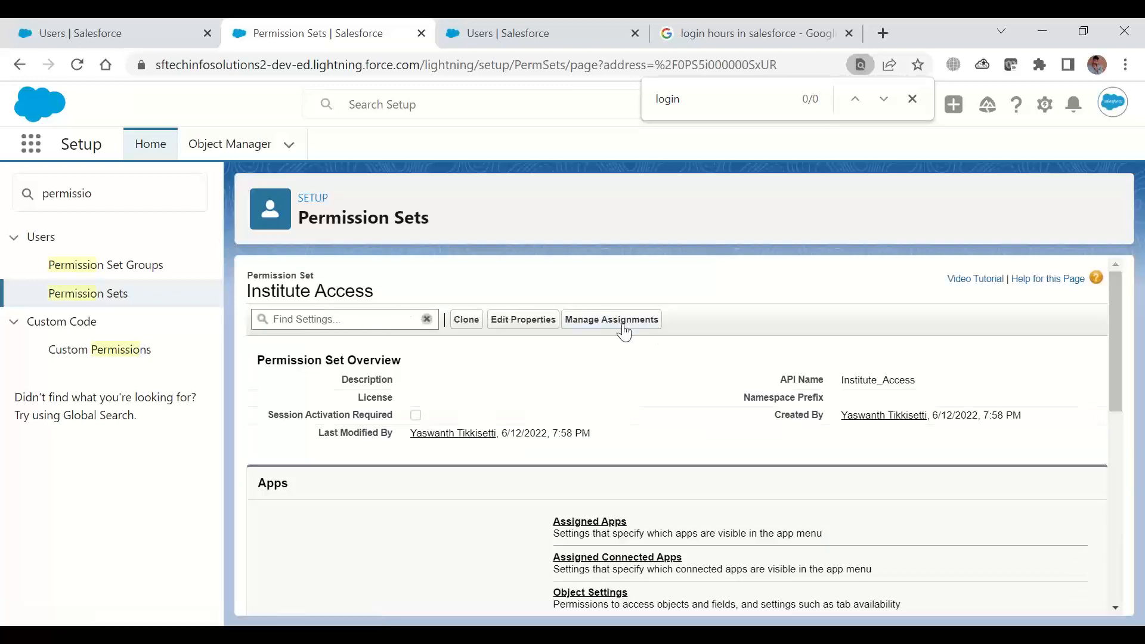
{"action": "left_click", "coordinate": [624, 326]}
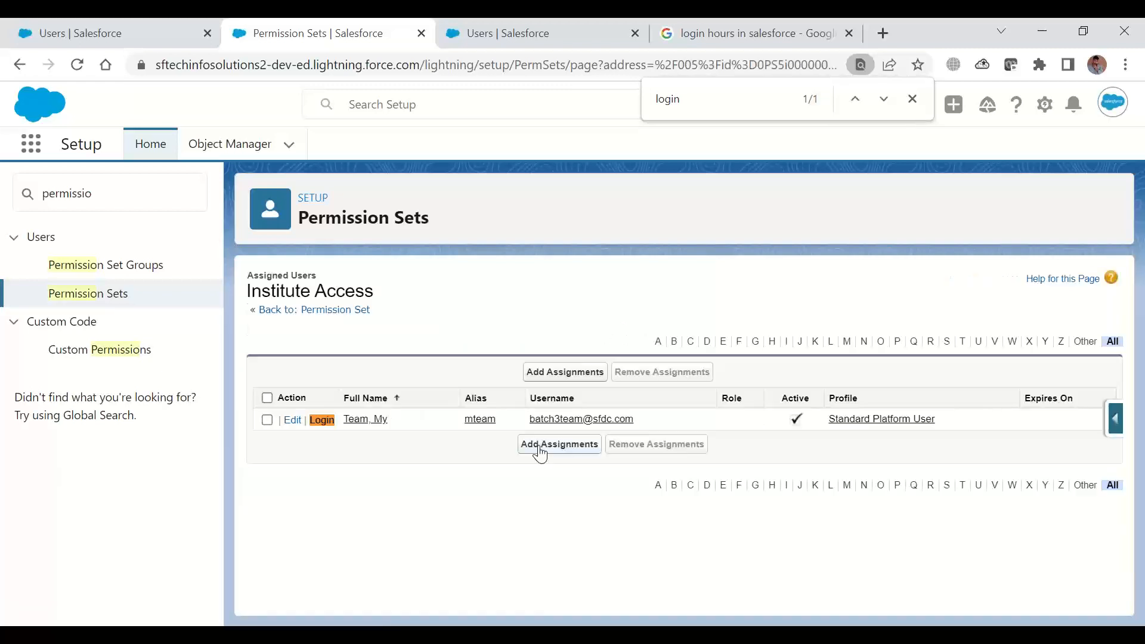
{"action": "left_click", "coordinate": [298, 309]}
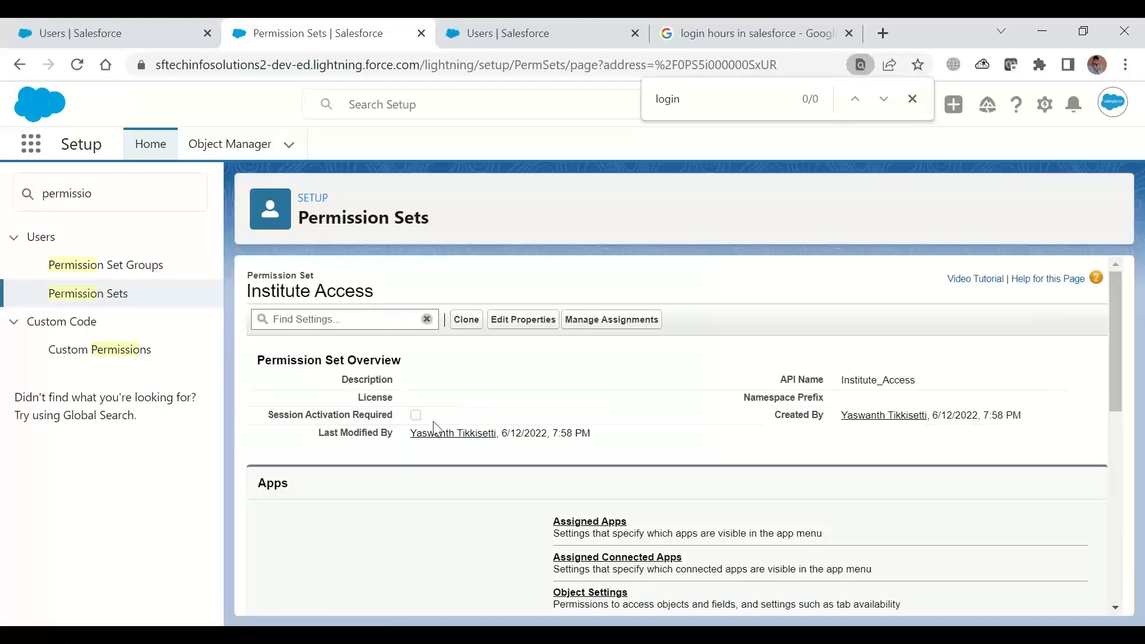
Filter the list of all permission sets to labels starting with I and open Institute Access
{"action": "left_click", "coordinate": [85, 296]}
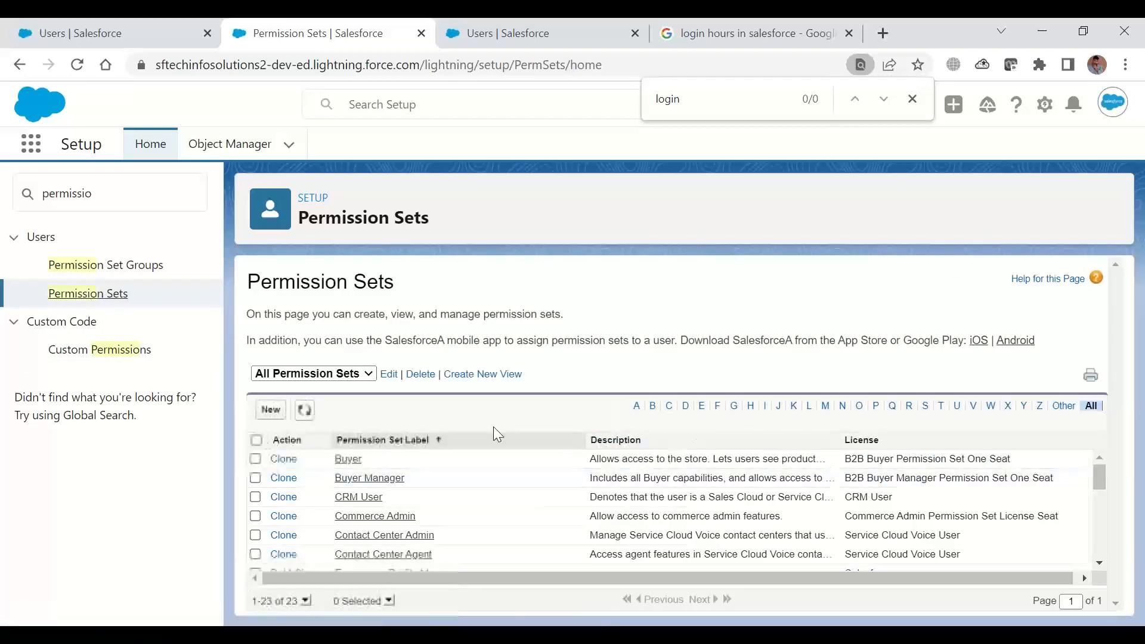
{"action": "left_click", "coordinate": [418, 448]}
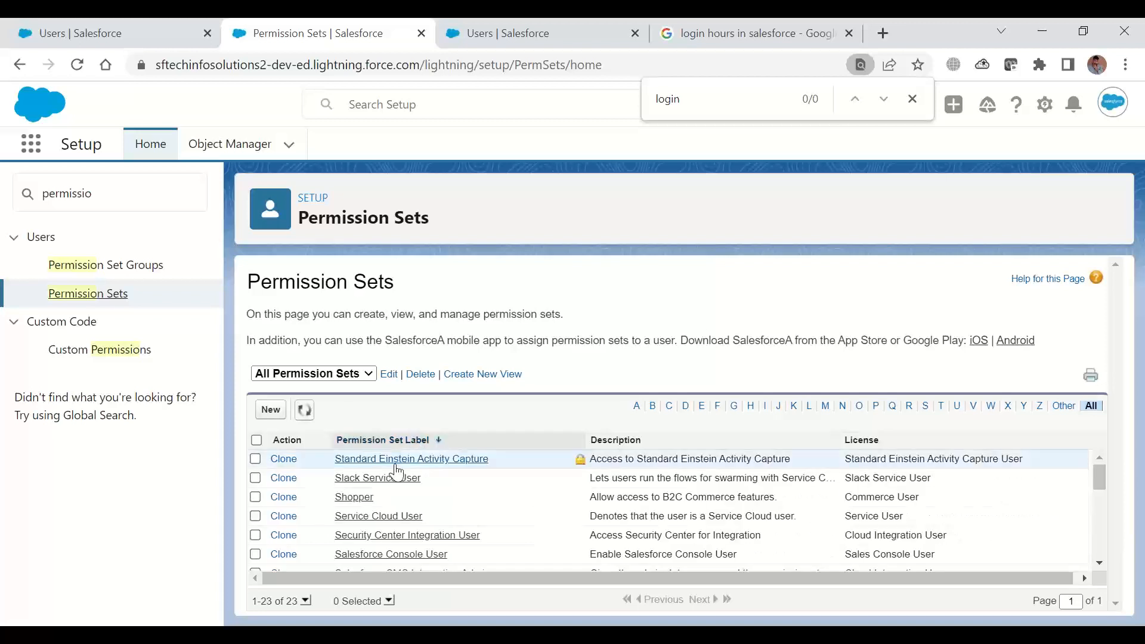
{"action": "left_click", "coordinate": [766, 407]}
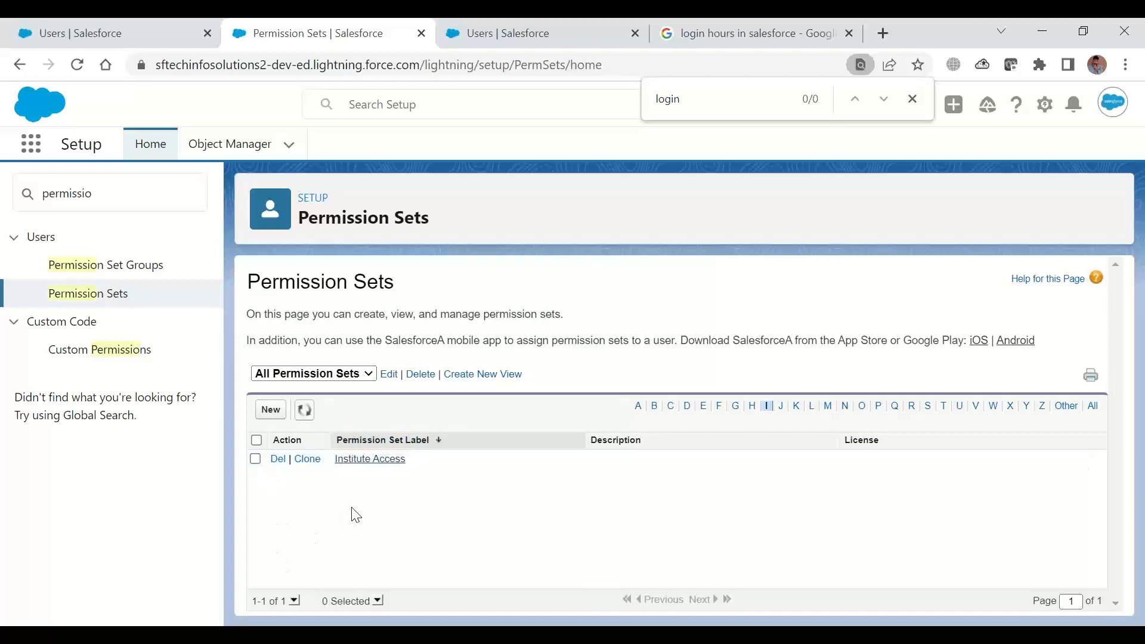
{"action": "left_click", "coordinate": [371, 461]}
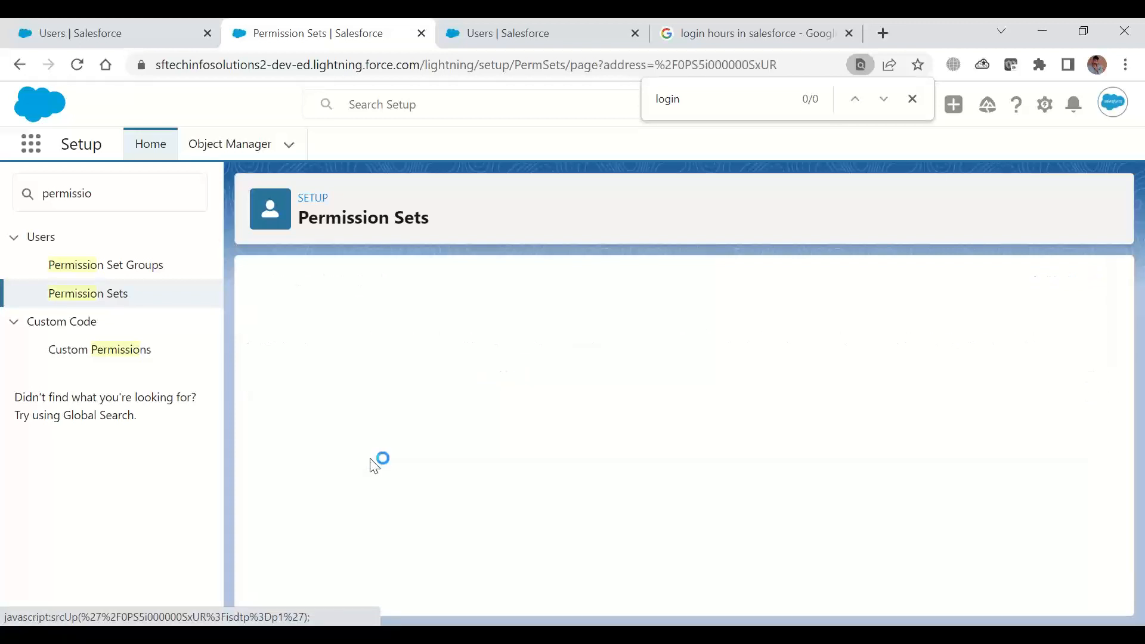